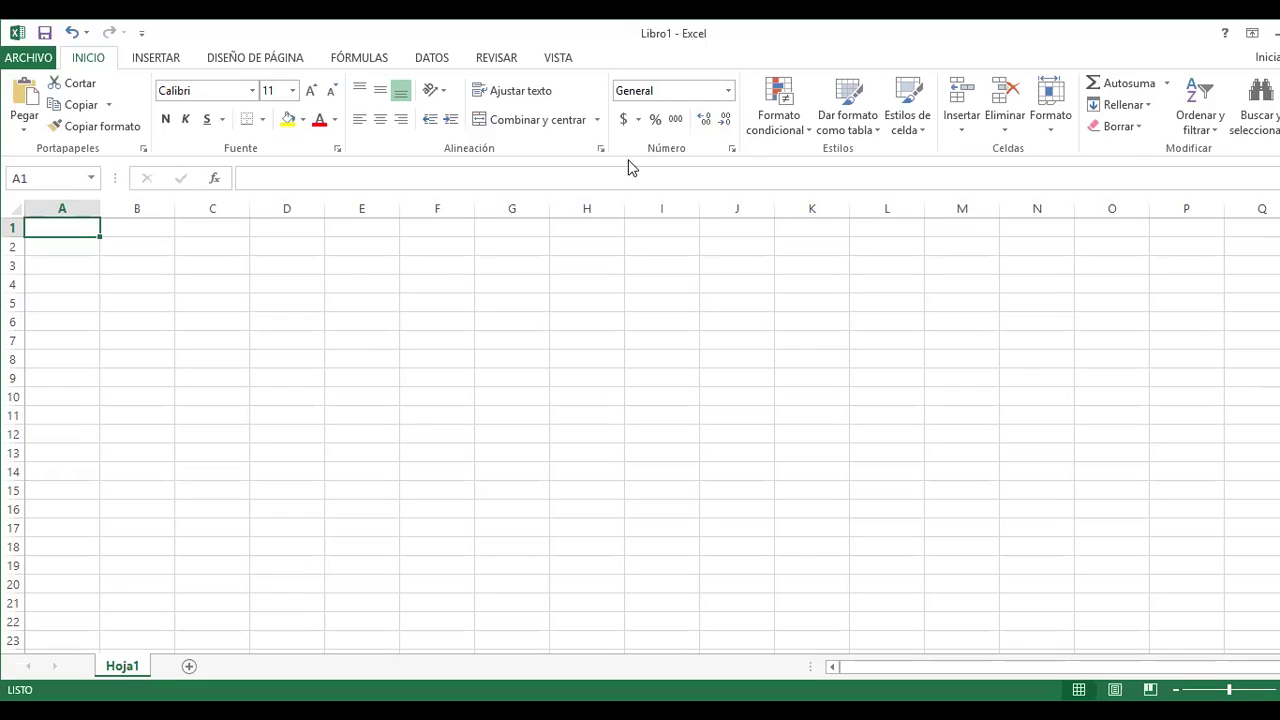
Enter the text A+BC in cell B3
click(130, 268)
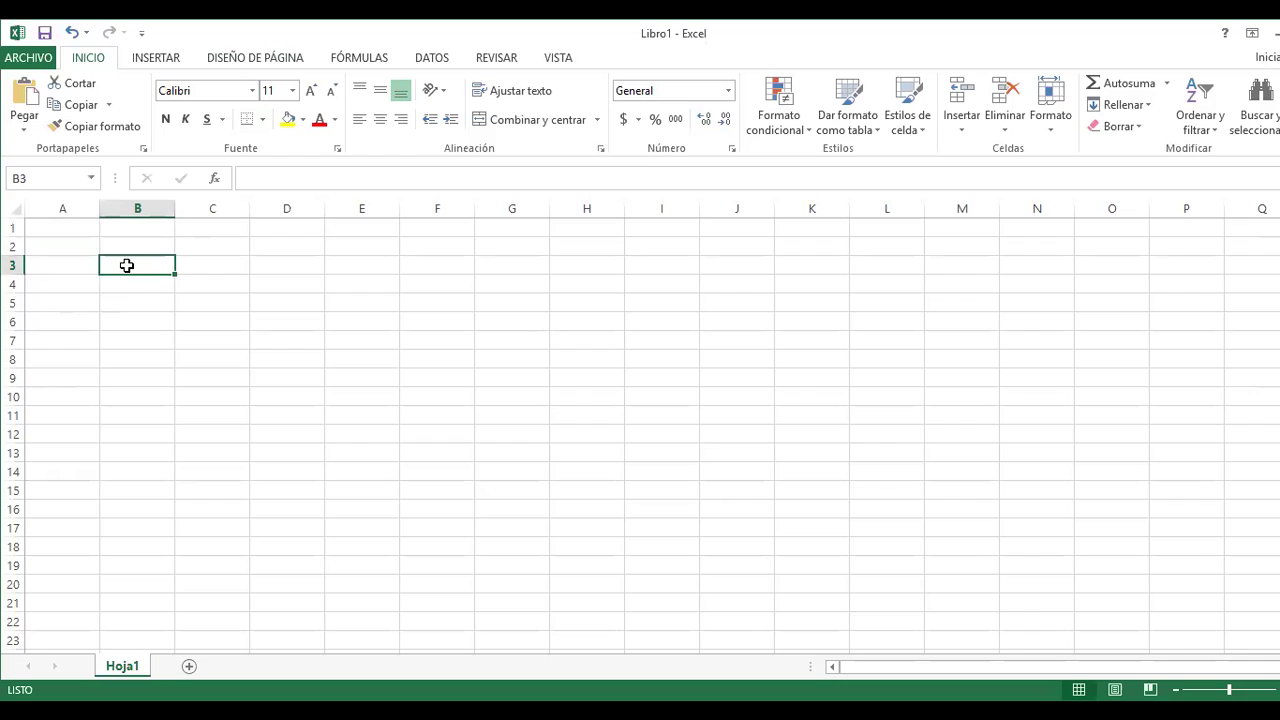
text(A)
key(BackSpace)
text(A+)
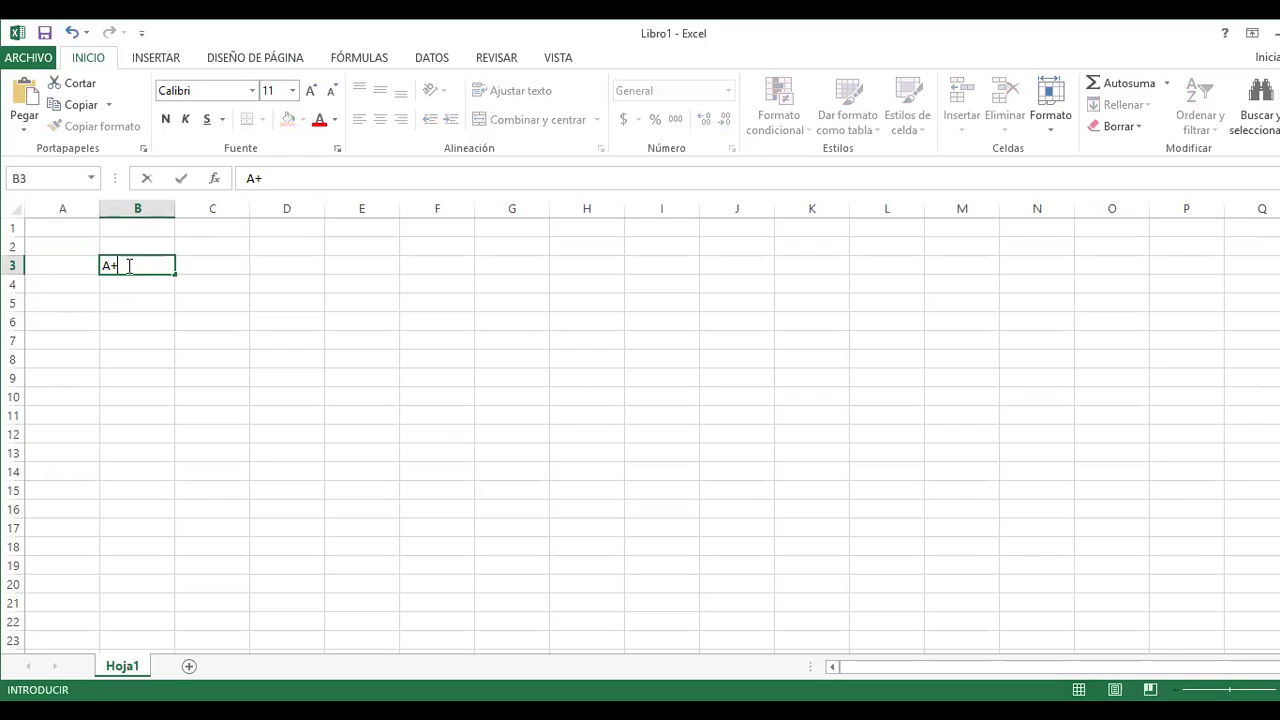
text(BC)
key(Return)
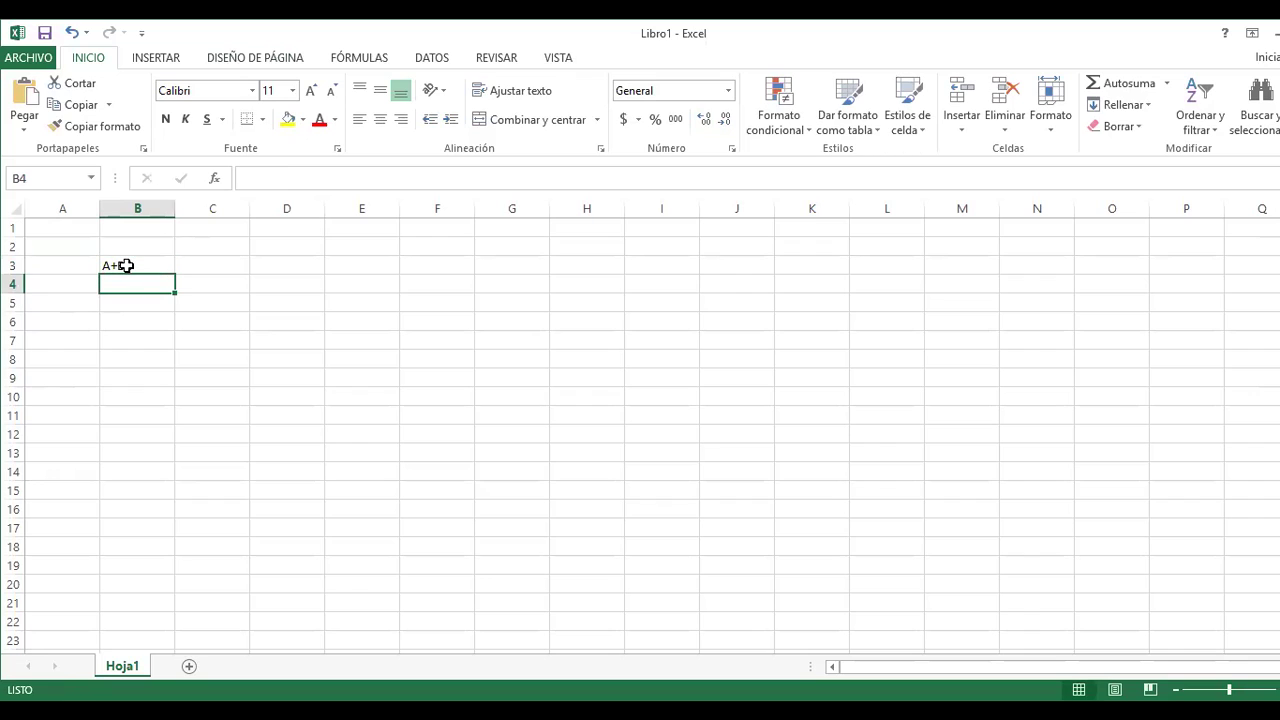
key(Up)
key(Up)
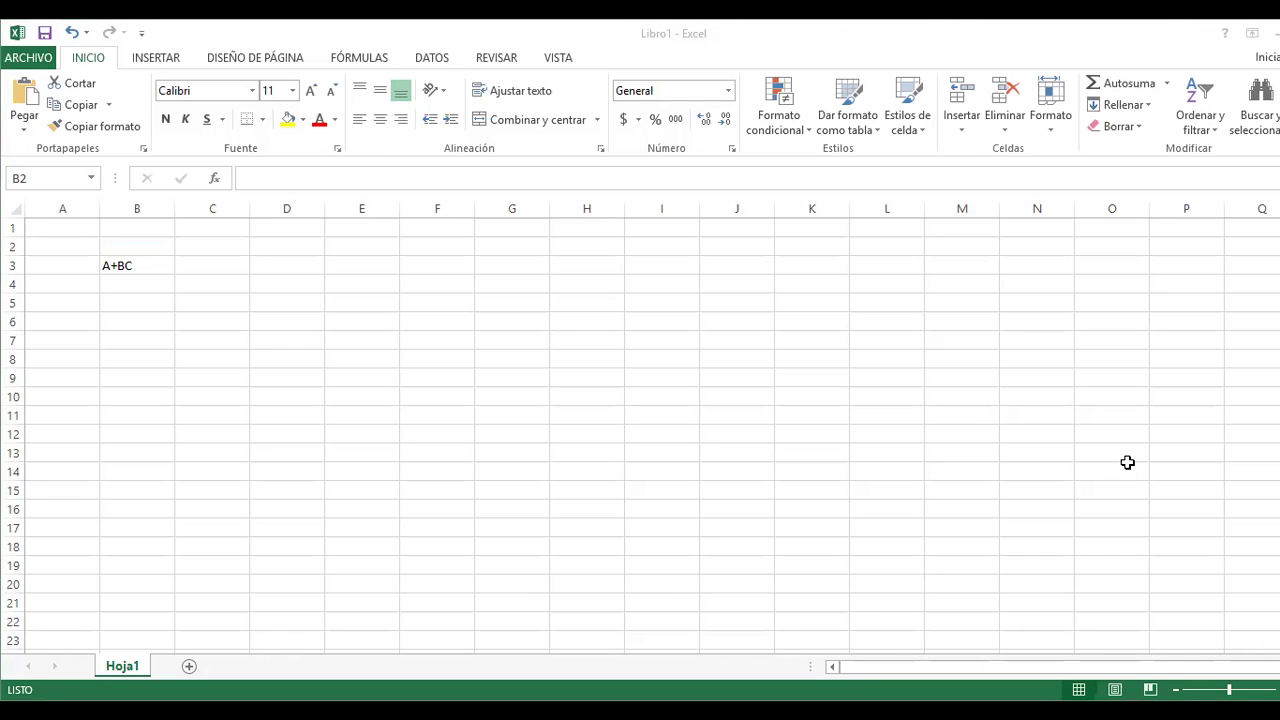
Zoom in on the worksheet so the A+BC expression in B3 is large, with columns A through H in view
click(147, 265)
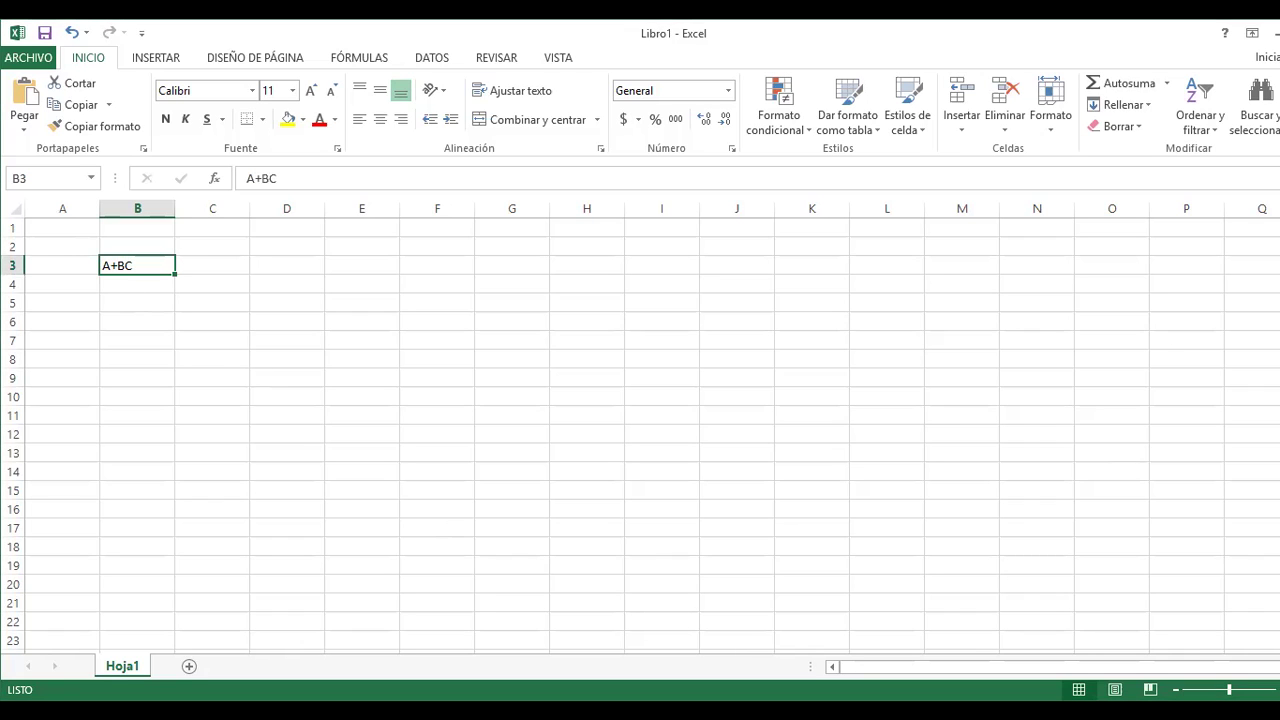
drag(1229, 689, 1268, 689)
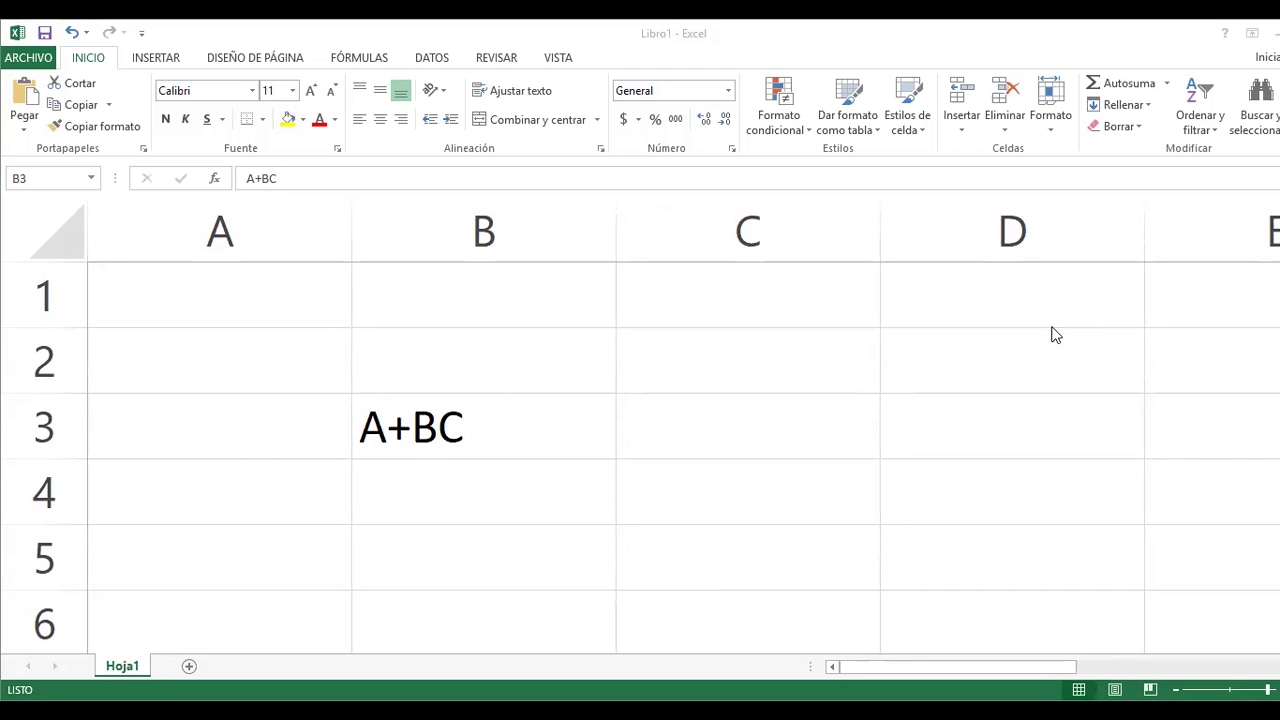
click(1200, 66)
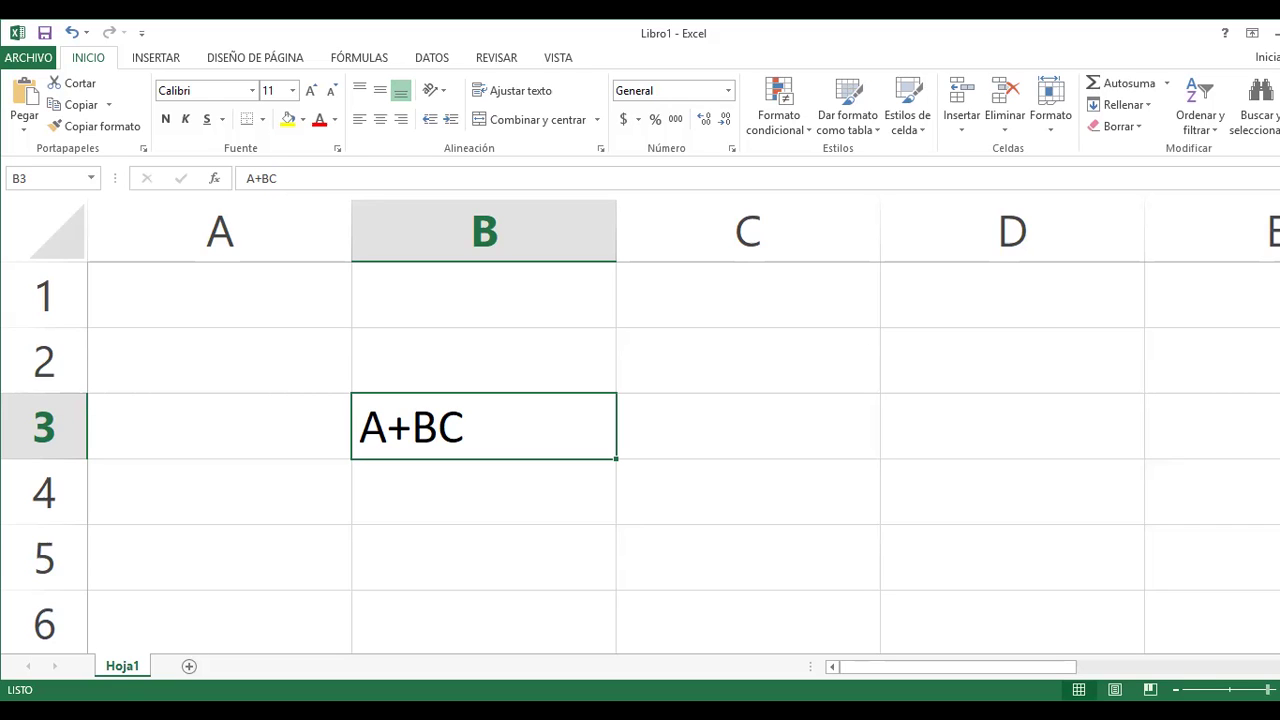
click(1176, 690)
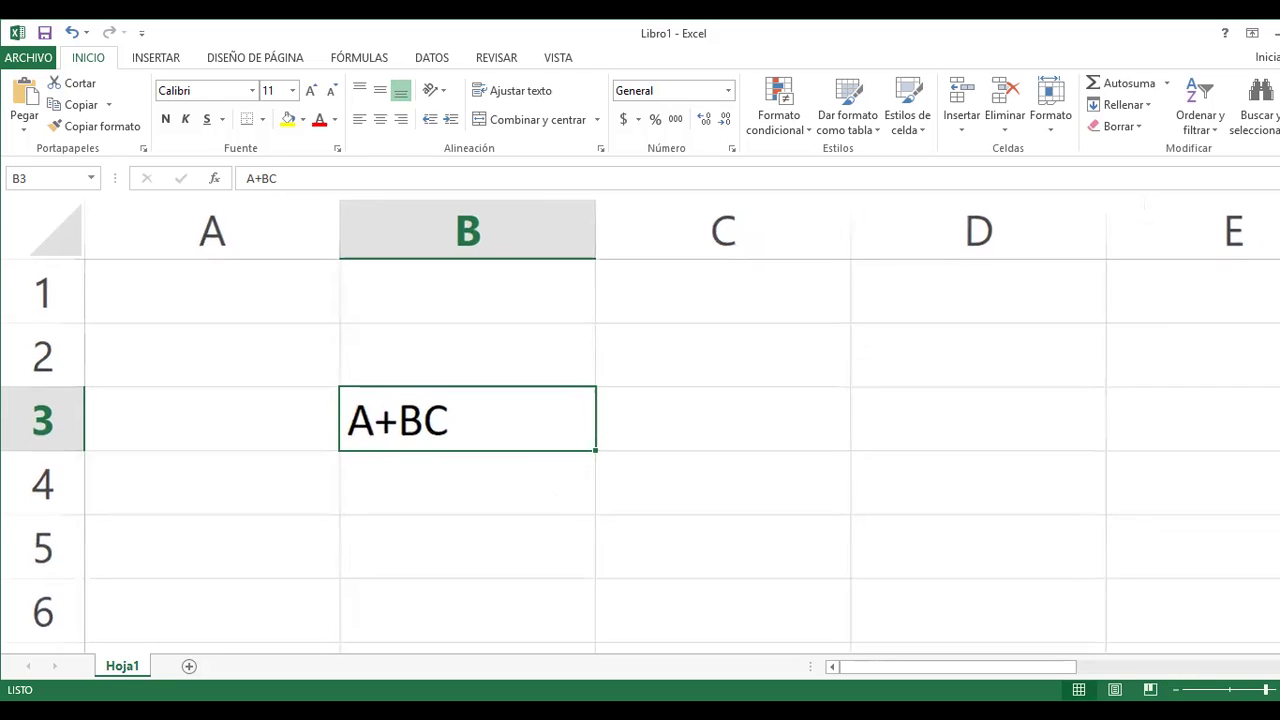
click(1176, 690)
click(1176, 690)
click(1176, 690)
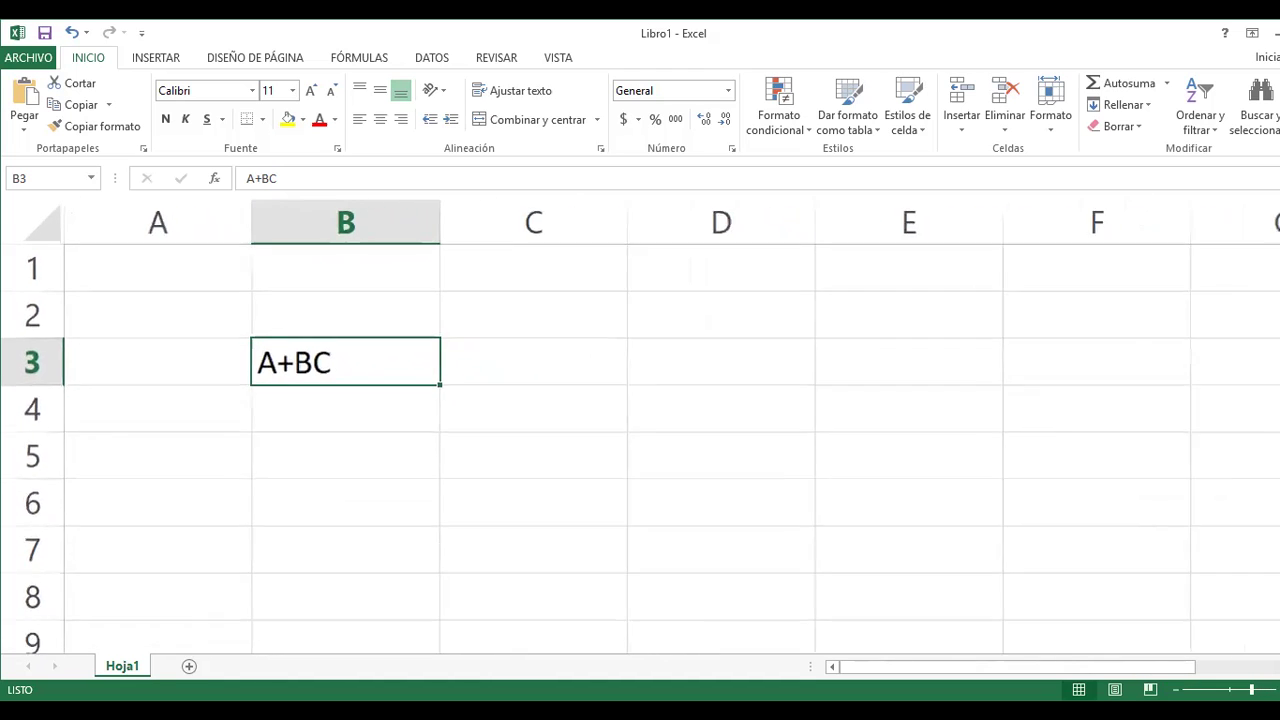
click(1176, 690)
click(1176, 690)
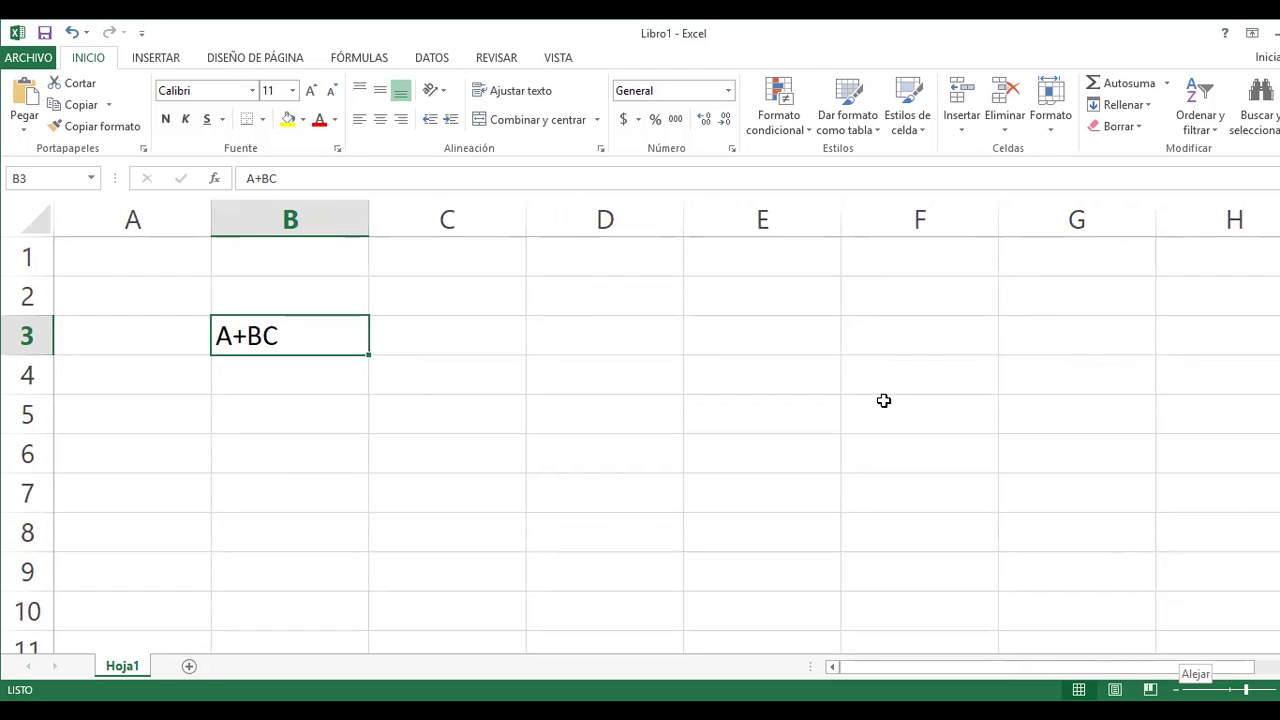
click(646, 330)
key(Up)
key(Up)
key(Down)
key(Down)
key(Up)
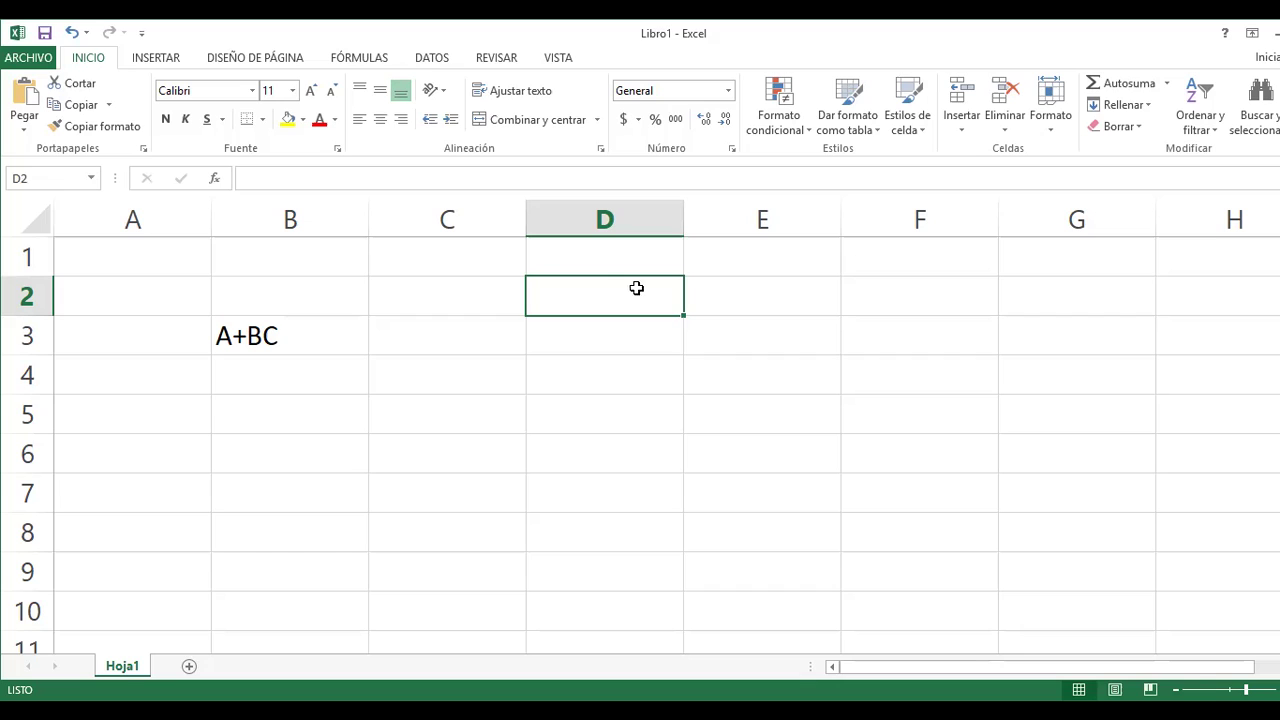
drag(631, 289, 731, 362)
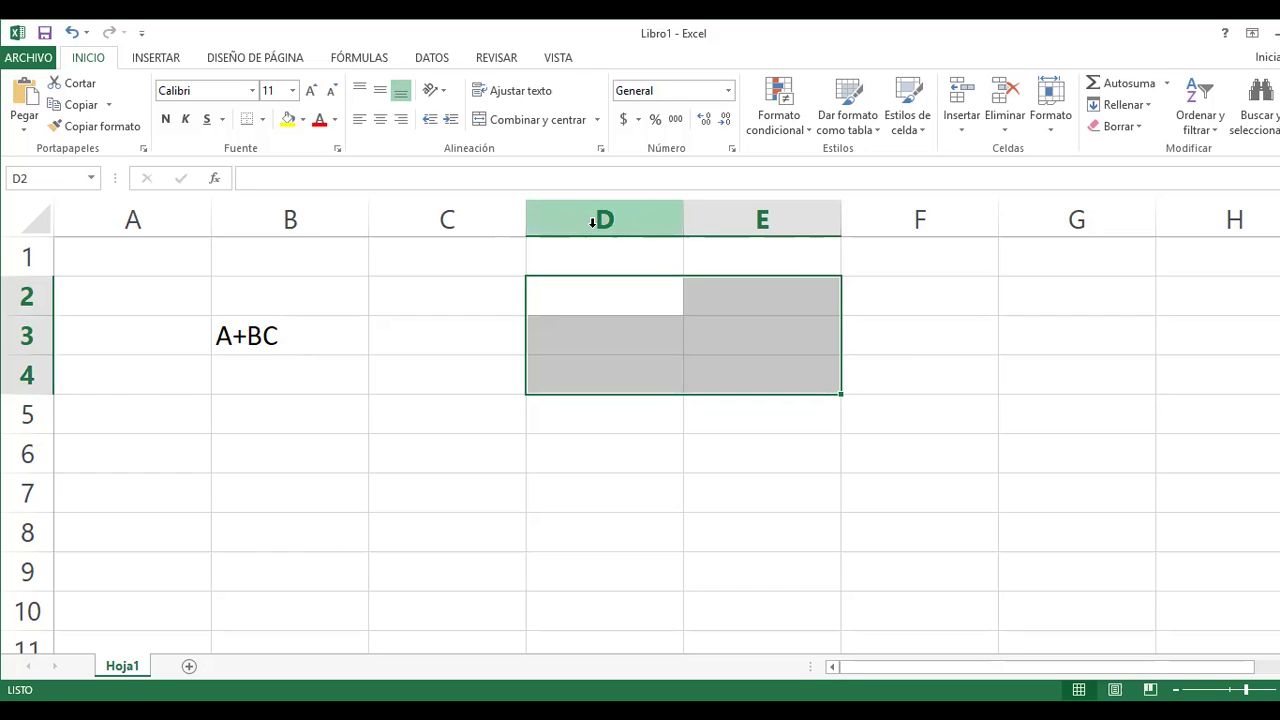
Narrow columns C through I to a compact equal width, and columns J through L slightly more
click(655, 217)
drag(655, 217, 1072, 217)
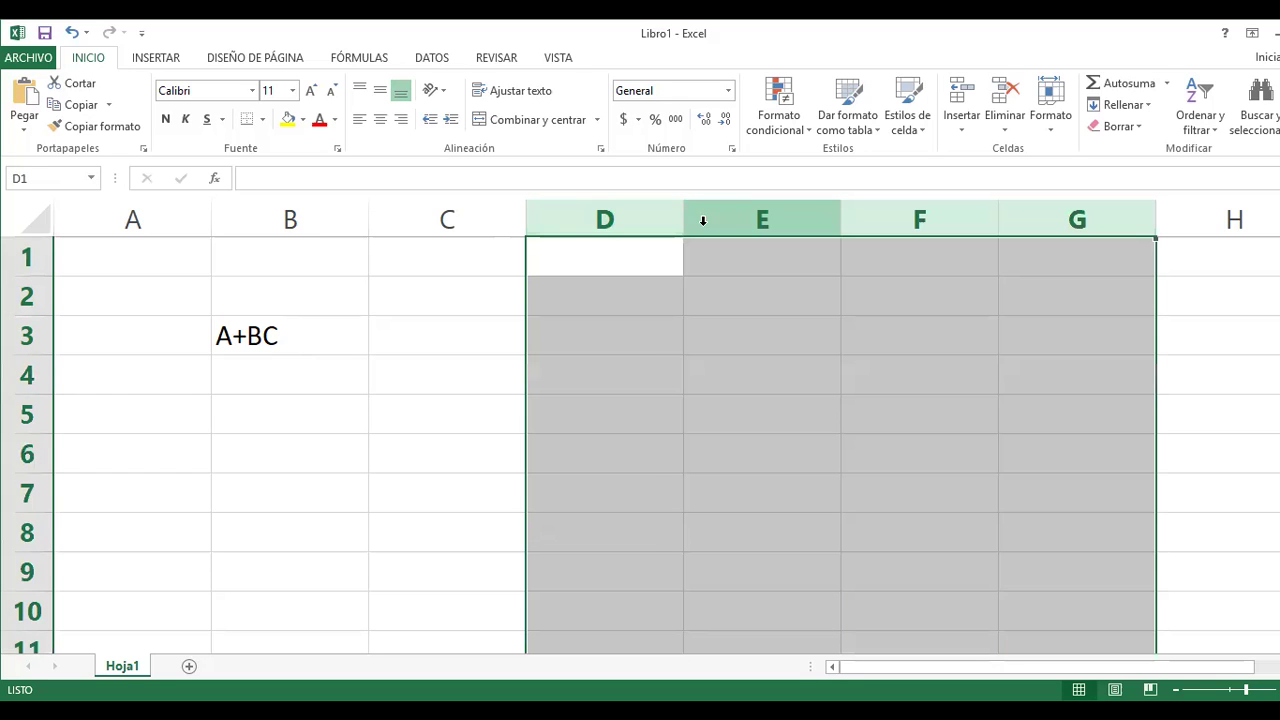
drag(687, 218, 623, 220)
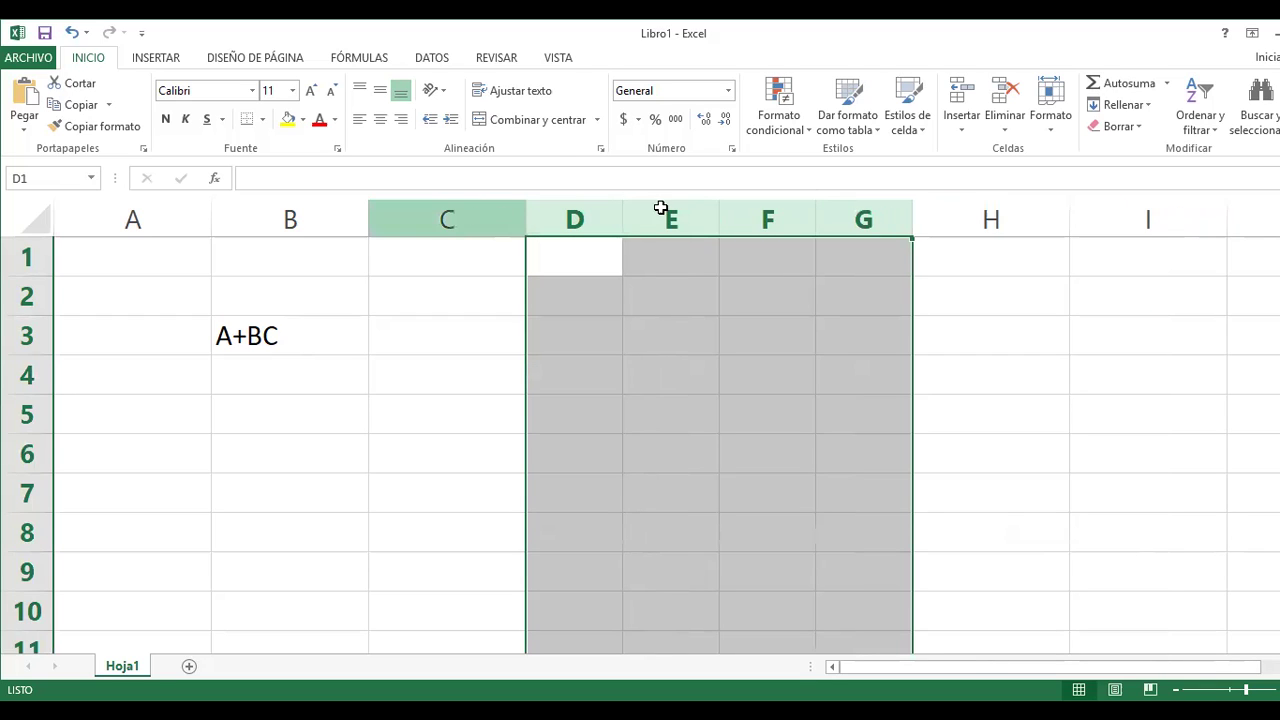
drag(1057, 217, 973, 246)
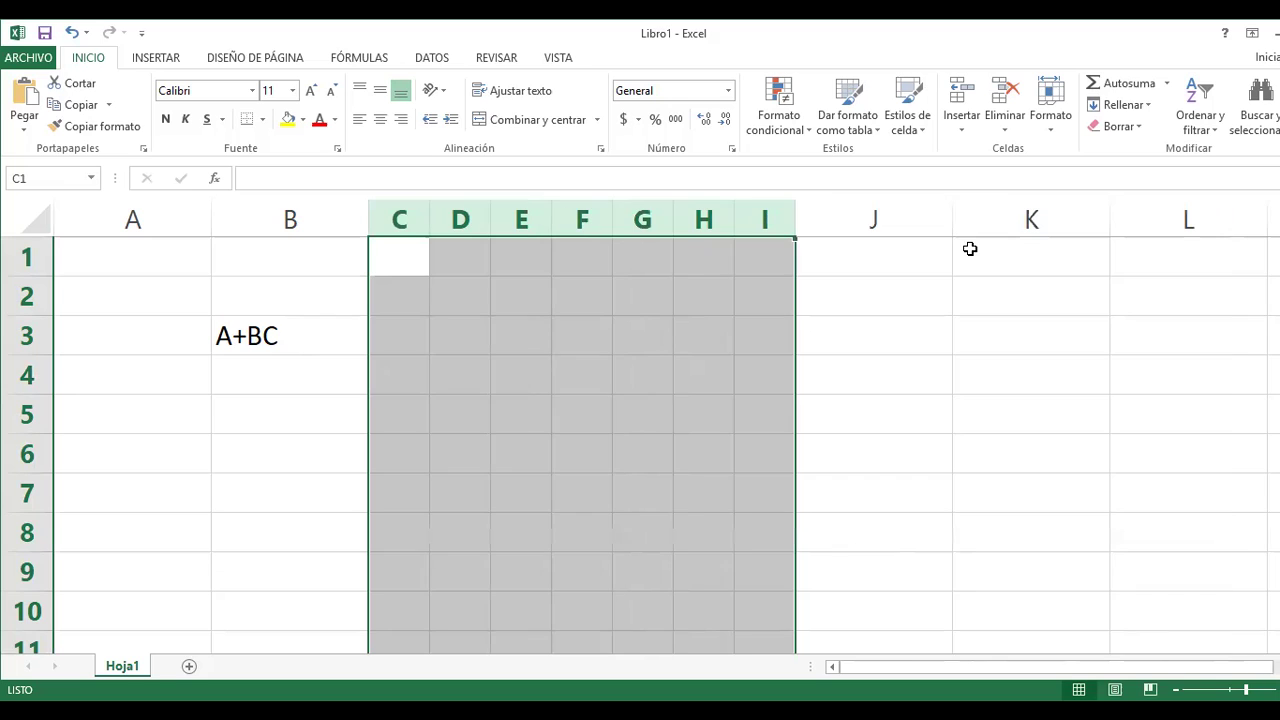
click(501, 304)
click(830, 218)
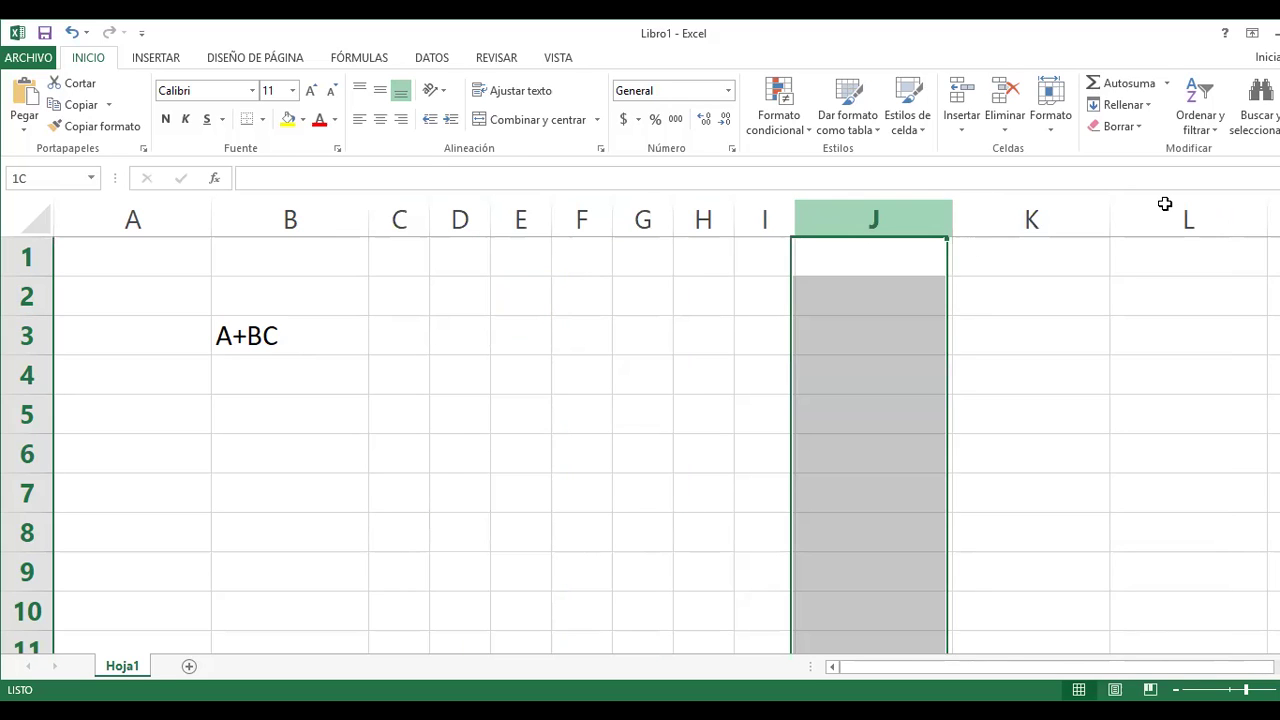
drag(1165, 204, 1165, 210)
drag(950, 229, 840, 240)
Enter the first row of a matrix, 3, 0 and 1, across cells D2 to F2
click(480, 294)
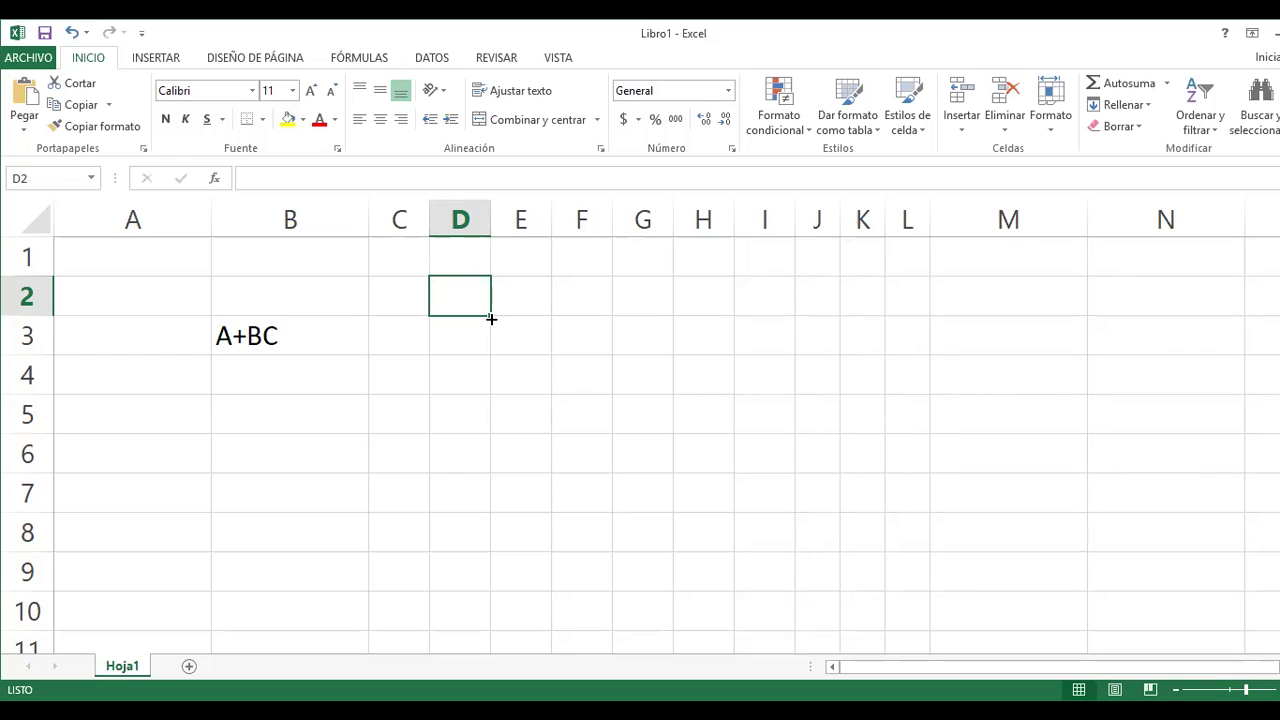
key(Up)
key(Down)
text(3)
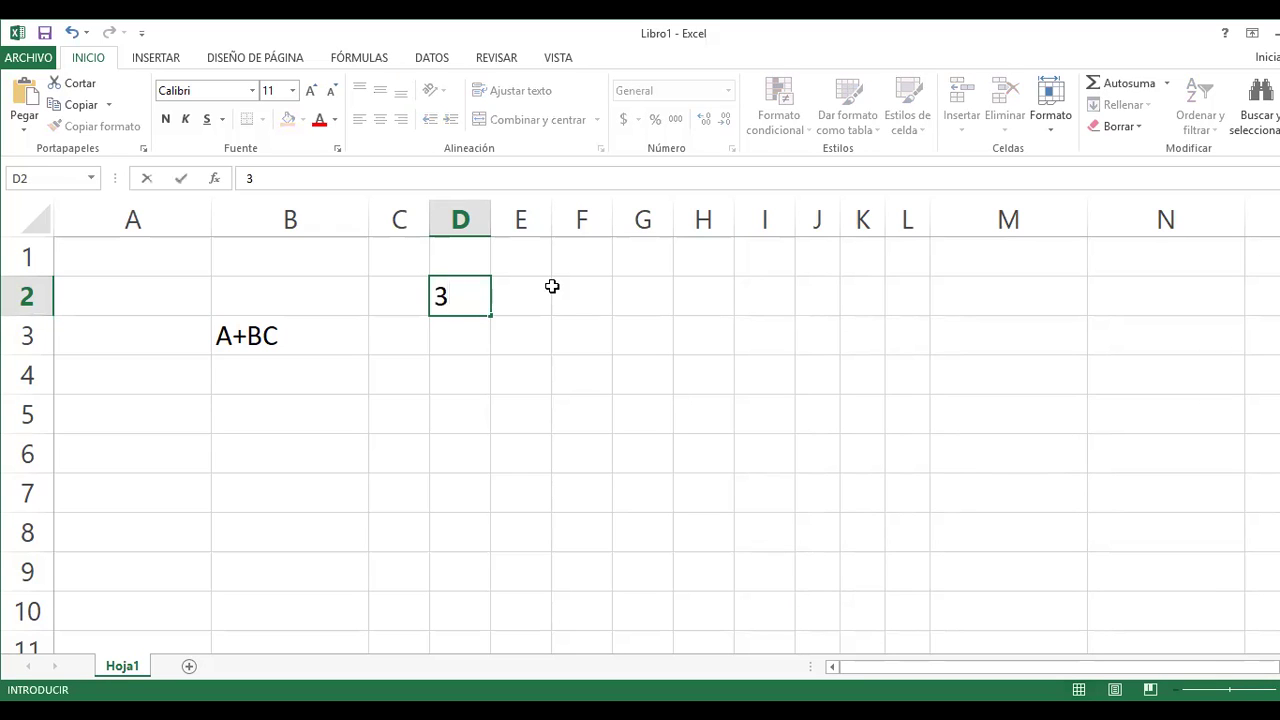
key(Tab)
text(0)
key(Tab)
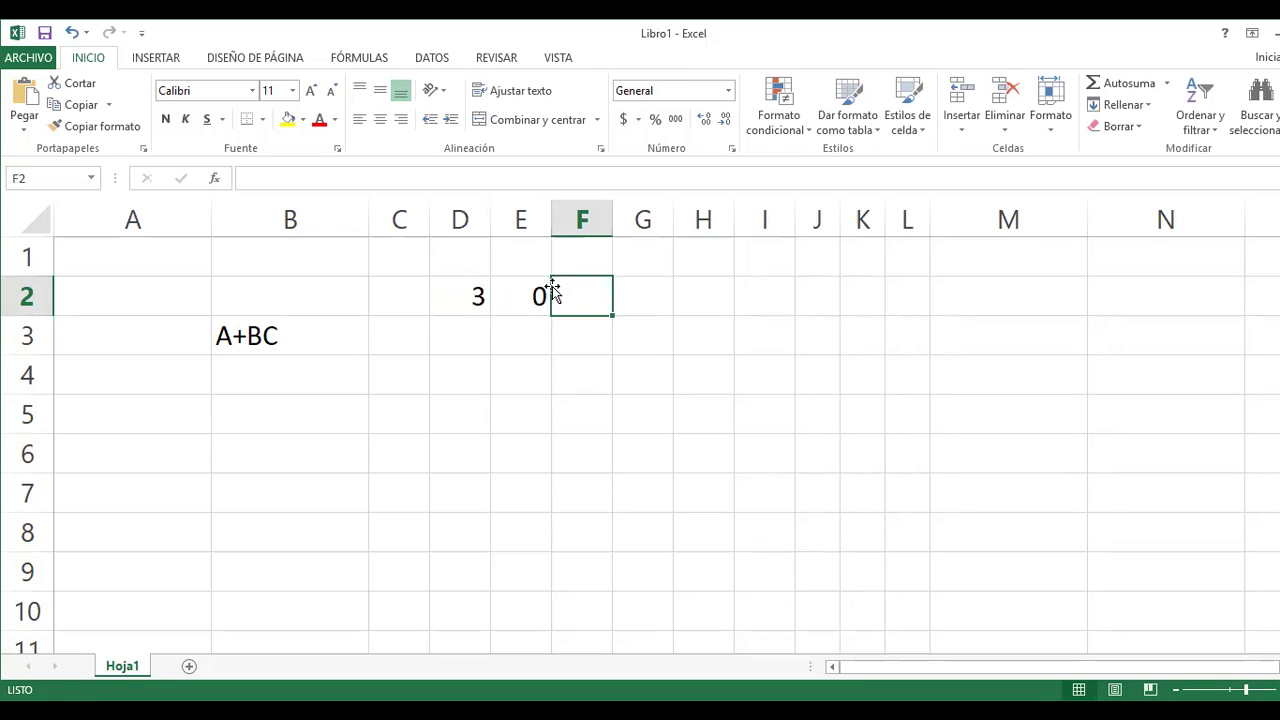
text(1)
key(Return)
Enter the matrix's second row, 4, 2 and 3, across cells D3 to F3
key(Left)
key(Left)
text(4)
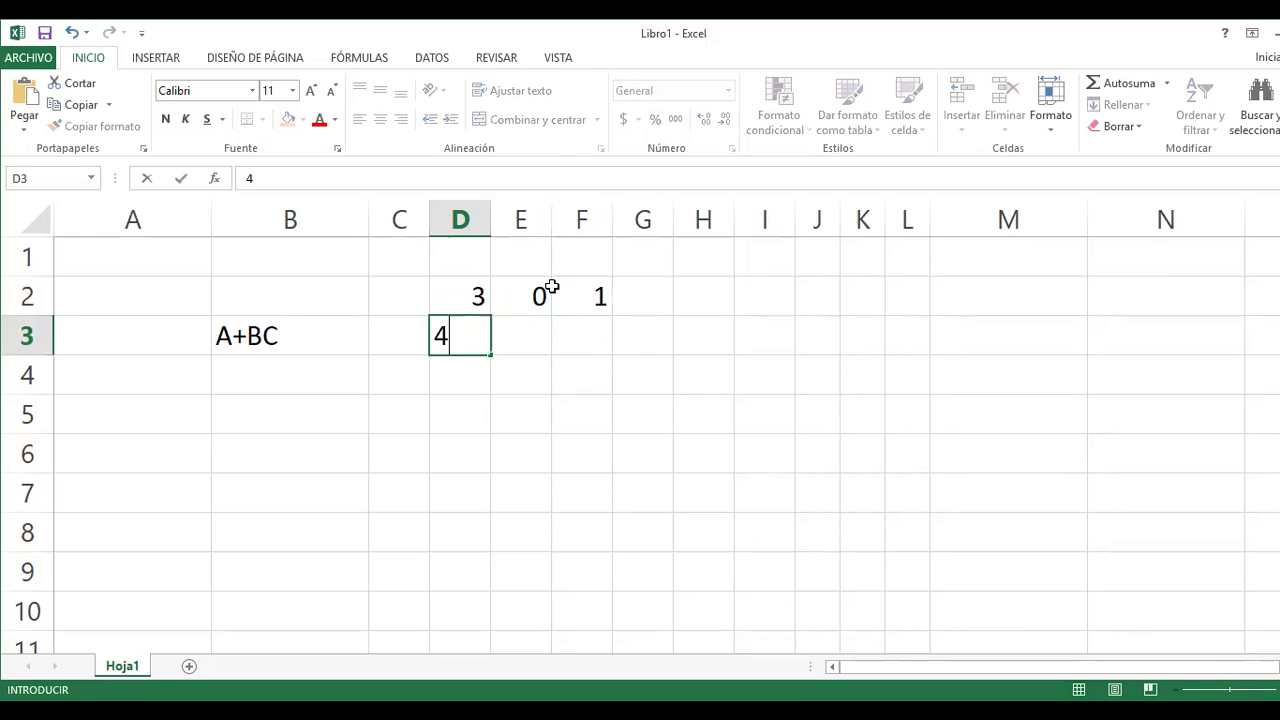
key(Tab)
text(2)
key(Tab)
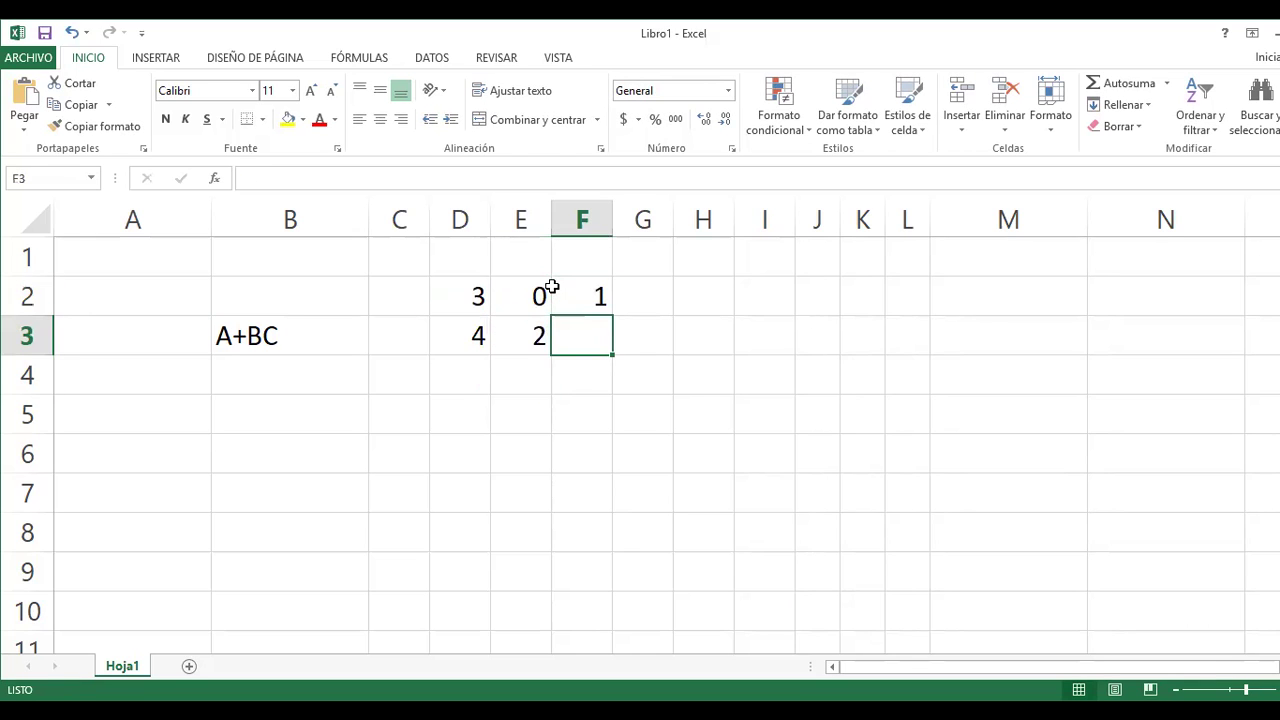
text(3)
Label the first matrix A in cell D1
key(Up)
key(Up)
key(Left)
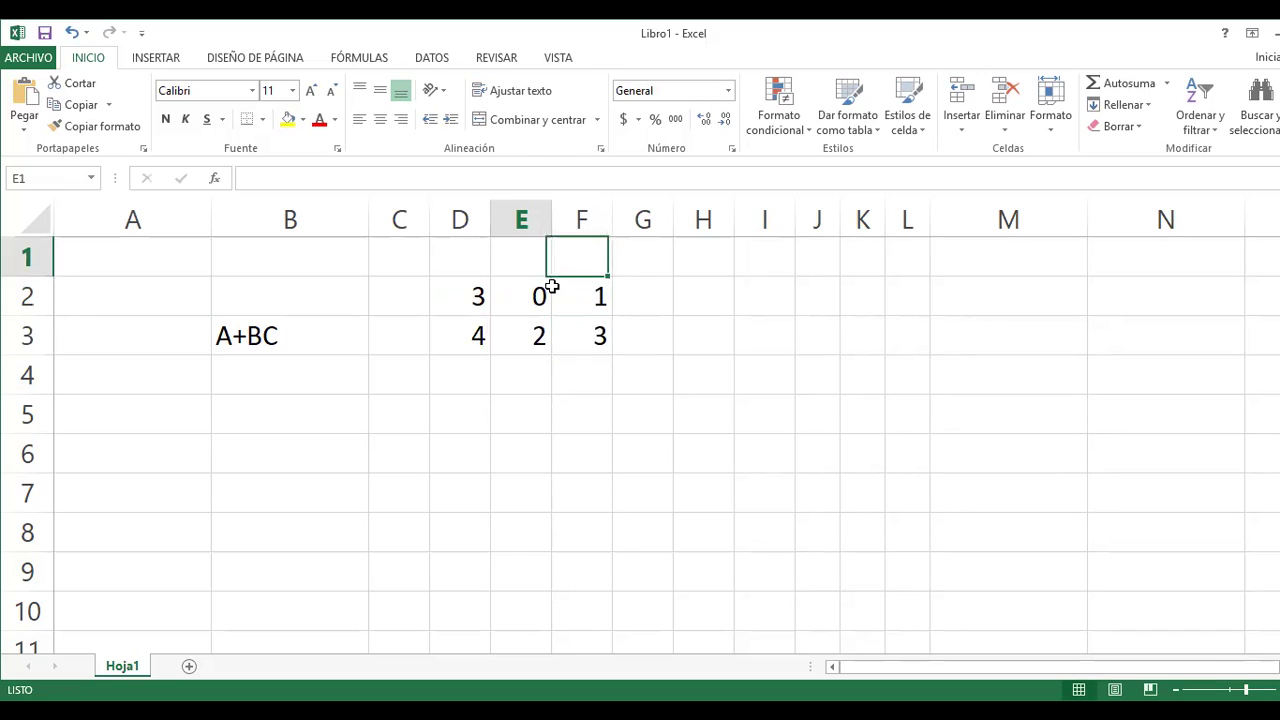
key(Left)
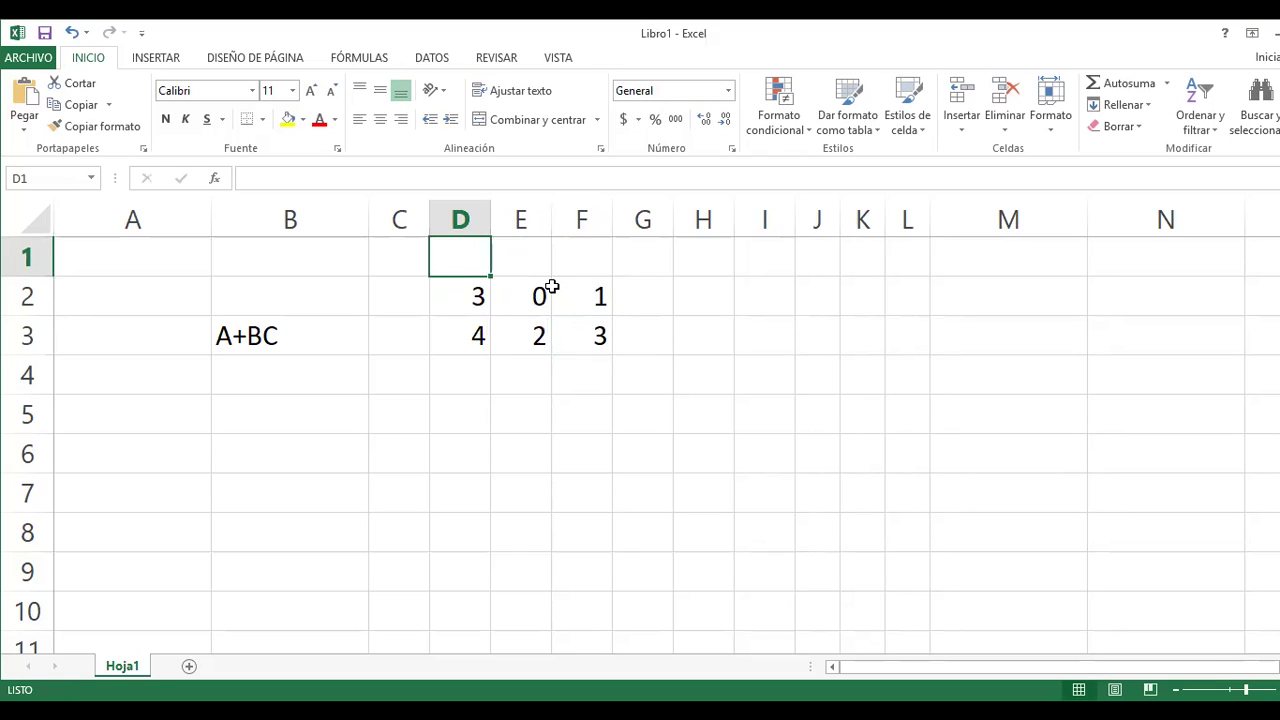
text(a)
key(BackSpace)
text(A)
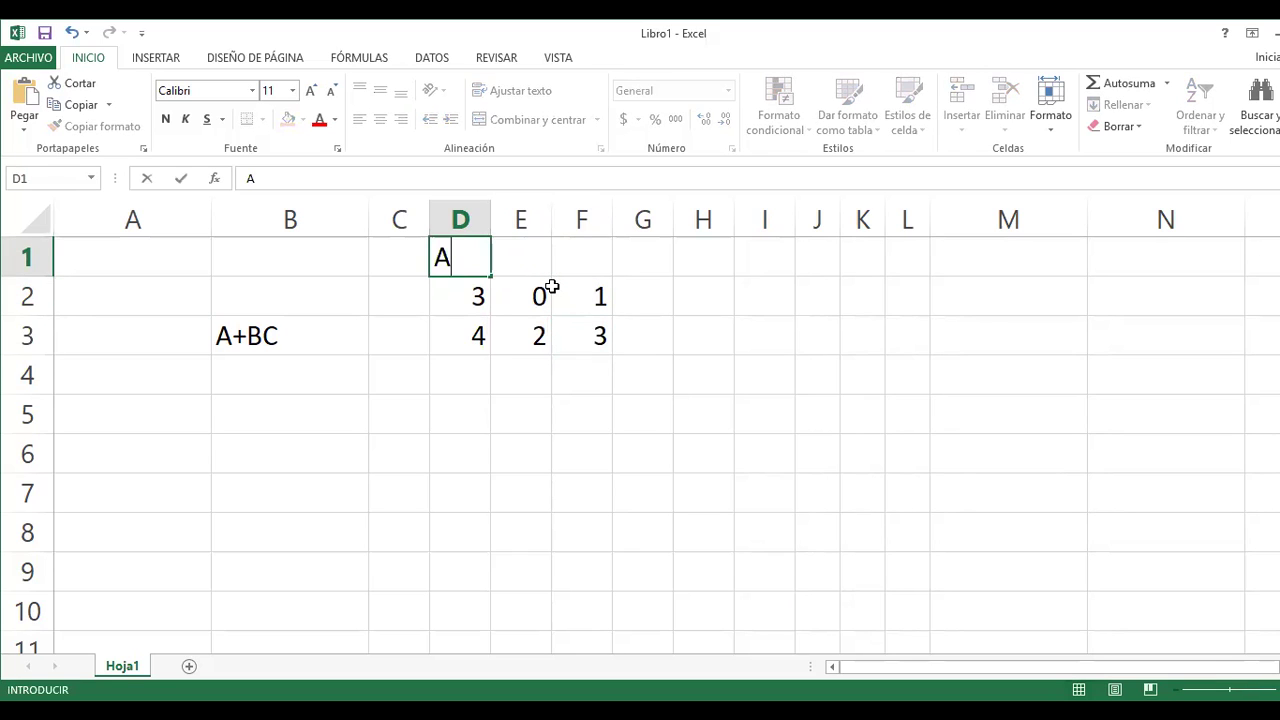
Add the label B for a second matrix in cell H1
key(Tab)
key(Tab)
key(Tab)
key(Tab)
text(B)
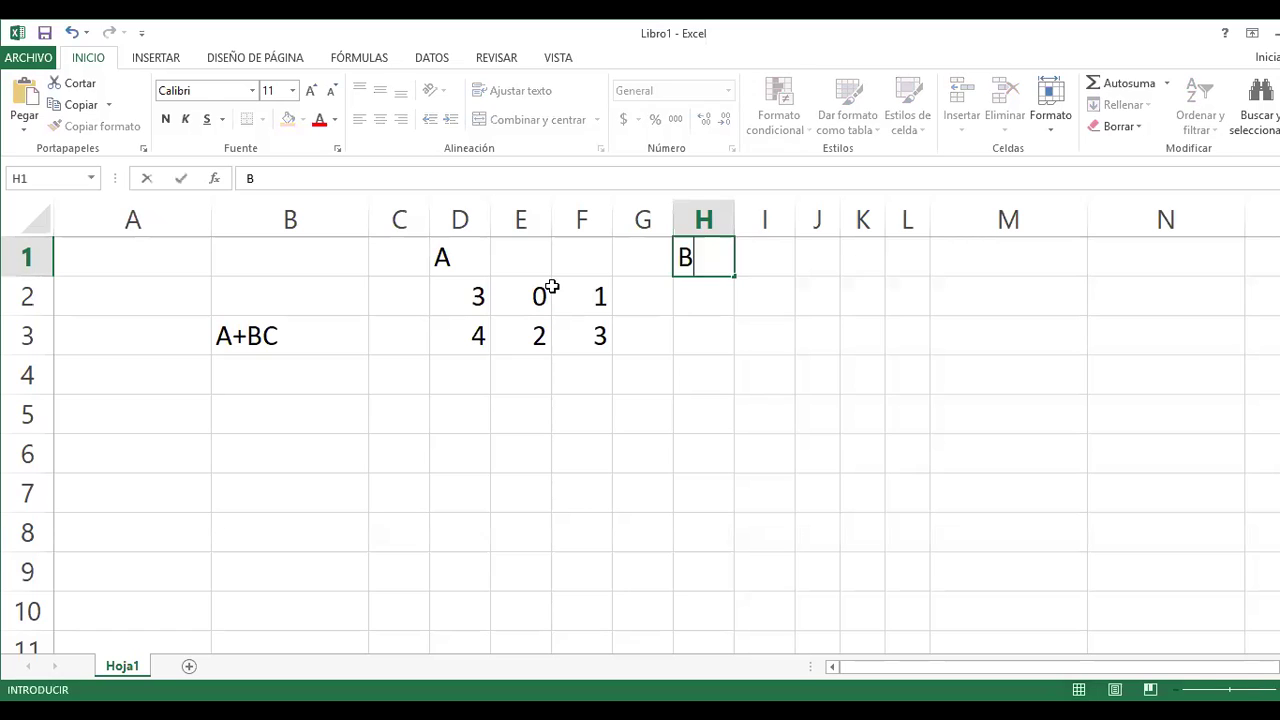
key(Return)
Enter matrix B's first column, 1, 2 and 3, down cells H2 to H4
key(Right)
key(Left)
text(1)
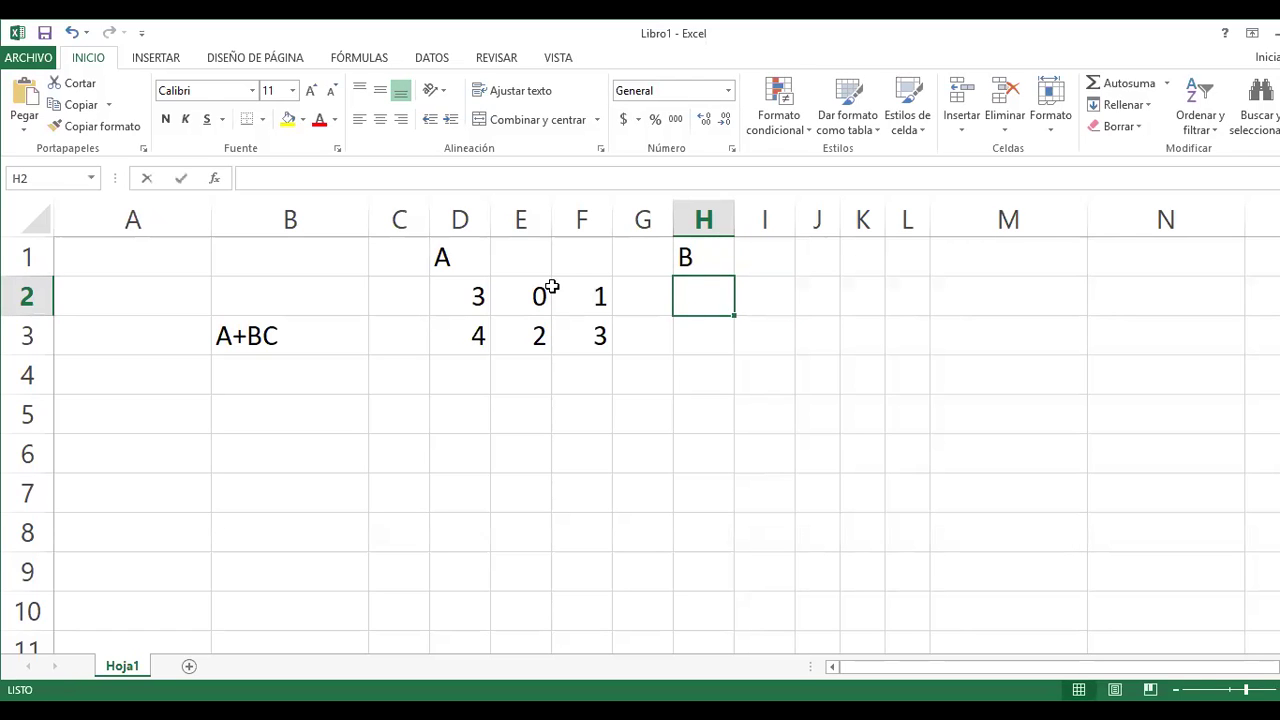
key(Return)
text(2)
key(Return)
text(3)
key(Tab)
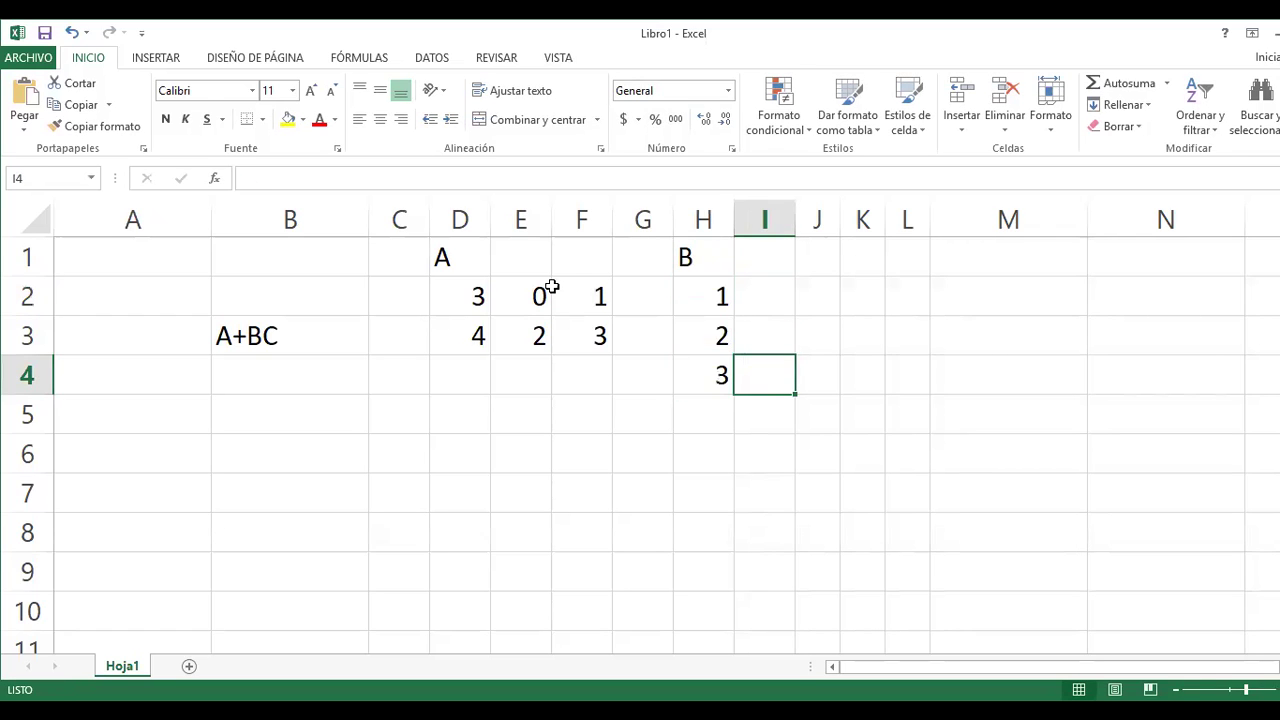
Fill matrix B's second column with 2, 2 and 1 in cells I2, I3 and I4
text(1)
key(Up)
text(2)
key(Up)
text(2)
key(Right)
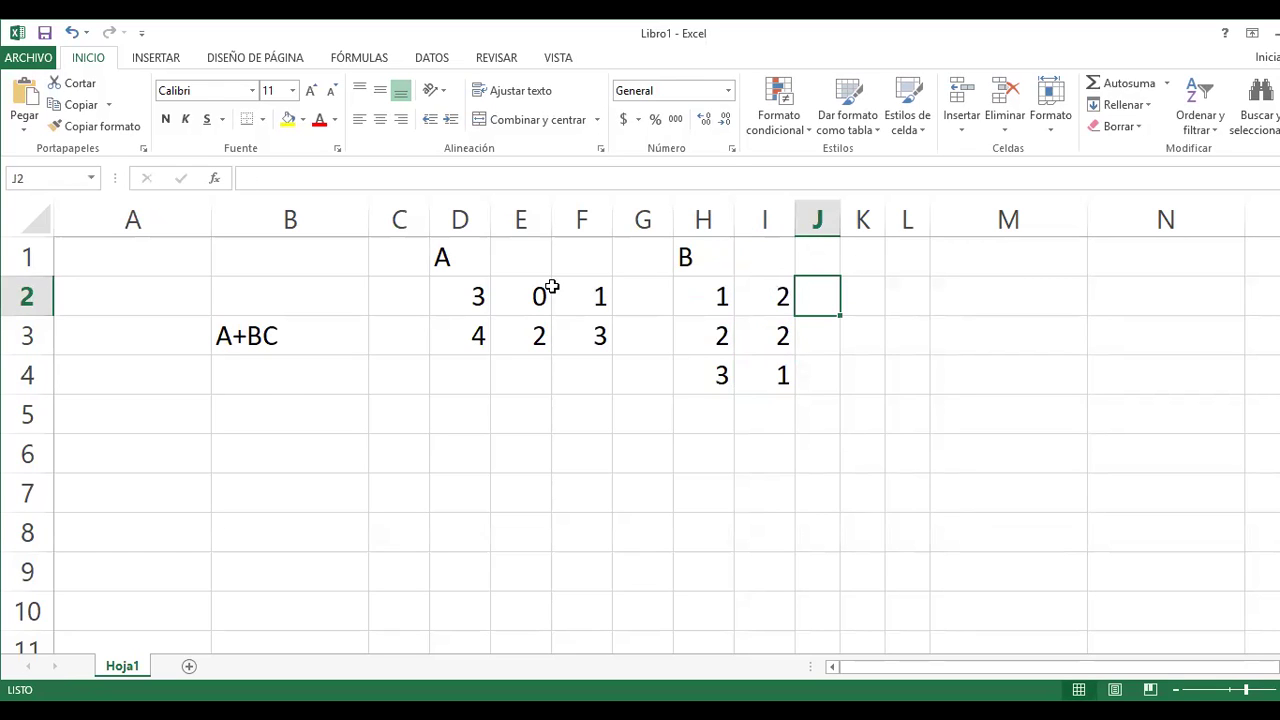
Add the label C for a third matrix in cell K1
key(Up)
key(Right)
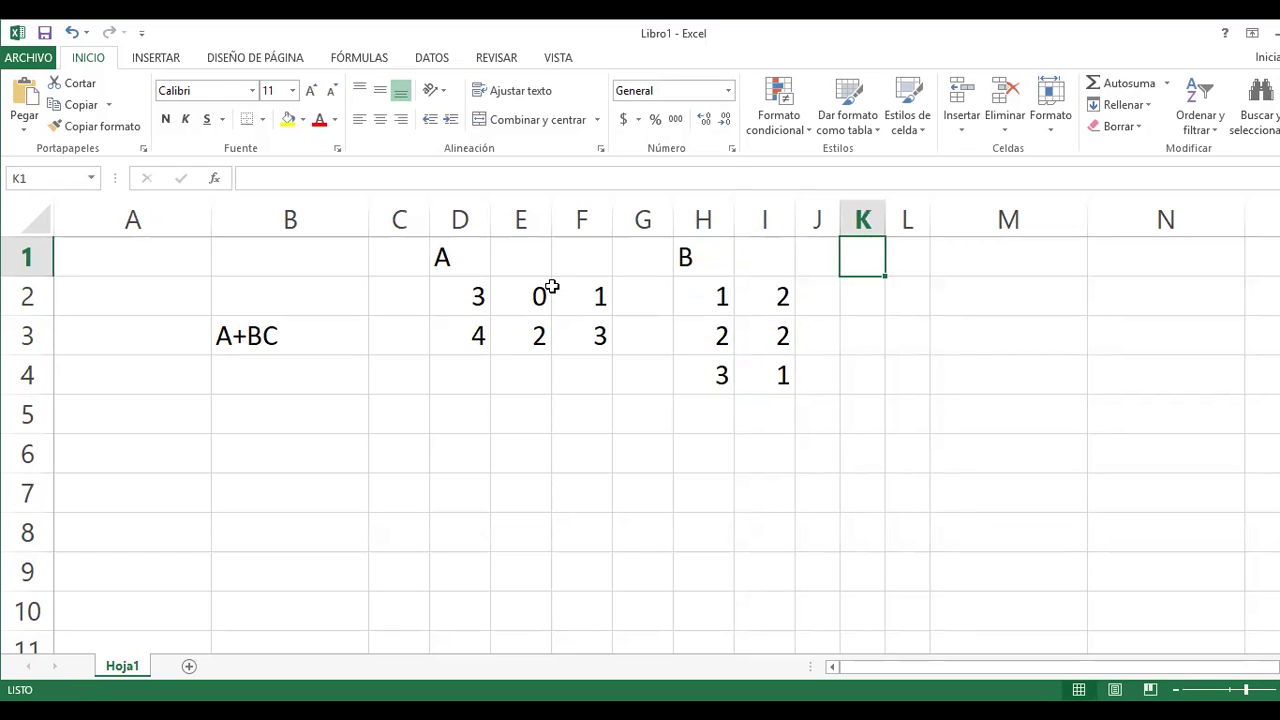
text(C)
key(Return)
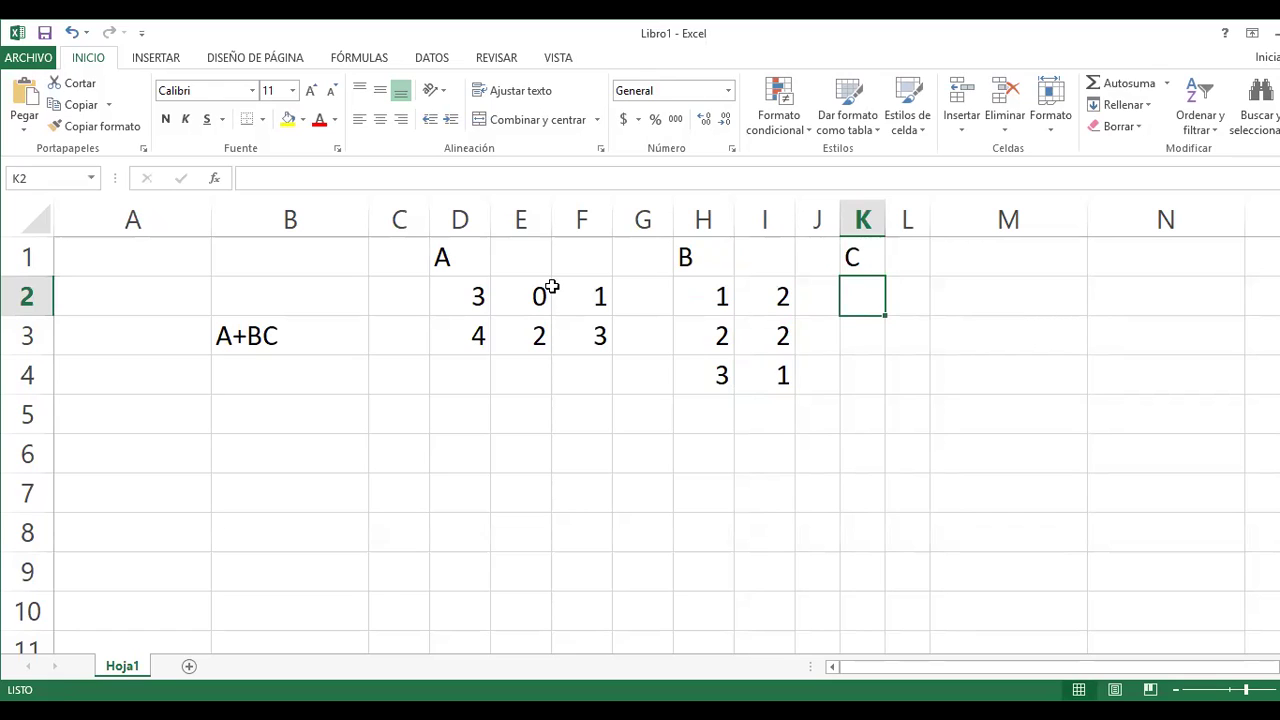
Fill matrix C in K2:L3 with 1 and 2 in the first row and 2 and 2 in the second
text(1)
key(Right)
text(2)
key(Down)
key(Left)
text(2)
key(Right)
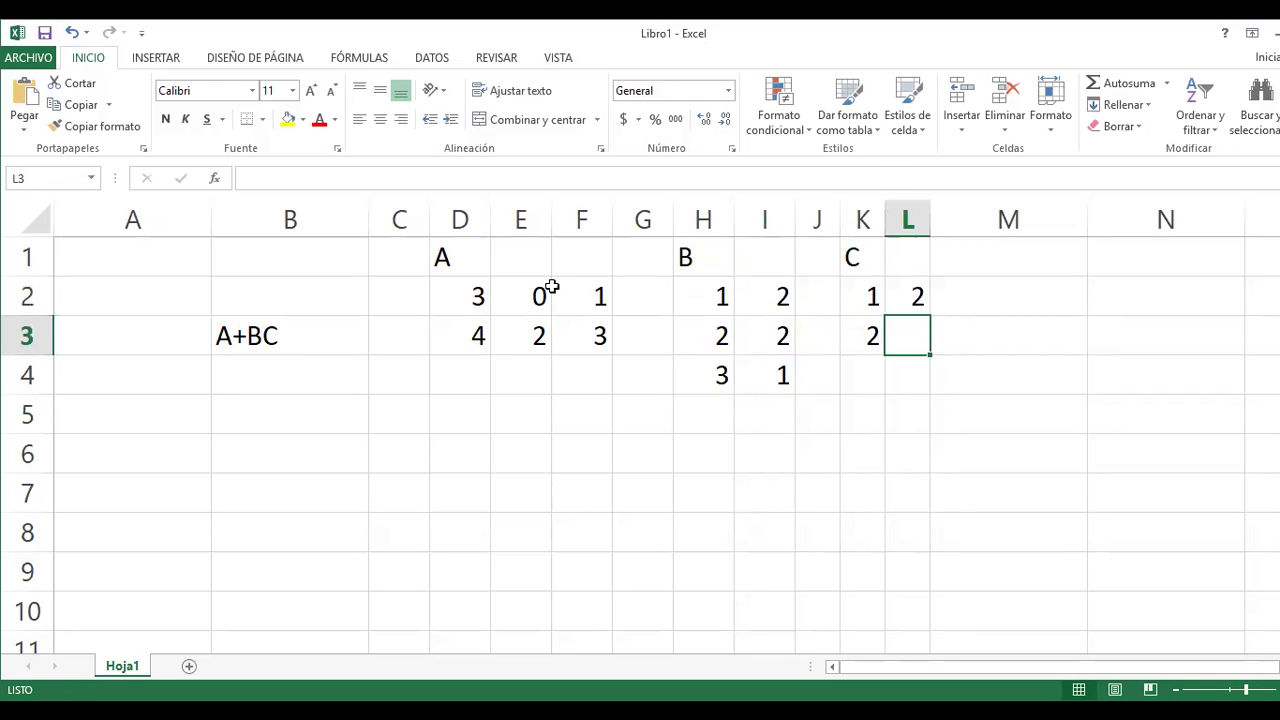
text(2)
key(Down)
key(Down)
key(Left)
key(Left)
key(Left)
key(Left)
key(Left)
key(Left)
key(Left)
key(Left)
key(Left)
key(Left)
key(Left)
key(Up)
key(Up)
key(Right)
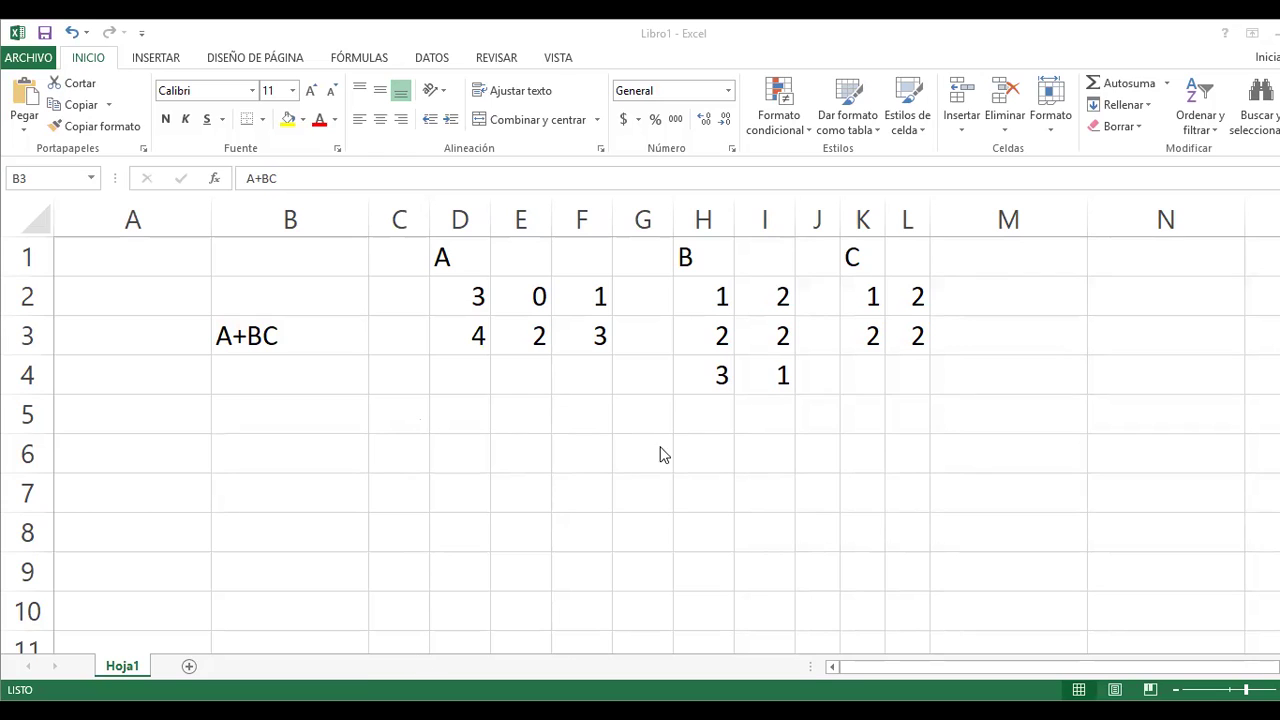
Note matrix B's dimensions as 3X2 in cell I5
click(762, 417)
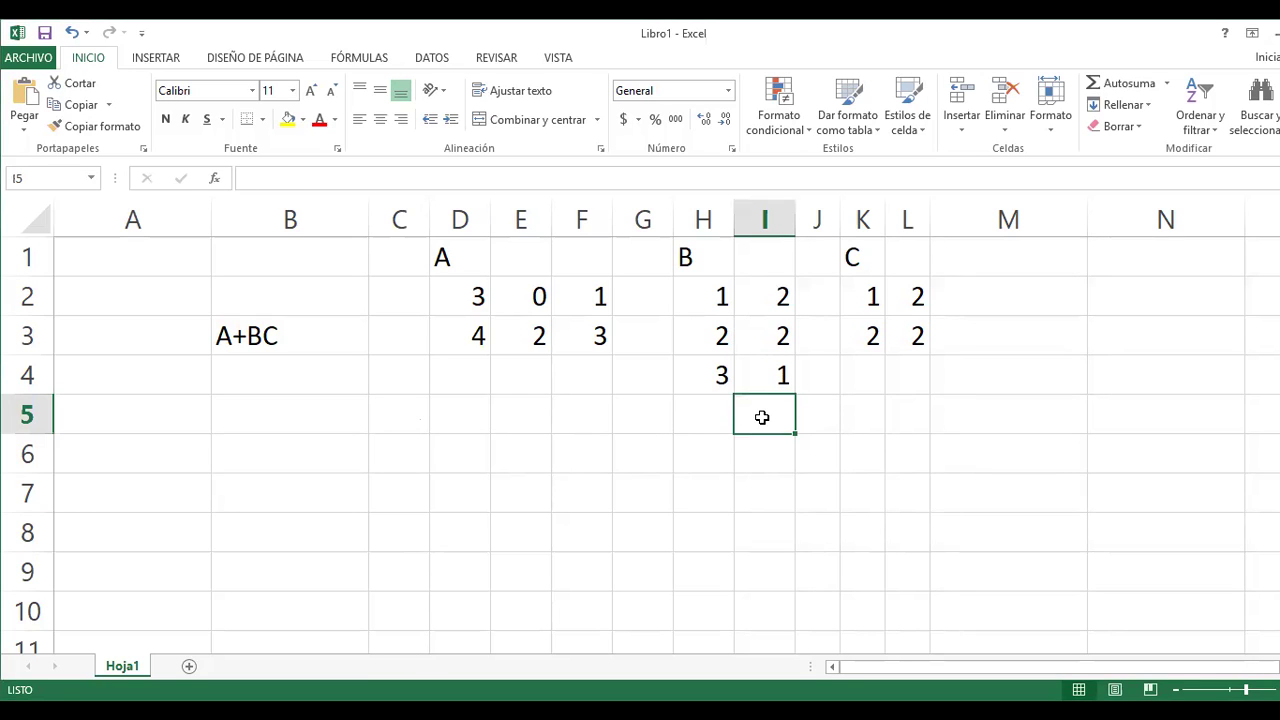
text(3X2)
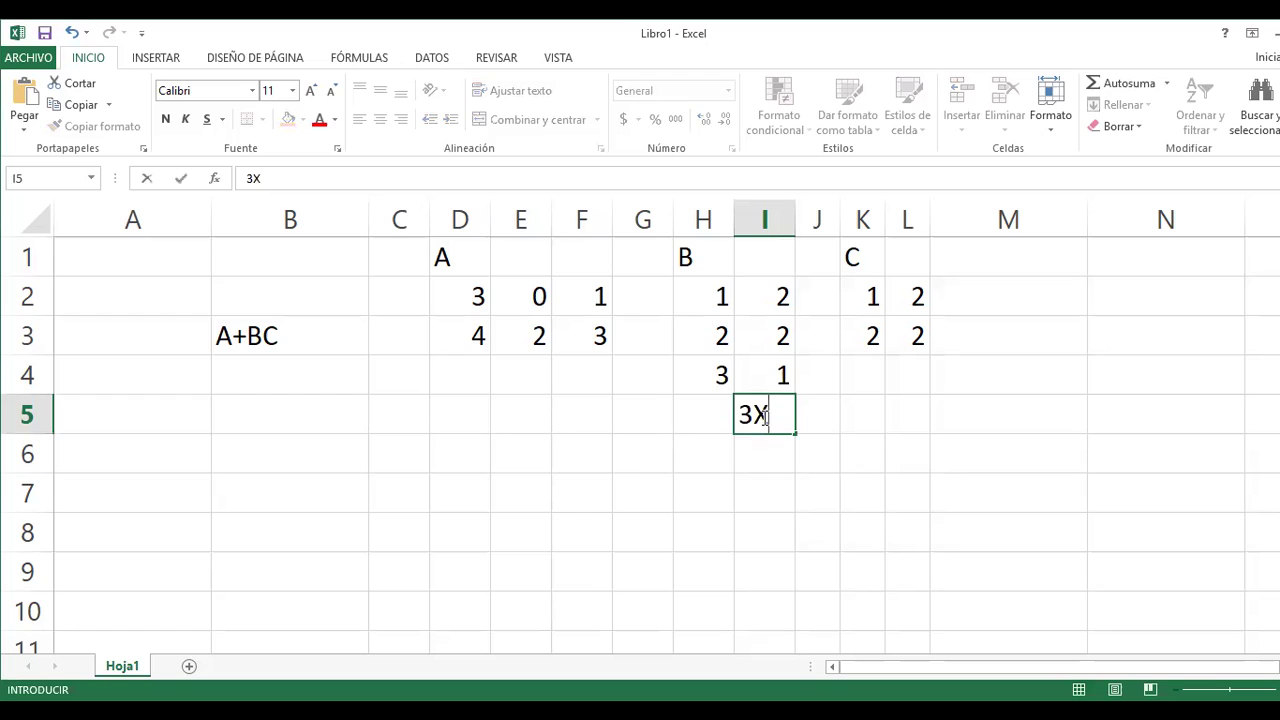
click(850, 373)
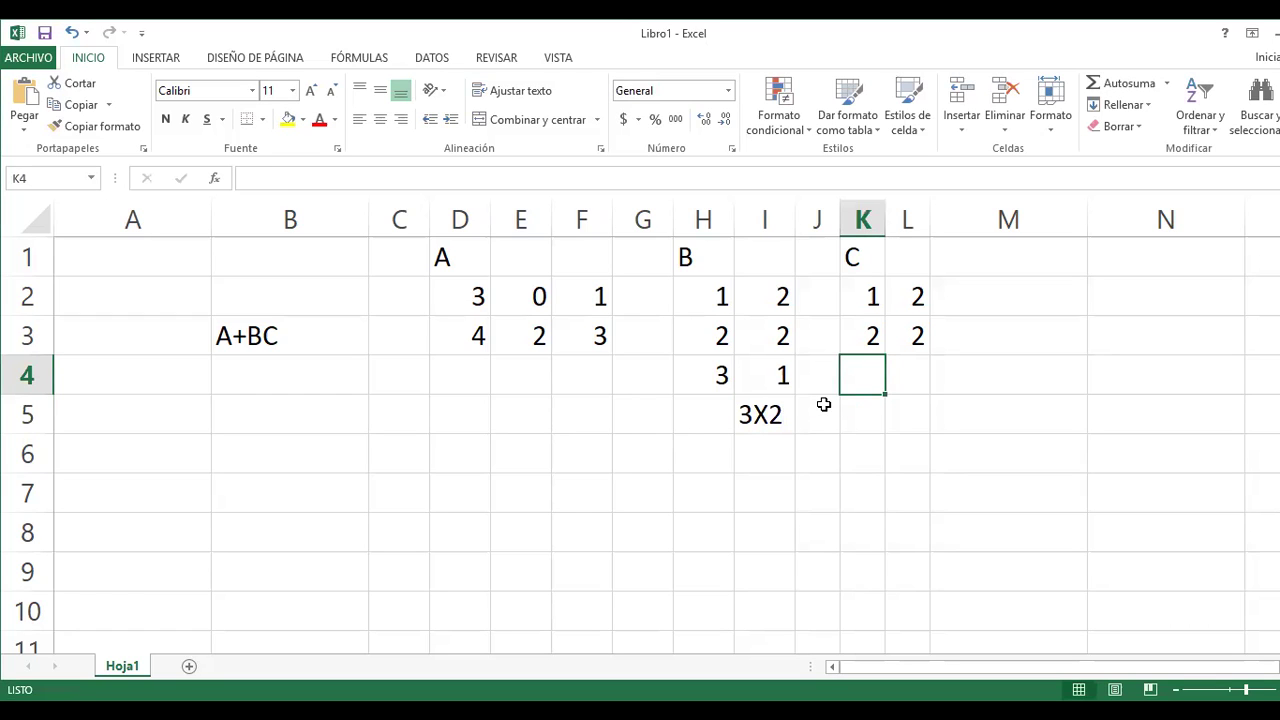
Note matrix C's dimensions as 2X2 in cell K4
text(2X2)
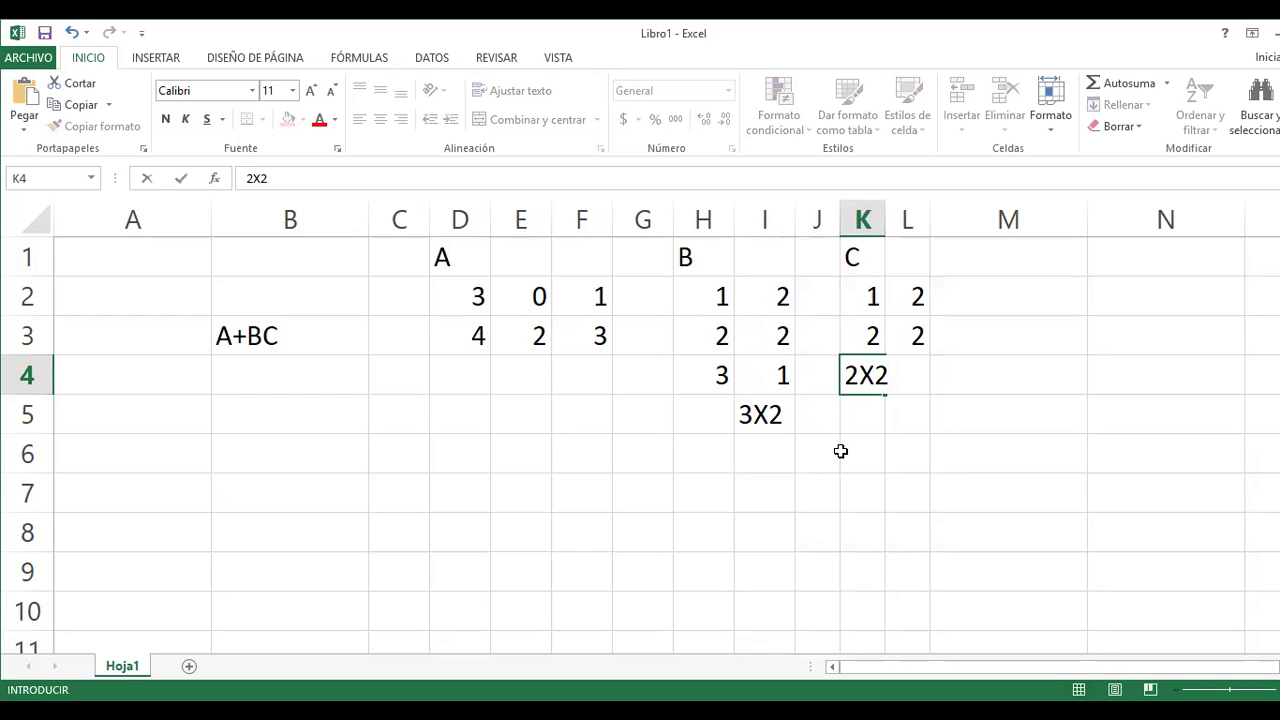
click(843, 451)
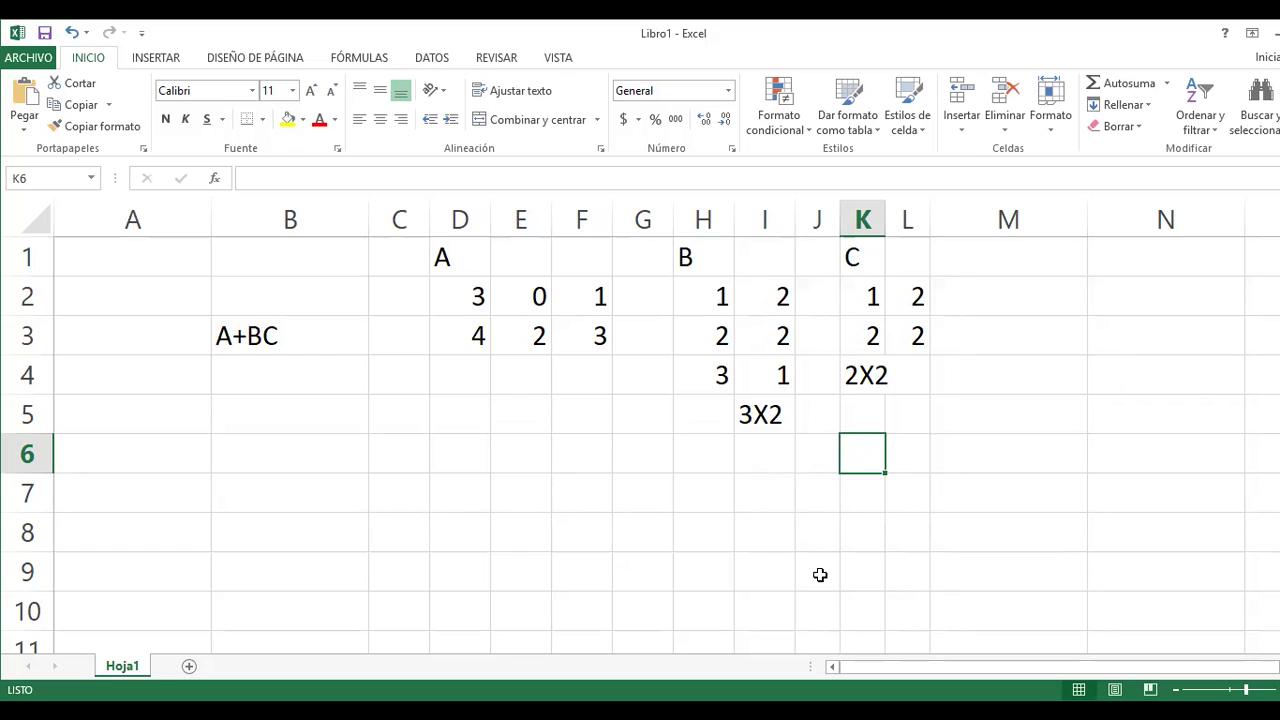
Add the label BC for the product in cell H7 and note its dimensions as 3X2 in H8
click(711, 500)
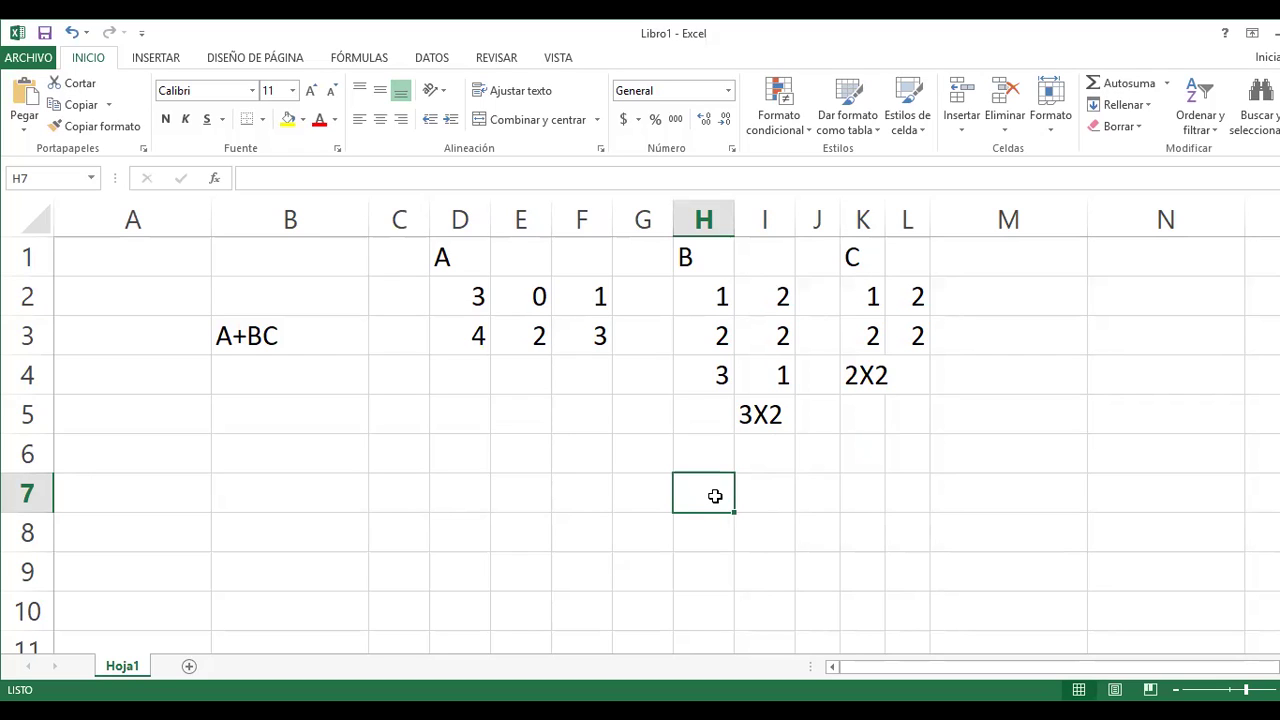
text(BC)
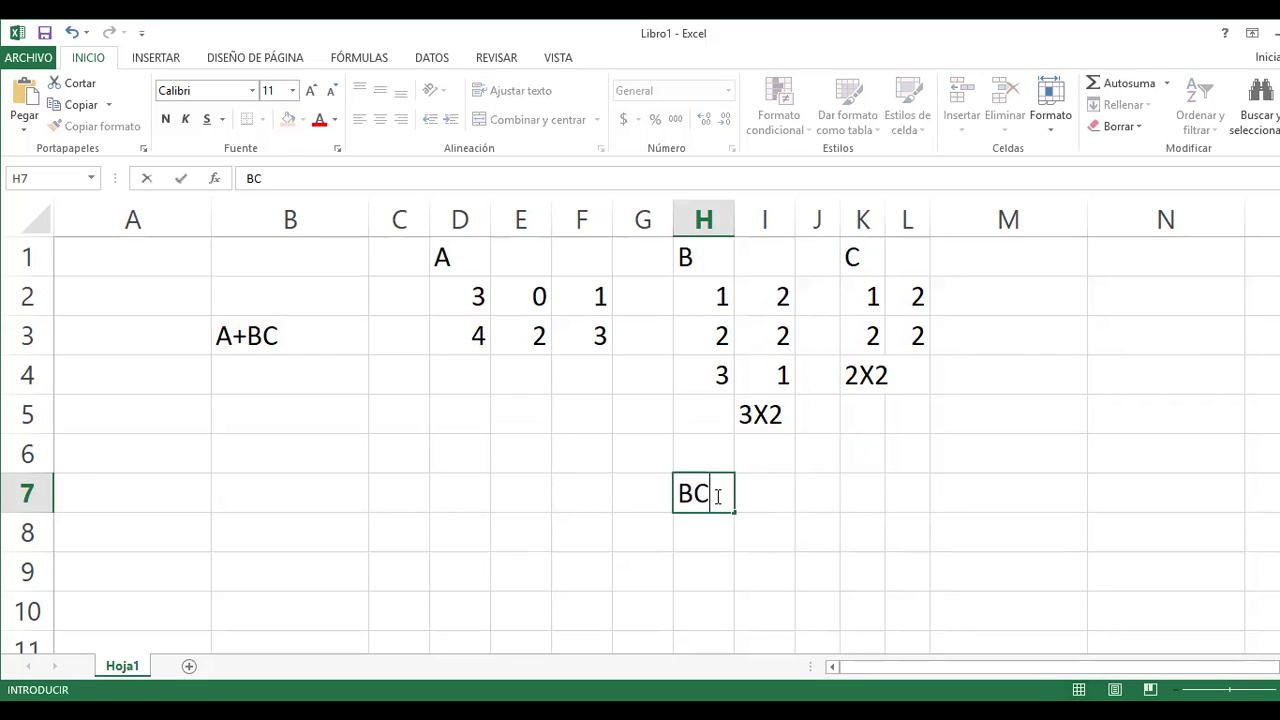
key(Return)
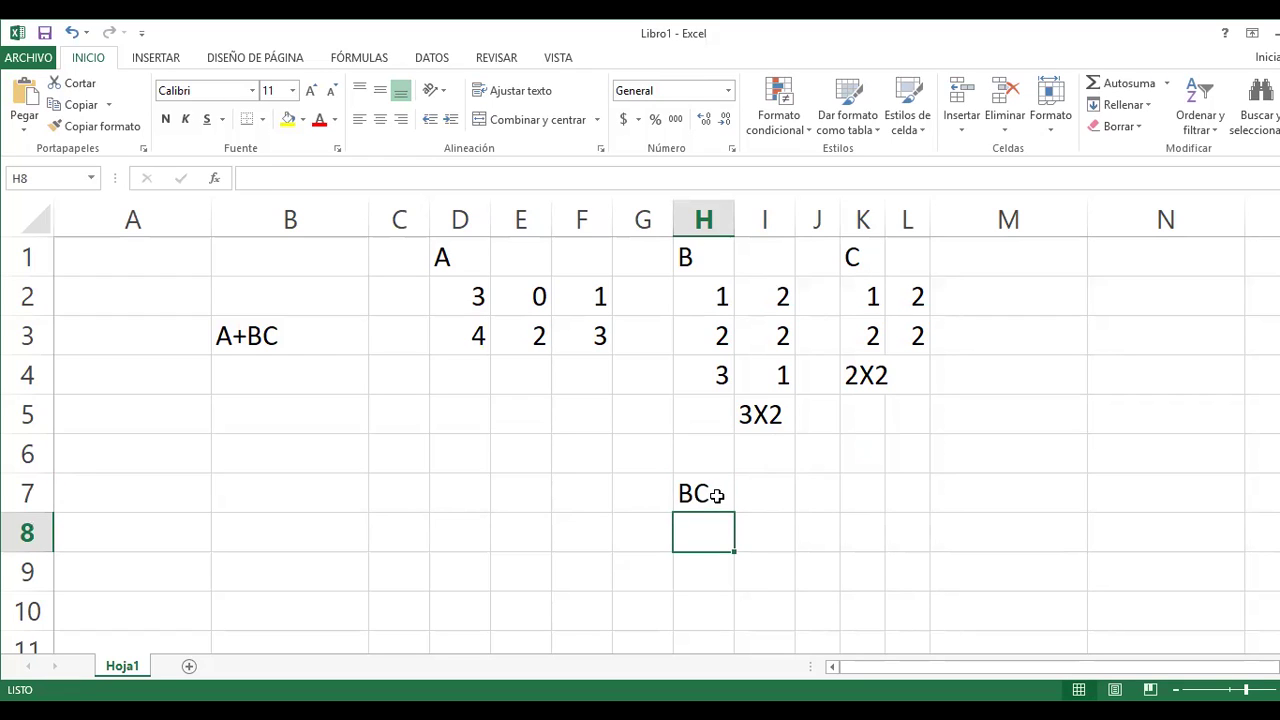
text(3)
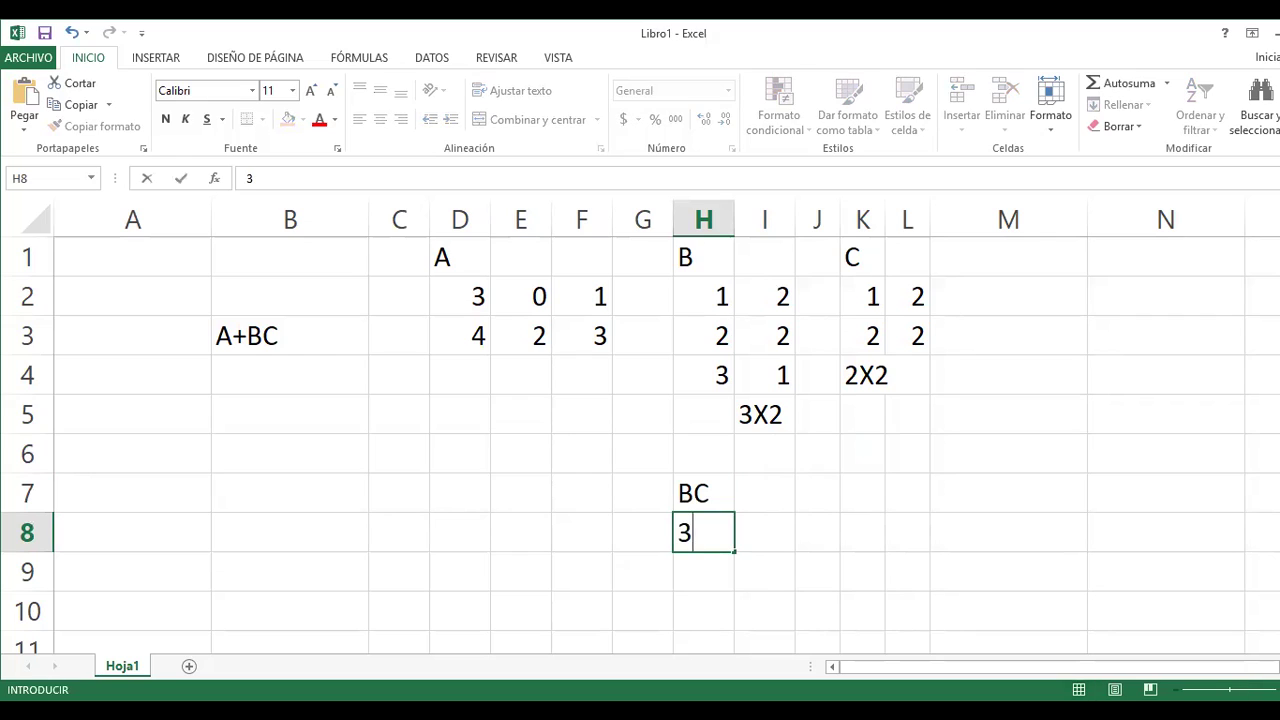
text(*)
key(BackSpace)
text(X)
key(BackSpace)
text(X2)
key(Up)
Note matrix A's dimensions as 2X3 in cell F4
key(Up)
key(Left)
key(Left)
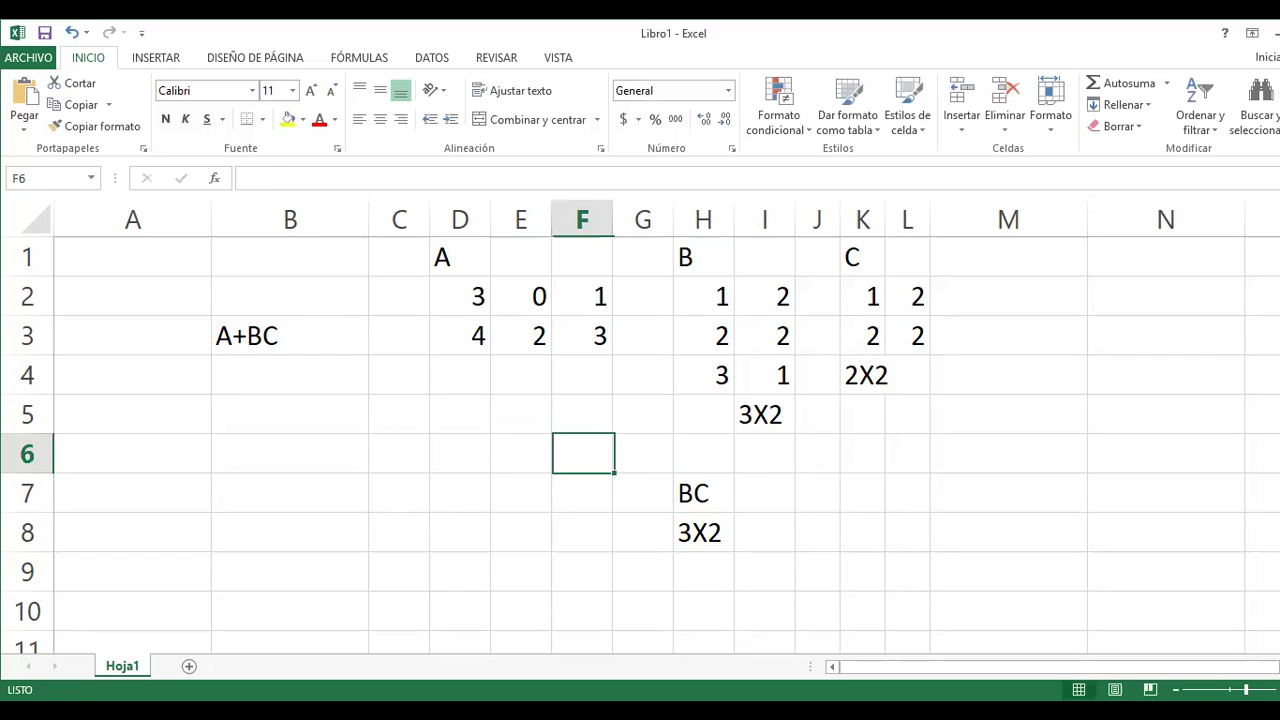
key(Up)
key(Up)
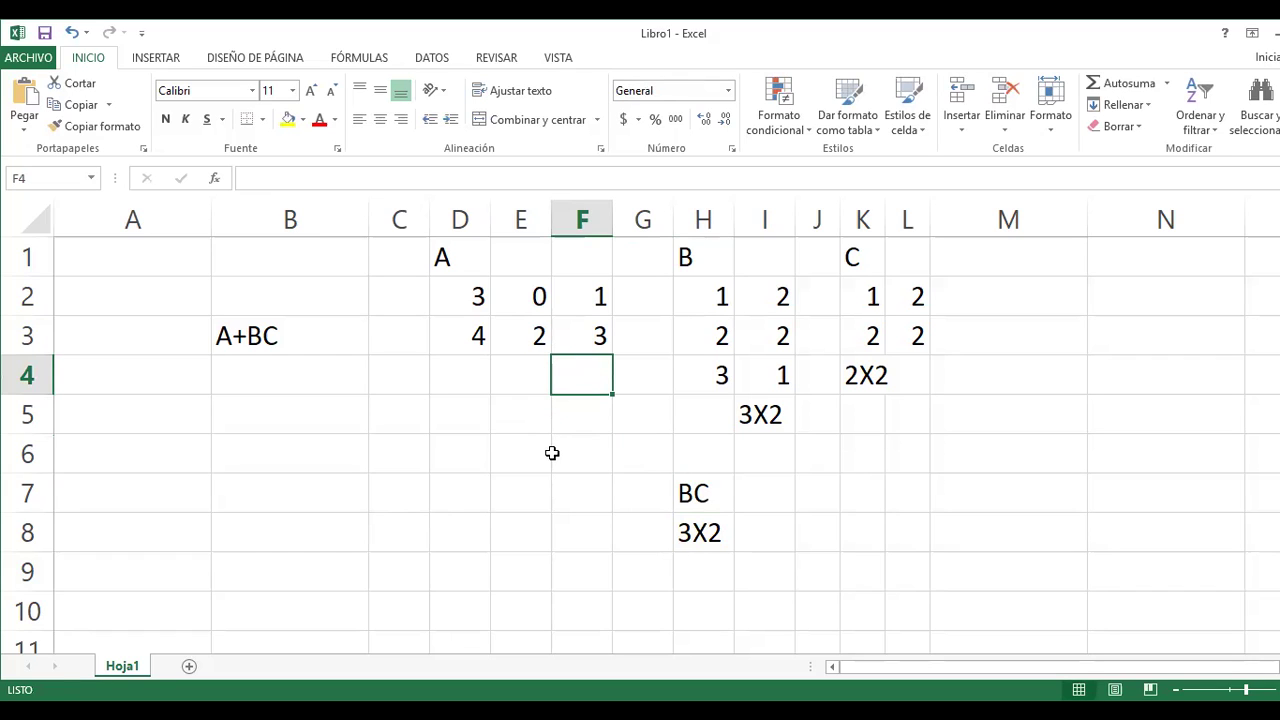
text(2X3)
key(Return)
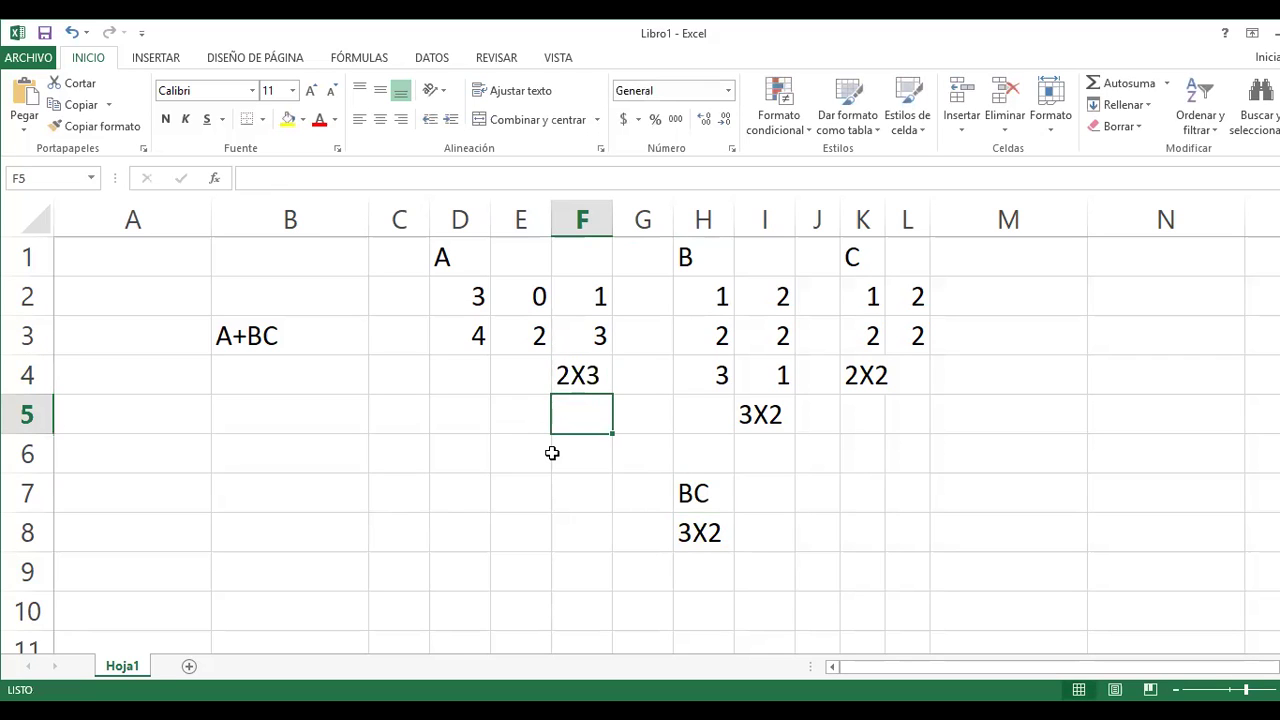
key(Down)
key(Up)
key(Up)
key(Up)
key(Down)
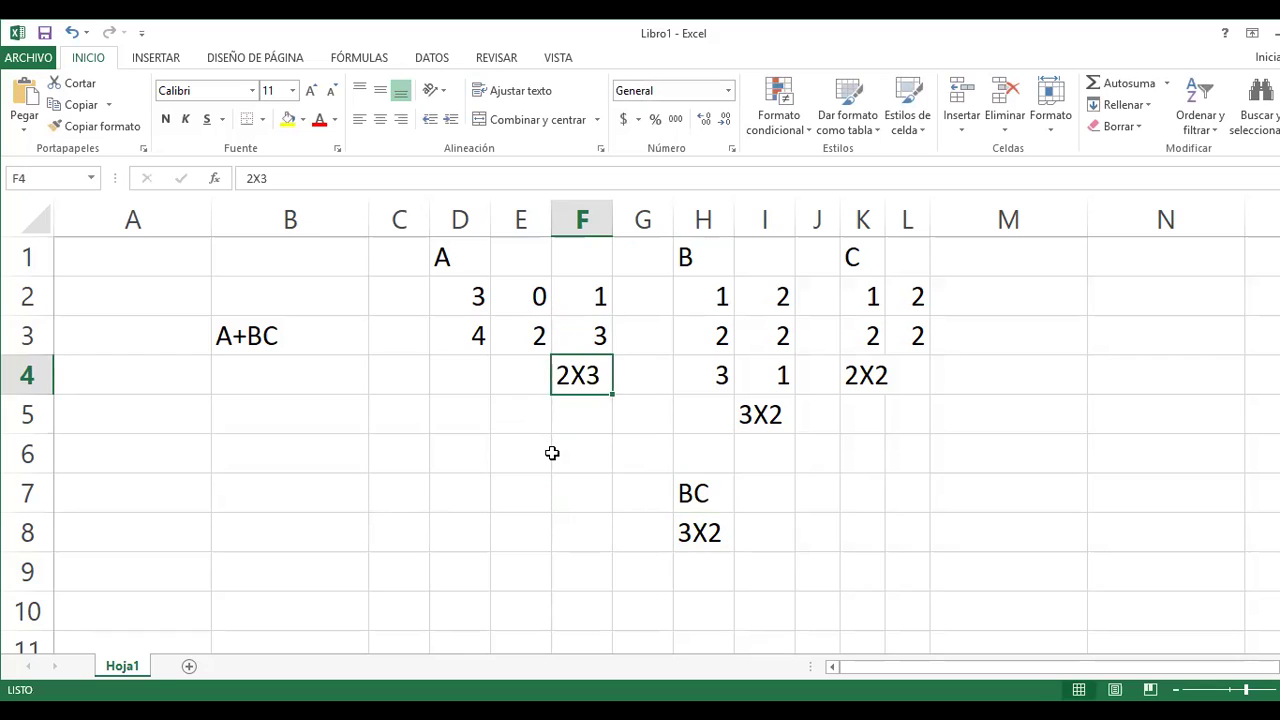
key(Down)
key(Left)
key(Left)
key(Left)
key(Left)
key(Right)
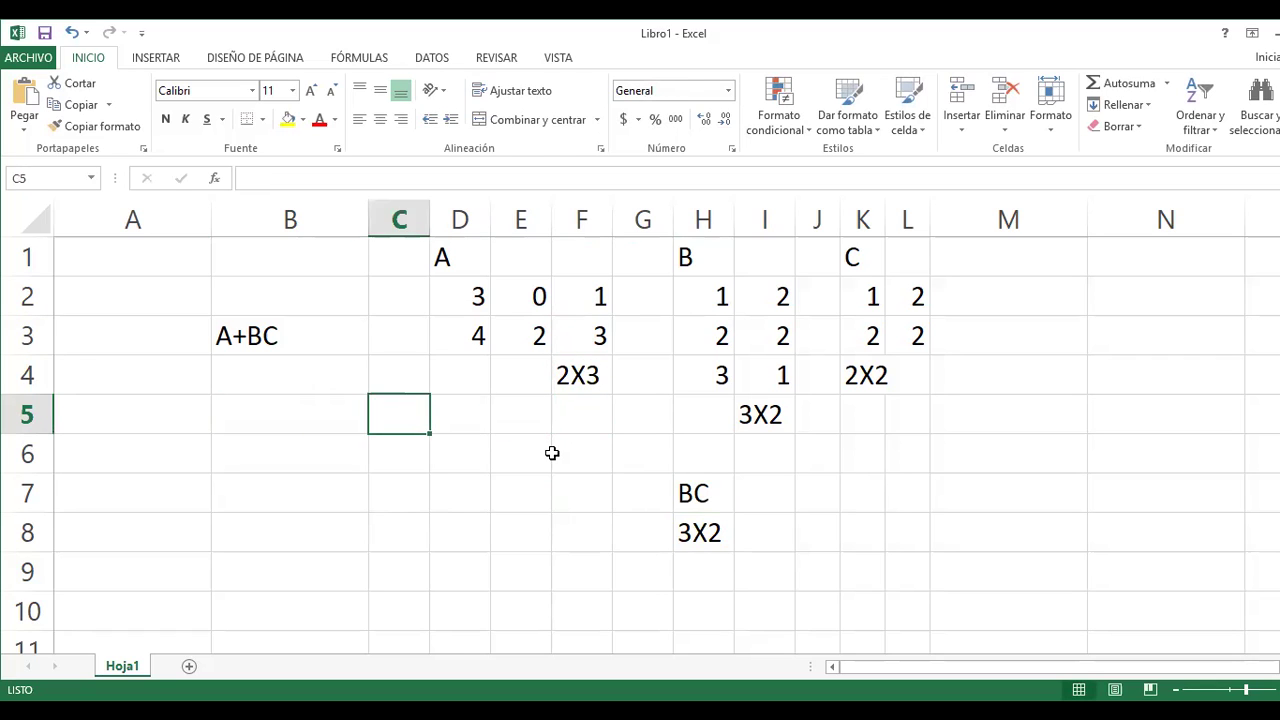
key(Right)
key(Right)
key(Right)
key(Down)
key(Right)
key(Right)
key(Down)
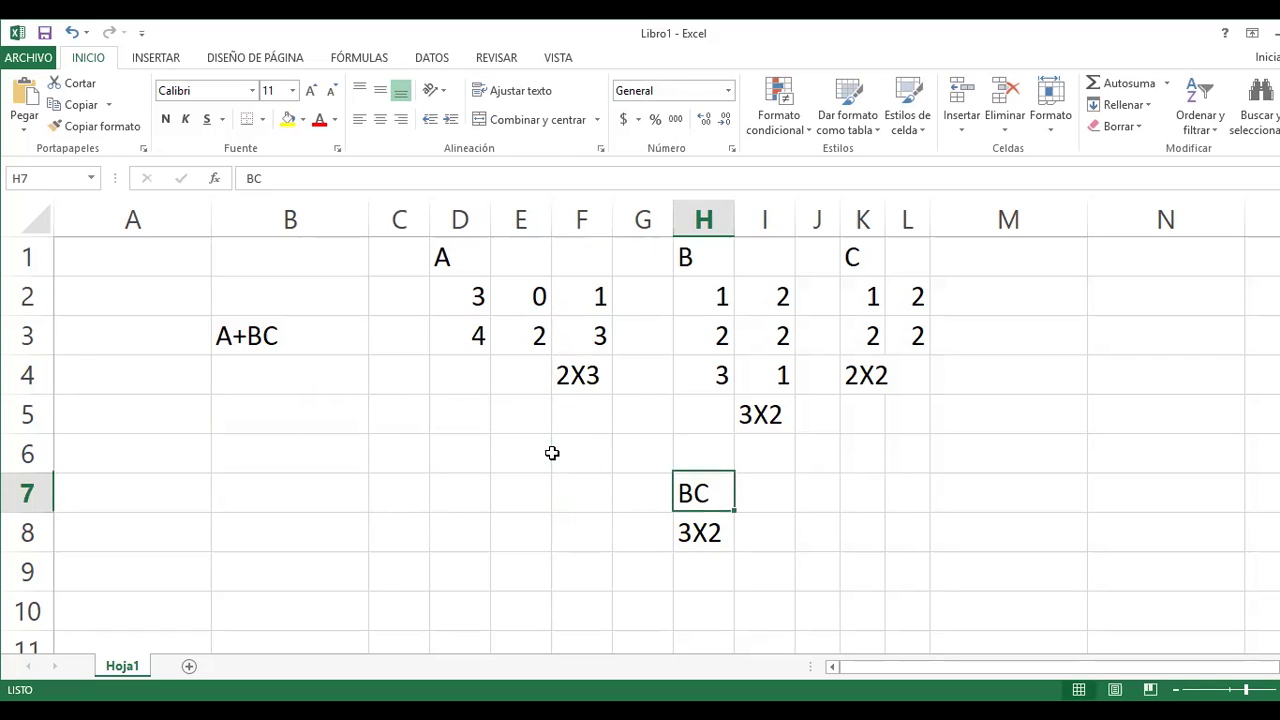
key(Down)
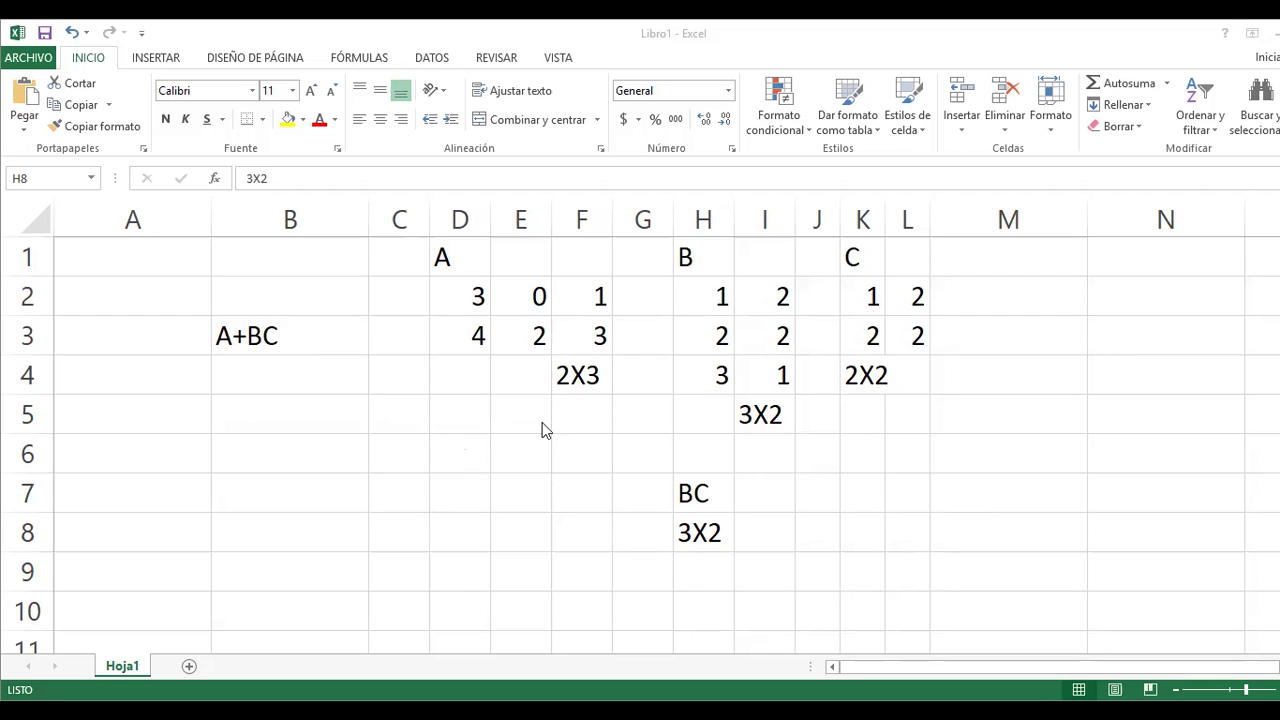
Write the conclusion NO SE PUEDE CALCULAR in cell B4, under the expression A+BC
click(331, 367)
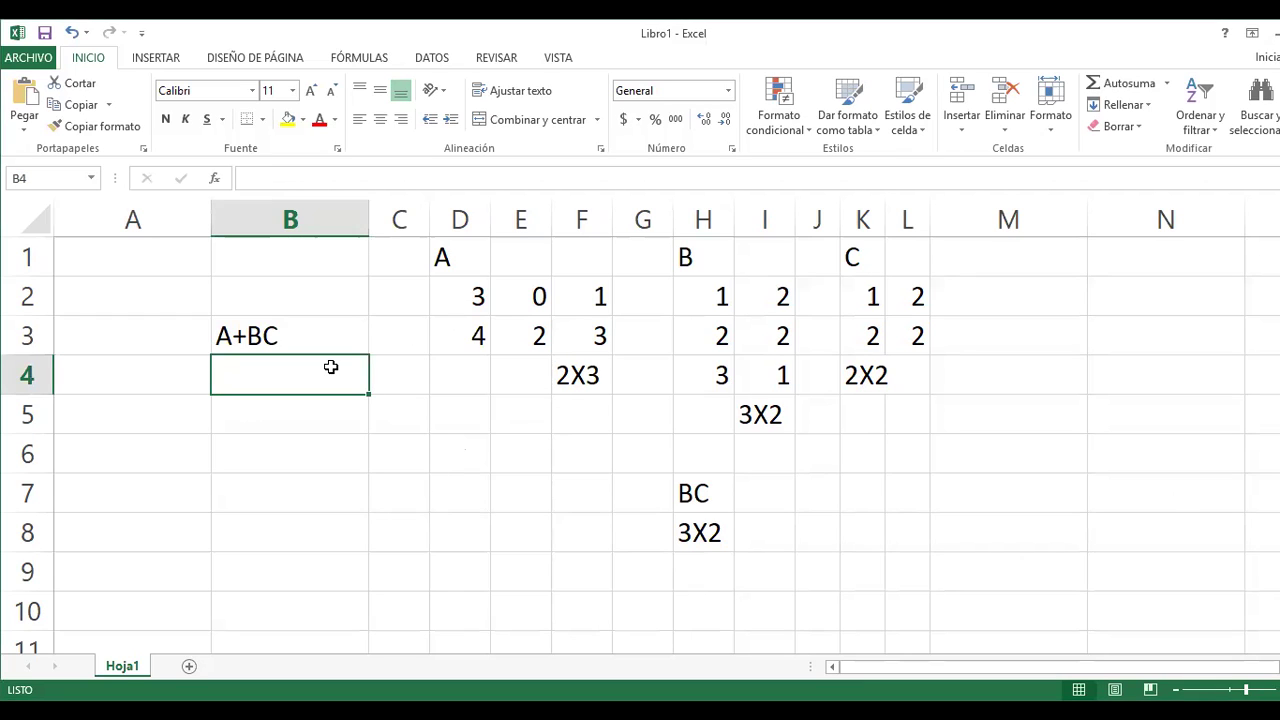
text(NO )
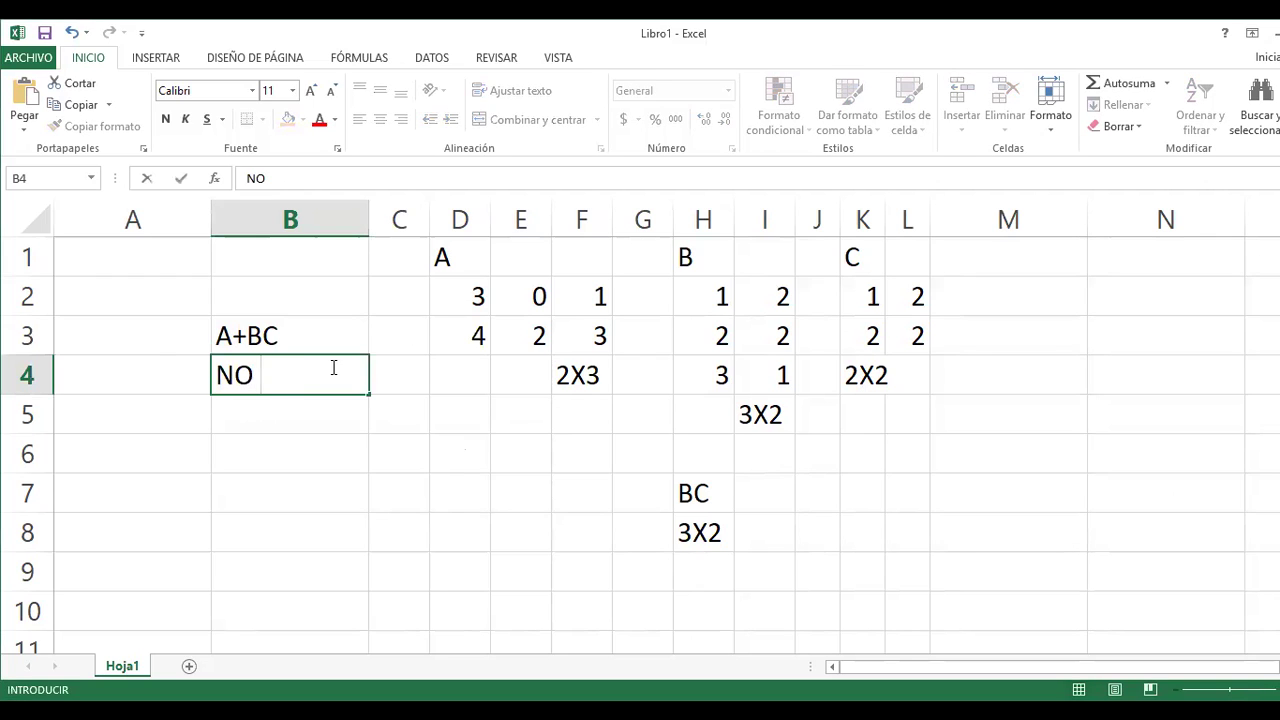
text(SE PUEDE )
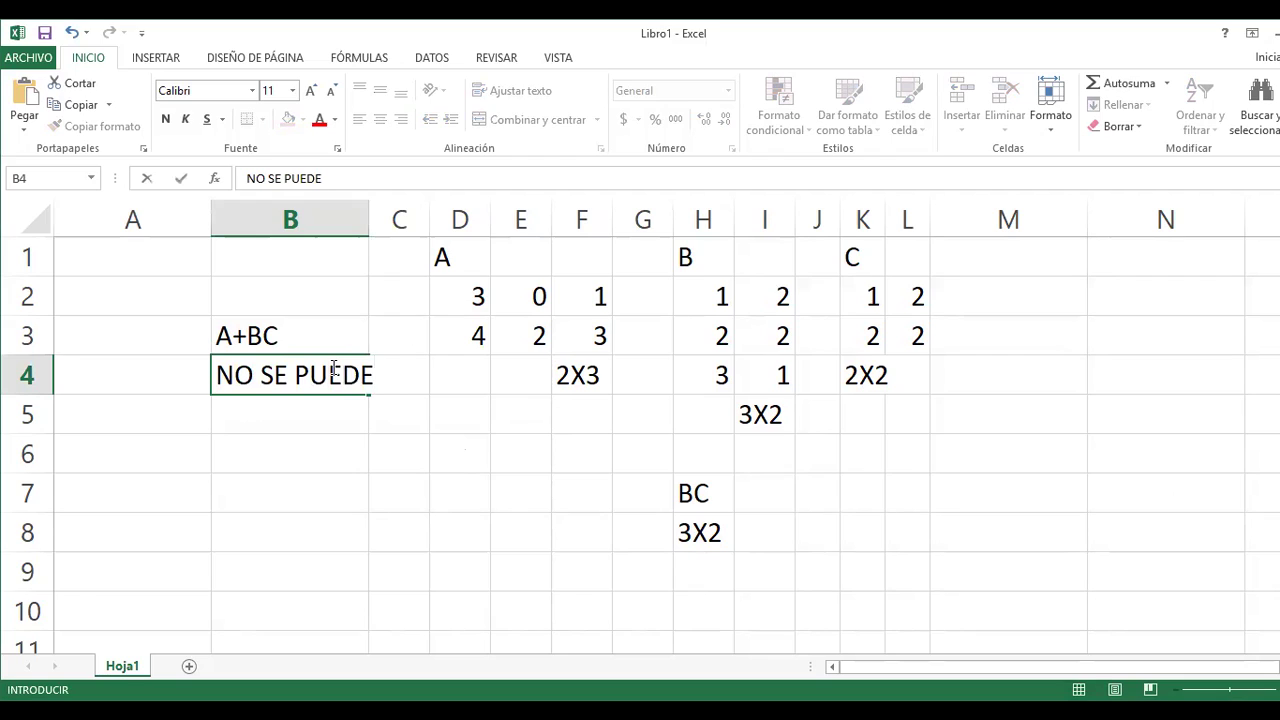
text(CALCULA)
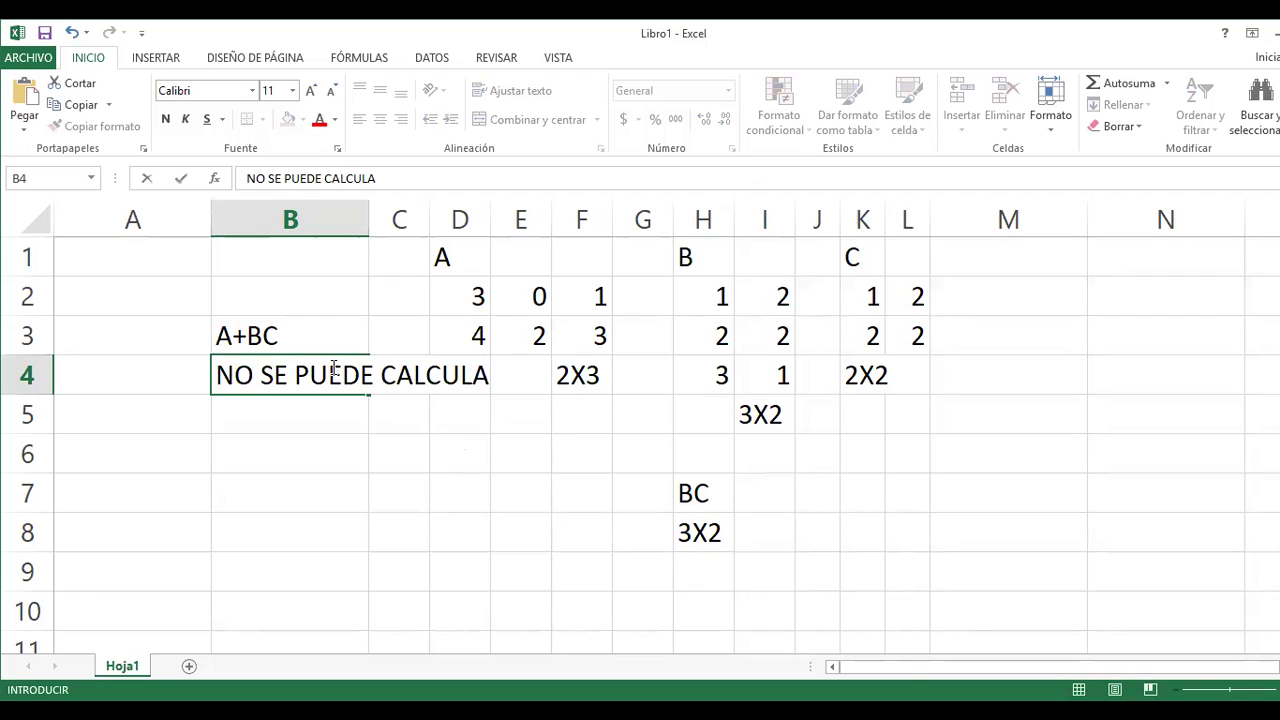
text(R)
key(Return)
key(Return)
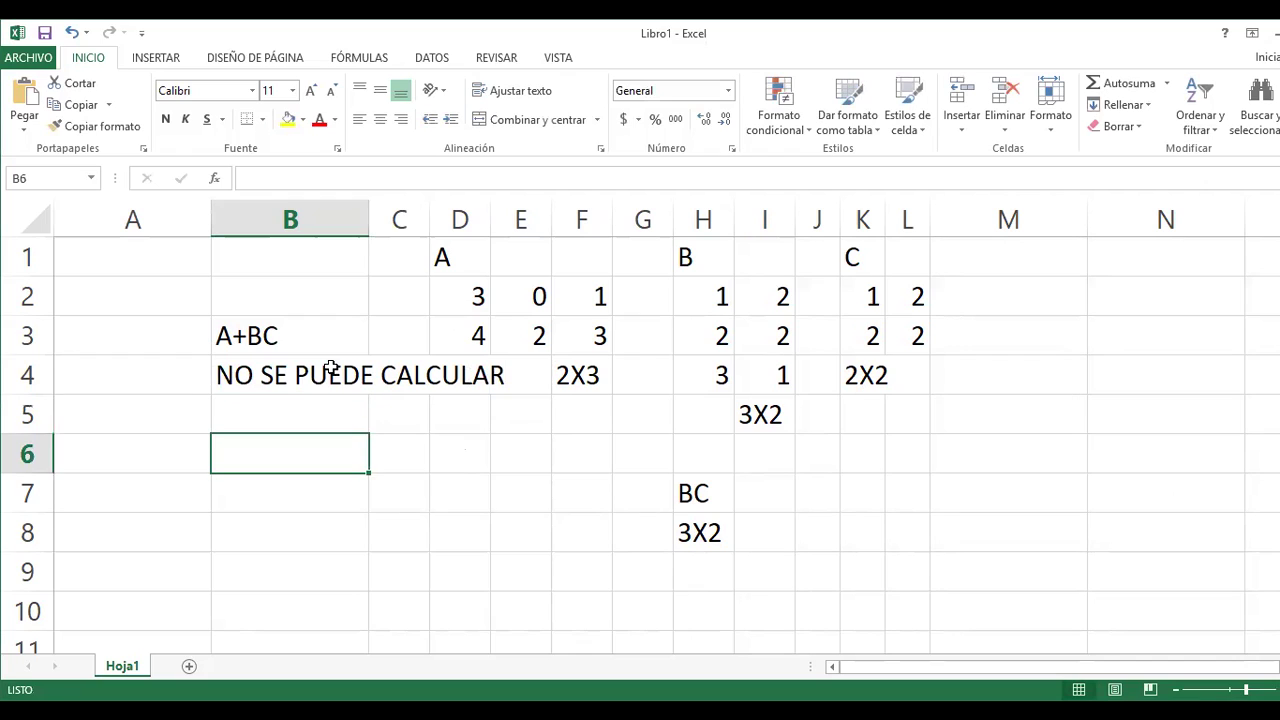
Enter the expression BC in cell B6
text(BG)
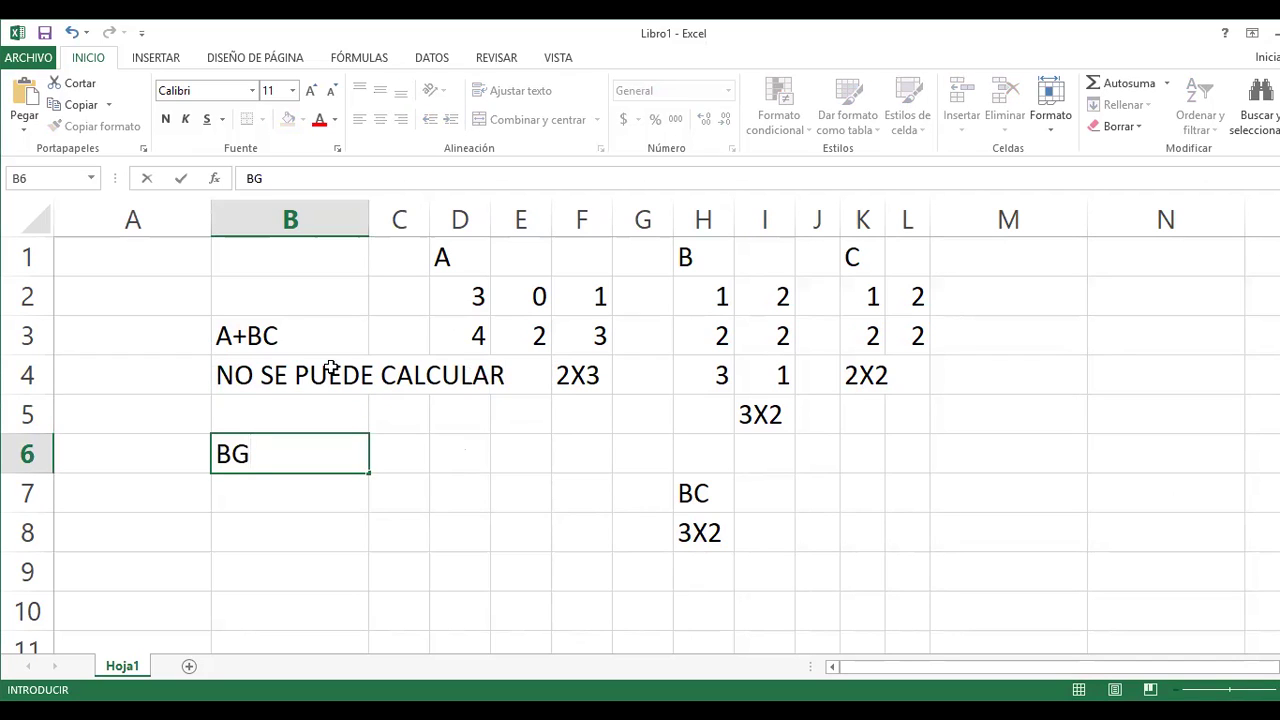
key(BackSpace)
text(C)
key(Return)
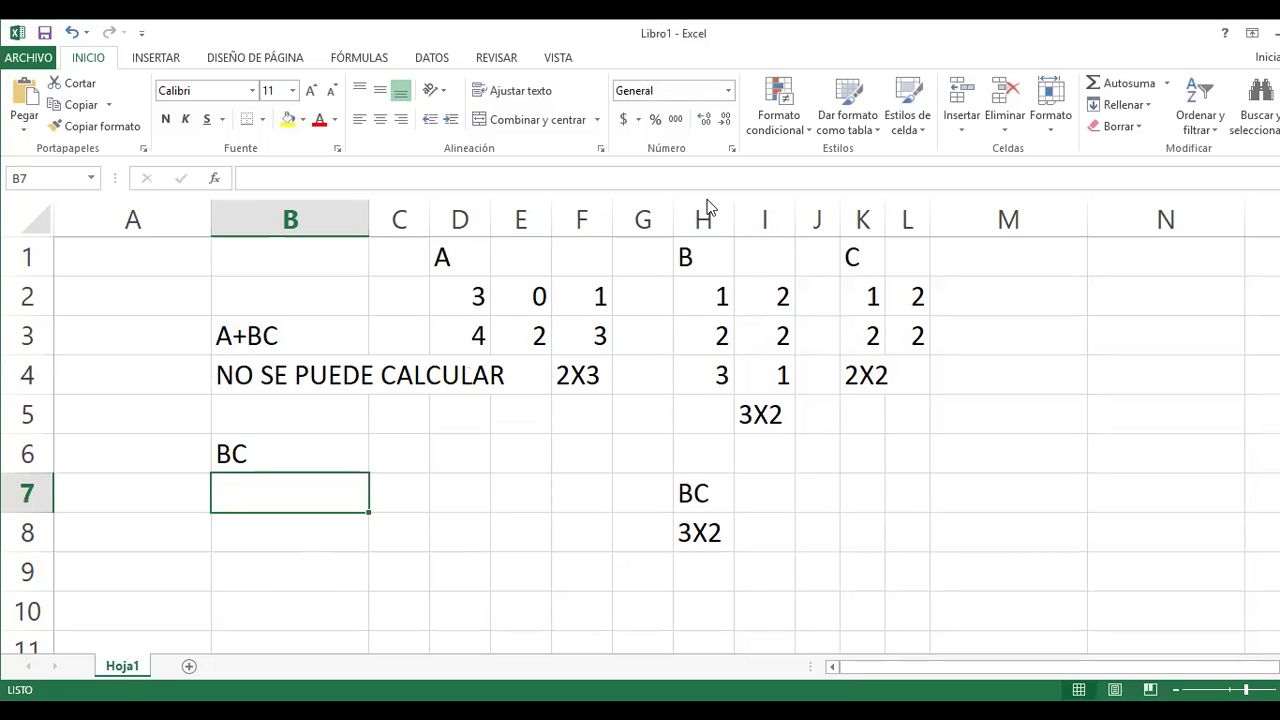
Enter the new expression AC+AD in cell A11
scroll(357, 514, down, 4)
scroll(357, 500, up, 3)
click(412, 530)
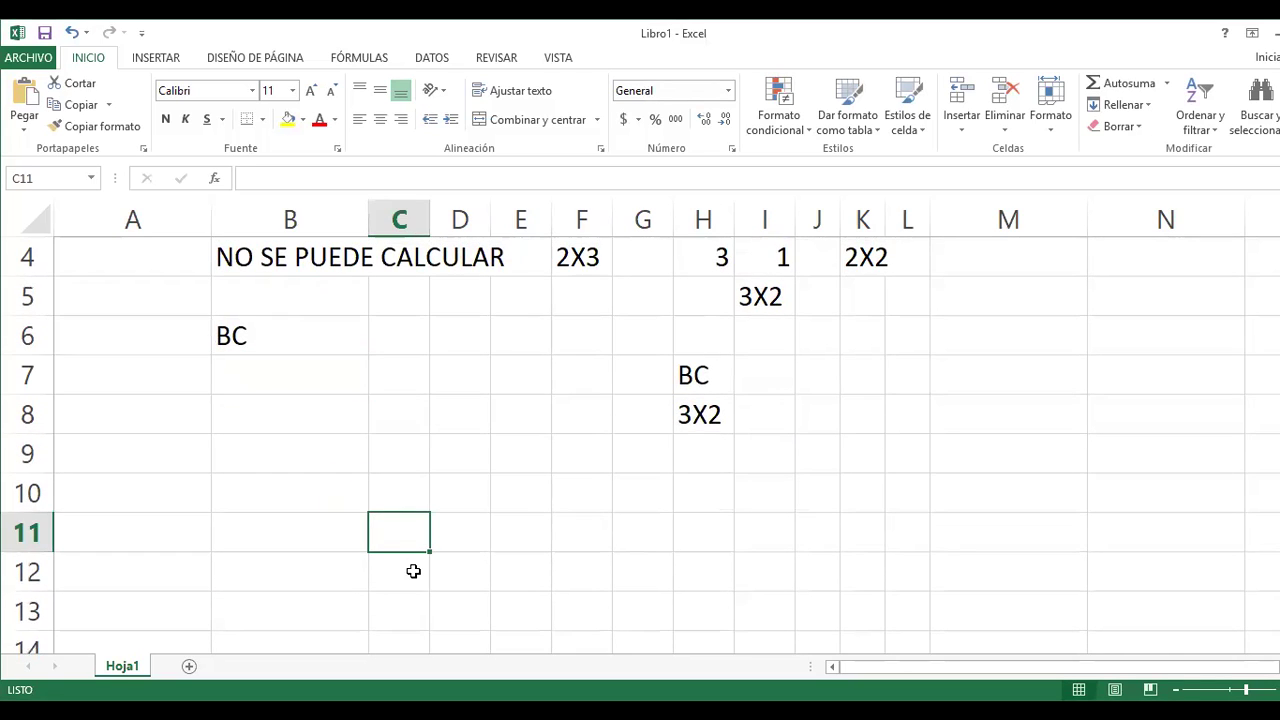
key(Left)
key(Left)
key(Right)
key(Left)
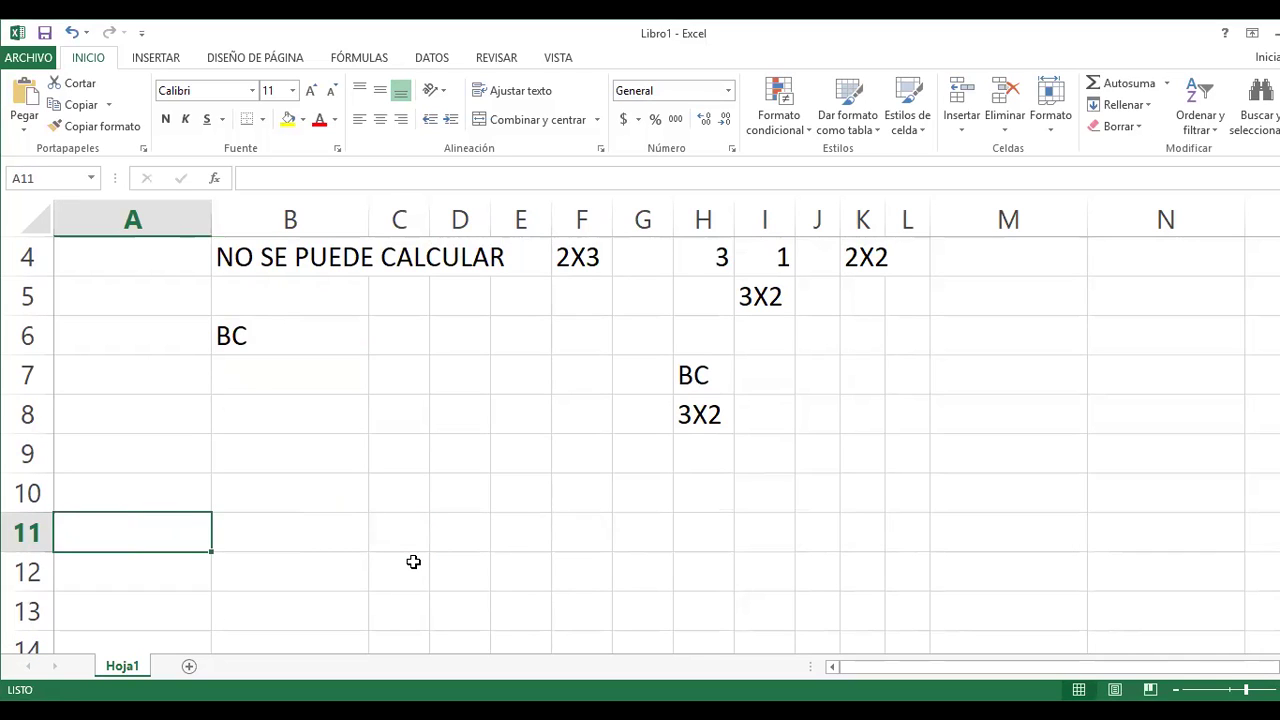
text(AC)
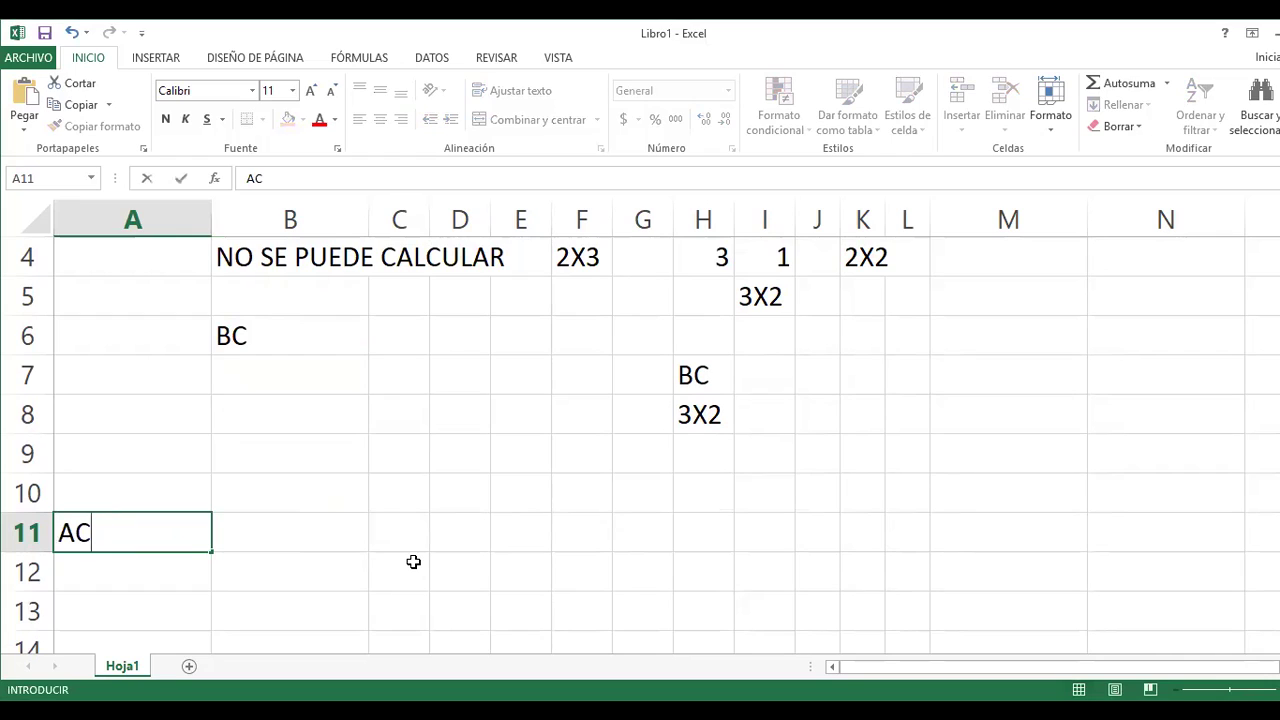
text(+AD)
key(Tab)
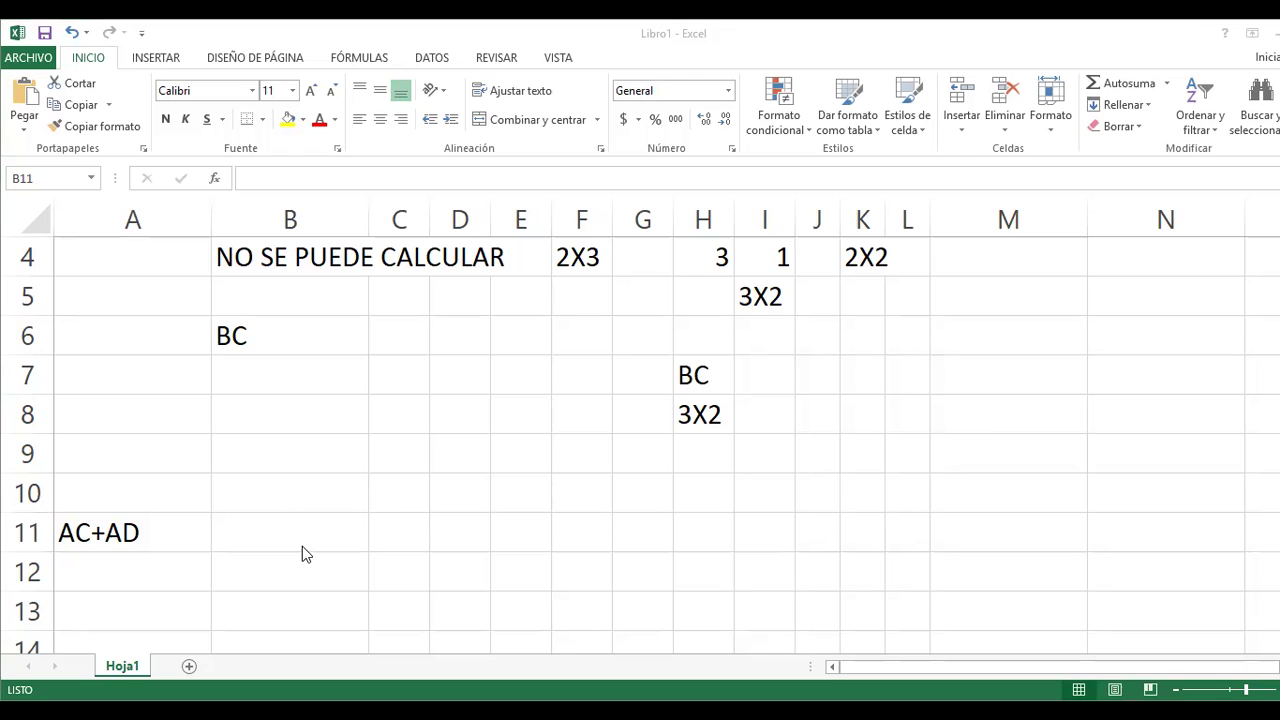
Note the dimensions of matrices A and C beside the AC+AD expression as A3X3 in B11 and C3X2 in B12
click(169, 600)
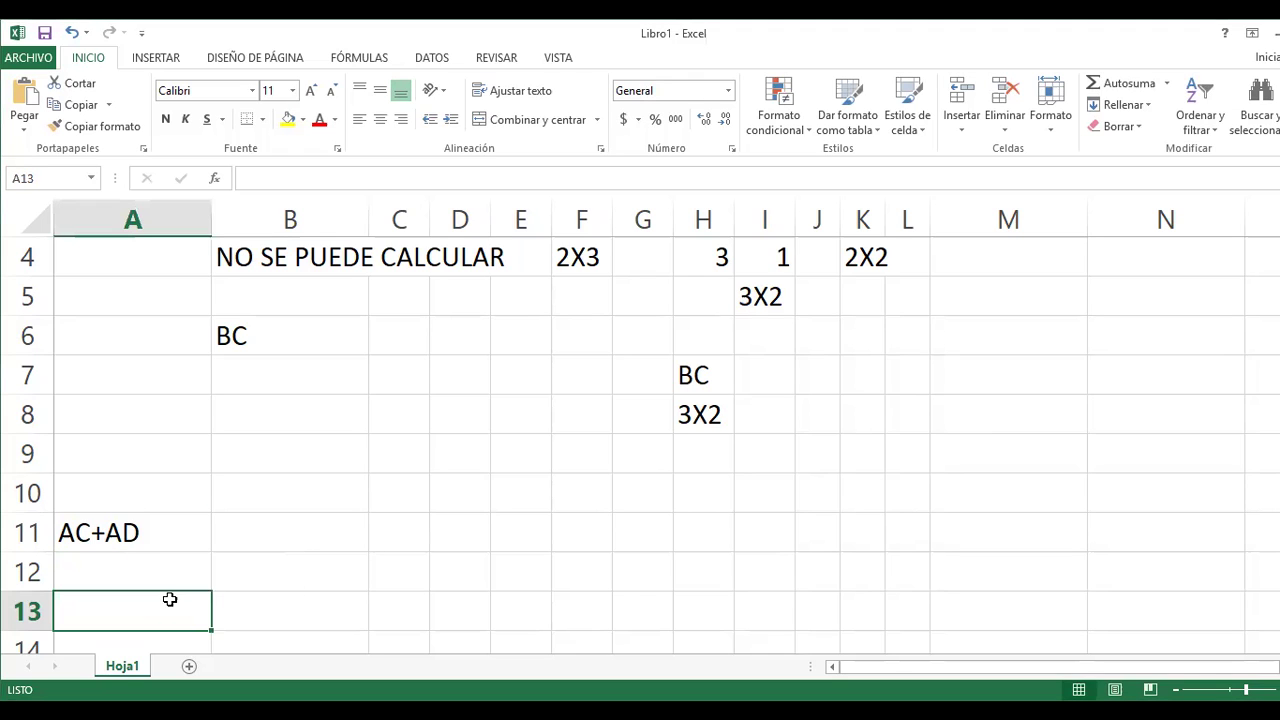
click(289, 528)
text(A3)
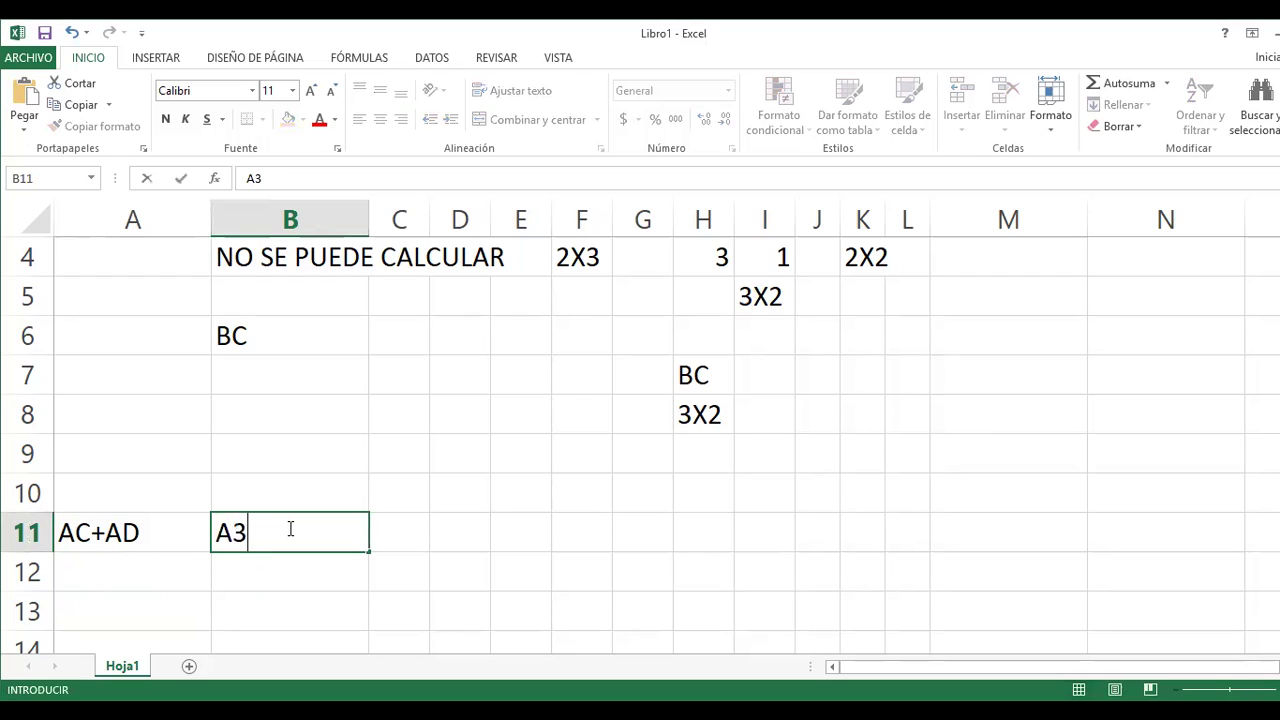
text(X3)
key(Return)
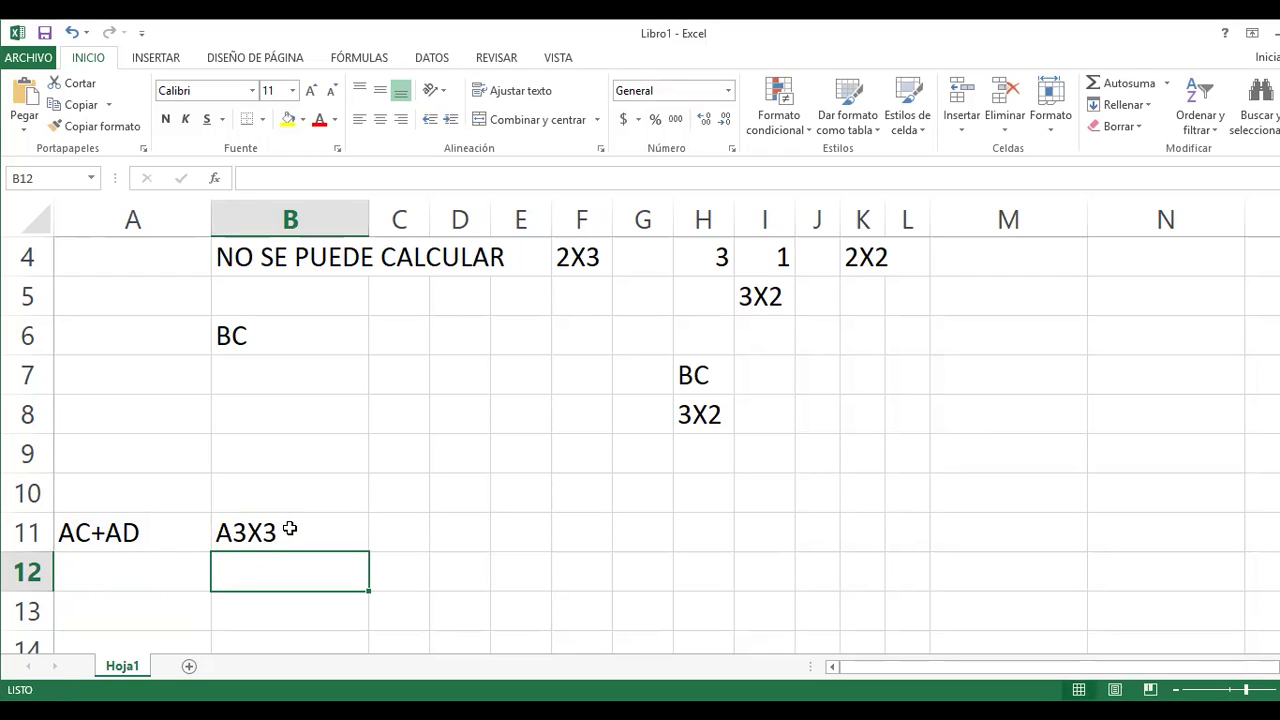
text(X2)
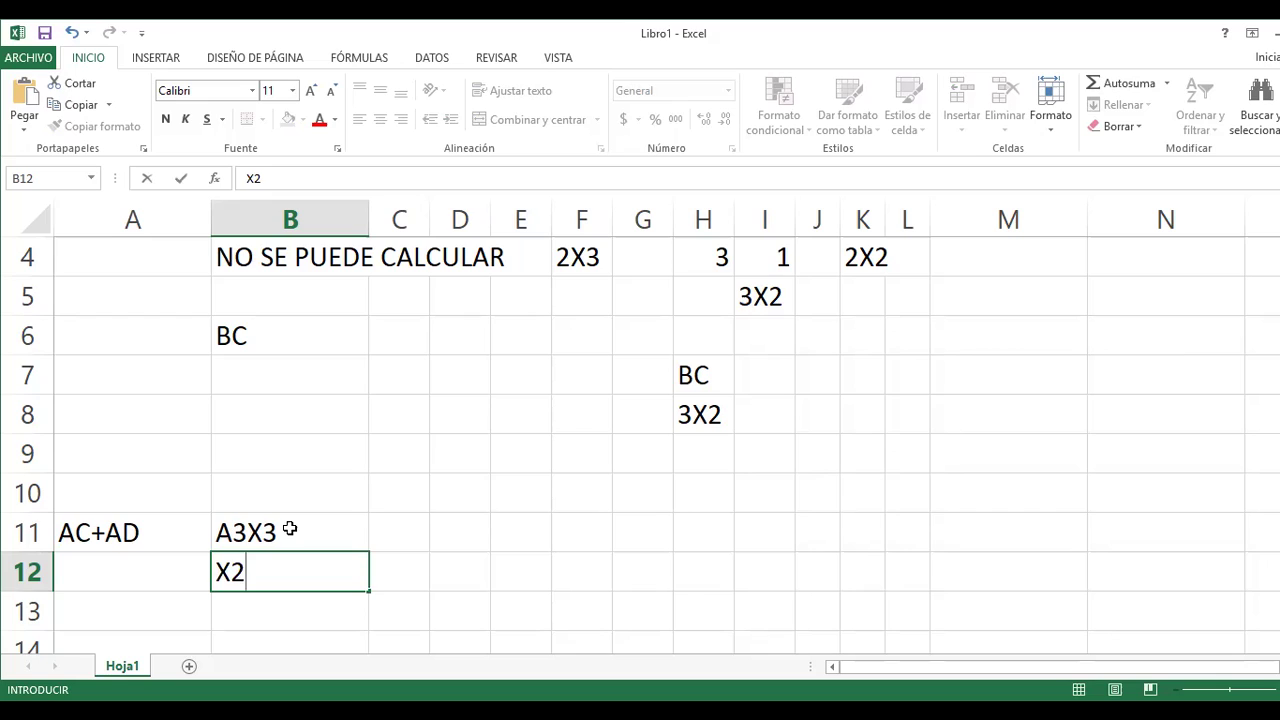
key(BackSpace)
key(BackSpace)
text(C3X2)
key(Return)
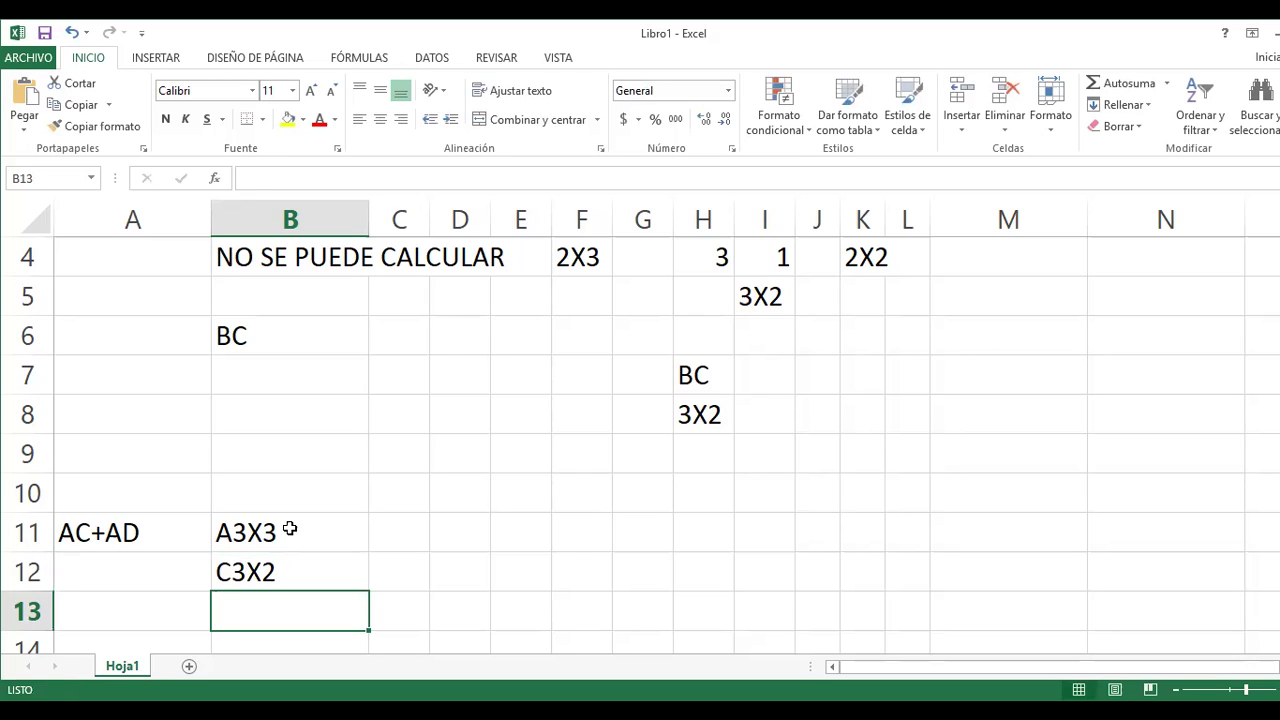
Note matrix D's dimensions as D3X3 in cell B13
text(D3C)
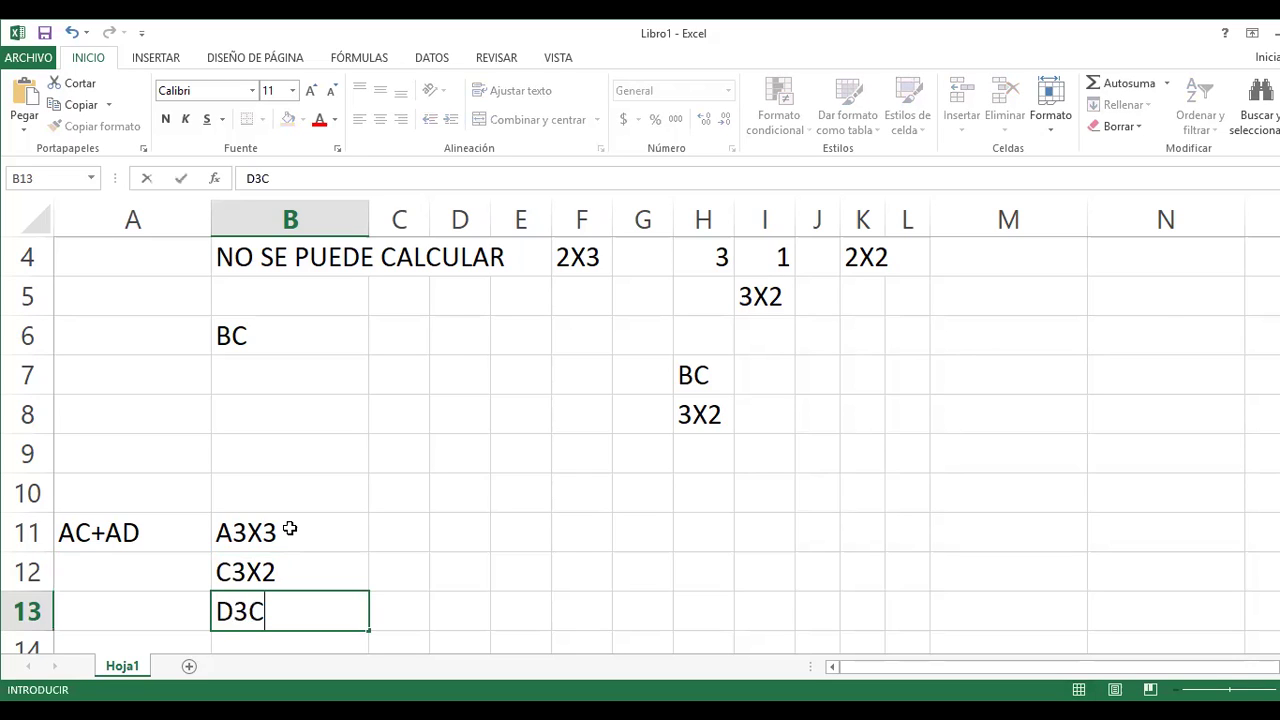
text(3)
key(BackSpace)
key(BackSpace)
text(X3)
key(Right)
Add the label A for the new 3X3 matrix in cell C9
key(Right)
key(Up)
key(Up)
key(Up)
key(Down)
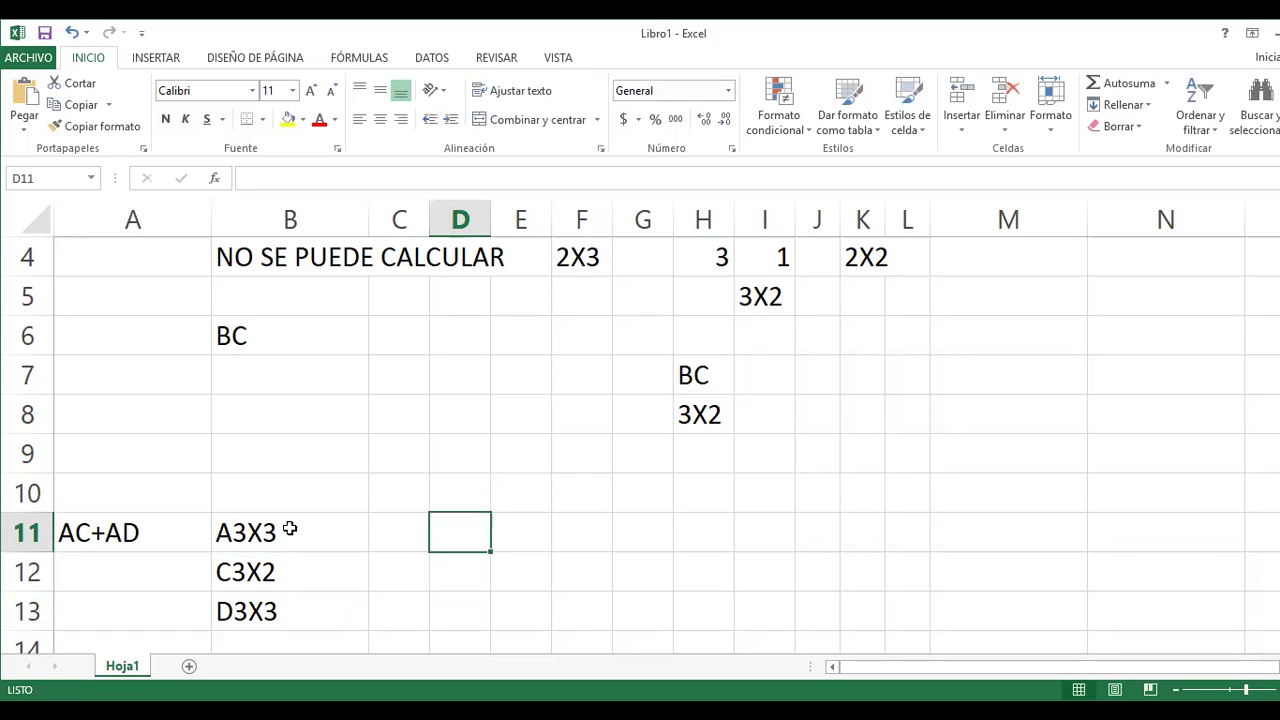
key(Up)
key(Left)
key(Right)
key(Left)
key(Up)
text(A)
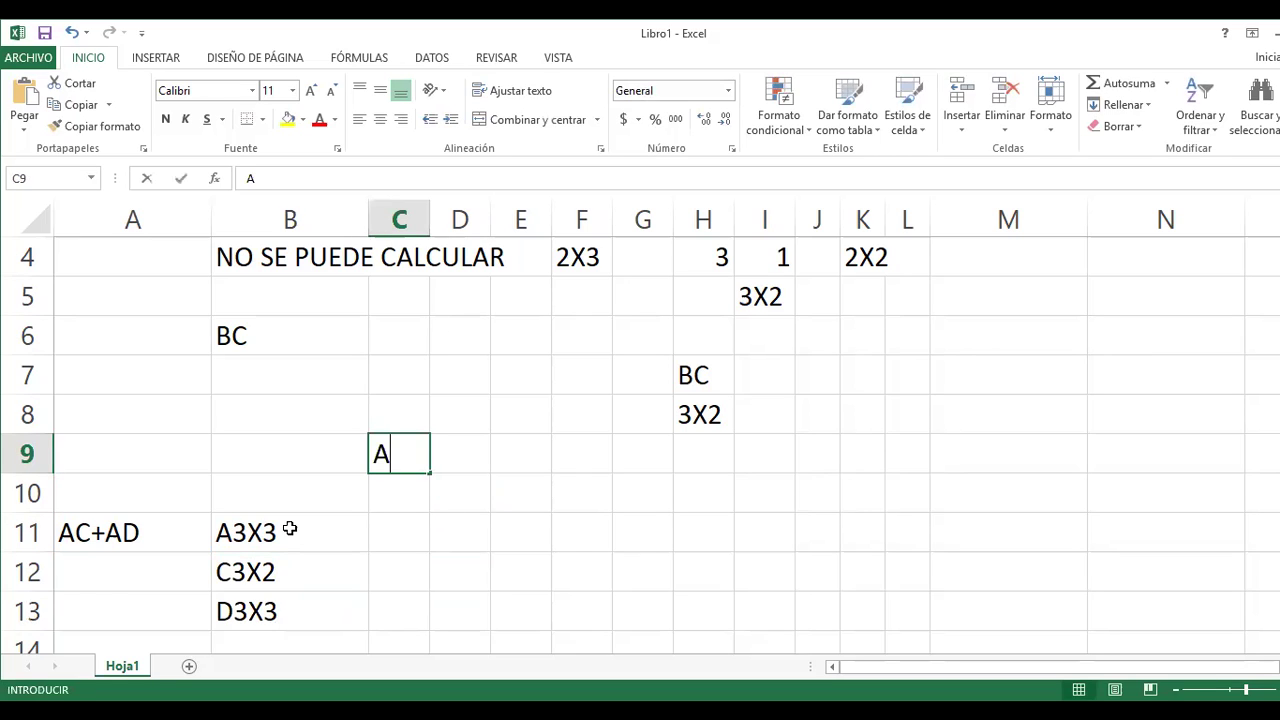
key(Return)
Fill the first row of the new matrix A with 1, 2 and 3 in cells C10, D10 and E10
key(Right)
key(Left)
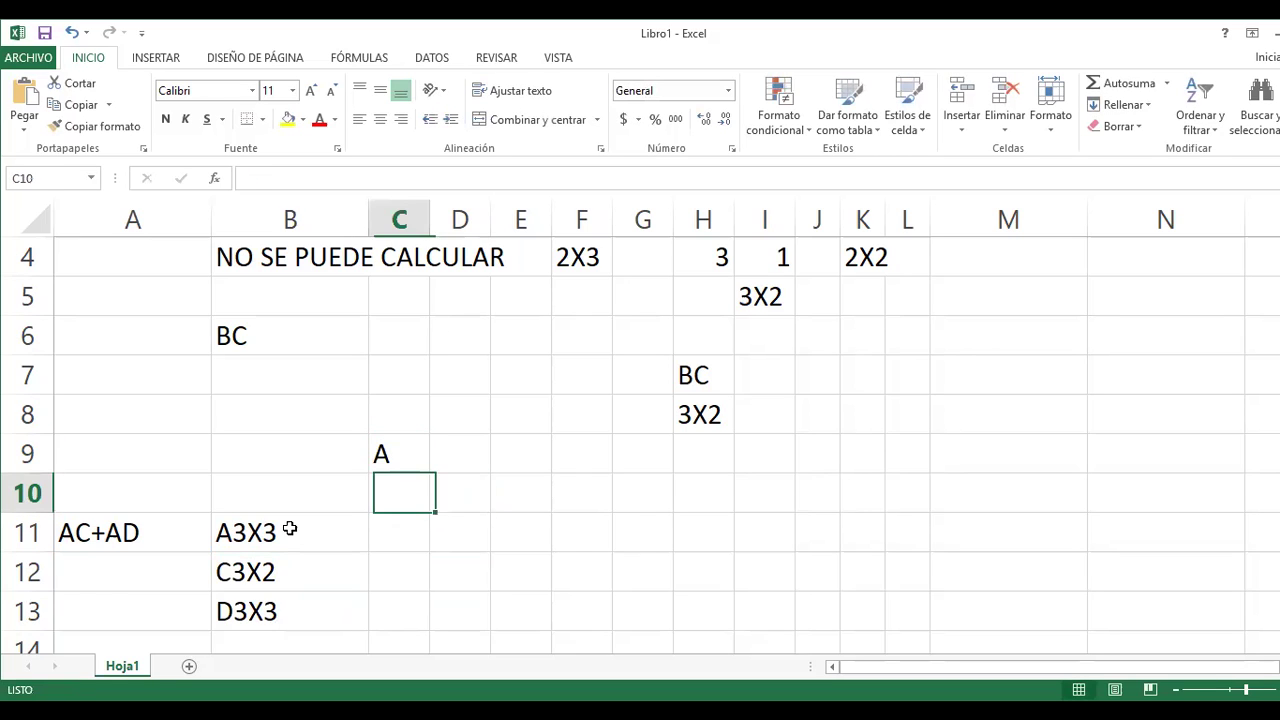
text(1)
key(Right)
text(2)
key(Right)
text(3)
key(Return)
Fill the second row of the new matrix A with 1, 1 and 2 in cells C11, D11 and E11
key(Left)
key(Left)
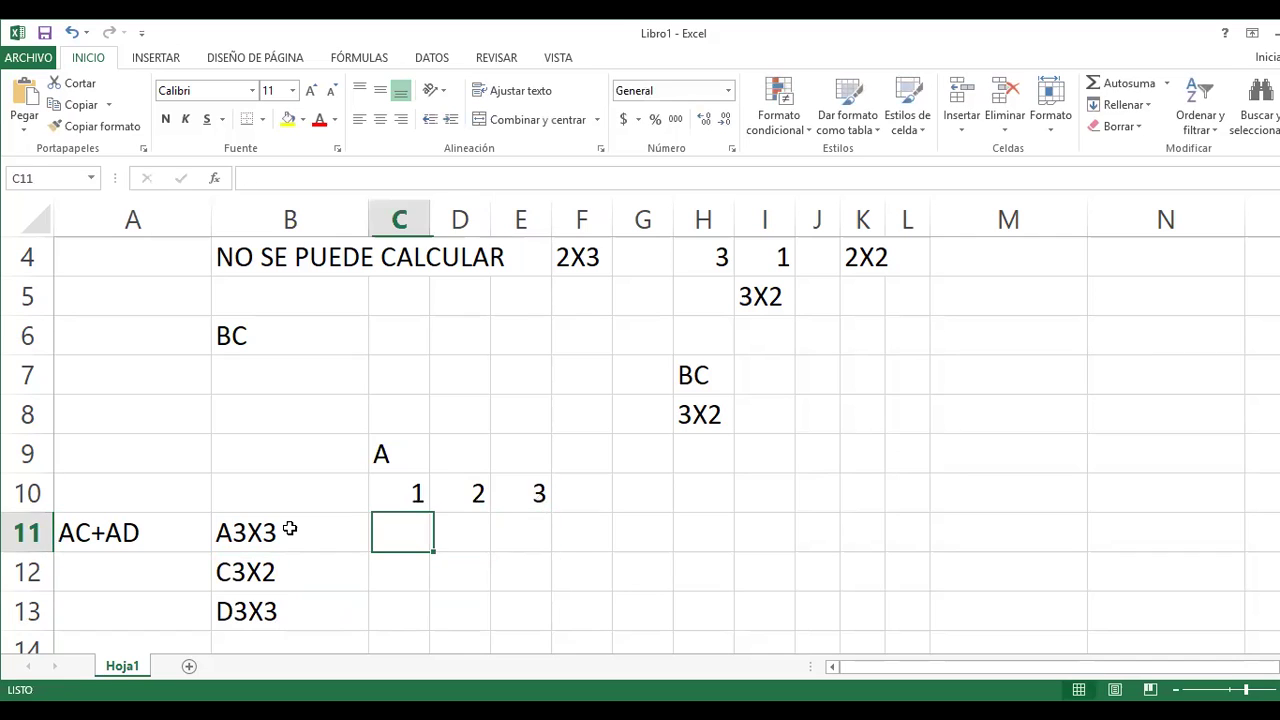
text(21)
key(Right)
key(Left)
text(1)
key(Right)
text(1)
key(Right)
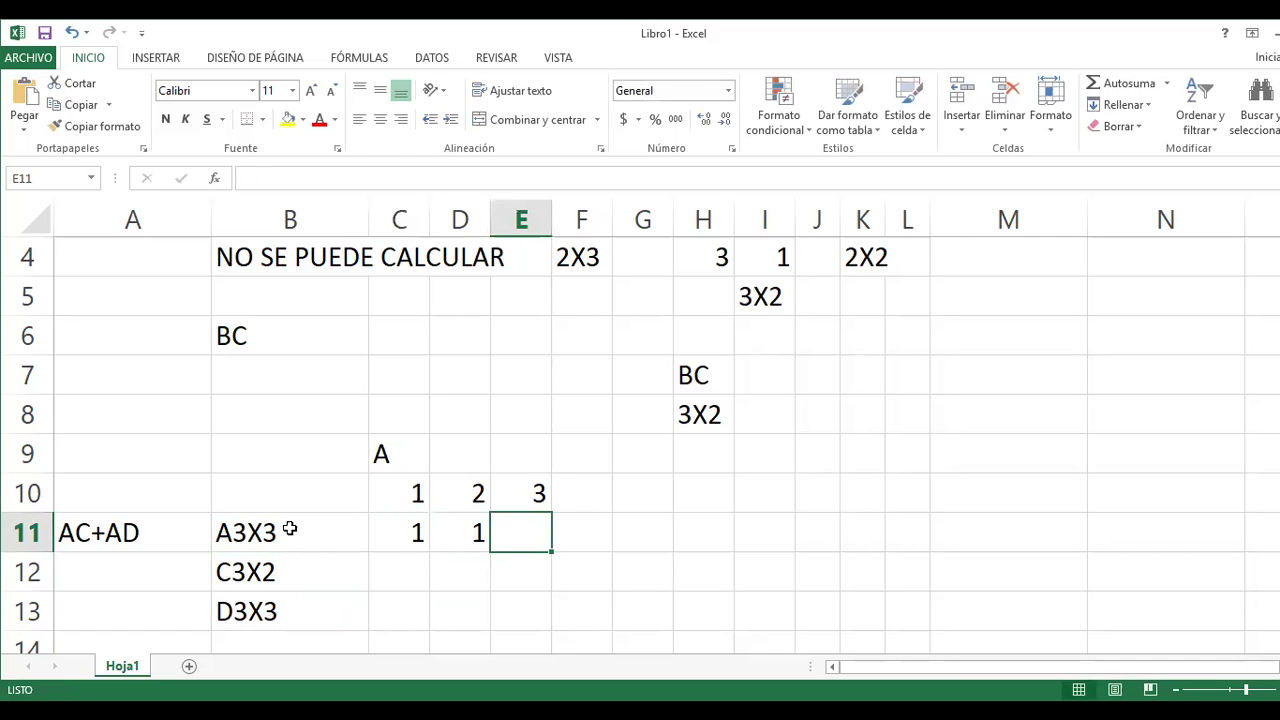
text(2)
key(Return)
Fill the third row of matrix A with 3, 2 and 1 in cells C12, D12 and E12
key(Left)
key(Left)
text(3)
key(Right)
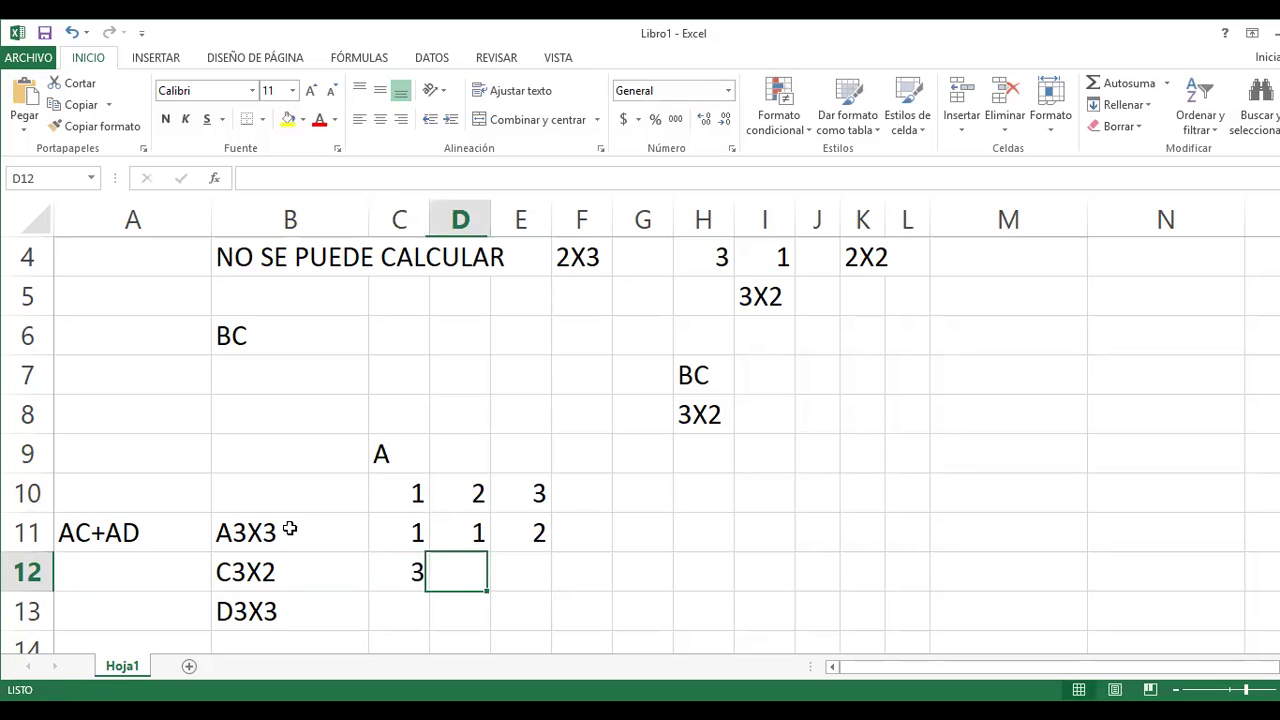
text(2)
key(Right)
text(1)
key(Return)
key(Up)
key(Up)
key(Up)
key(Up)
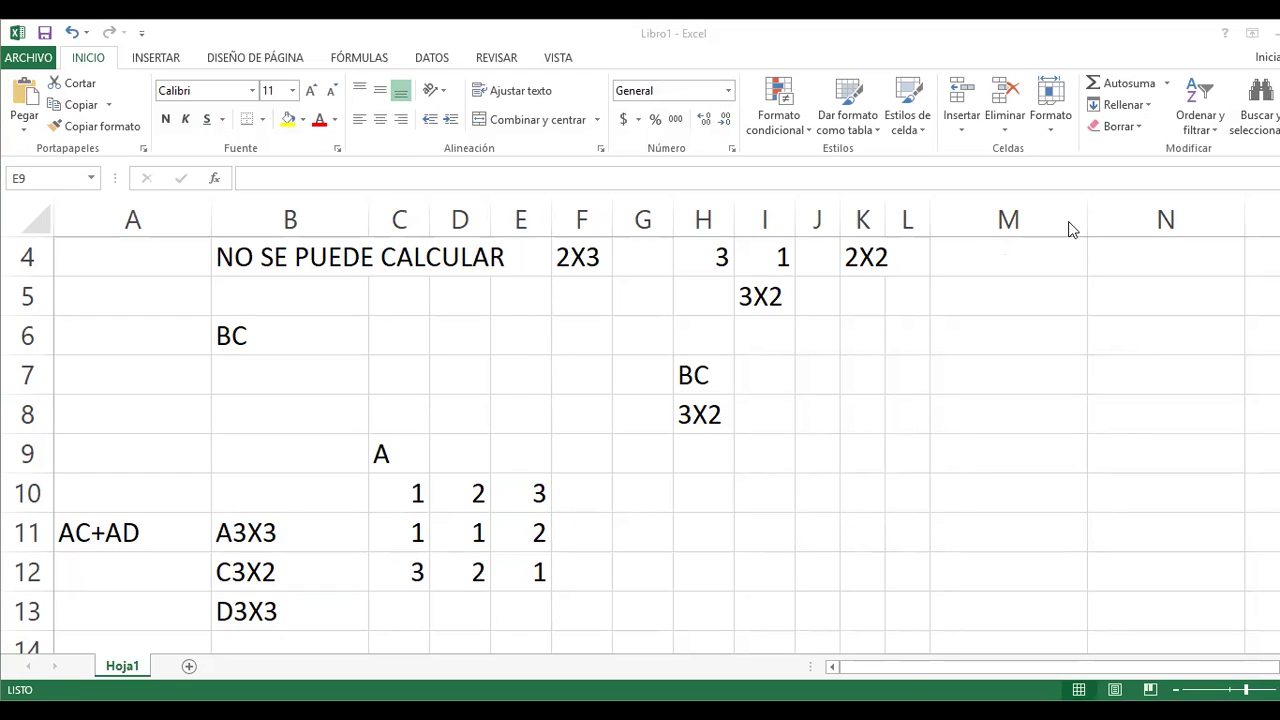
click(389, 487)
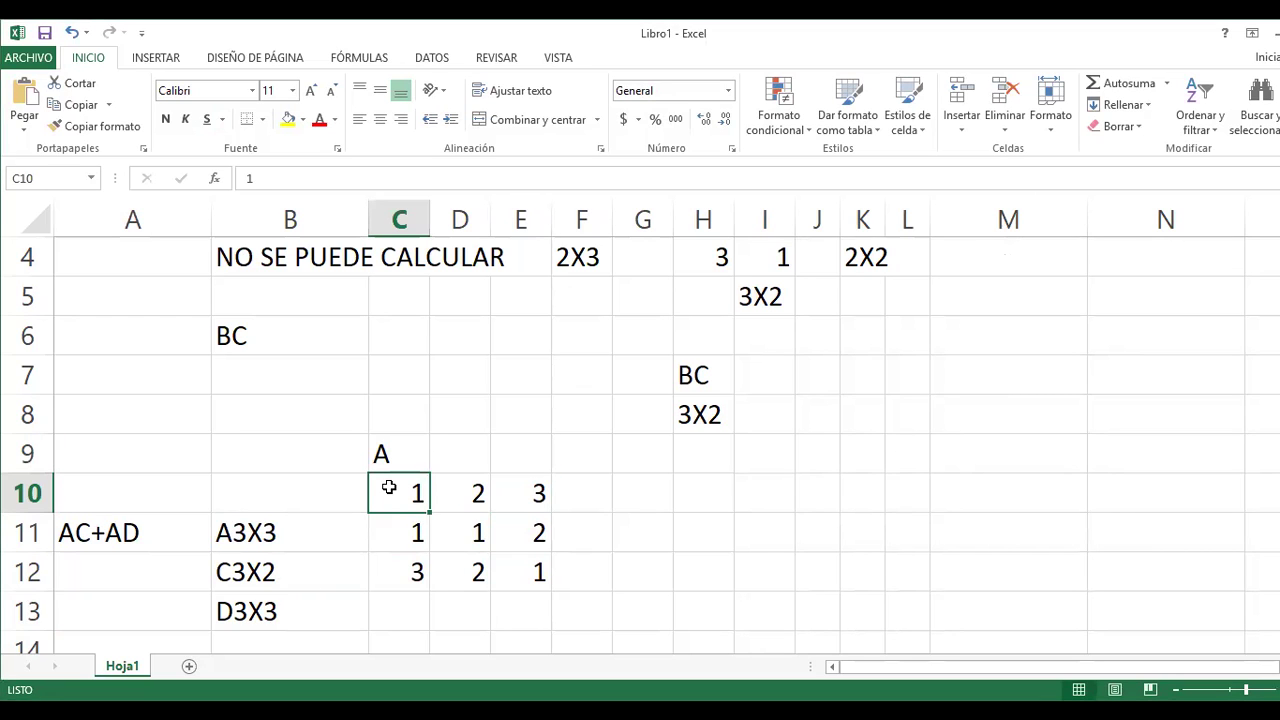
key(Right)
key(Right)
key(Down)
key(Down)
key(Down)
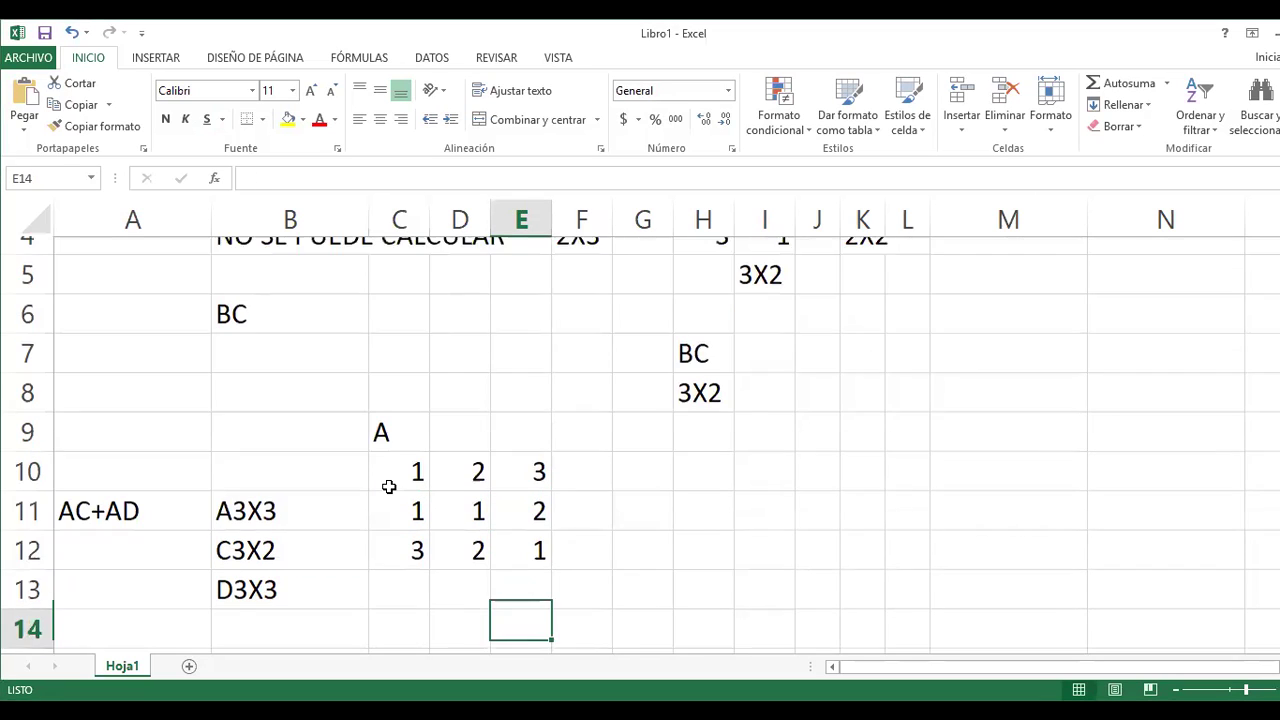
key(Up)
key(Down)
key(Left)
key(Left)
Add the label C for the new 3X2 matrix in cell G9
key(Right)
key(Right)
key(Right)
key(Right)
key(Up)
key(Up)
key(Up)
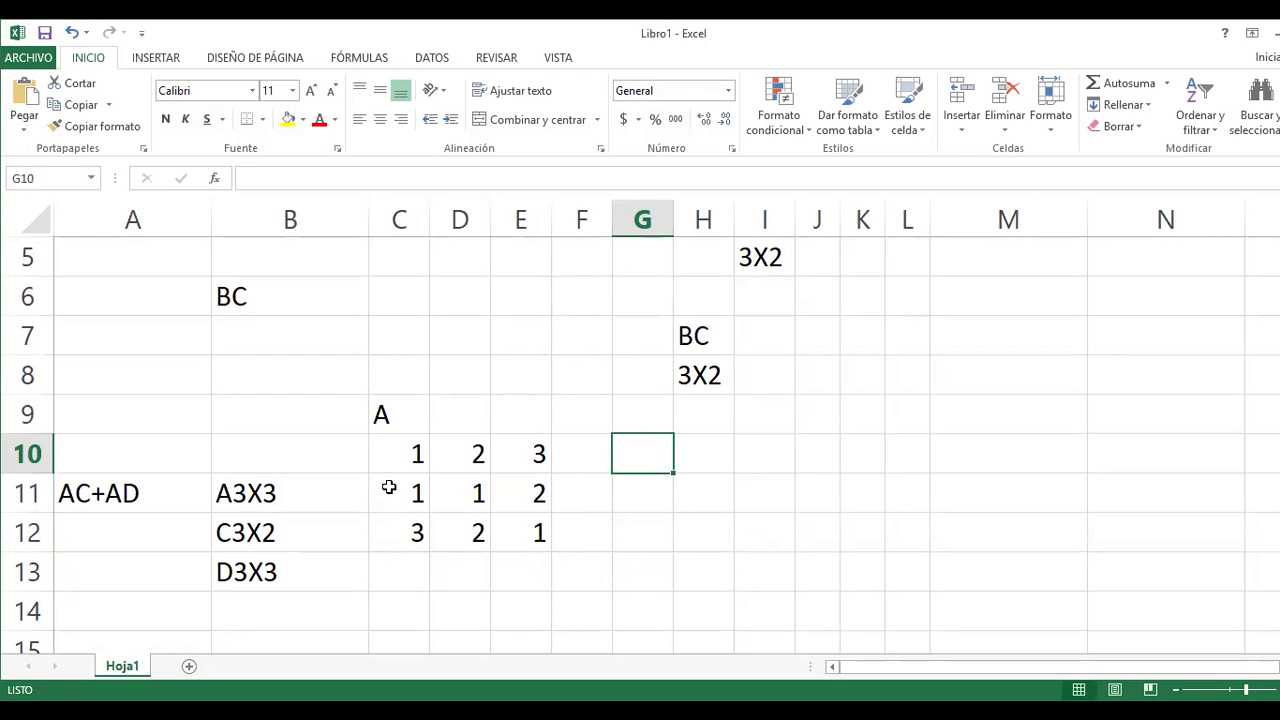
key(Right)
key(Left)
key(Up)
text(C)
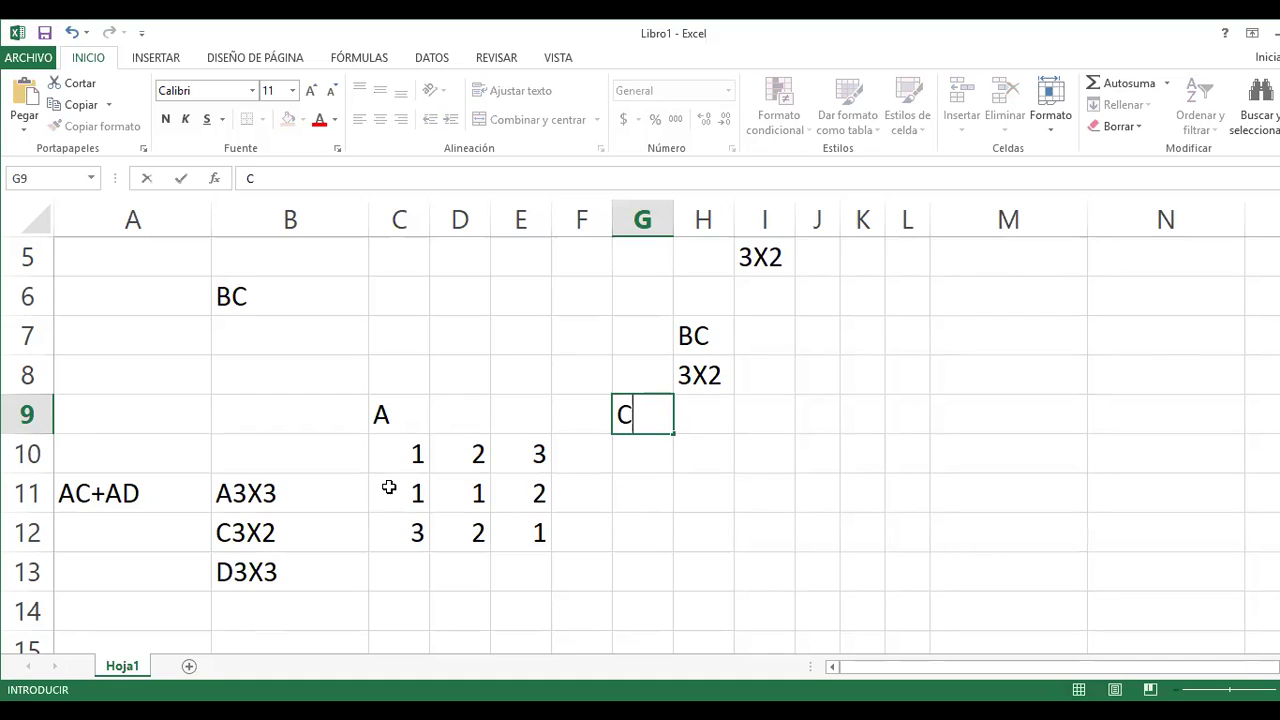
key(Return)
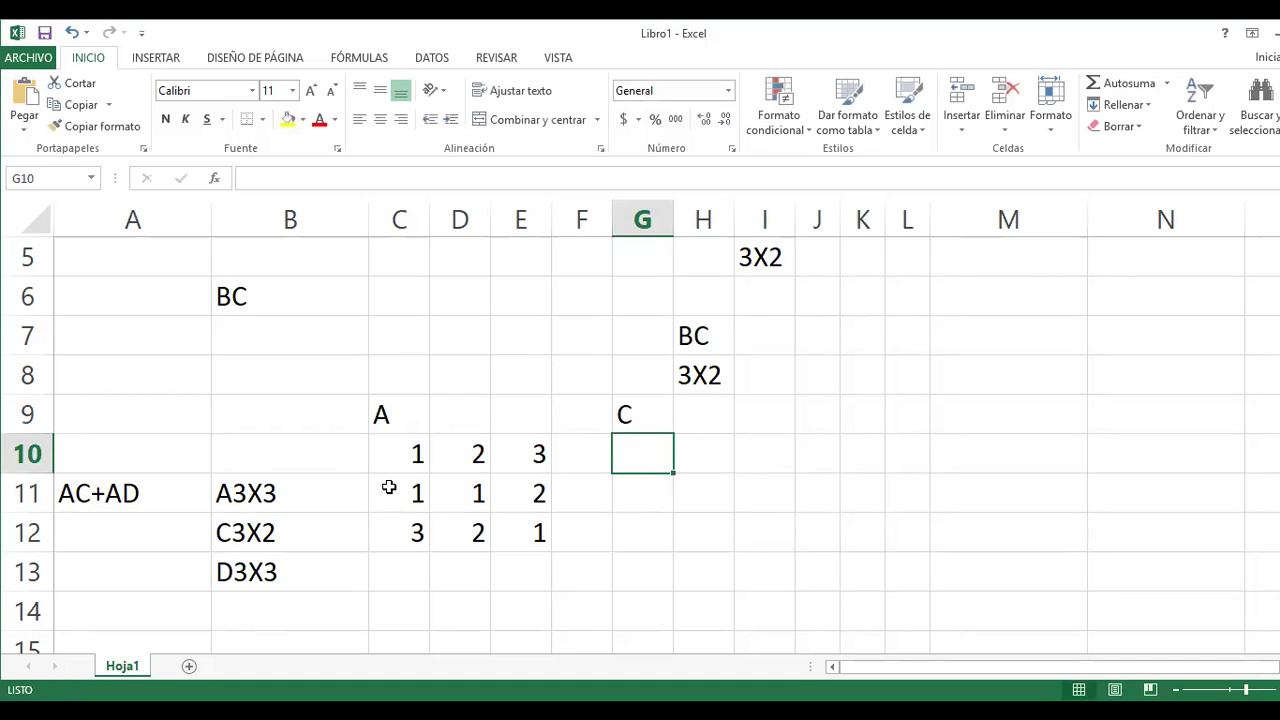
Enter 1, 2 and 3 in cells G10, H10 and I10 under the label C
text(1)
key(Right)
text(2)
key(Right)
text(3)
key(Return)
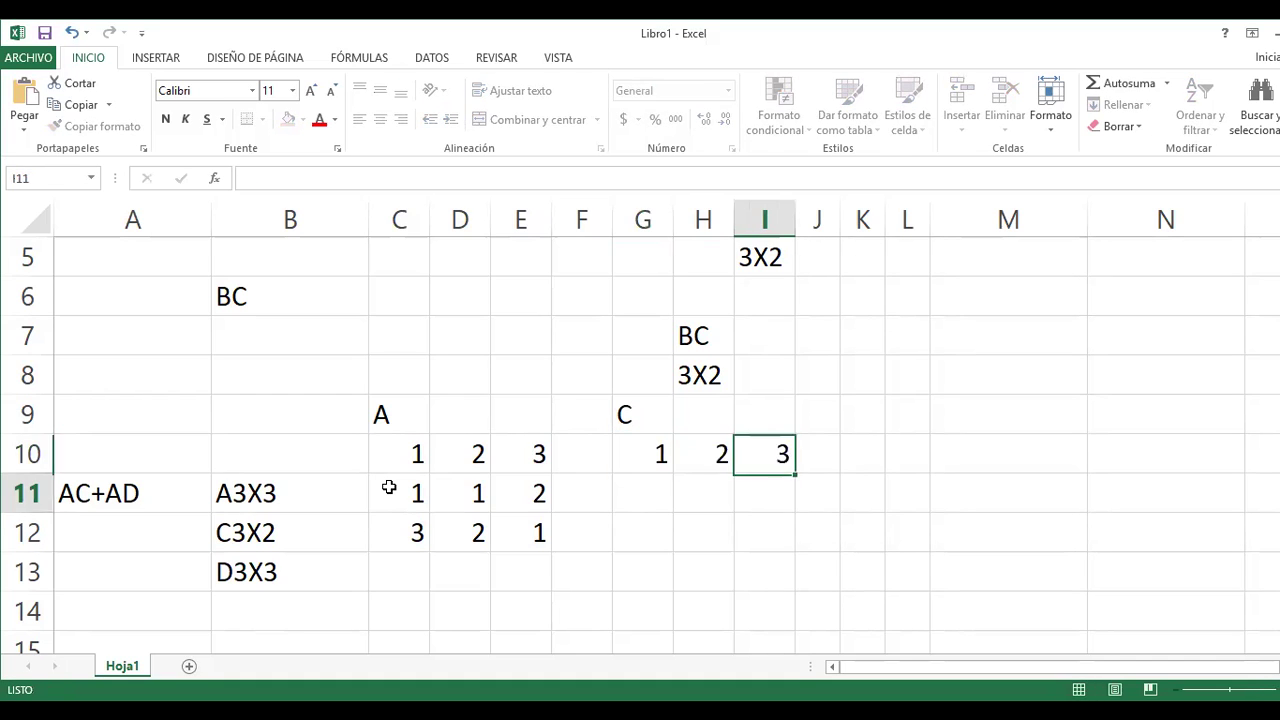
Clear the extra third value of matrix C's first row from cell I10
key(Left)
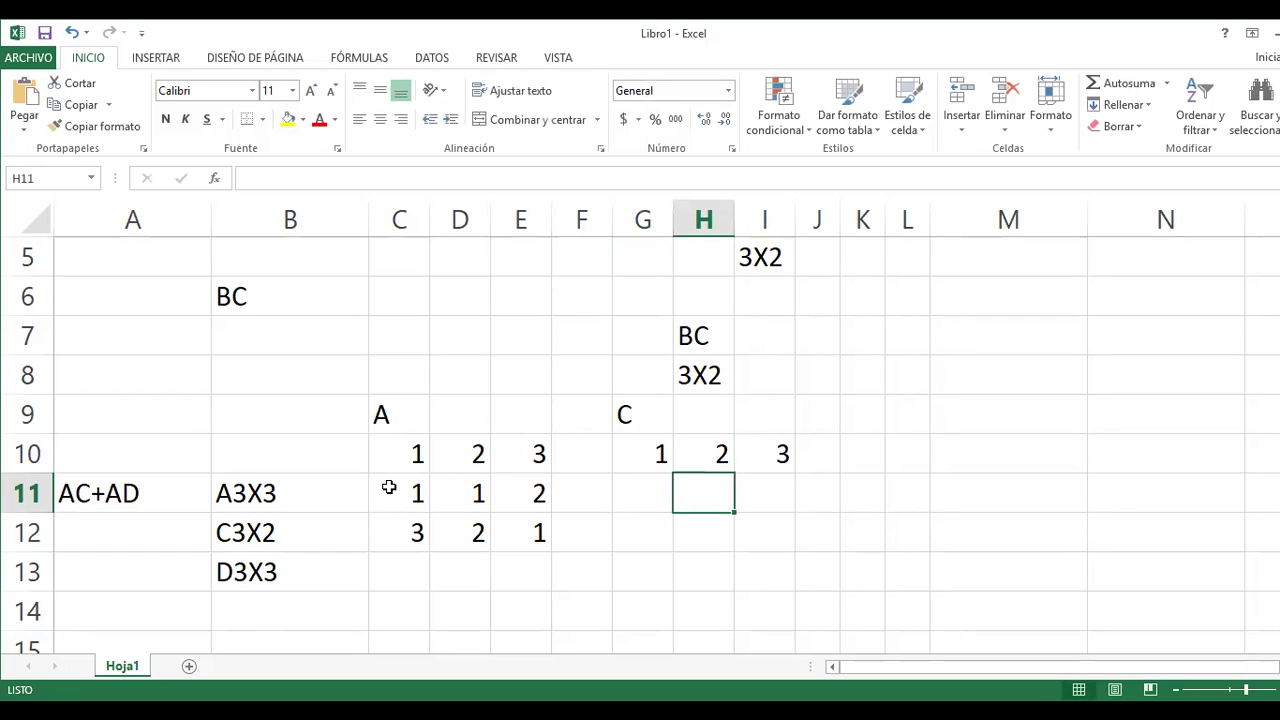
key(Up)
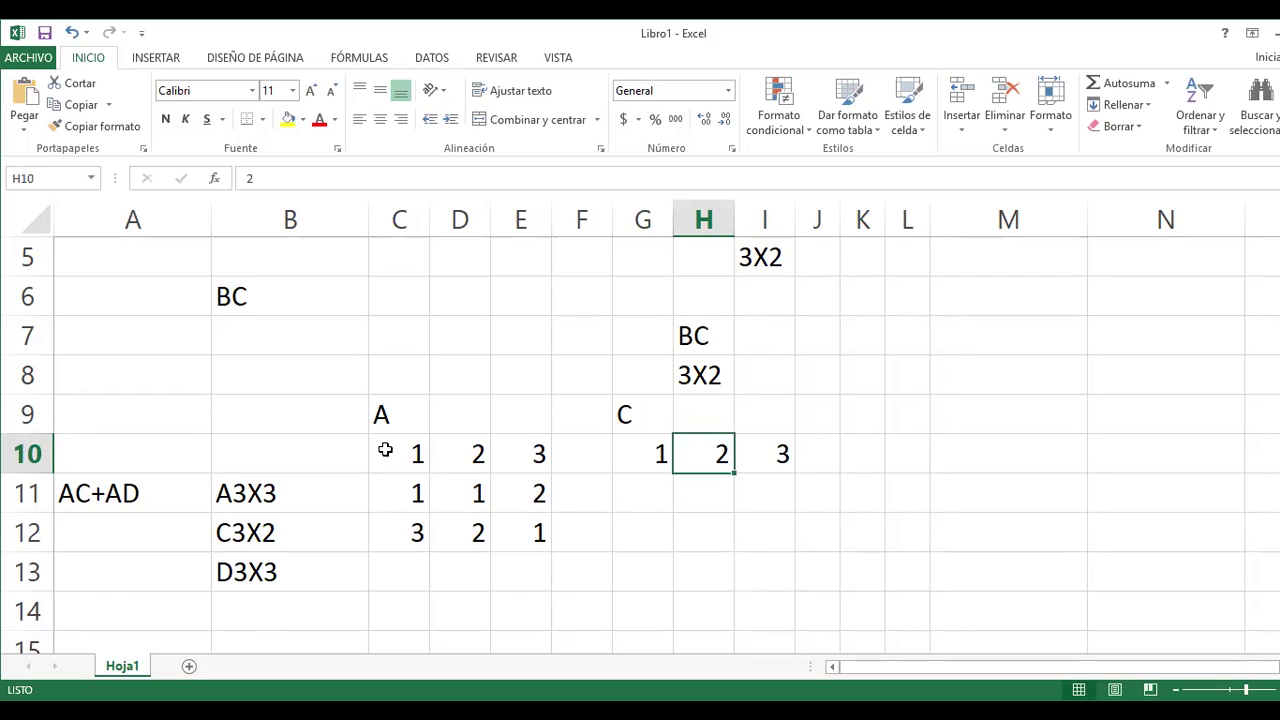
key(Right)
key(BackSpace)
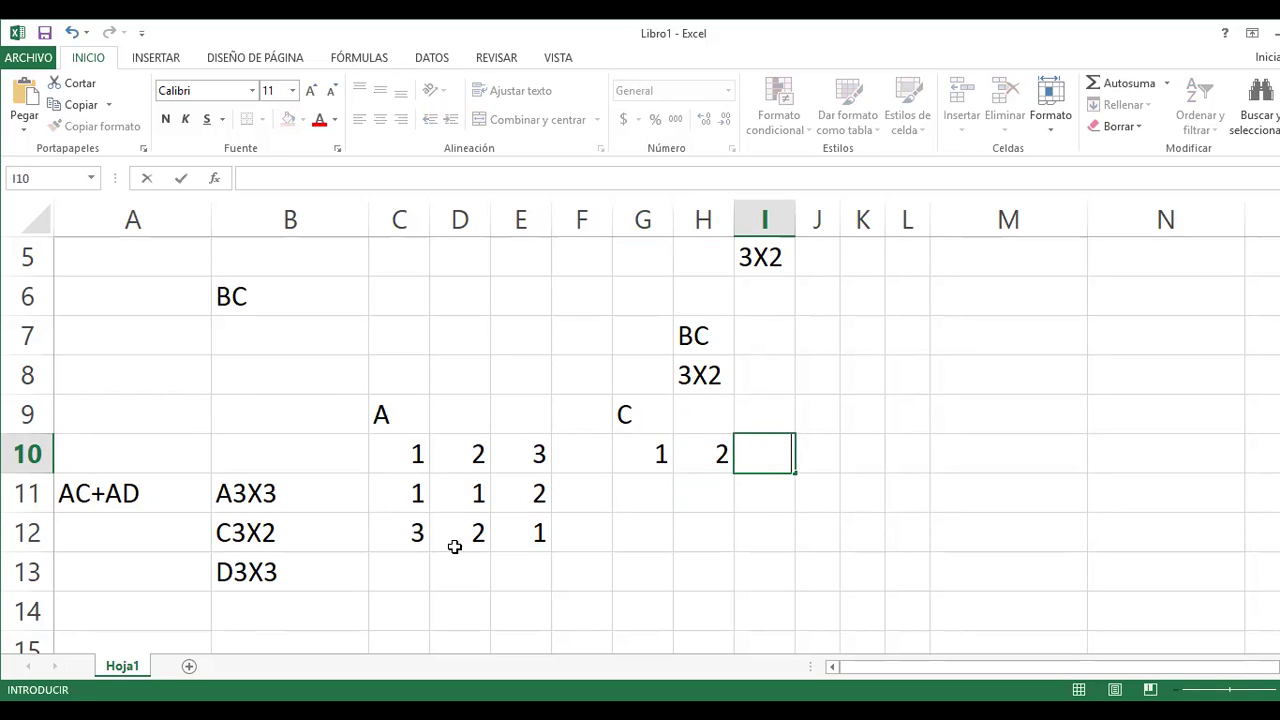
key(Return)
Fill the remaining rows of matrix C with 2 and 3 in G11:H11 and 1 and 2 in G12:H12
key(Left)
key(Left)
text(2)
key(Right)
text(3)
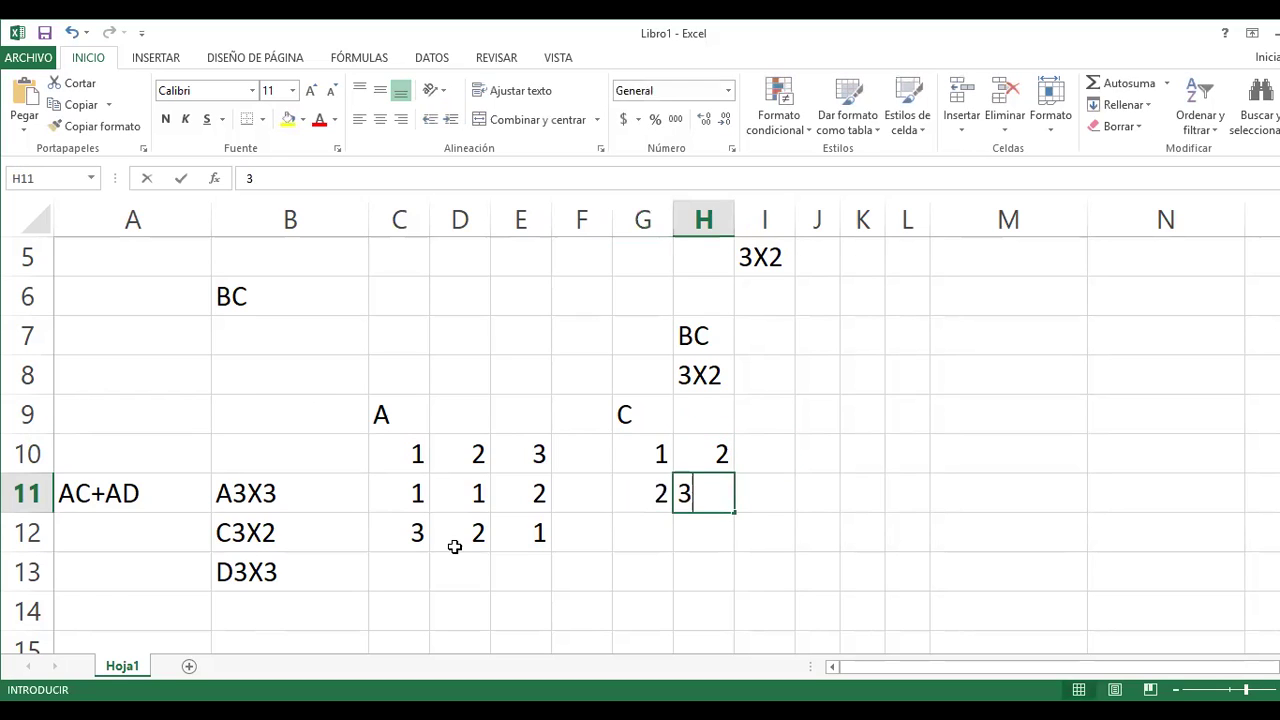
key(Return)
key(Left)
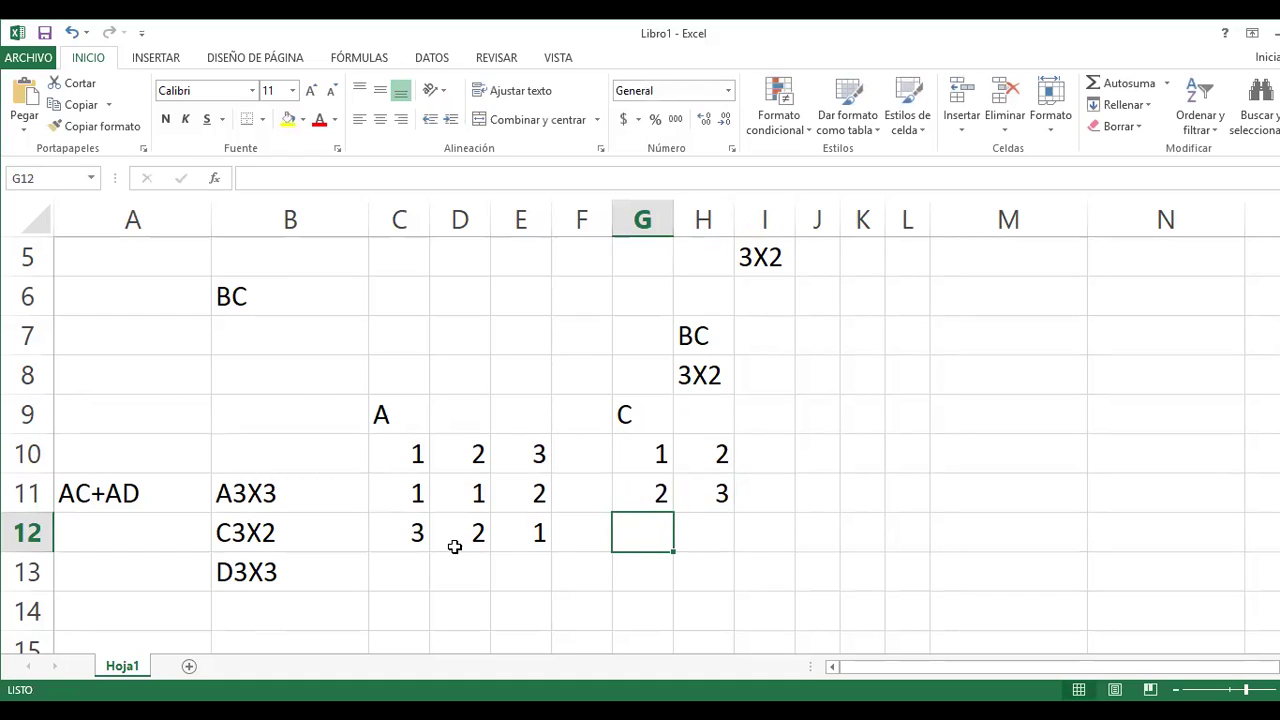
text(1)
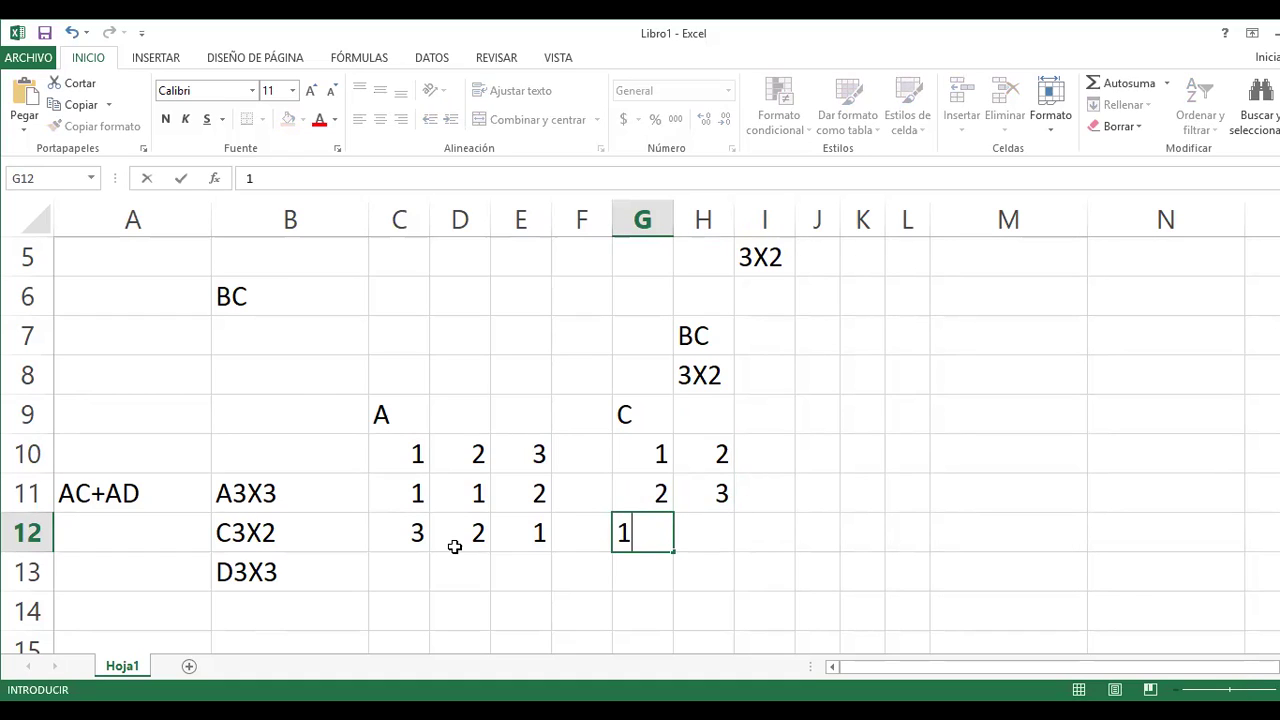
key(Right)
text(2)
key(Return)
Add the label D for the new 3X3 matrix in cell J9
key(Up)
key(Up)
key(Up)
key(Up)
key(Left)
key(Left)
key(Right)
key(Right)
key(Right)
key(Right)
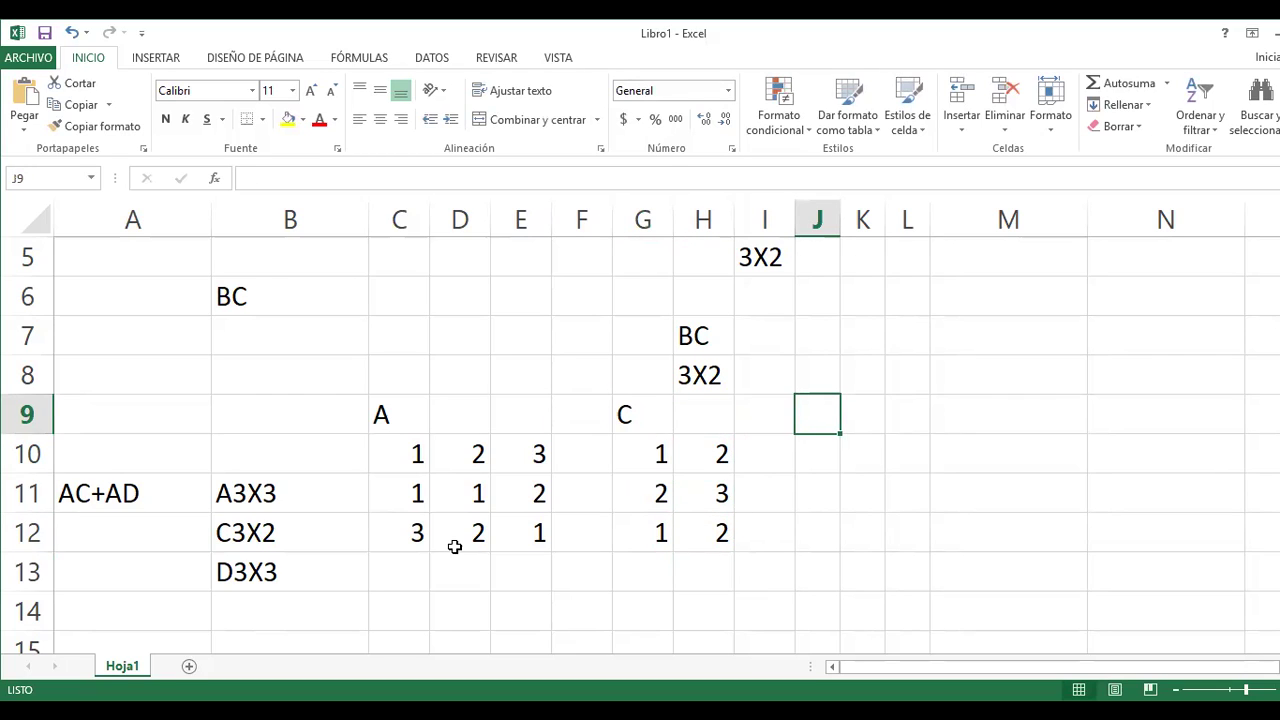
text(D)
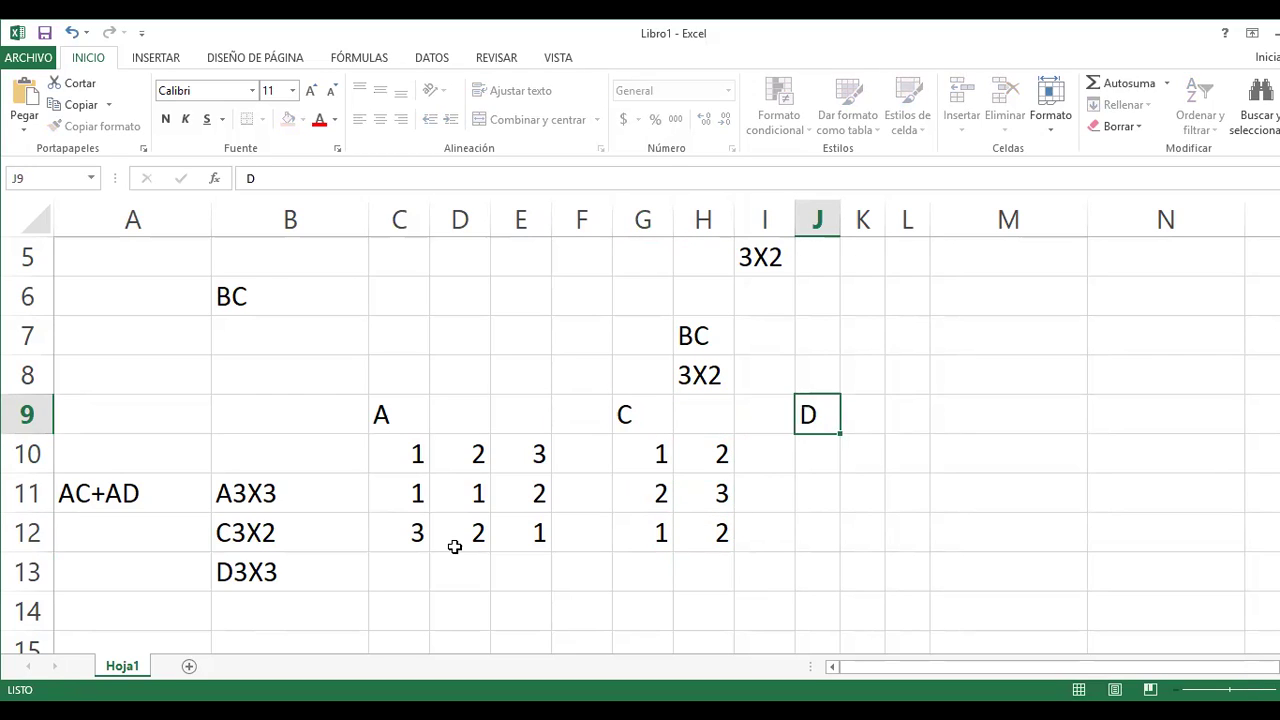
key(Return)
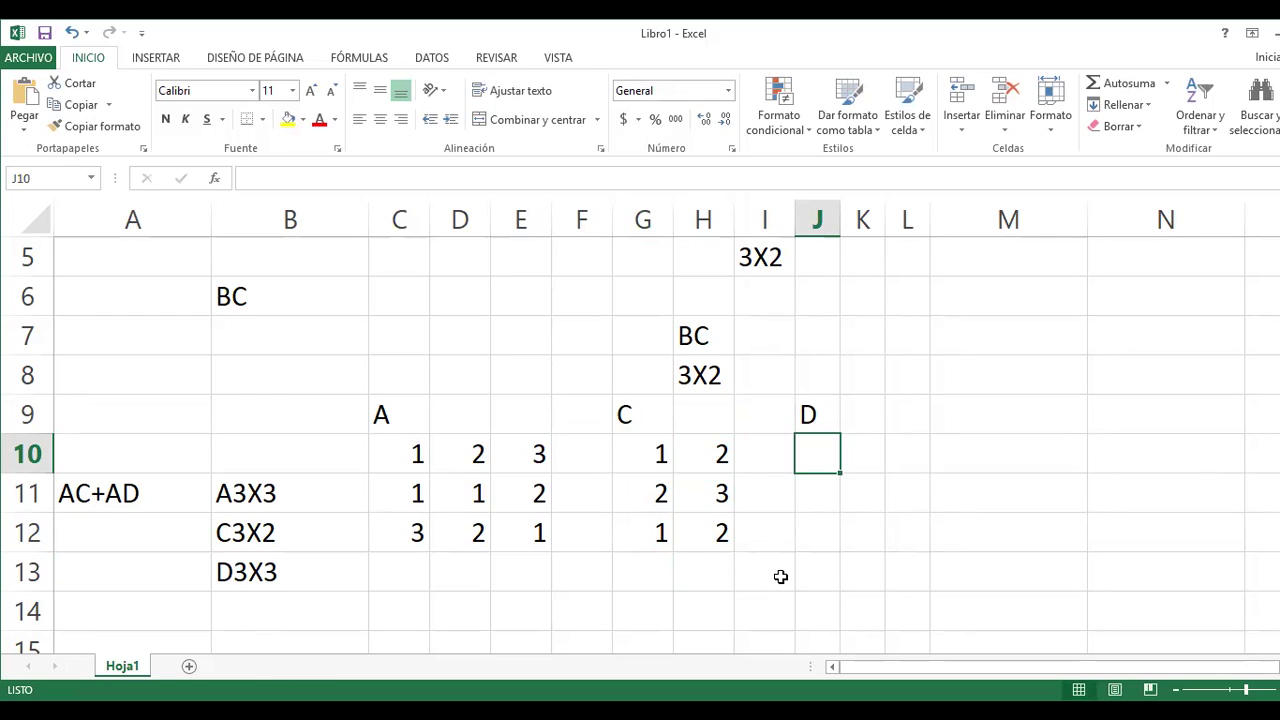
Fill the first row of matrix D with 1, 2 and 1 in cells J10, K10 and L10
text(1)
key(Tab)
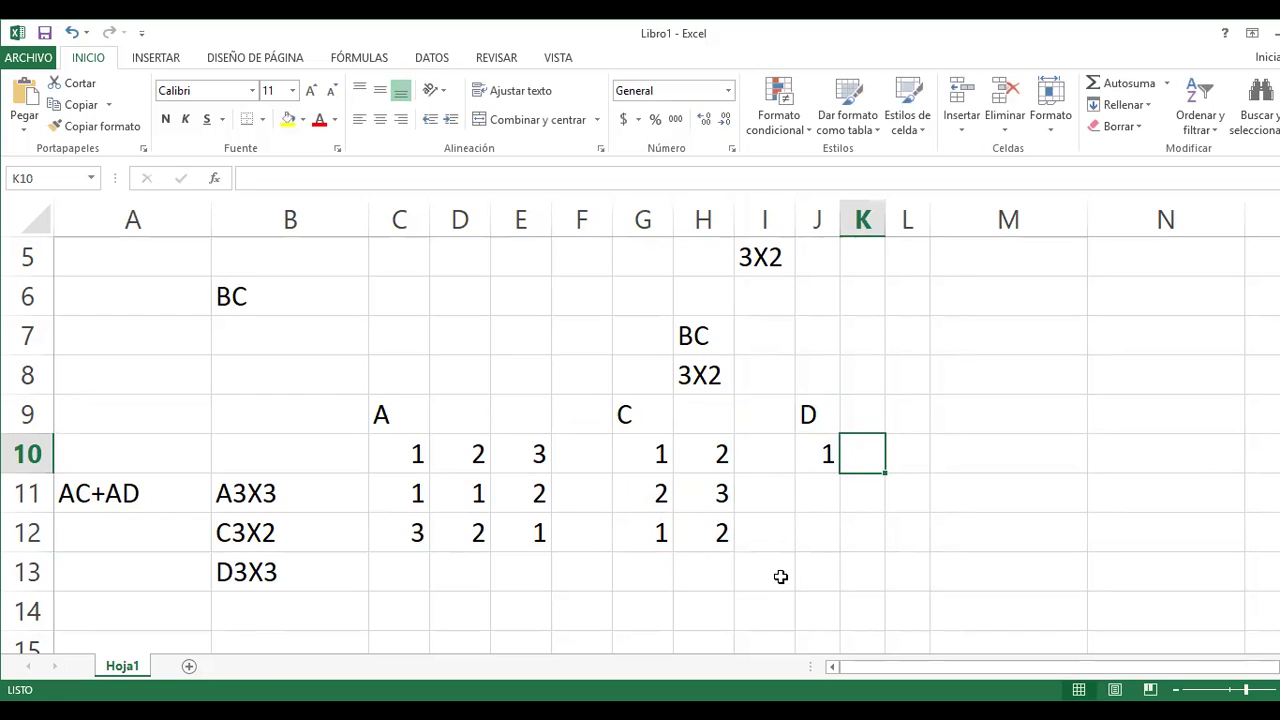
text(2)
key(Down)
key(Right)
key(Up)
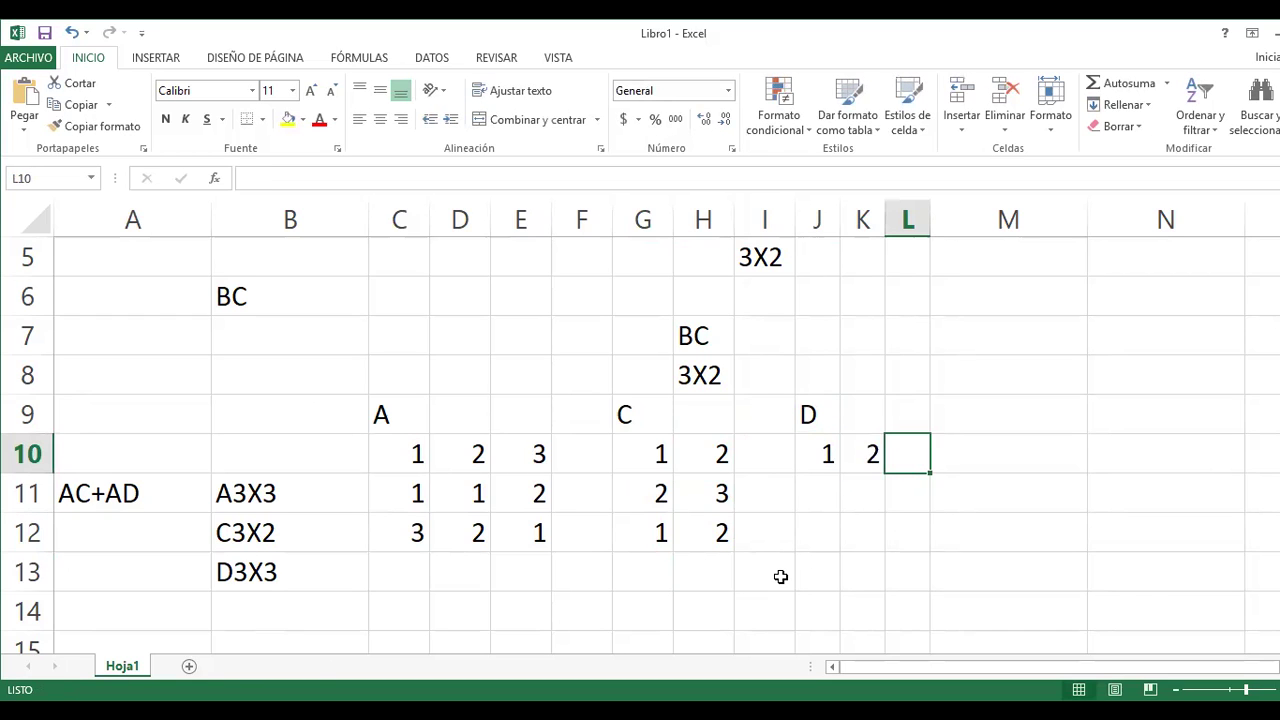
text(1)
key(Down)
Fill the second row of matrix D with 1, 2 and 2 in cells J11, K11 and L11
text(2)
key(Left)
text(2)
key(Left)
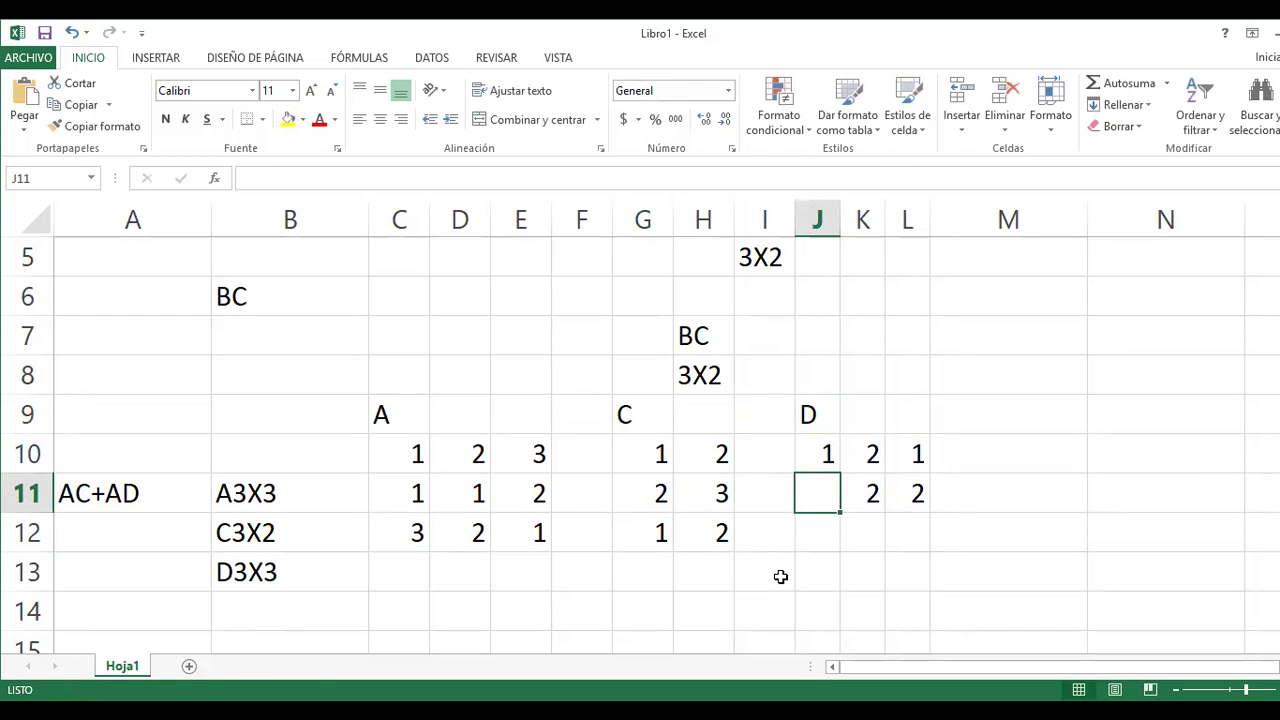
text(1)
key(Down)
Fill the third row of matrix D with 1, 2 and 2 in cells J12, K12 and L12
text(1)
key(Right)
text(2)
key(Right)
text(2)
key(Down)
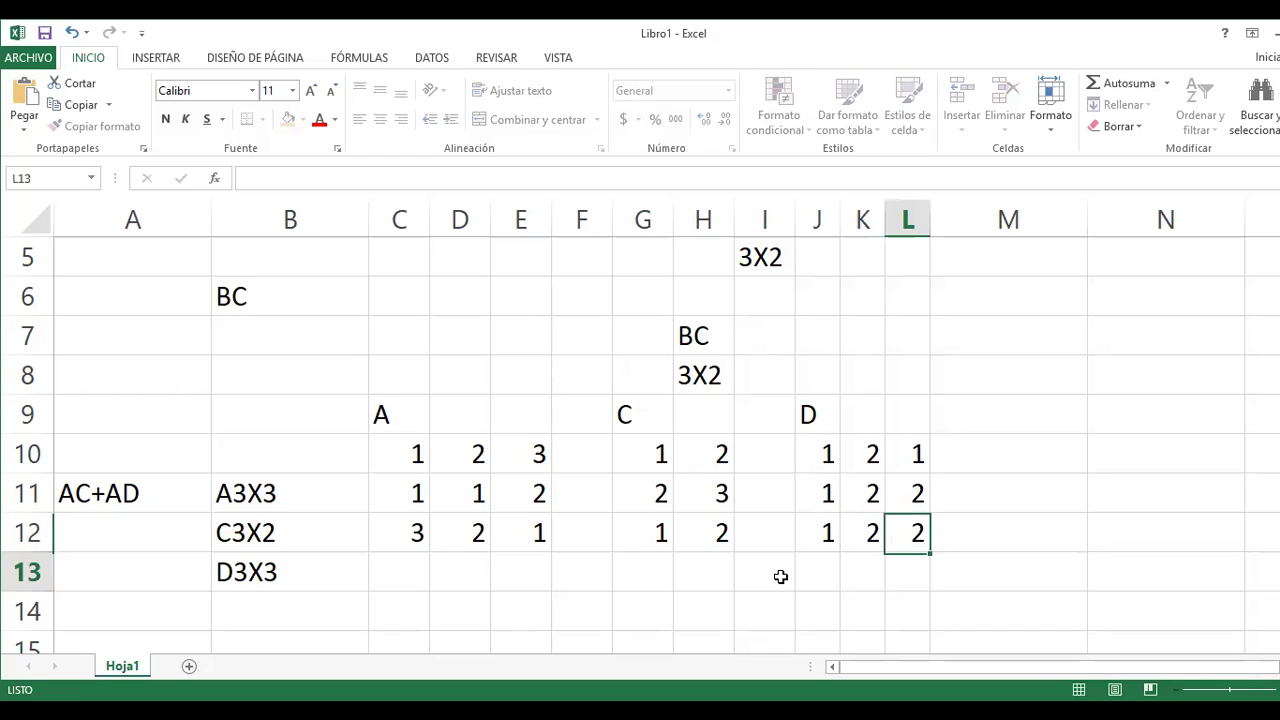
Note the dimensions 3X3 below matrix A in cell E13
key(Down)
key(Left)
key(Left)
key(Left)
key(Left)
key(Left)
key(Left)
key(Left)
key(Up)
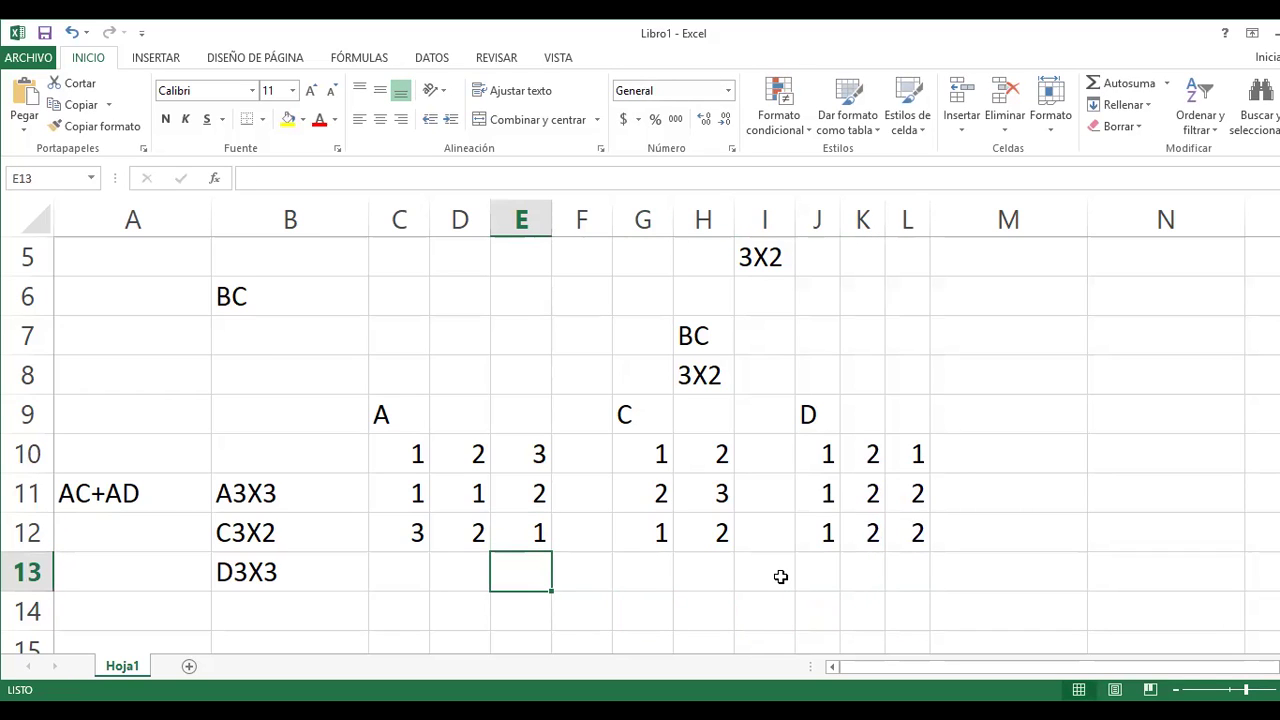
text(3X3)
key(Right)
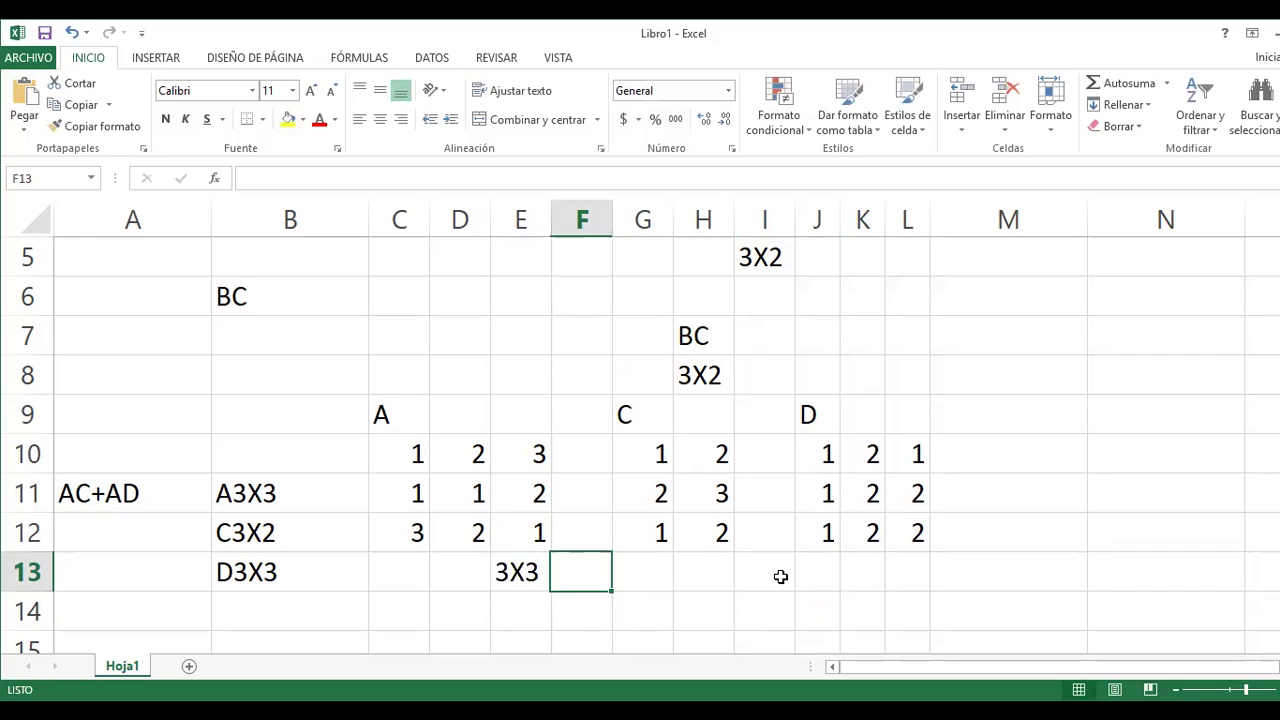
Note the dimensions 3X2 below matrix C in cell H13 and 3X3 below matrix D in cell L13
key(Right)
key(Right)
text(3X2)
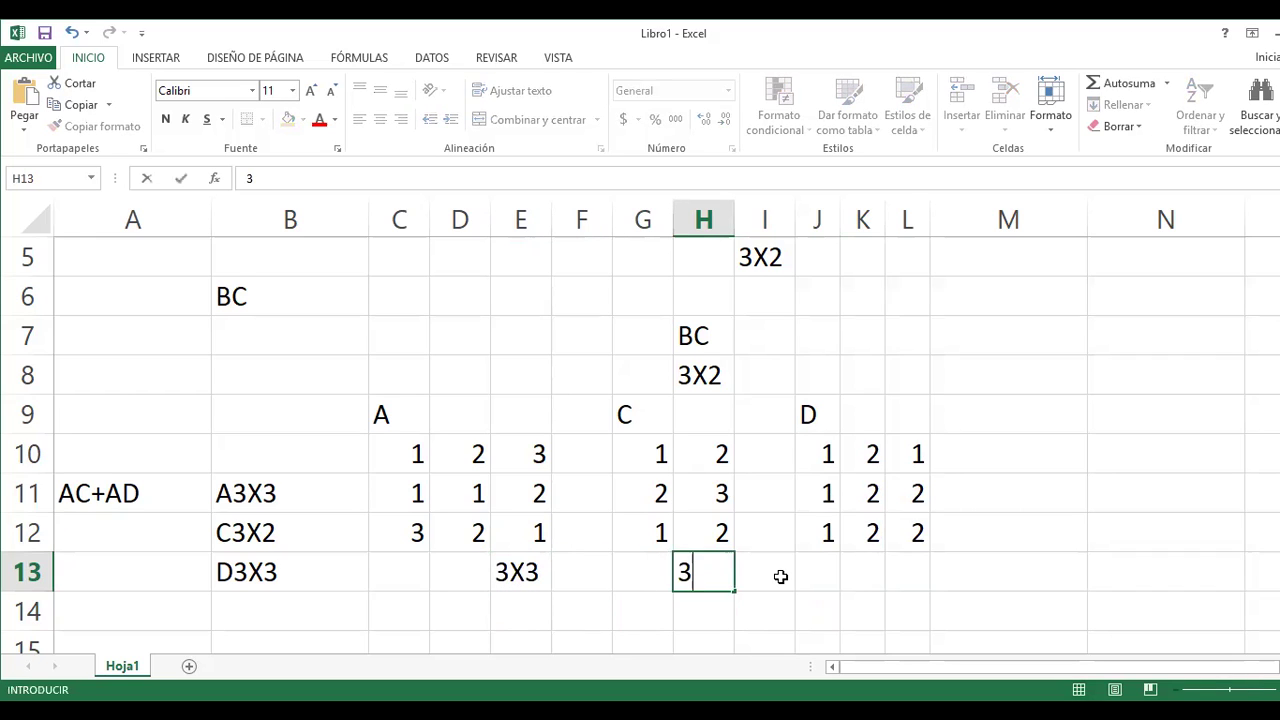
key(Right)
key(Right)
key(Right)
key(Right)
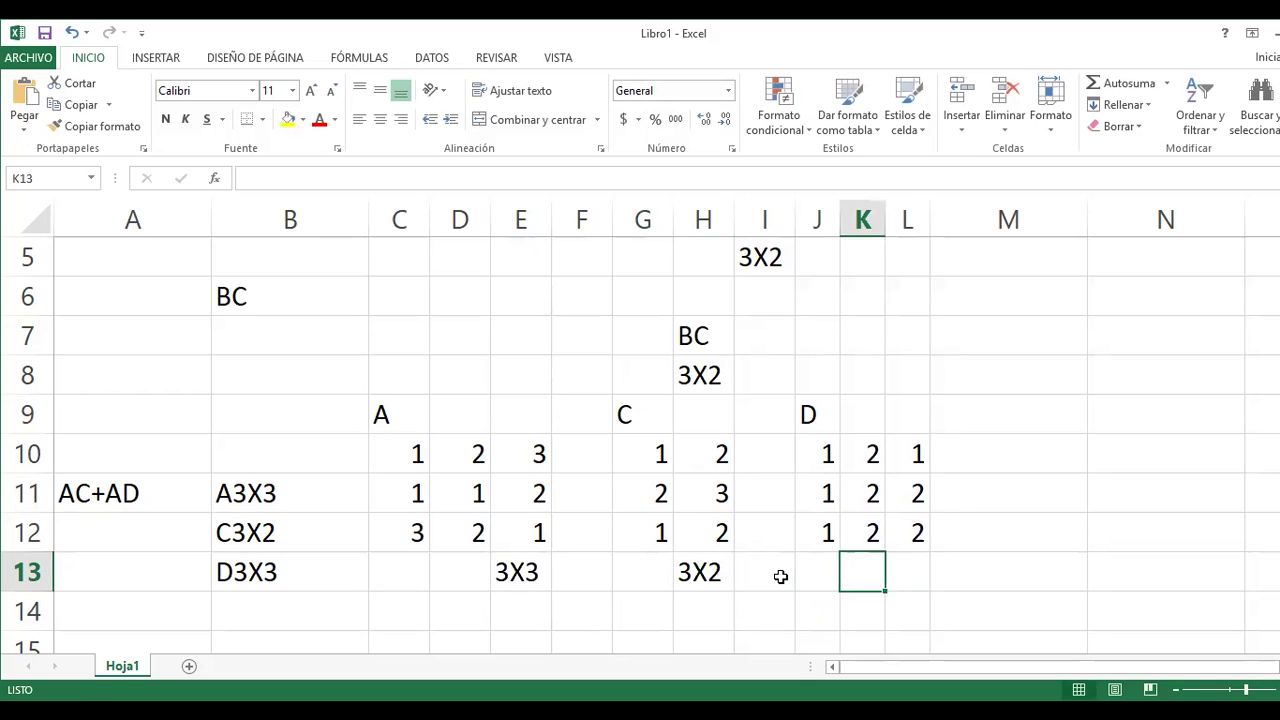
text(3X3)
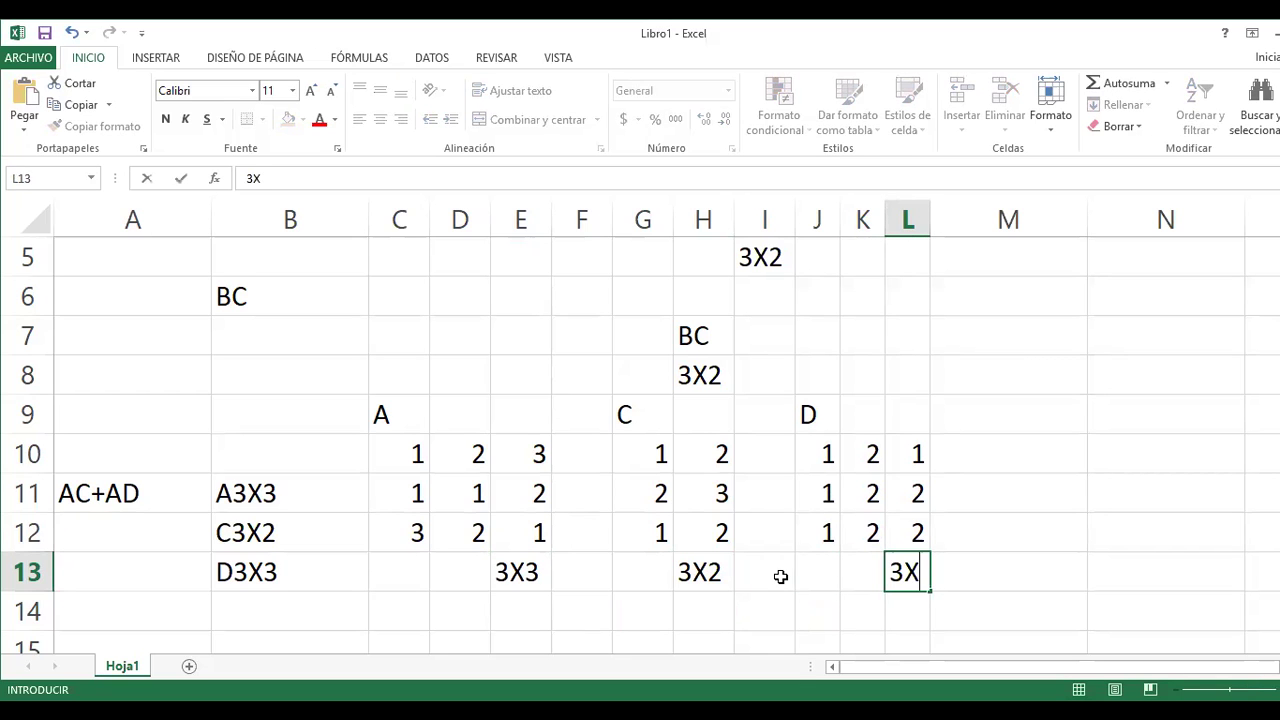
key(Return)
Add the label AC for the product of matrices A and C in cell C14
key(Return)
key(Down)
key(Left)
key(Left)
key(Left)
key(Left)
key(Left)
key(Left)
key(Left)
key(Left)
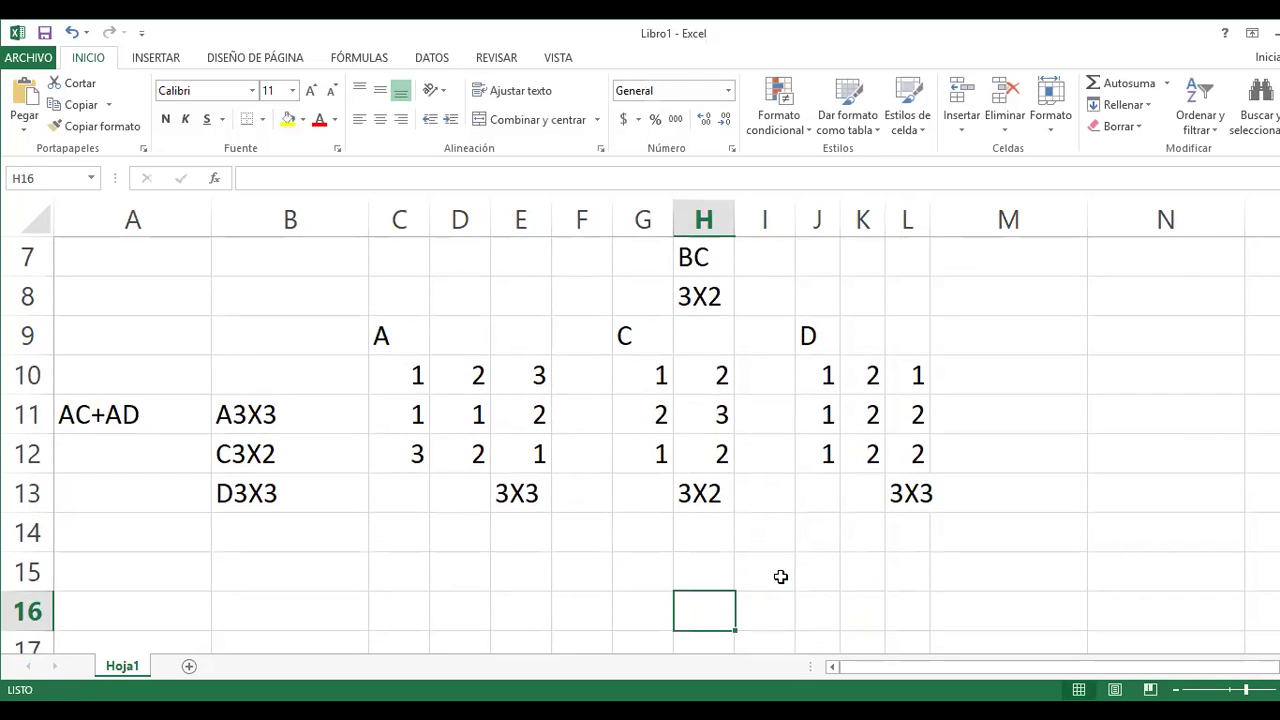
key(Left)
key(Up)
key(Up)
text(AC)
key(Return)
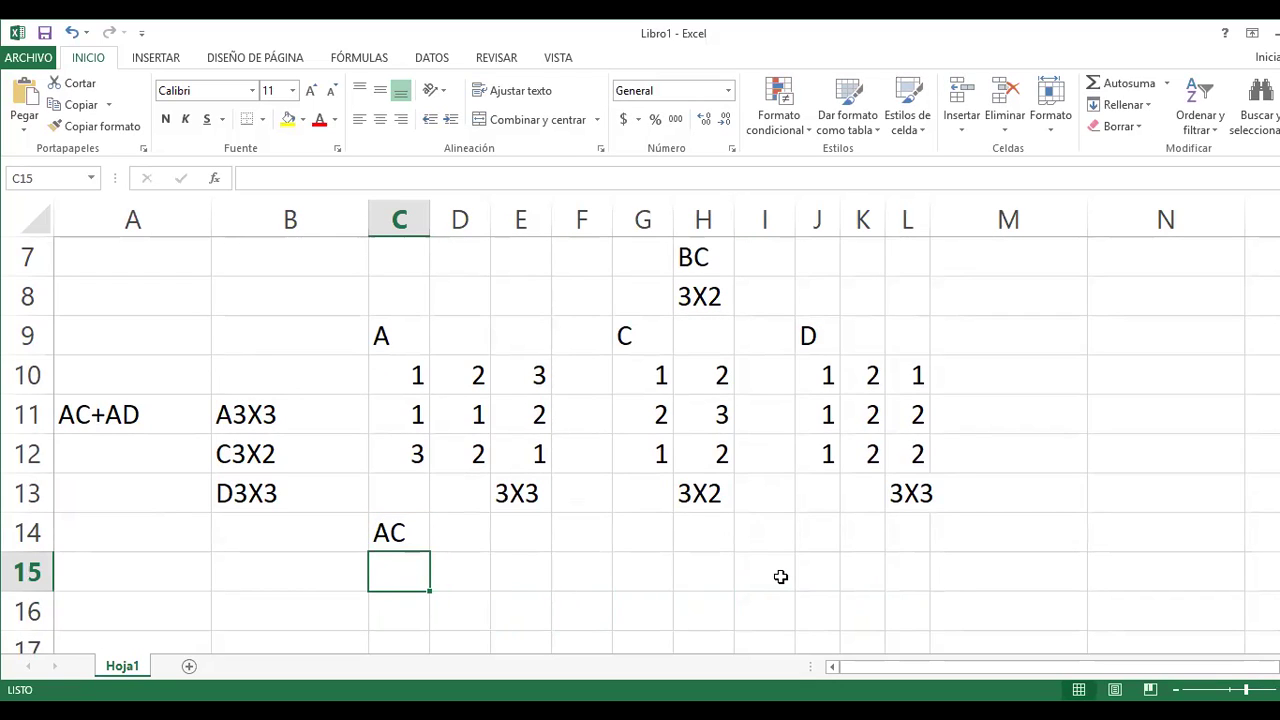
Note the dimensions of the product AC as 3X2 in cell C15
key(Right)
key(Right)
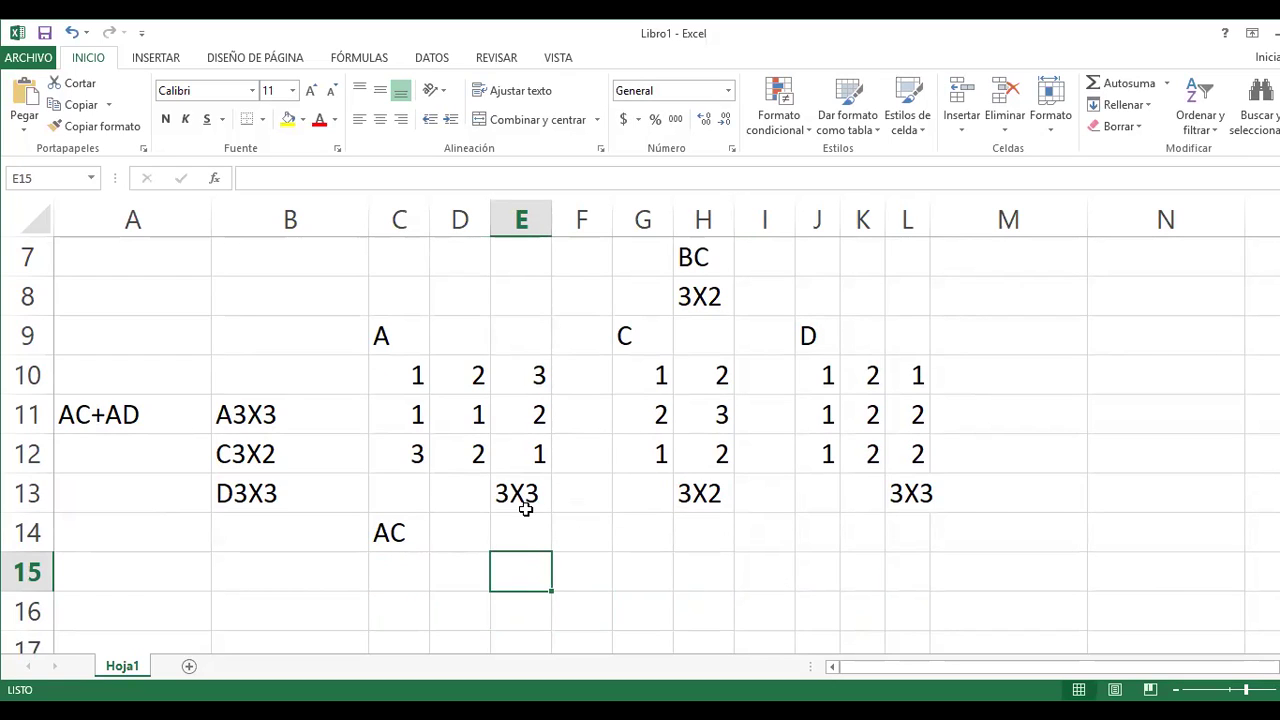
click(385, 569)
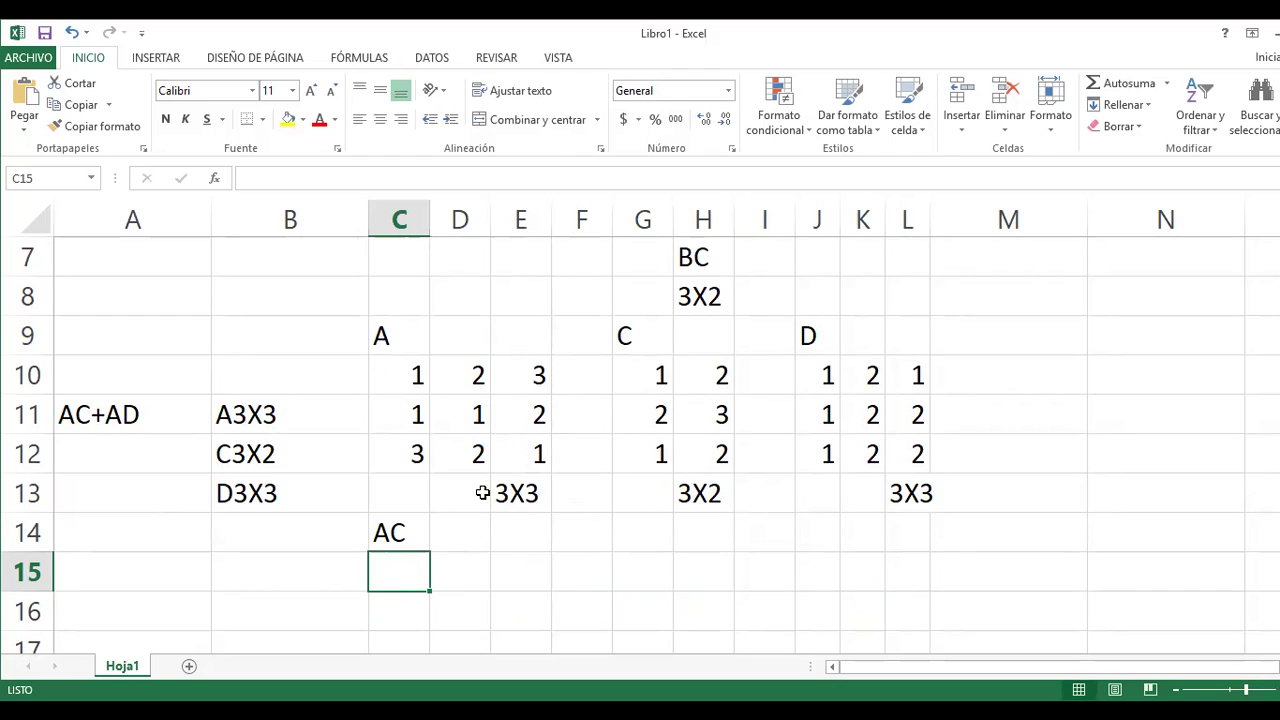
text(3)
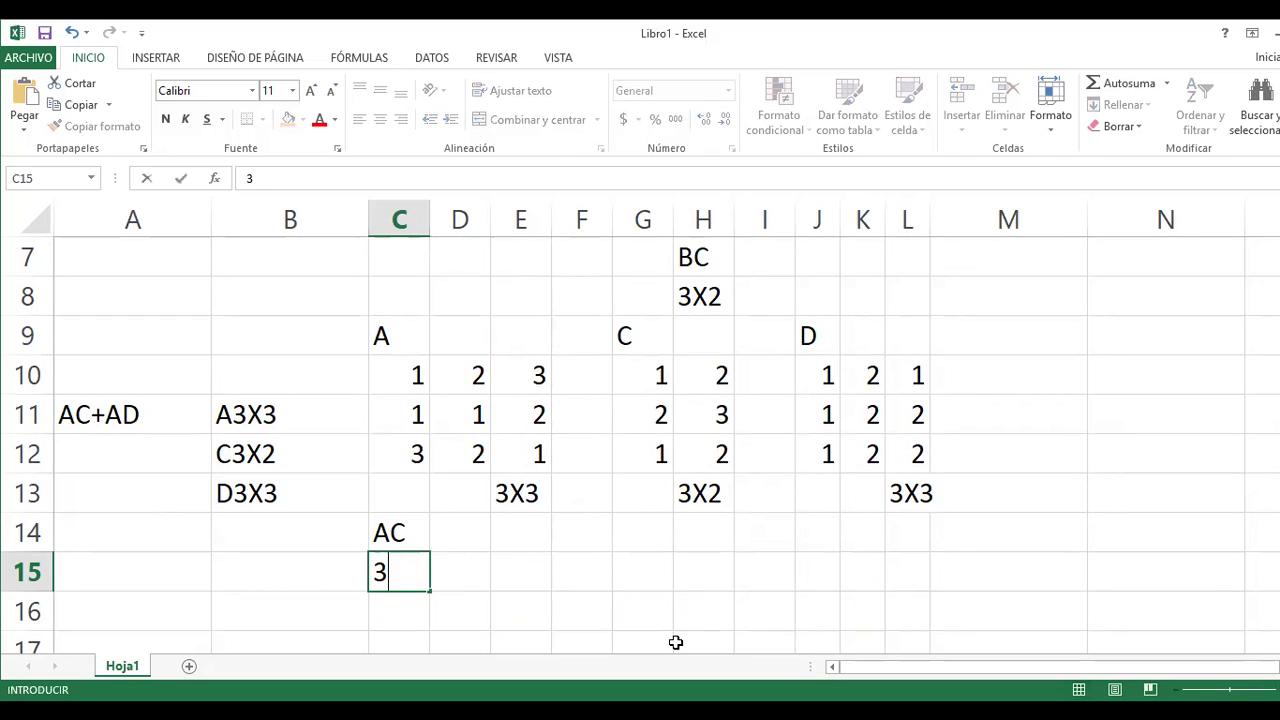
text(X2)
key(Right)
key(Right)
key(Right)
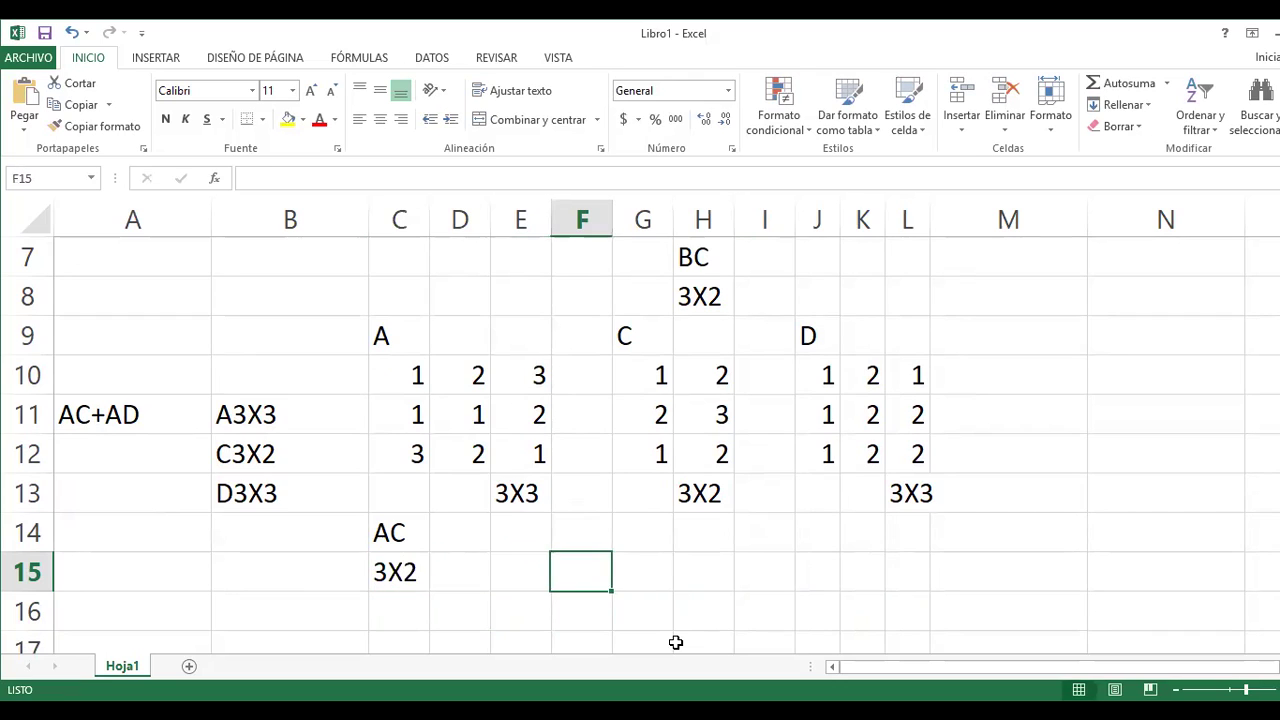
key(Up)
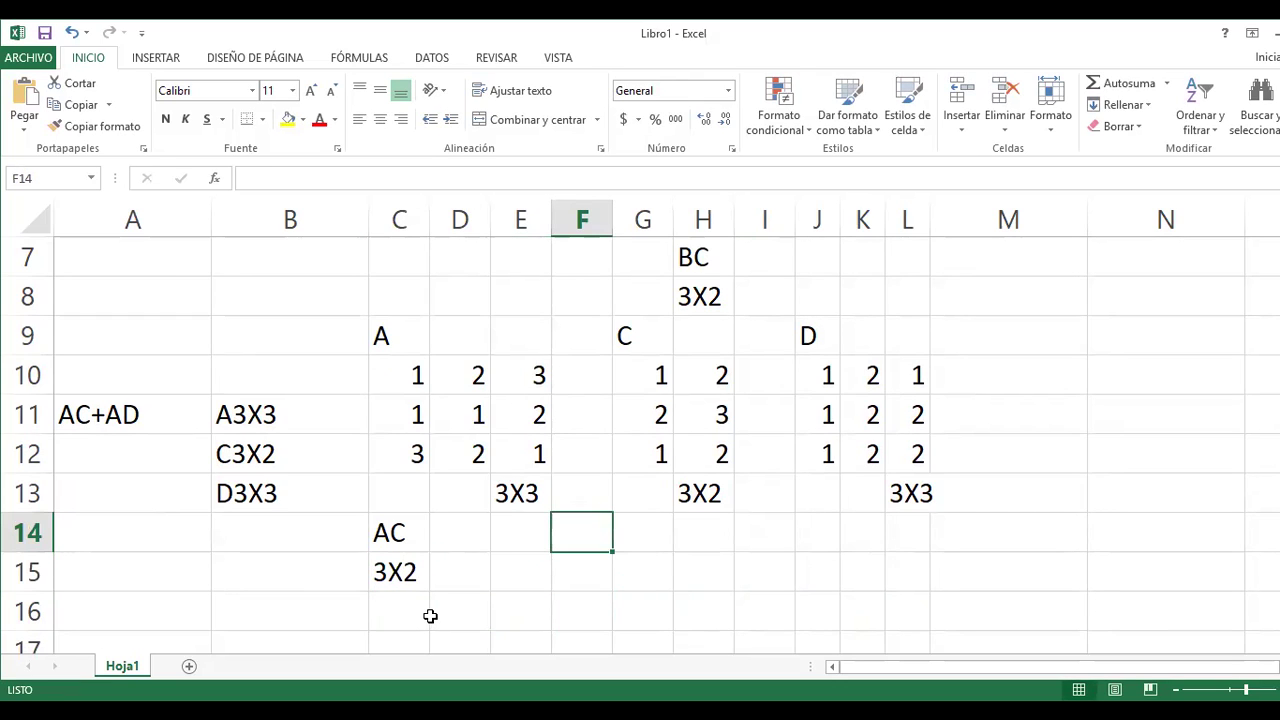
Add the label AD for the product of matrices A and D in cell E14
key(Left)
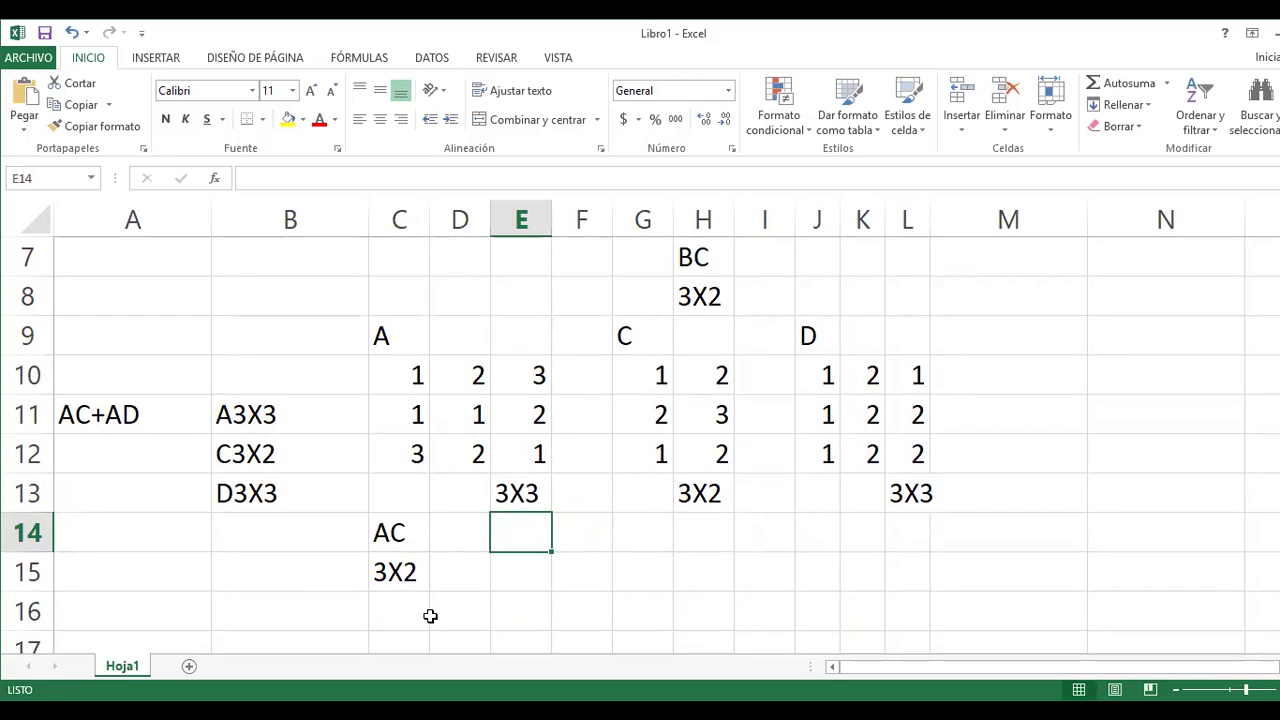
text(AD)
key(Right)
key(Right)
key(Left)
key(Left)
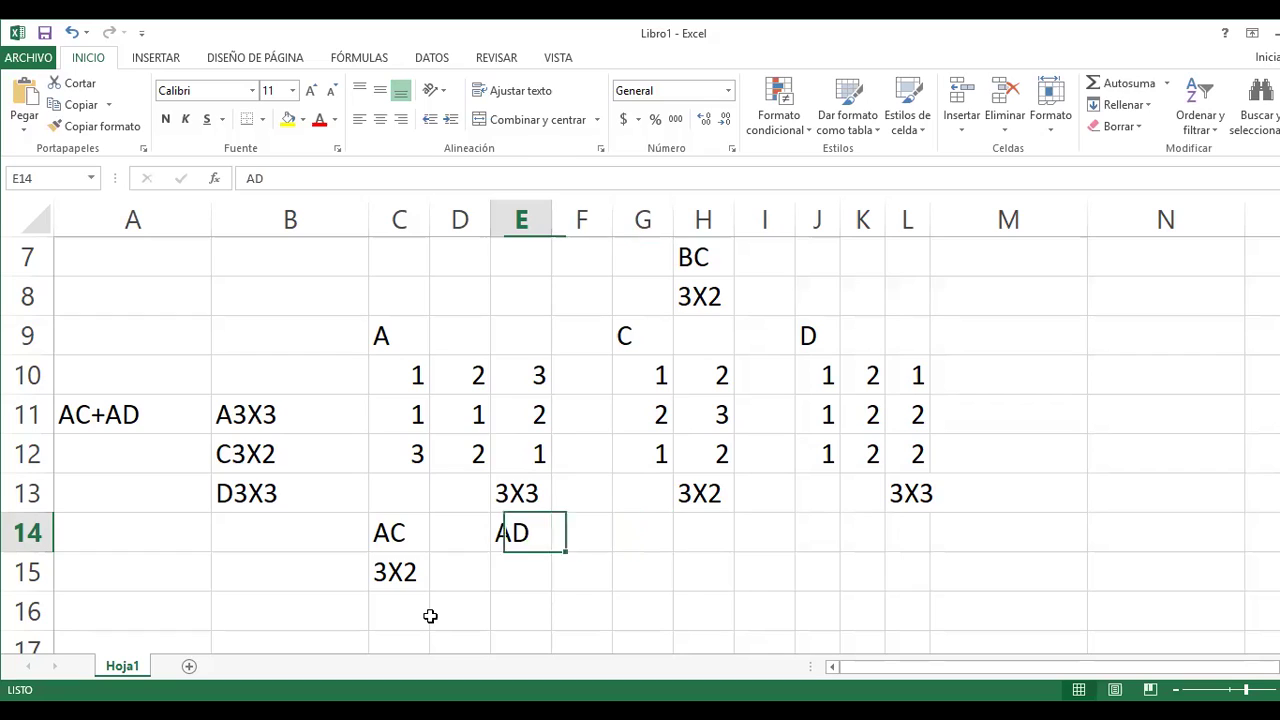
key(Up)
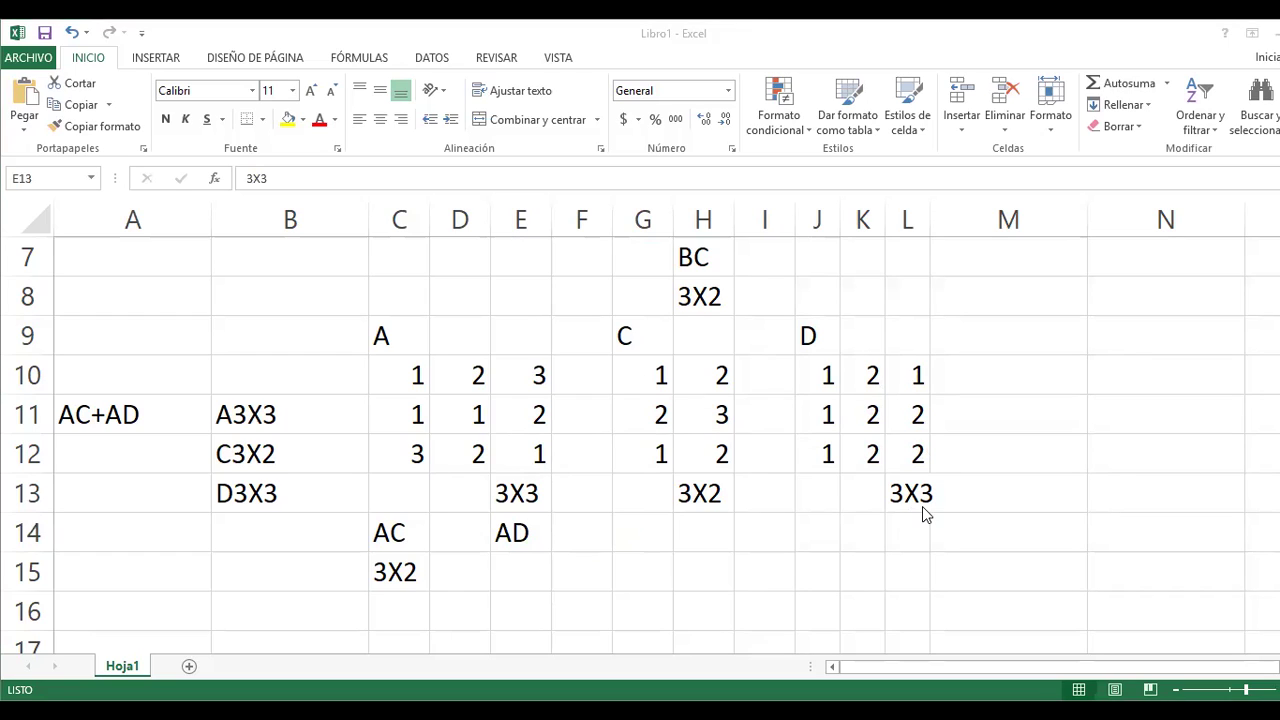
Note the dimensions of the product AD as 3X3 in cell E15
click(531, 564)
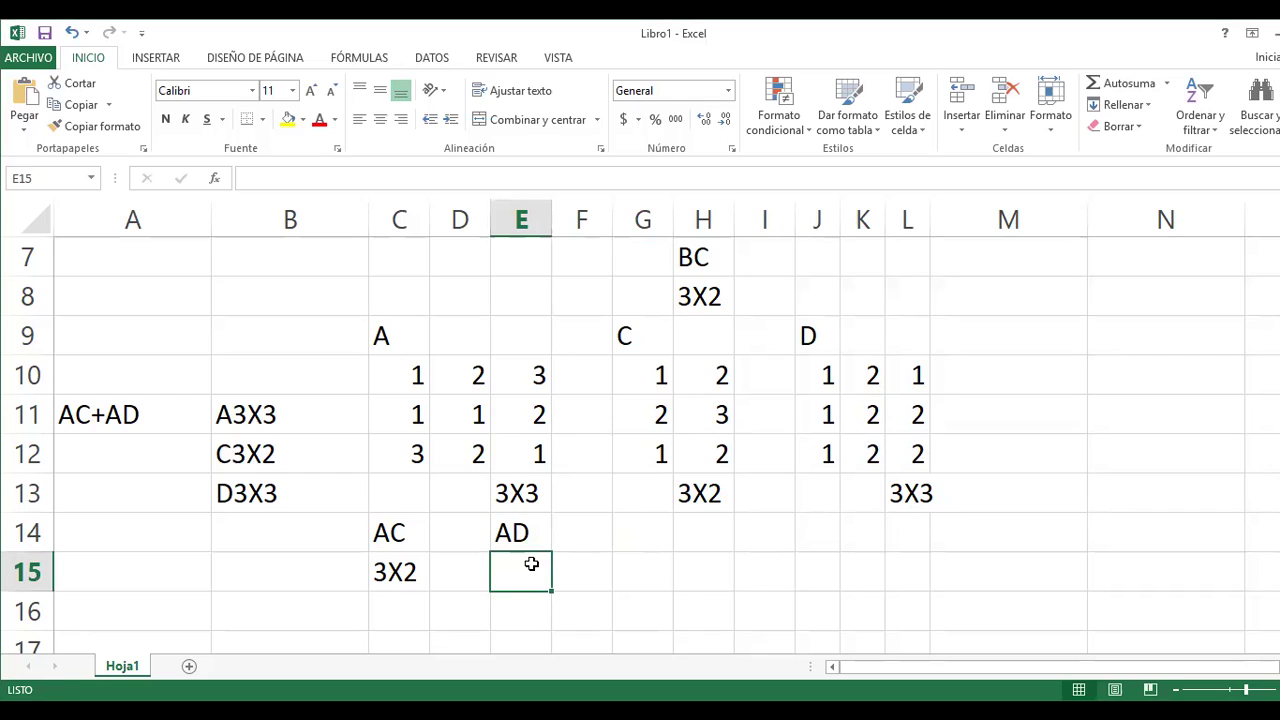
text(3X3)
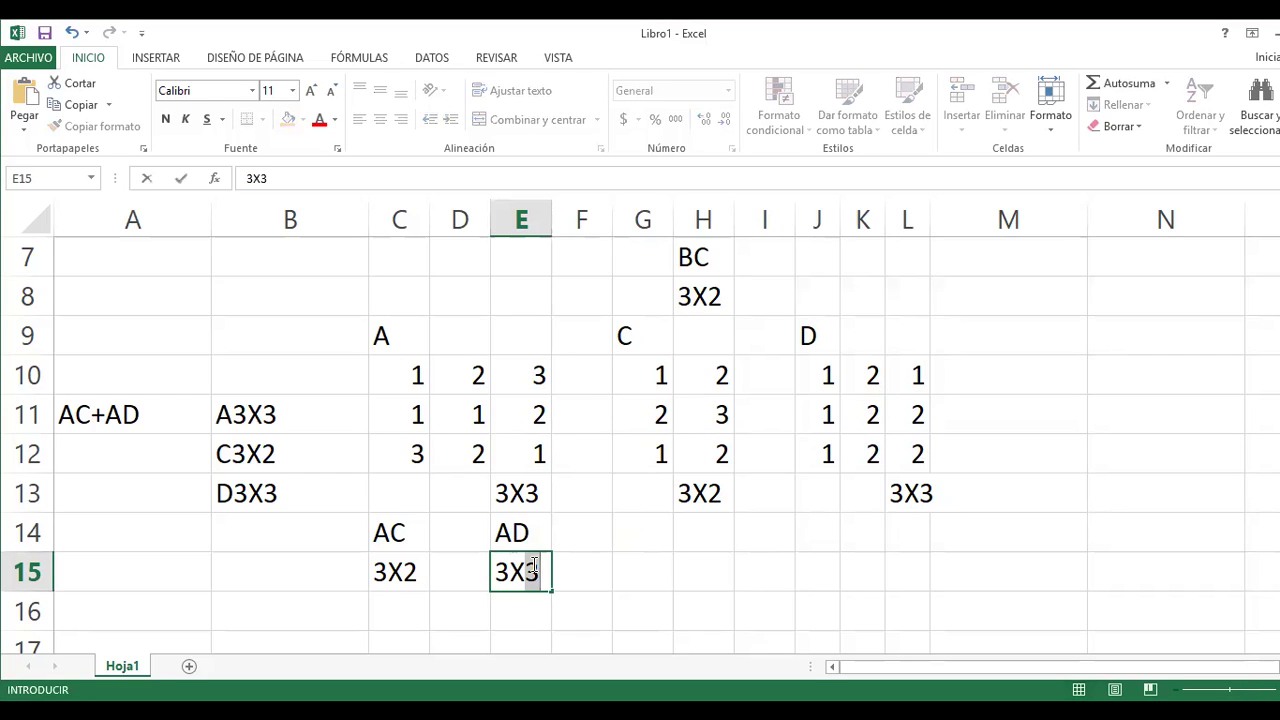
key(Return)
key(Up)
key(Down)
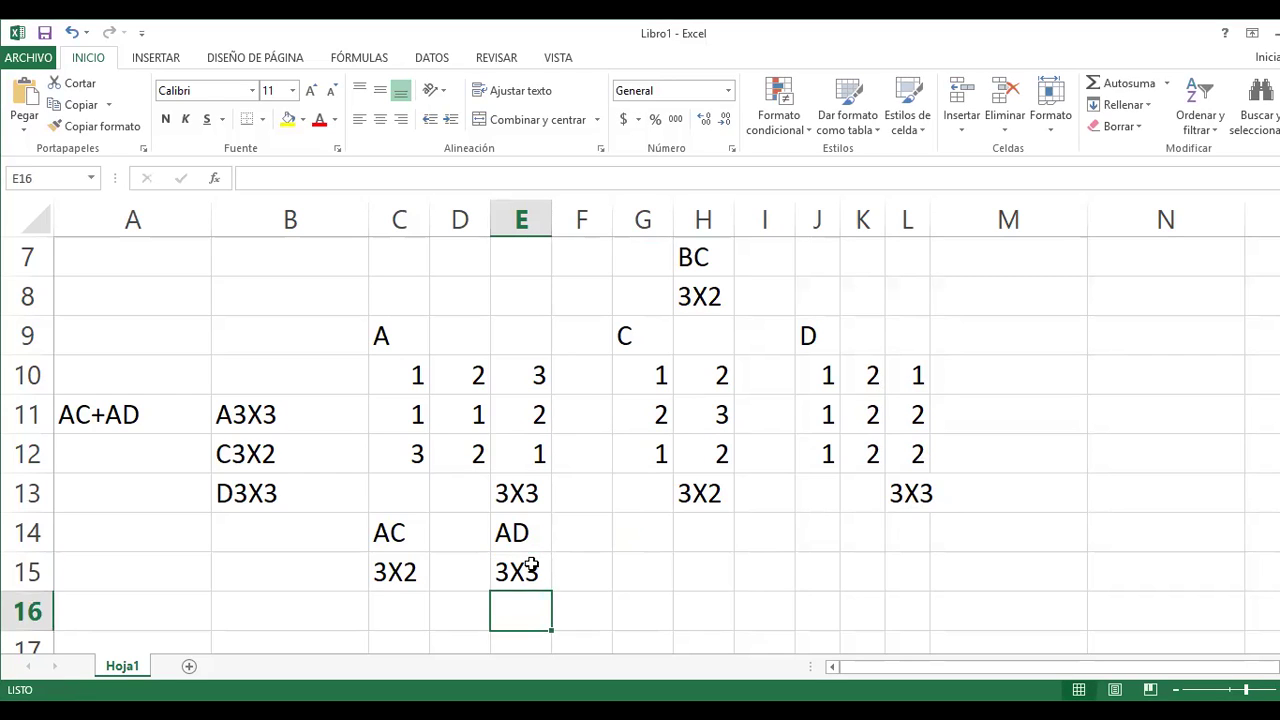
key(Down)
key(Left)
key(Left)
key(Up)
key(Right)
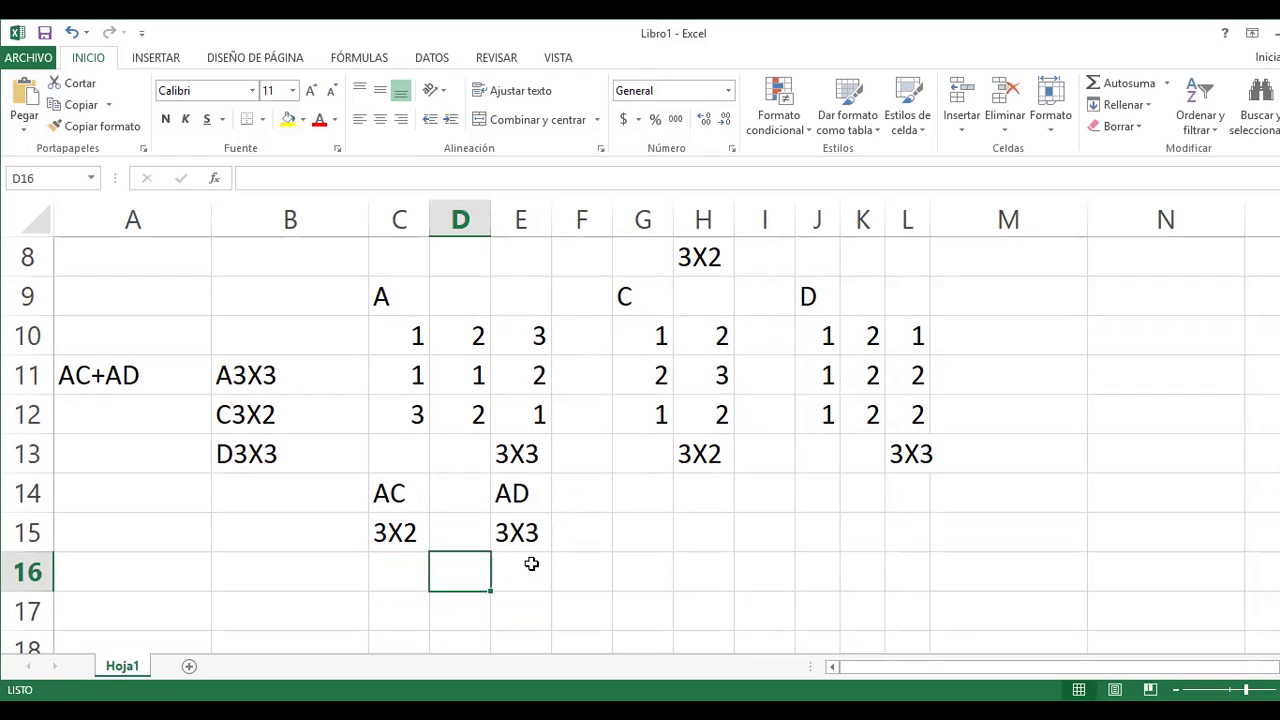
key(Up)
key(Up)
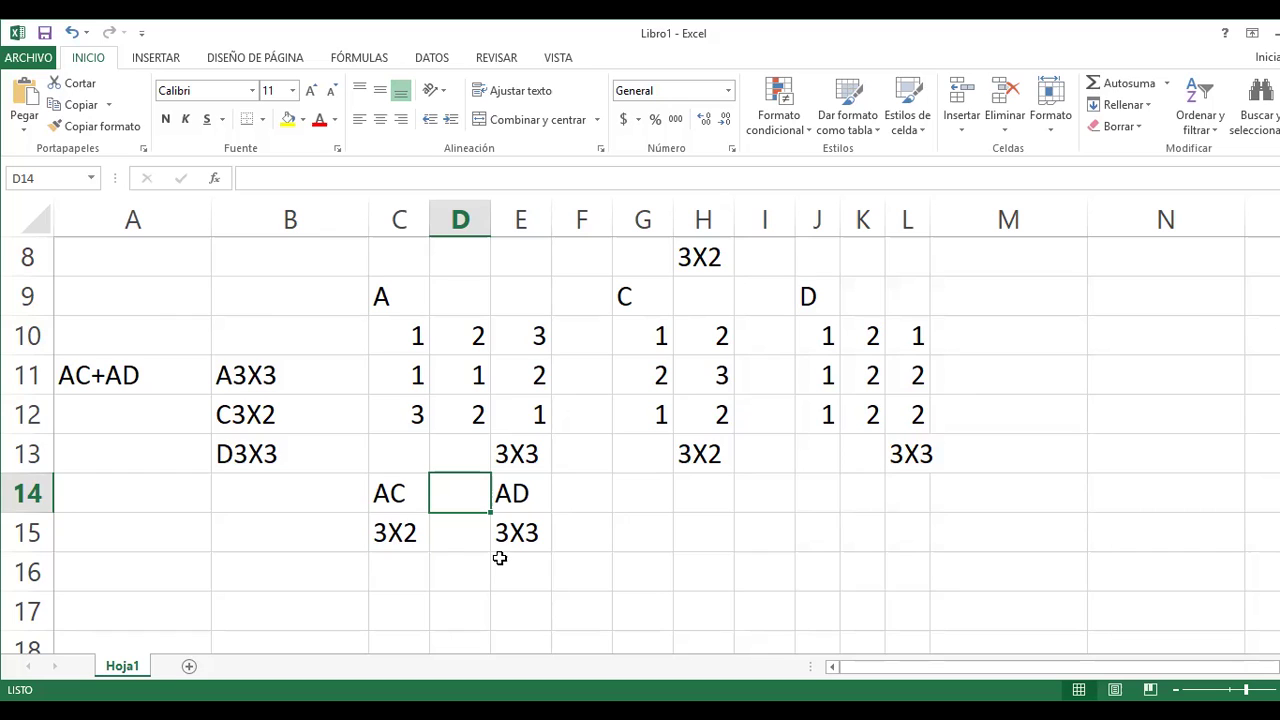
Start a new dimension example with matrix label A in cell A17 and its dimensions 2X3 in cell A18
scroll(500, 558, down, 1)
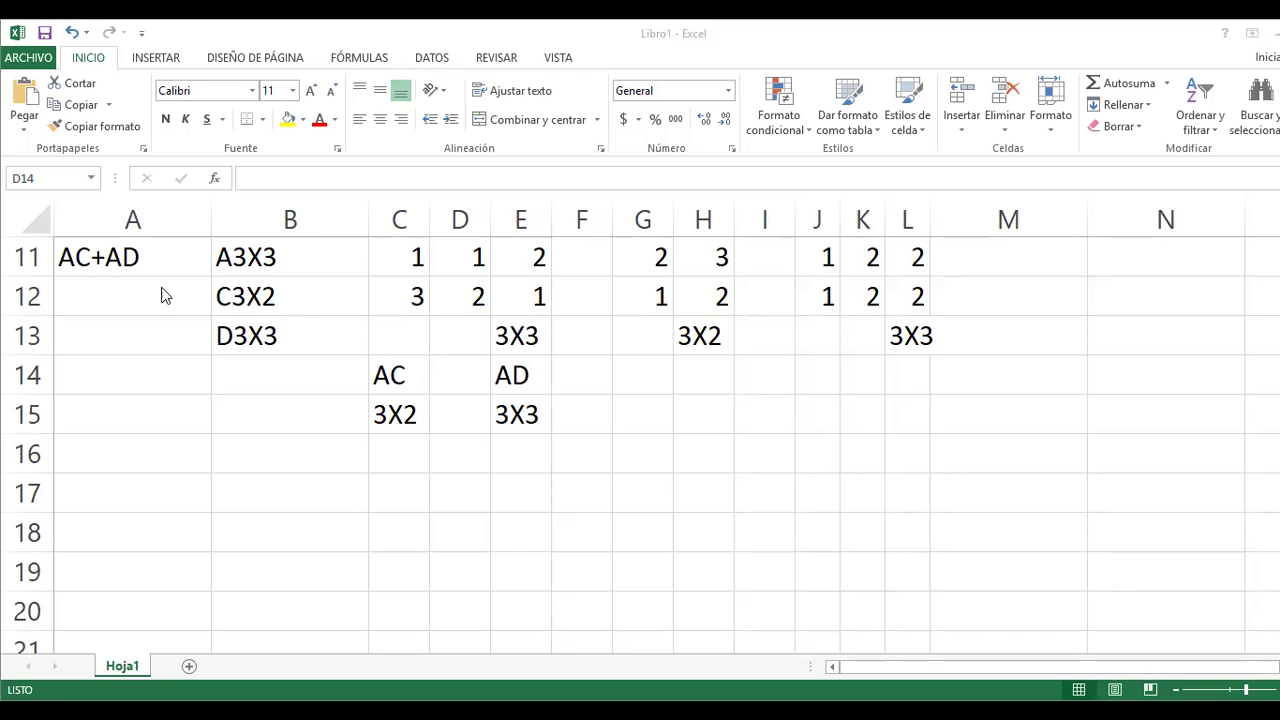
click(72, 253)
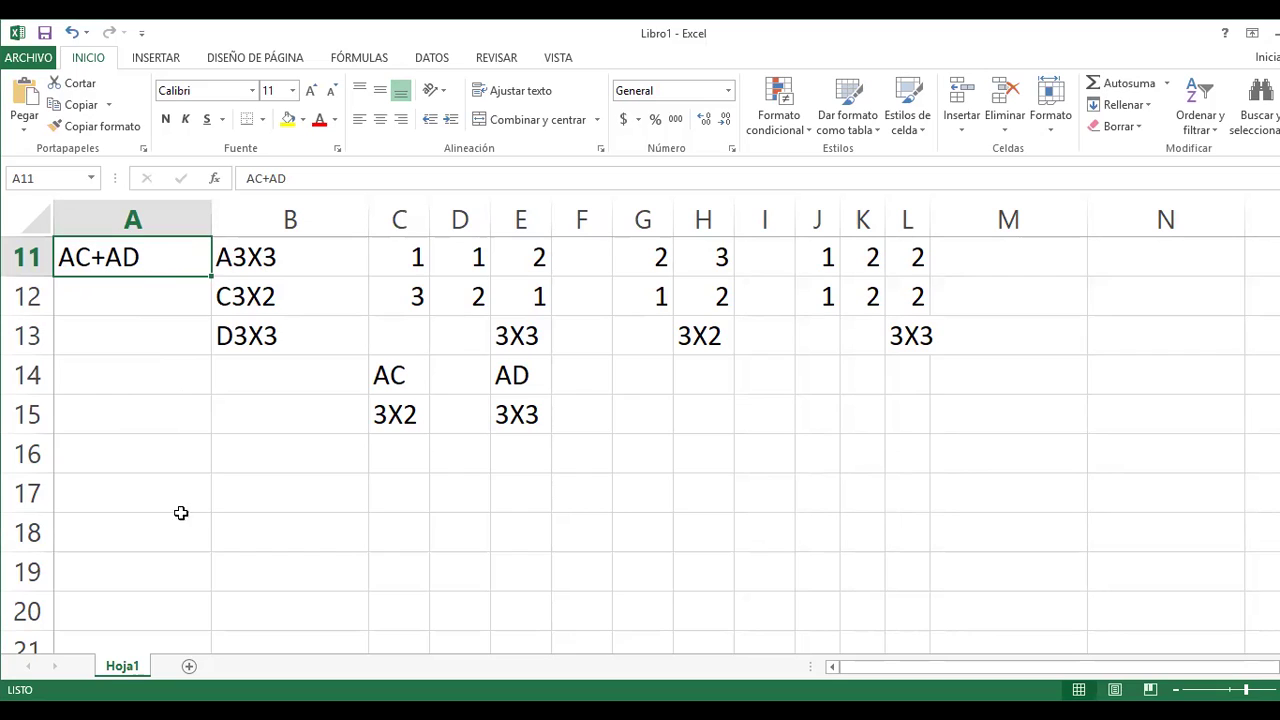
click(123, 464)
click(117, 496)
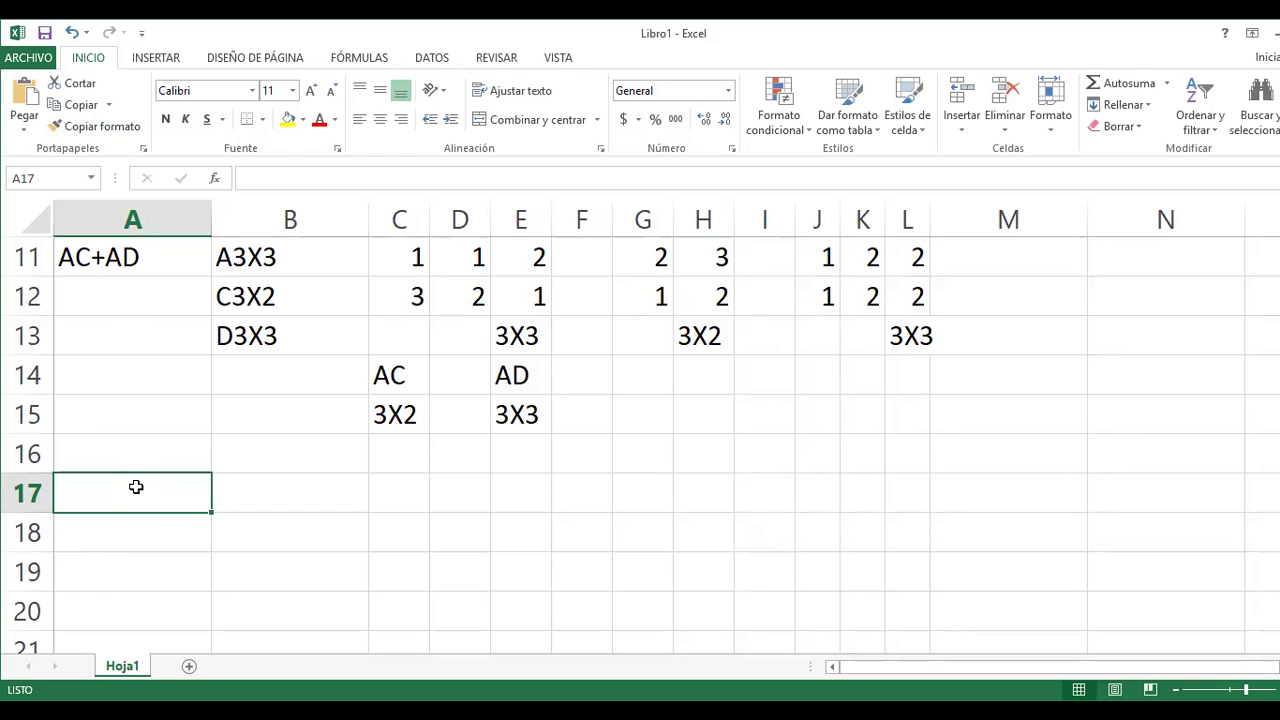
text(A)
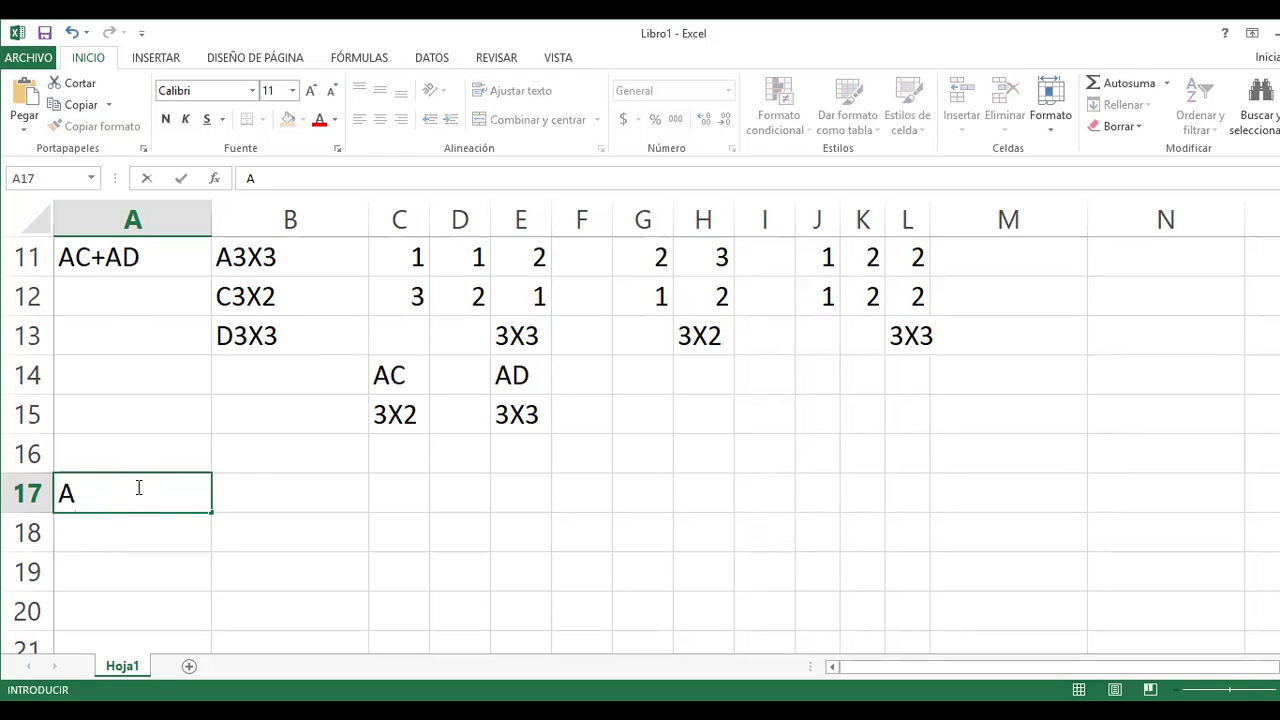
key(Right)
key(Down)
key(Left)
text(2X3)
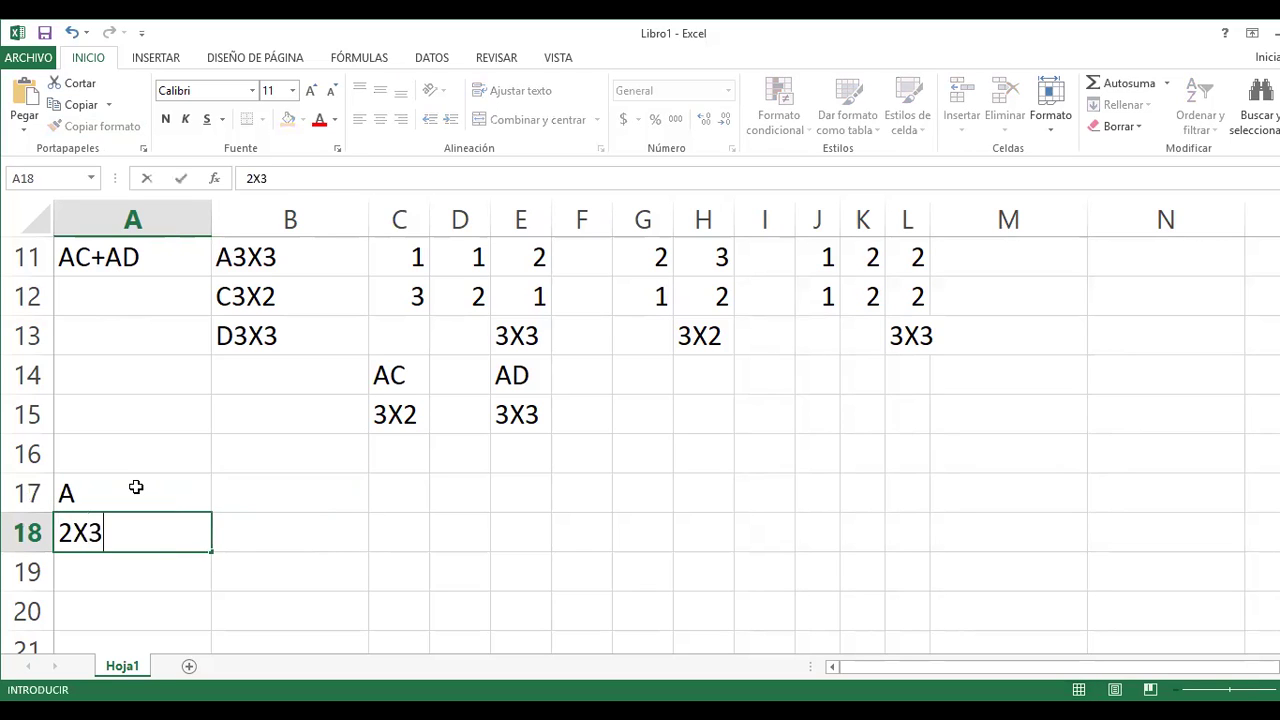
key(Right)
Add matrix label C in cell B17 and its dimensions 3X2 in cell B18
key(Up)
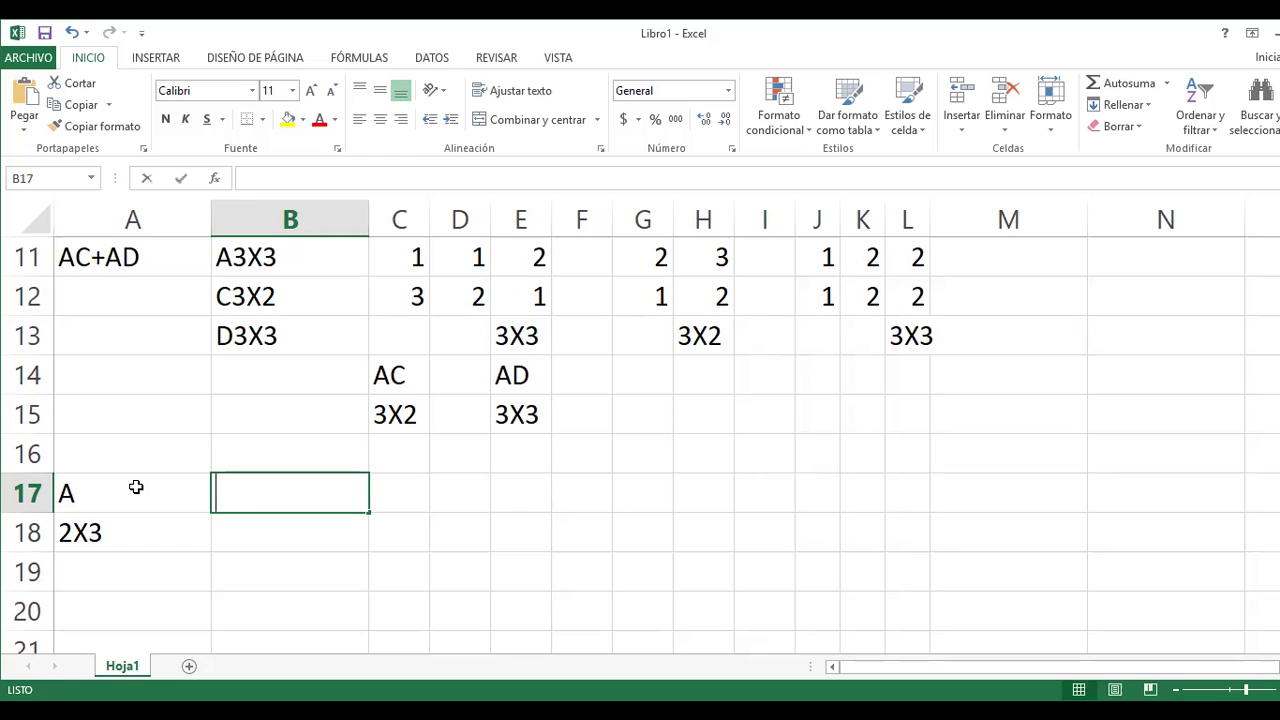
text(C)
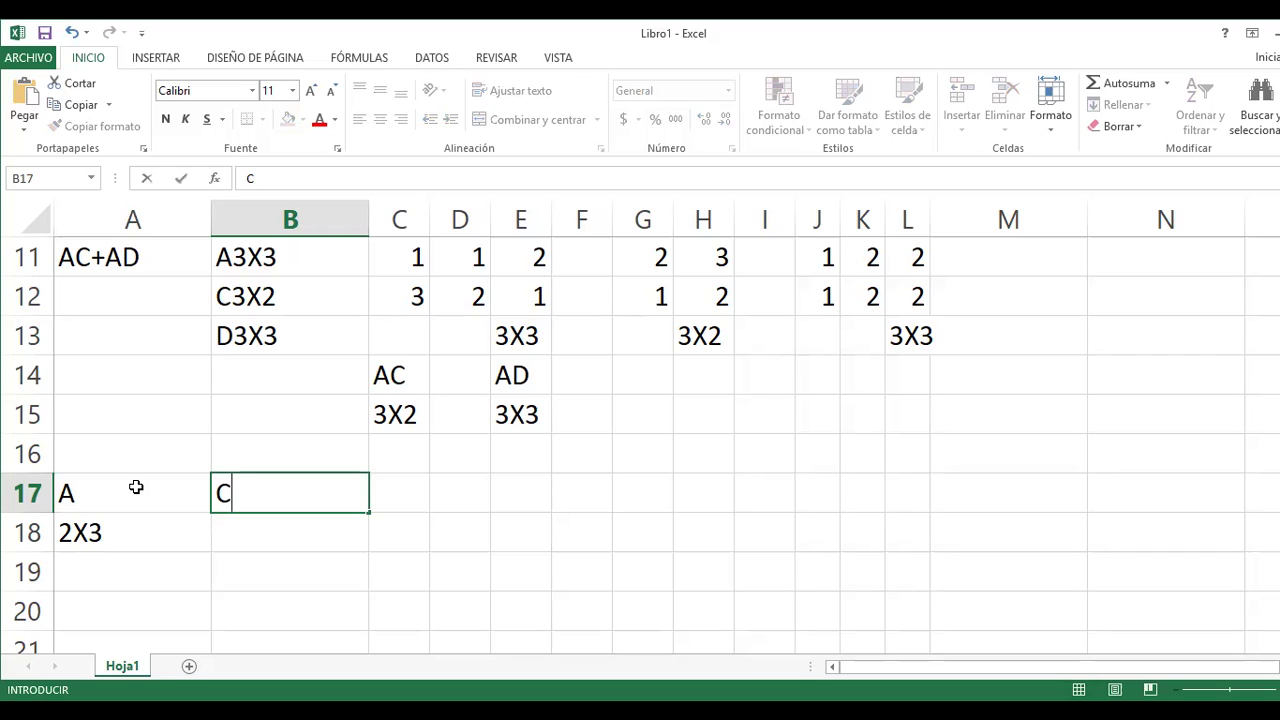
key(Return)
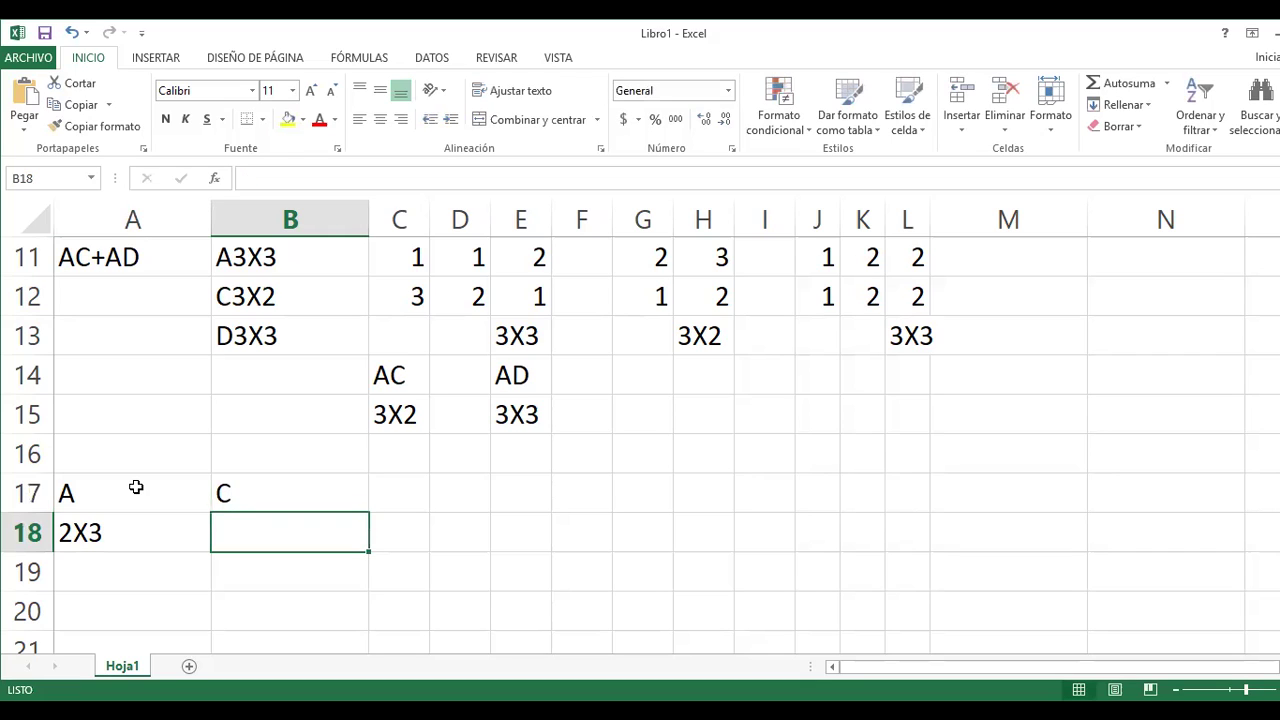
text(3X2)
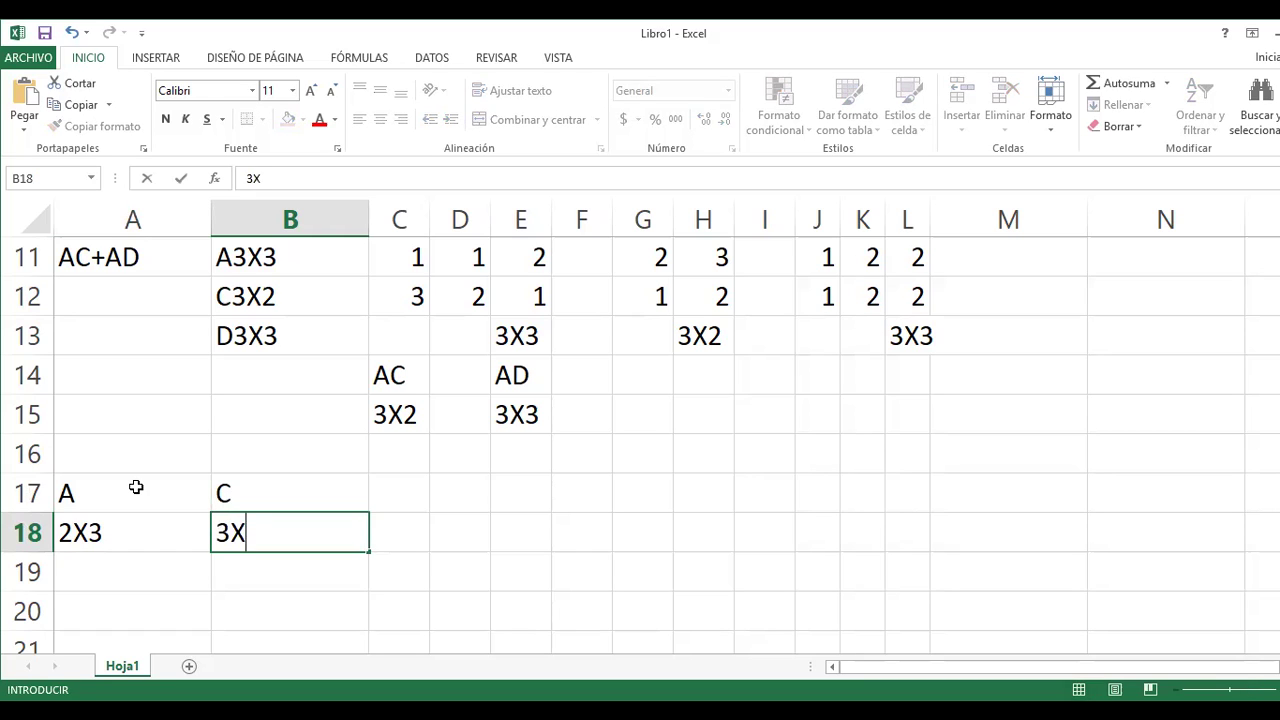
key(Tab)
Add matrix label D in cell C17 and its dimensions 3X3 in cell C18
key(Up)
key(Right)
key(Left)
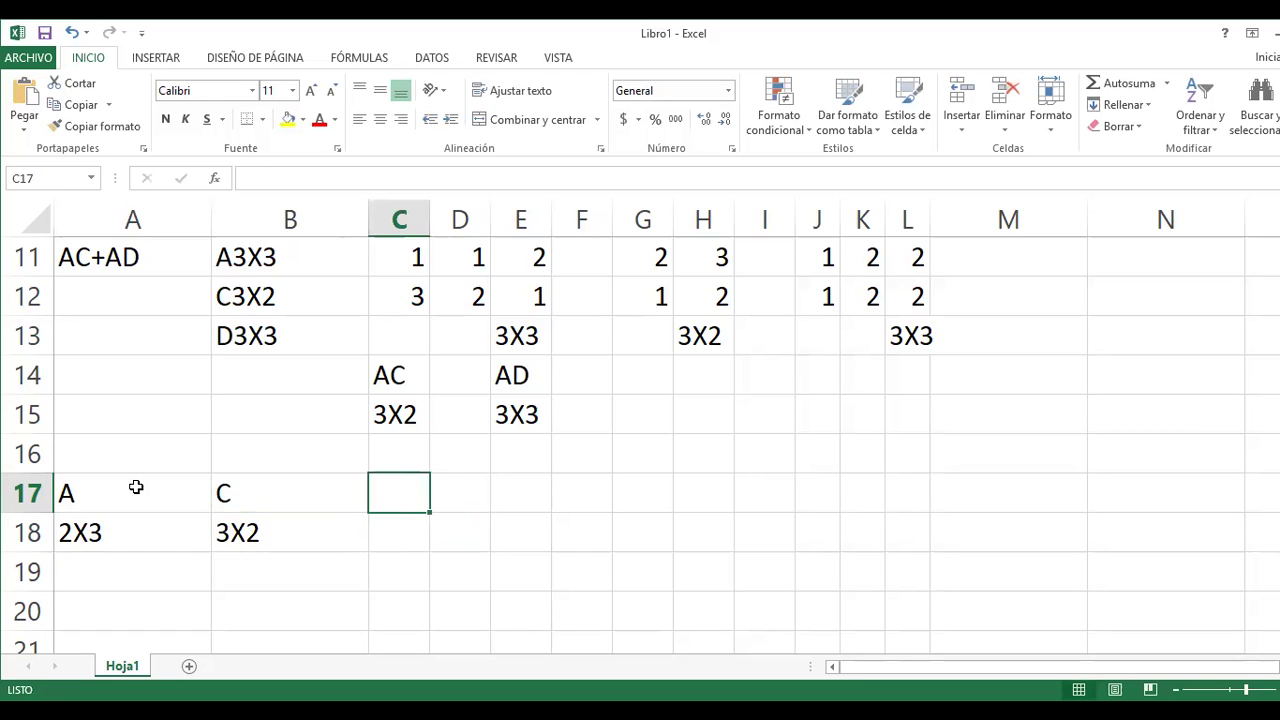
text(D)
key(Tab)
key(Return)
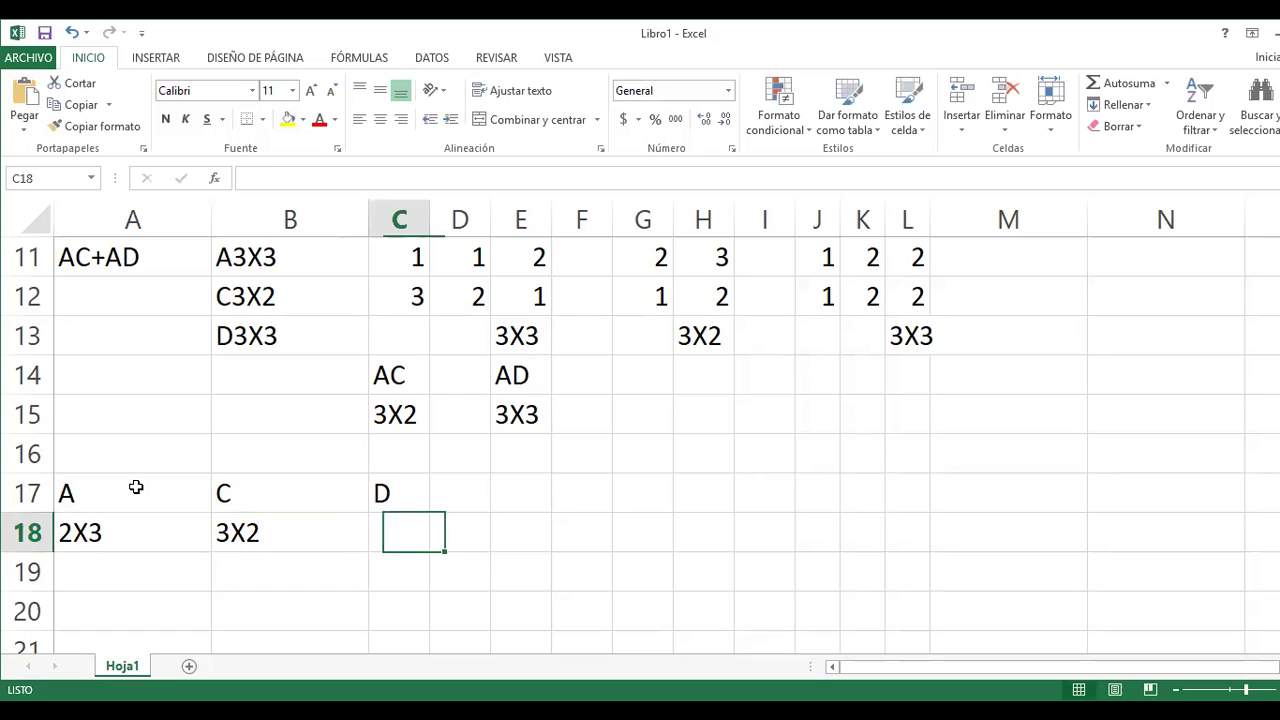
text(3X3)
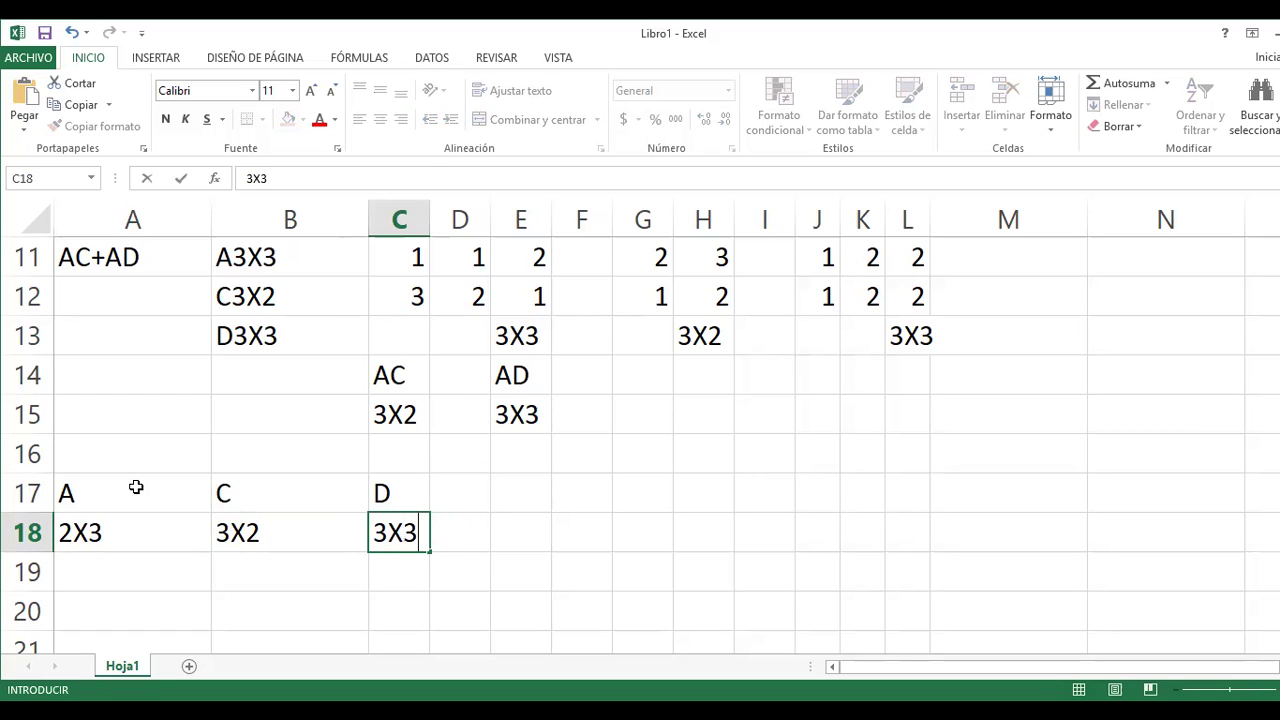
key(Return)
key(Return)
key(Up)
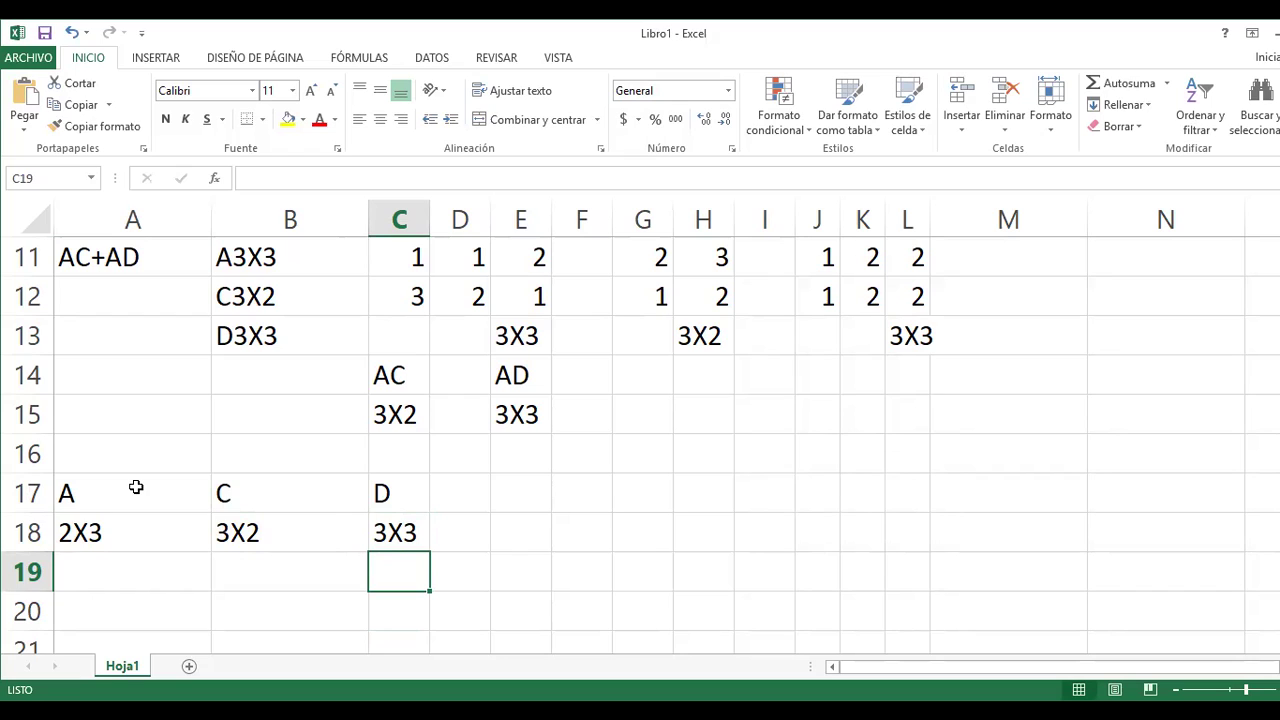
key(Up)
key(Down)
key(Down)
key(Up)
key(Up)
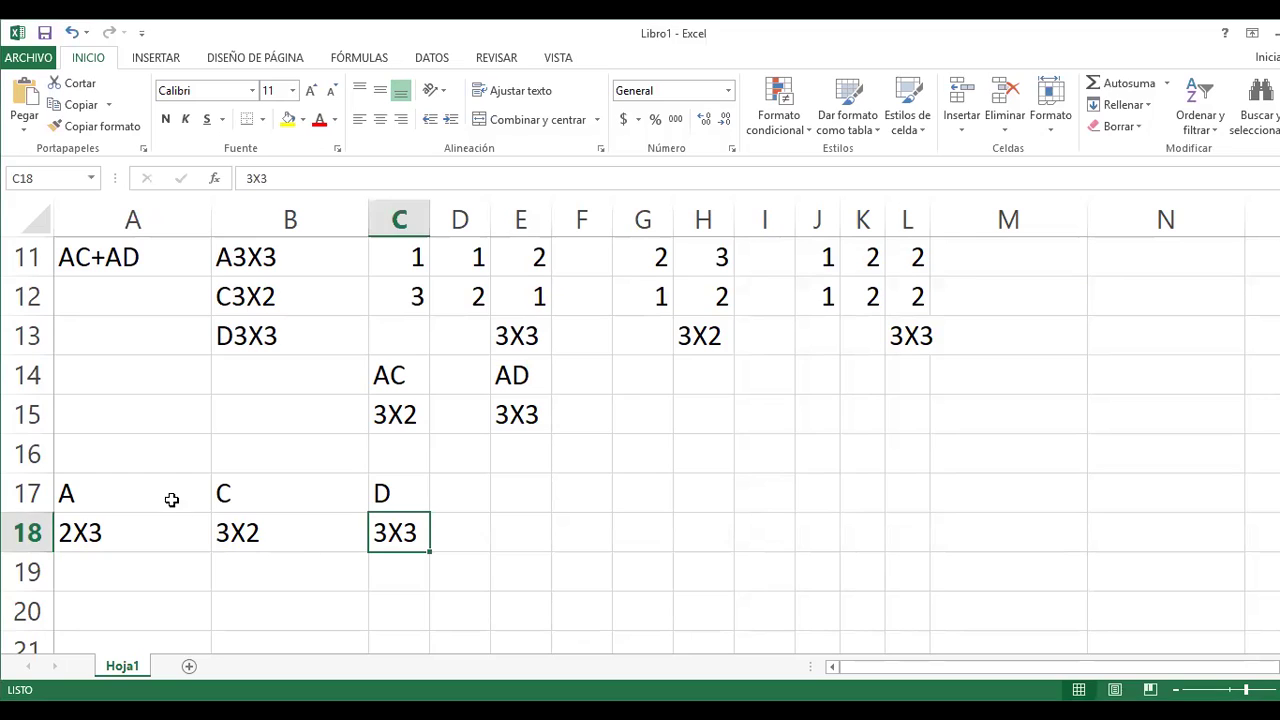
Copy the expression AC+AD from cell A11 into cell A21
click(66, 262)
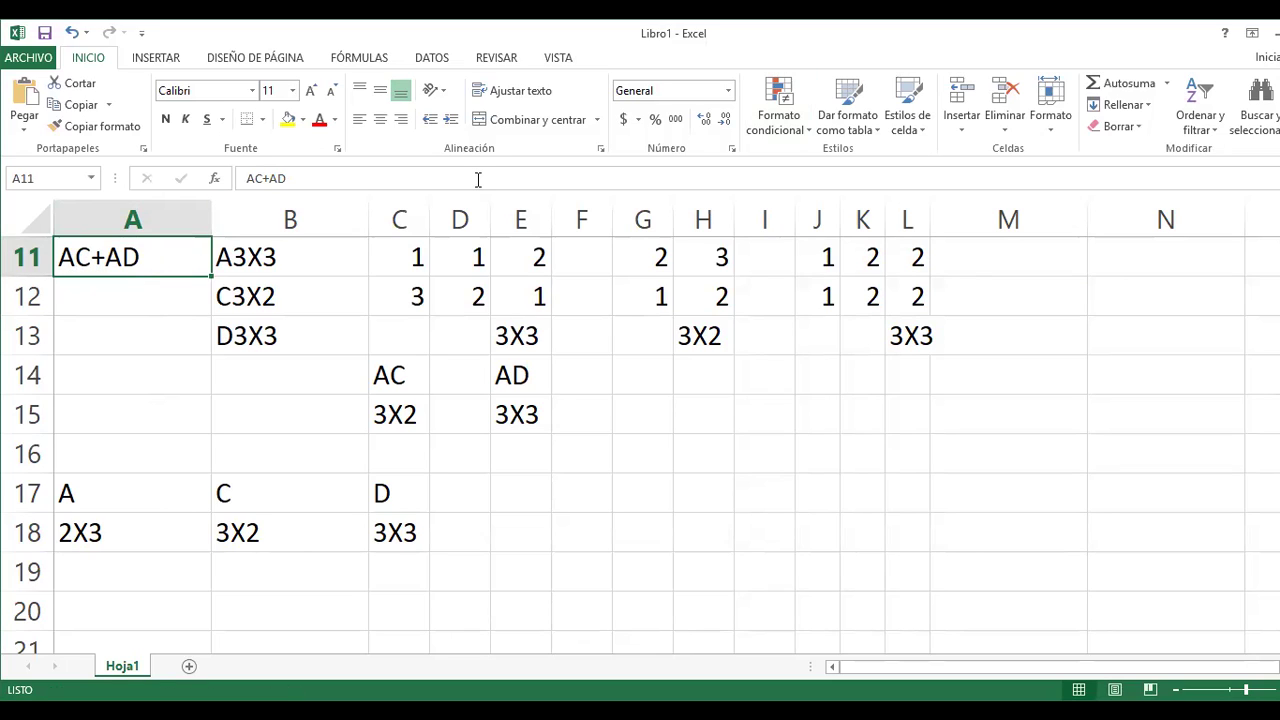
click(84, 273)
click(108, 610)
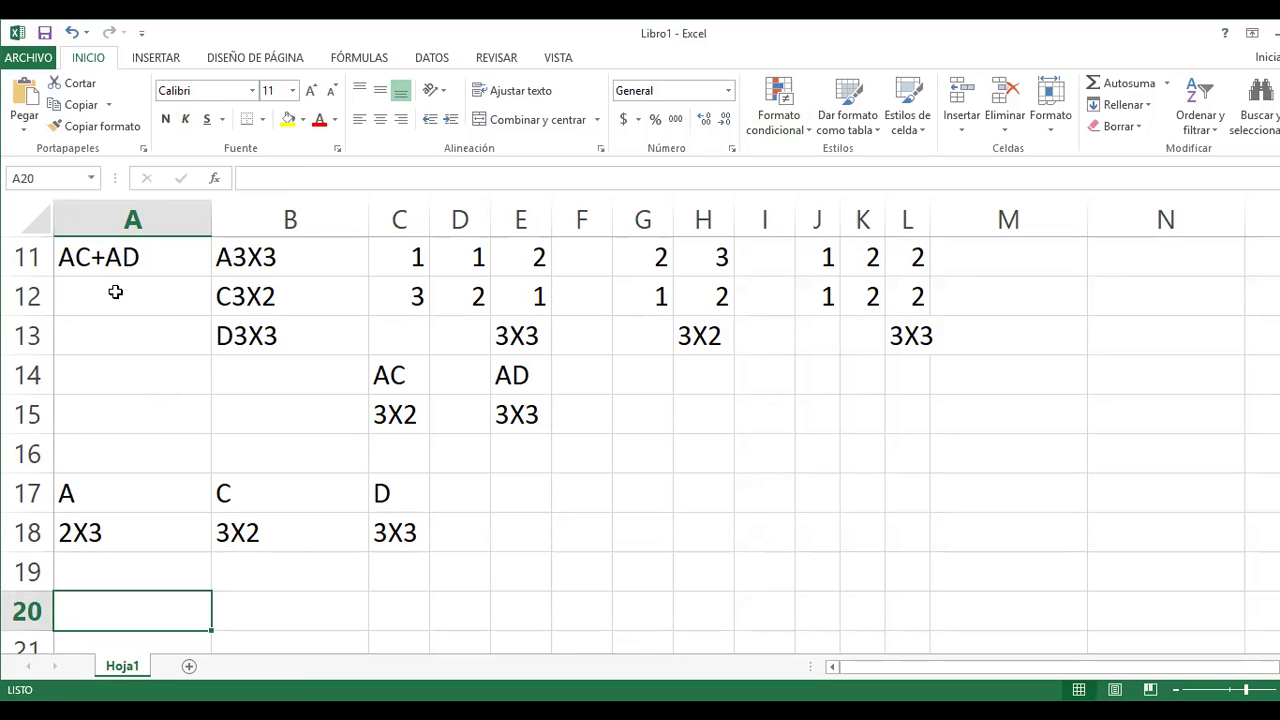
click(89, 246)
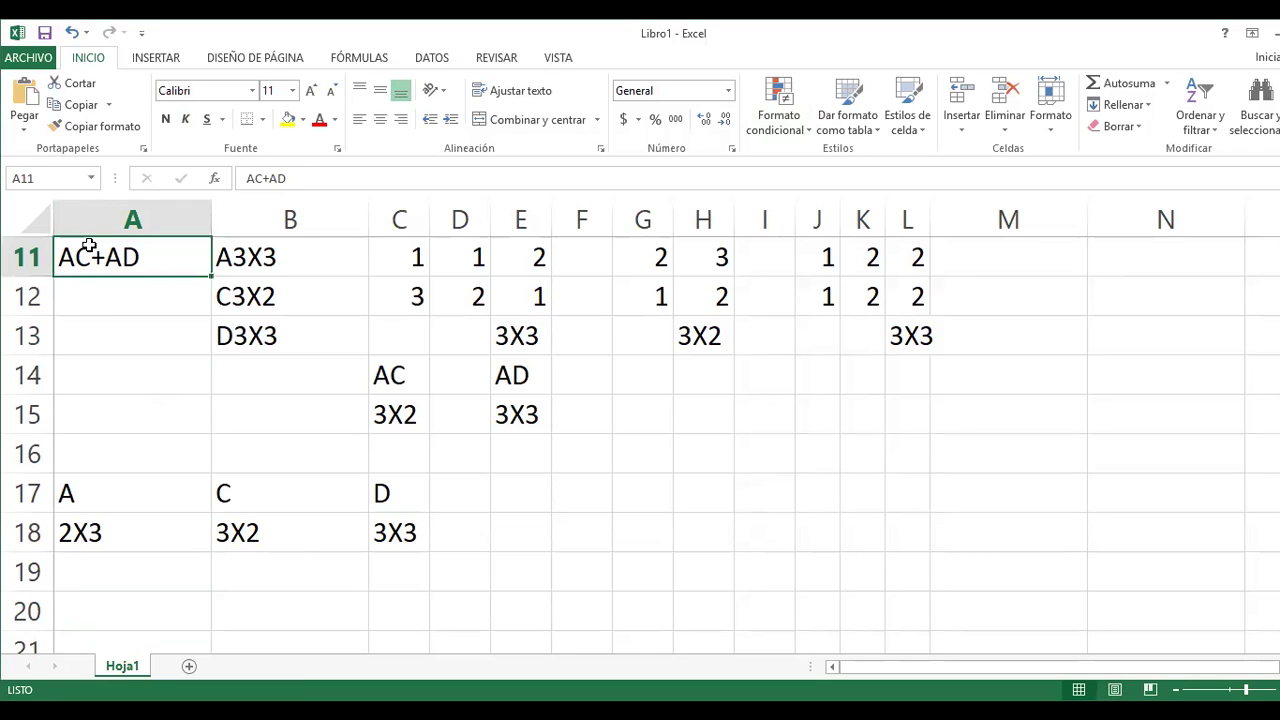
key(ctrl+c)
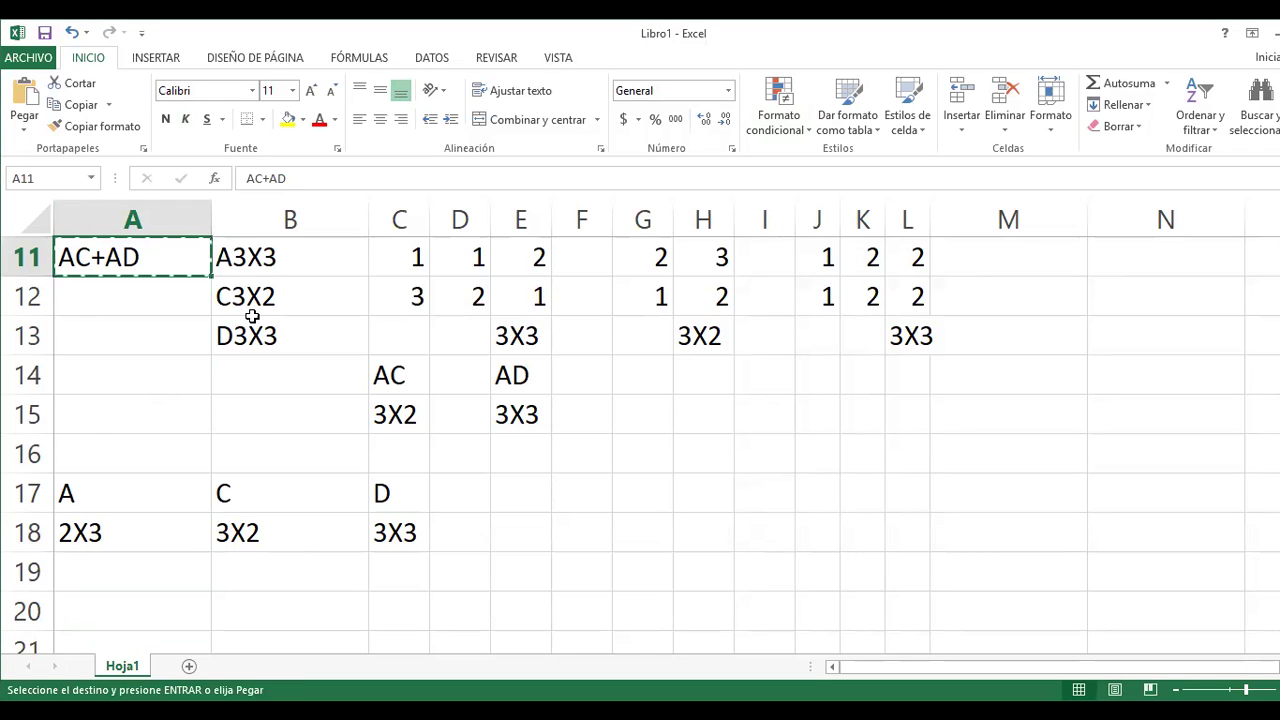
scroll(251, 317, down, 2)
click(124, 402)
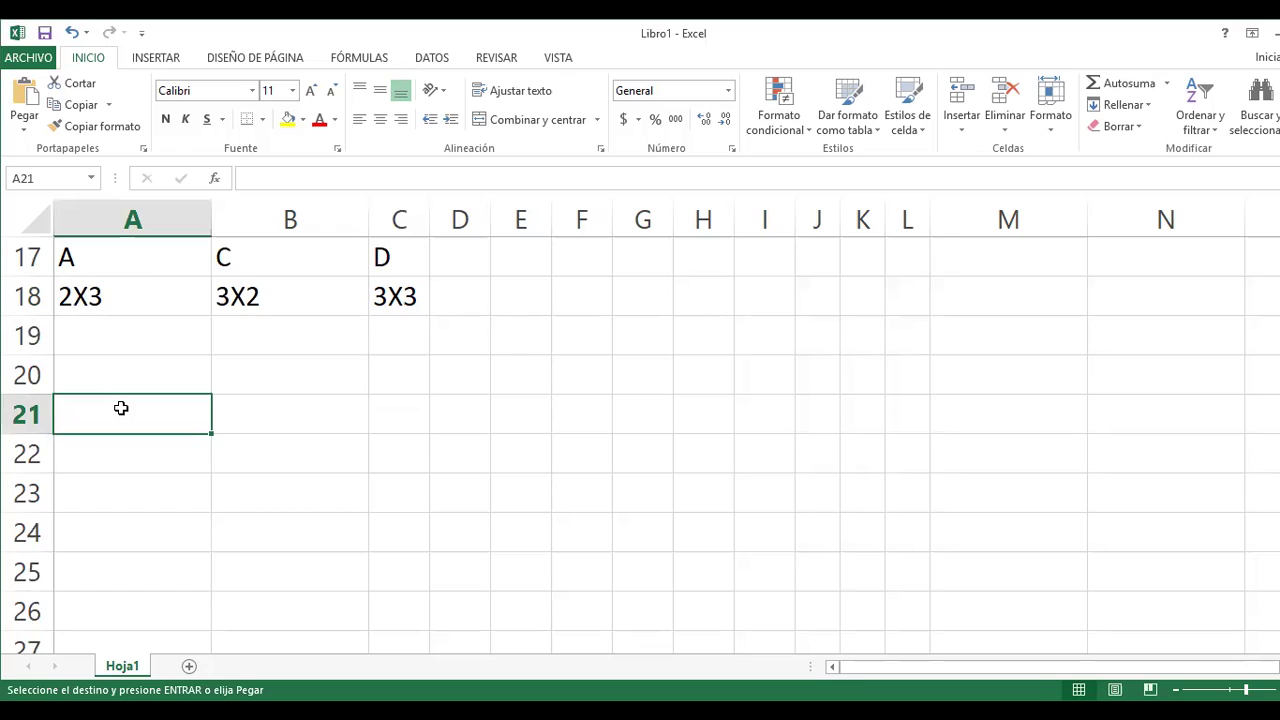
key(ctrl+v)
click(325, 442)
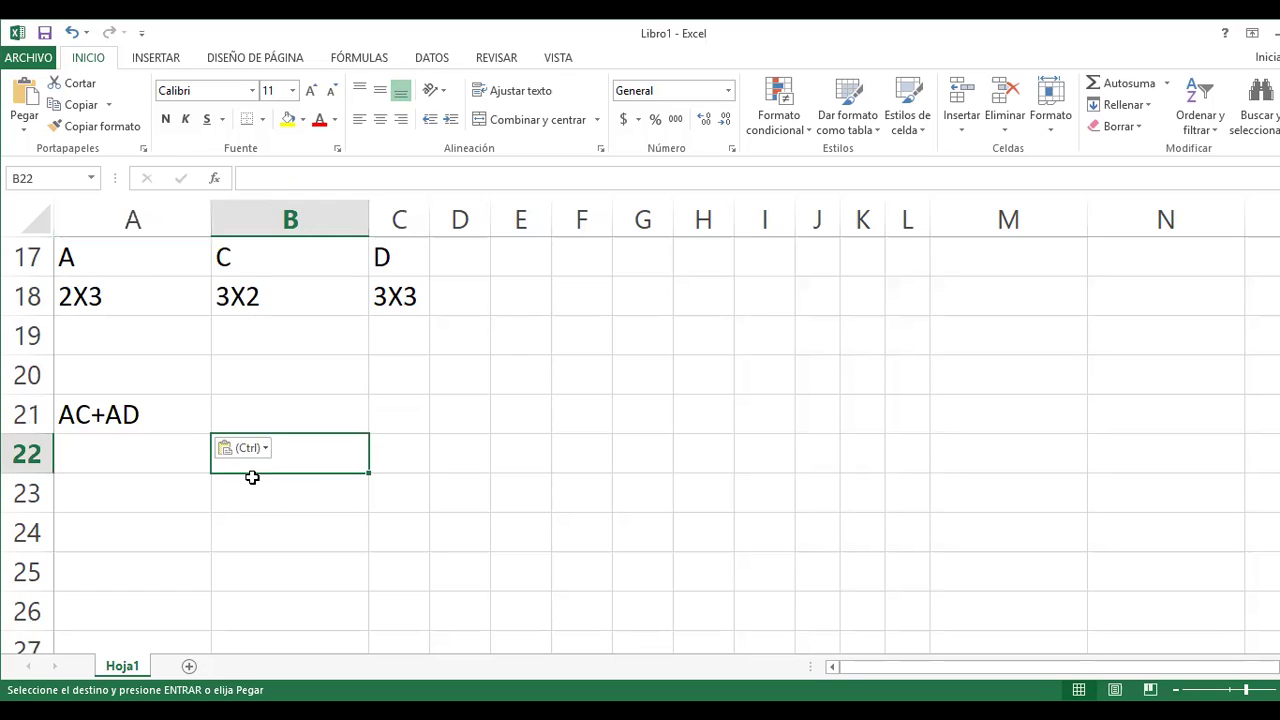
Enter a 2x2 matrix labelled A in cell C21, with rows 1, 2 and 3, 1 in cells C22:D23
click(394, 406)
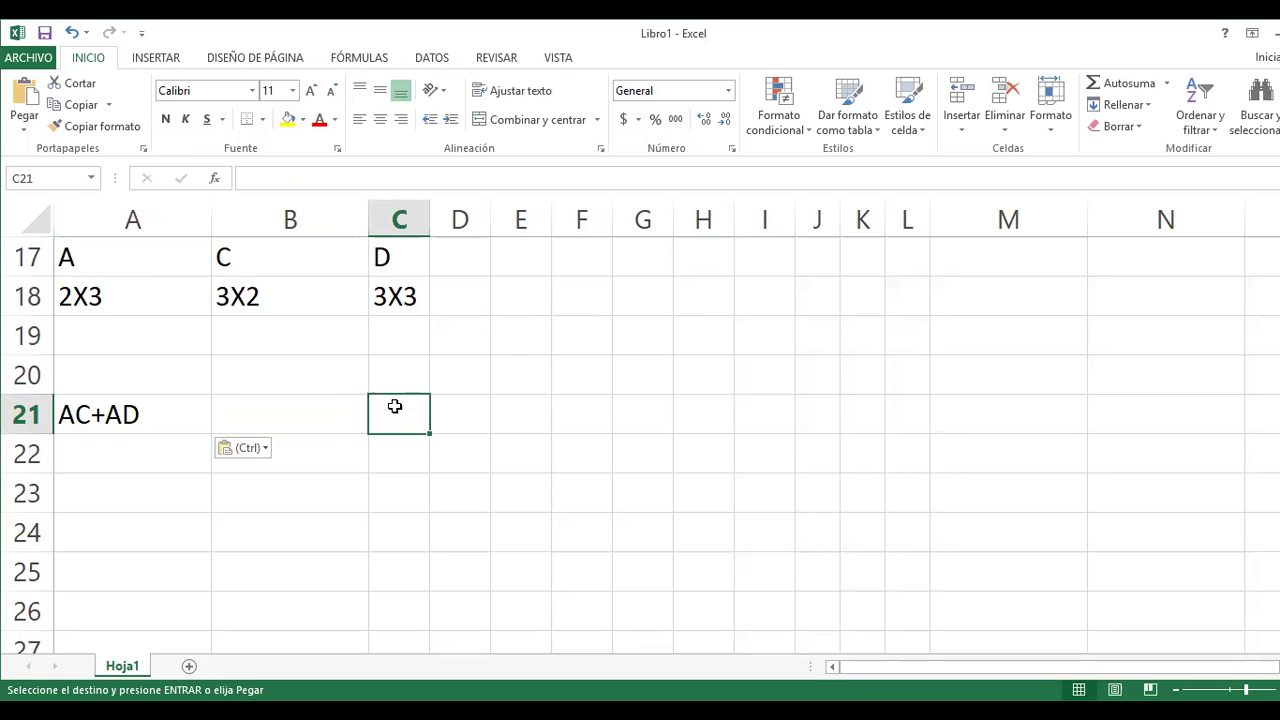
text(A)
key(Return)
text(1)
key(Tab)
text(2)
key(Return)
text(3)
key(Tab)
text(1)
key(Tab)
Add the label C for the second matrix in cell F21
key(Right)
key(Up)
key(Up)
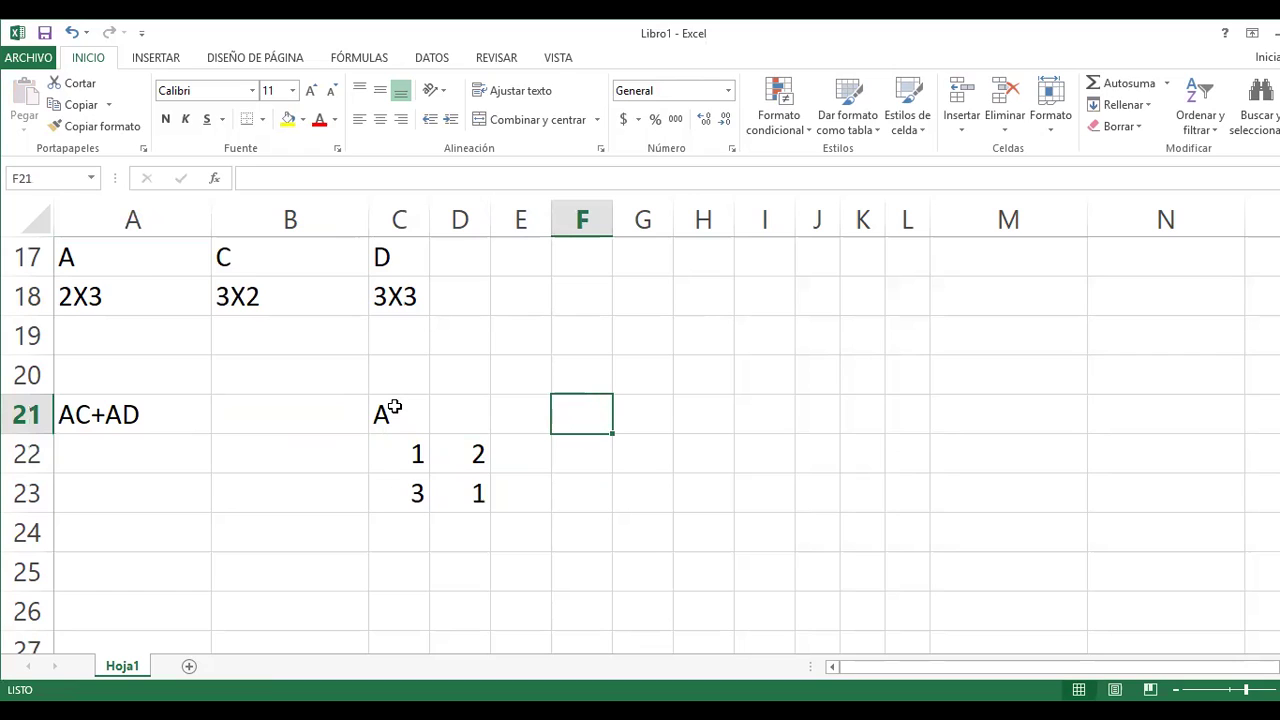
text(V)
key(BackSpace)
text(B)
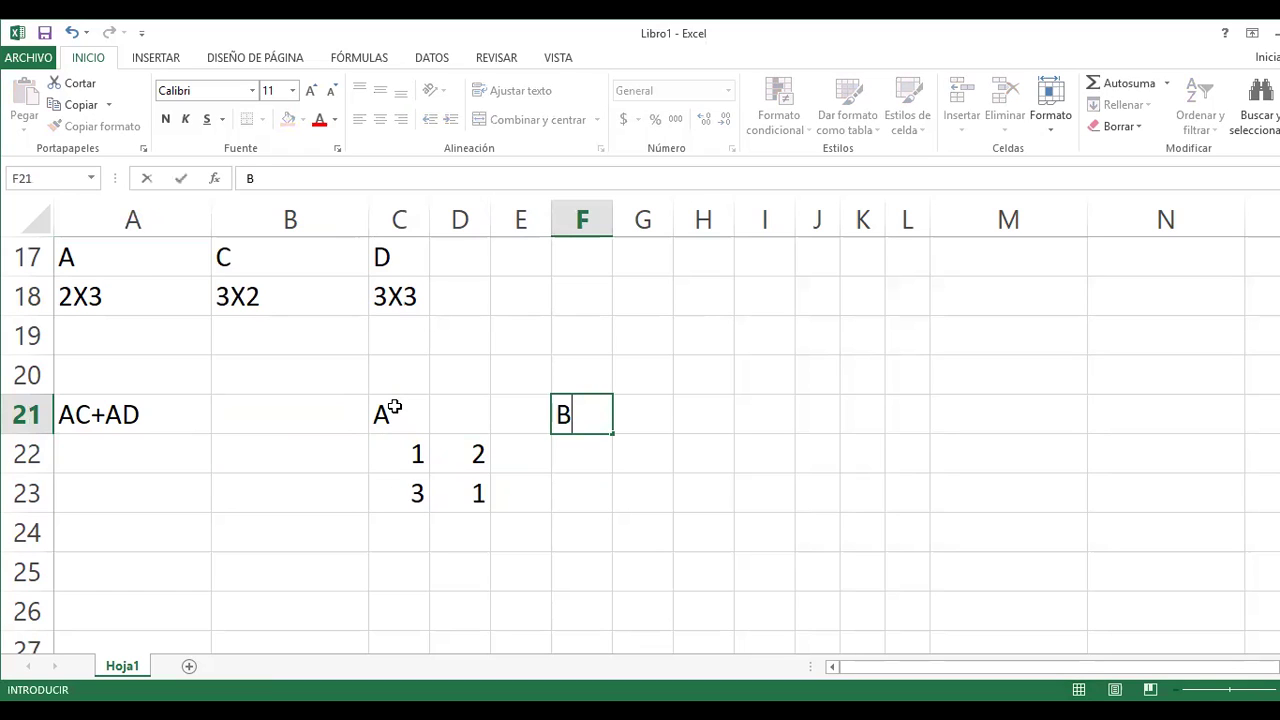
key(BackSpace)
text(C)
key(Return)
Fill the first row of matrix C with 2 and 1 in cells F22 and G22
text(2)
key(Right)
text(12)
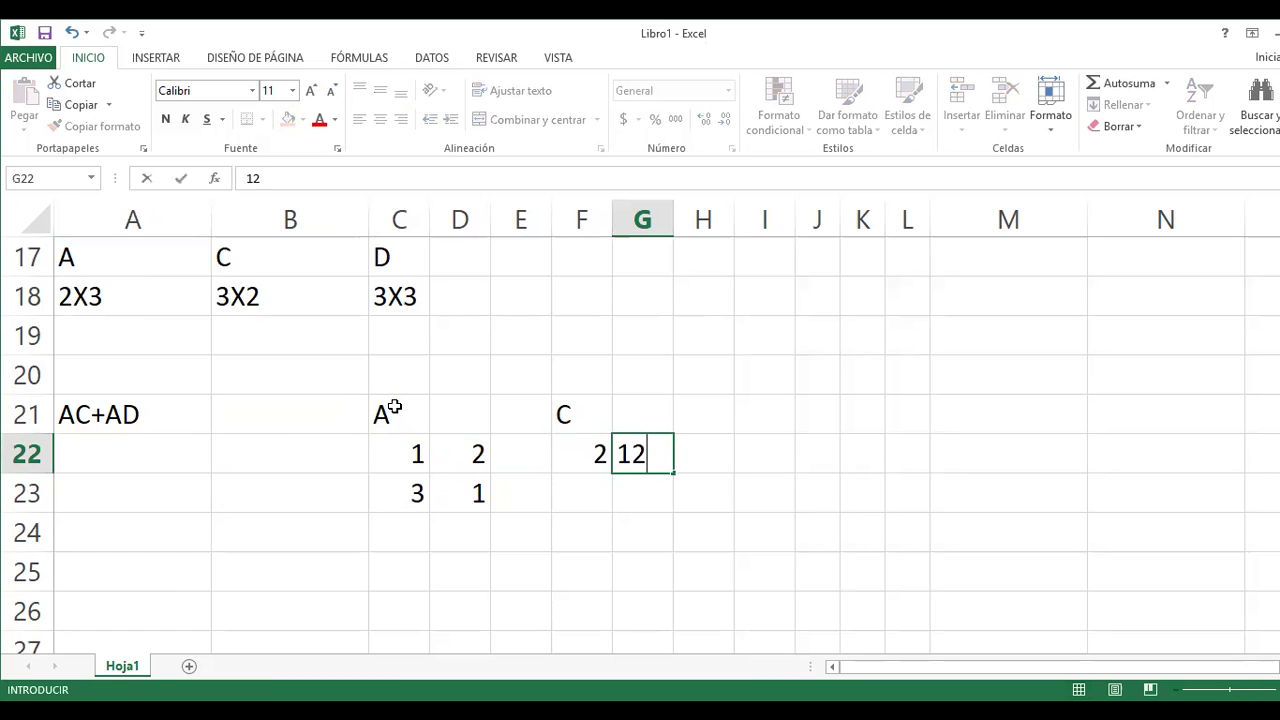
key(Return)
key(Up)
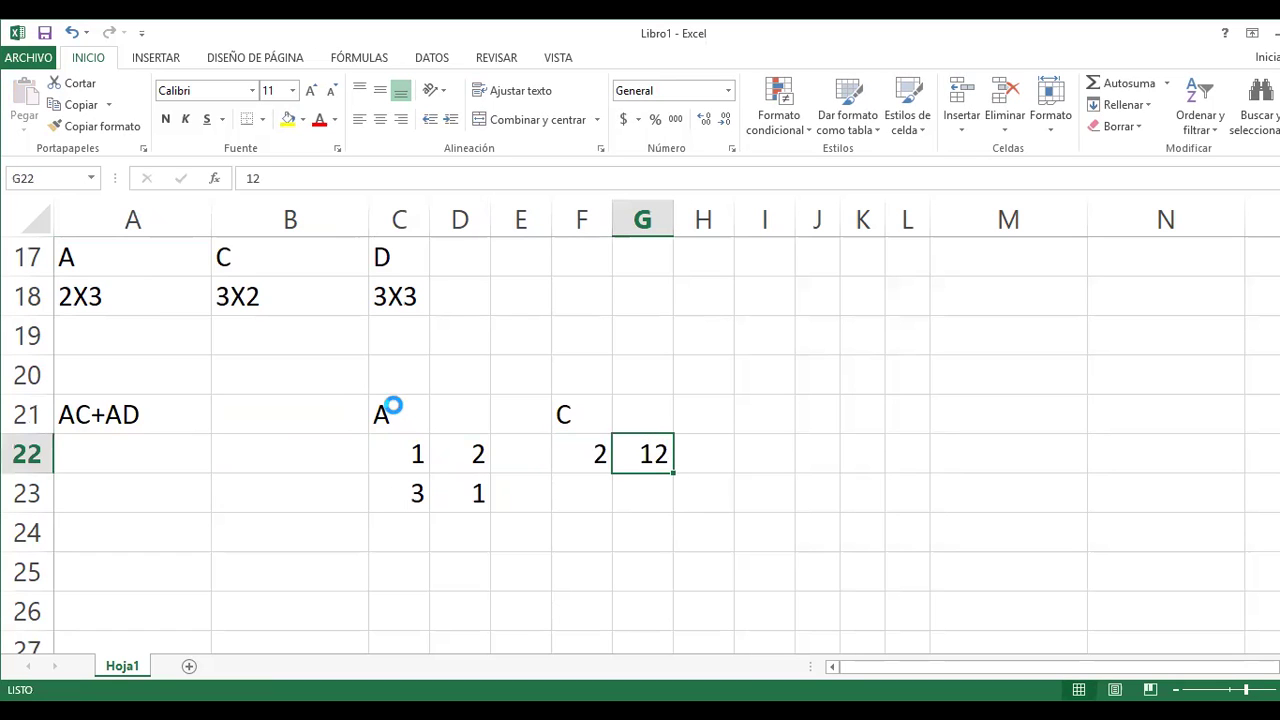
key(F12)
key(Escape)
key(Right)
key(Left)
text(1)
key(Return)
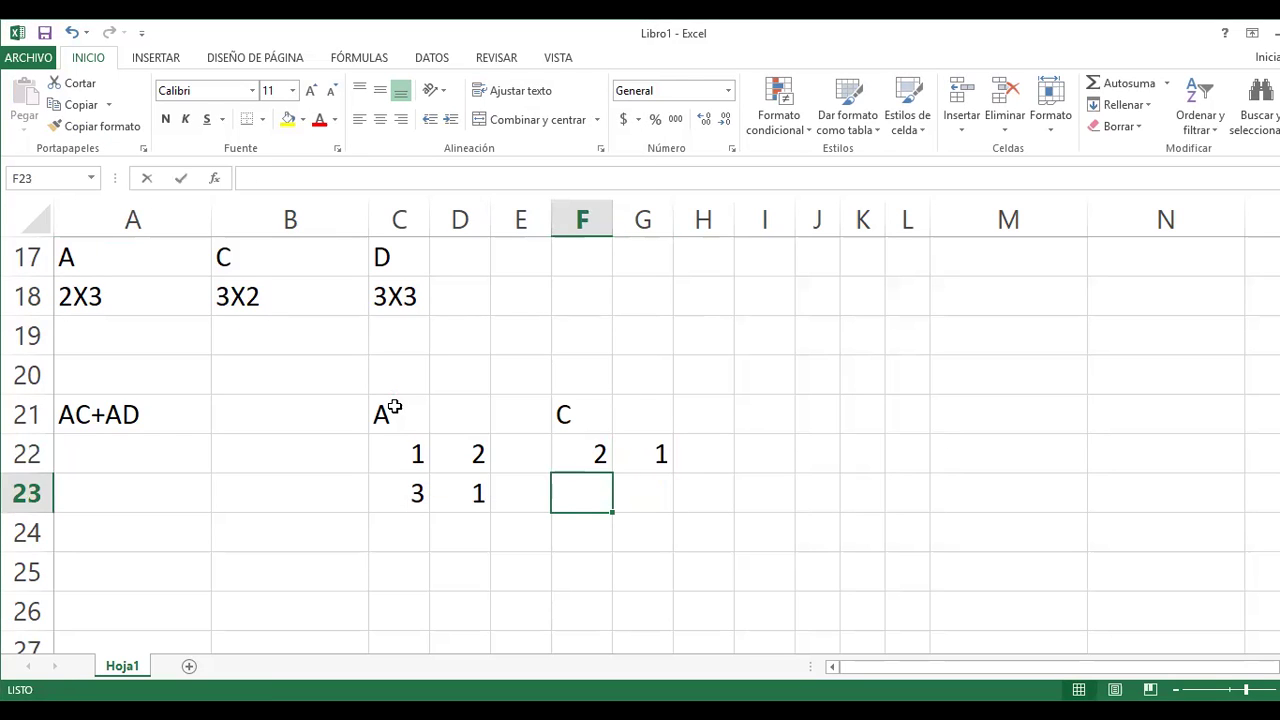
Fill the second row of matrix C with 2 and 2 in cells F23 and G23
text(2)
key(Right)
text(2)
key(Return)
key(Up)
key(Up)
key(Up)
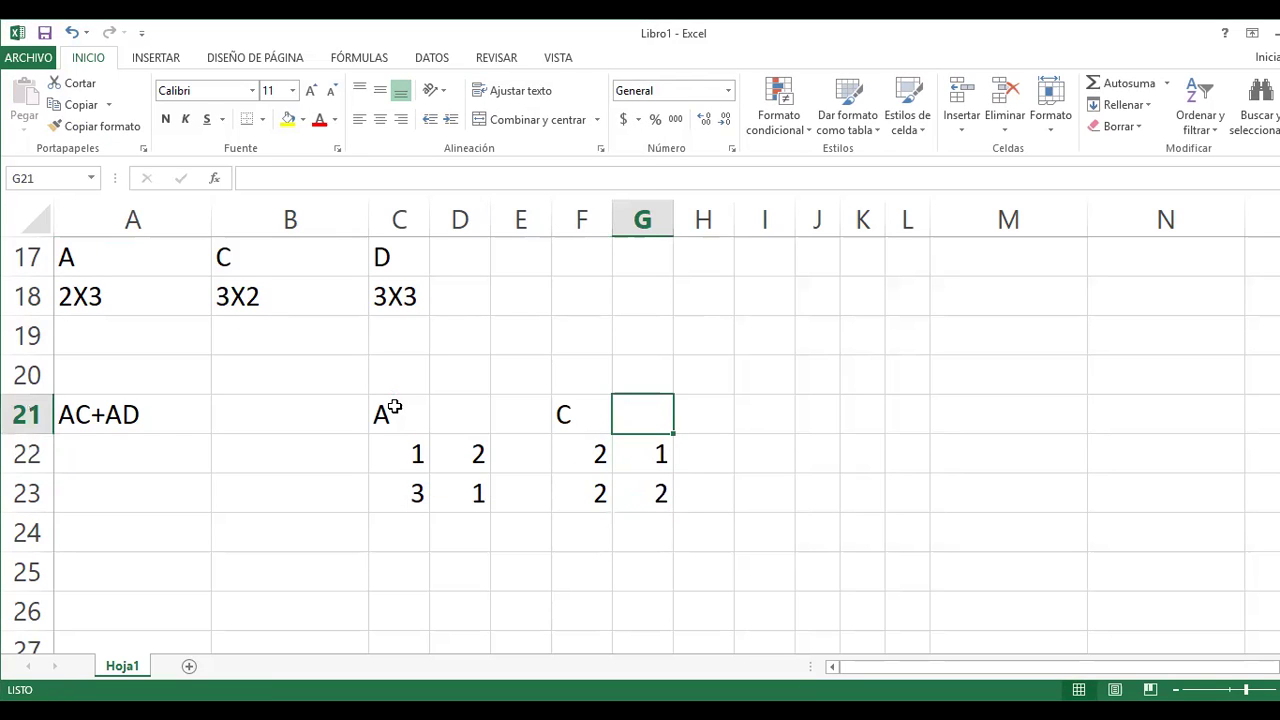
Enter a 2x2 matrix labelled D in cell I21, with rows 3, 1 and 2, 1 in cells I22:J23
key(Right)
key(Right)
text(D)
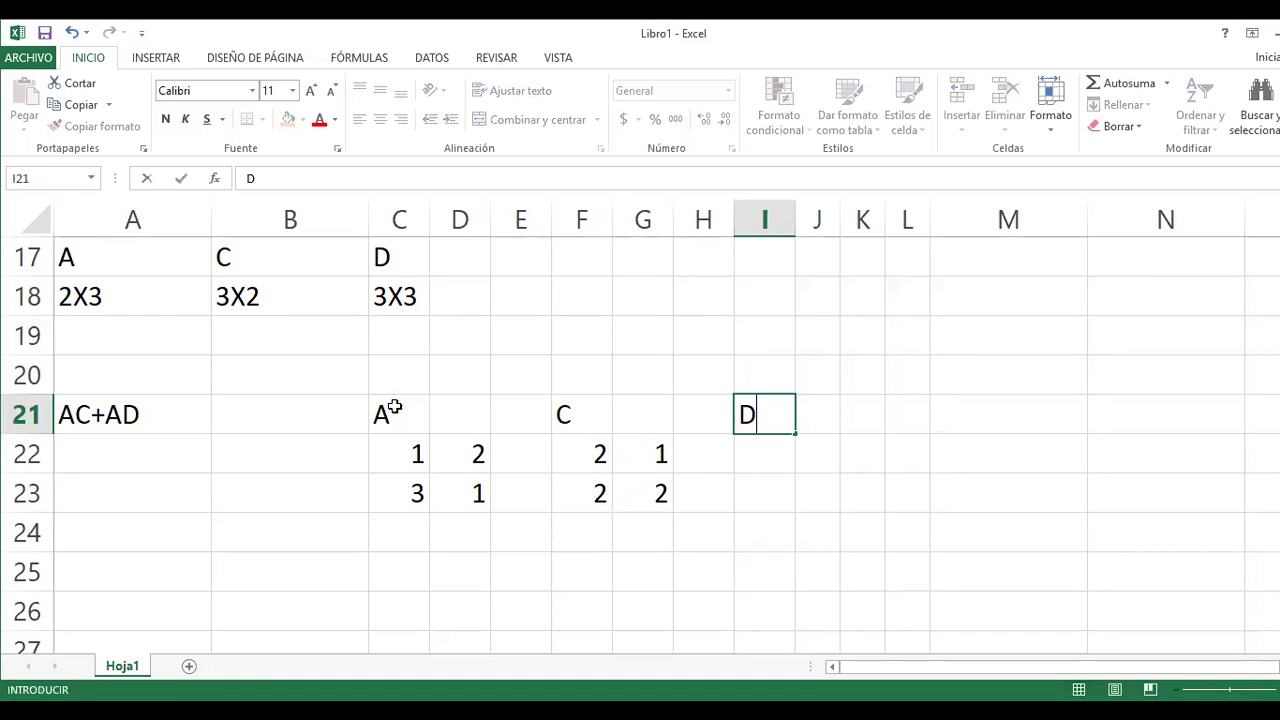
key(Return)
text(3)
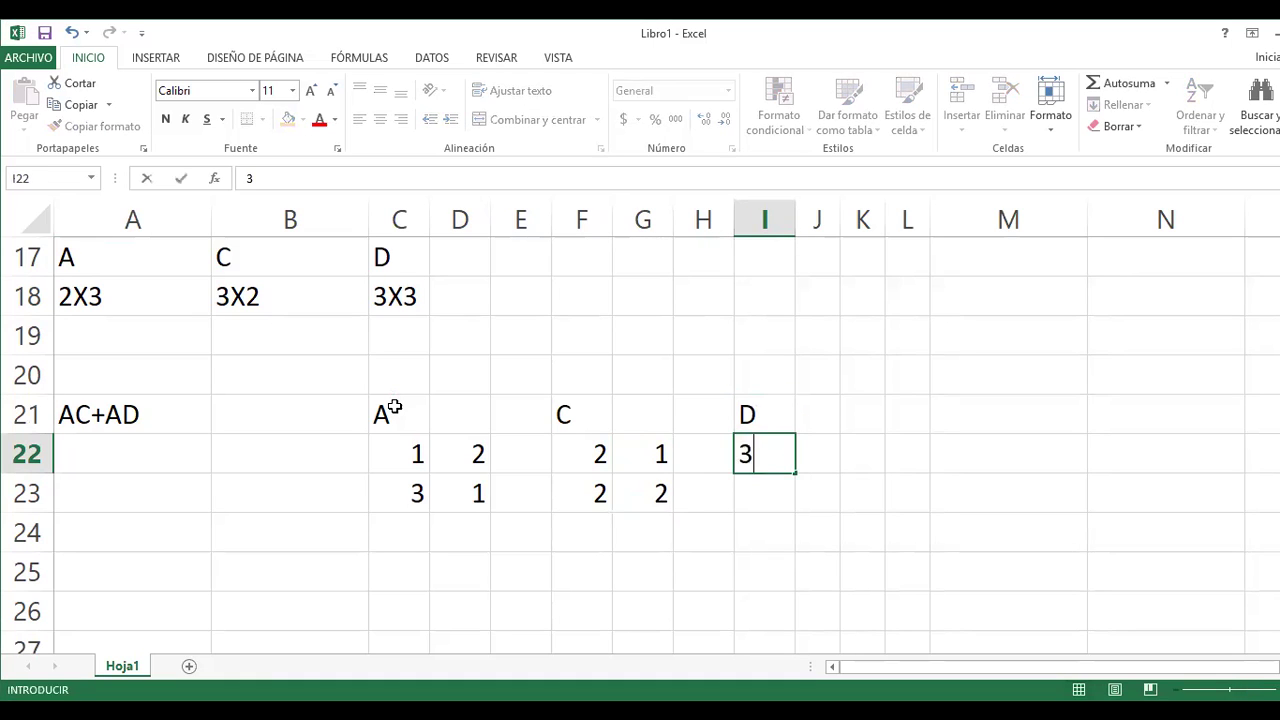
key(Return)
text(2)
key(Right)
text(1)
key(Up)
text(1)
key(Return)
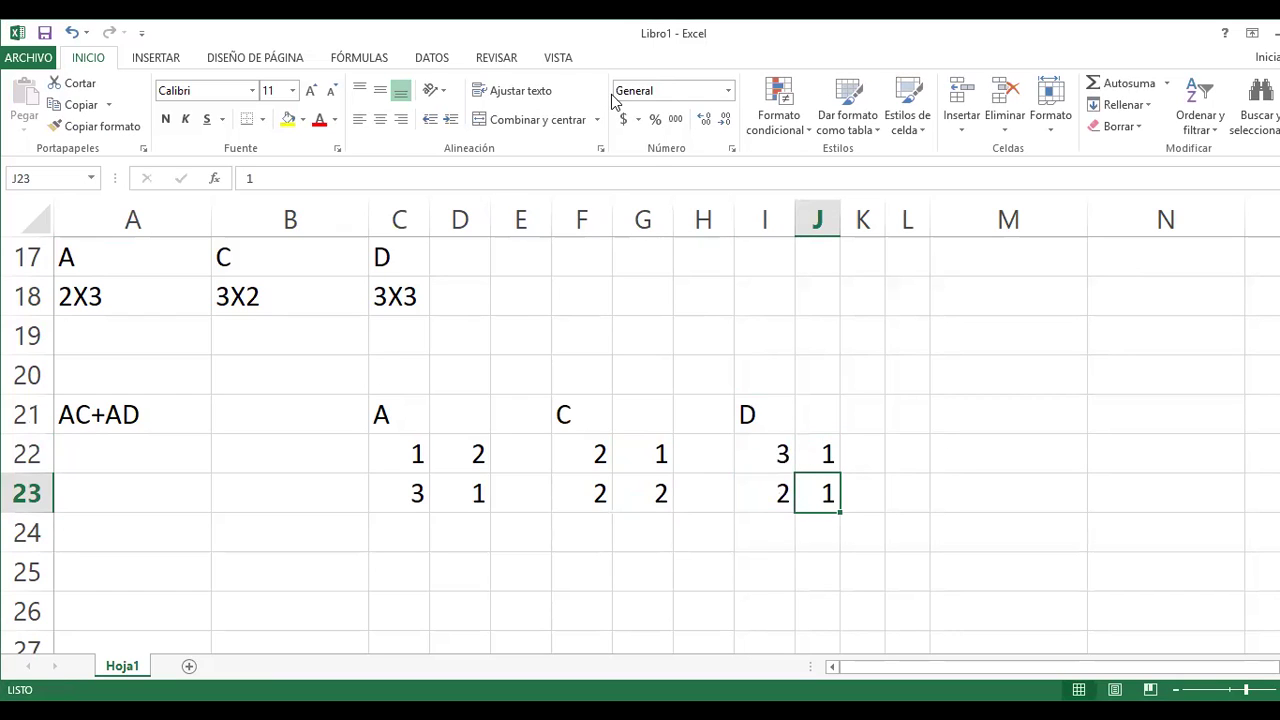
Add the label AC for the first product in cell C25
click(389, 578)
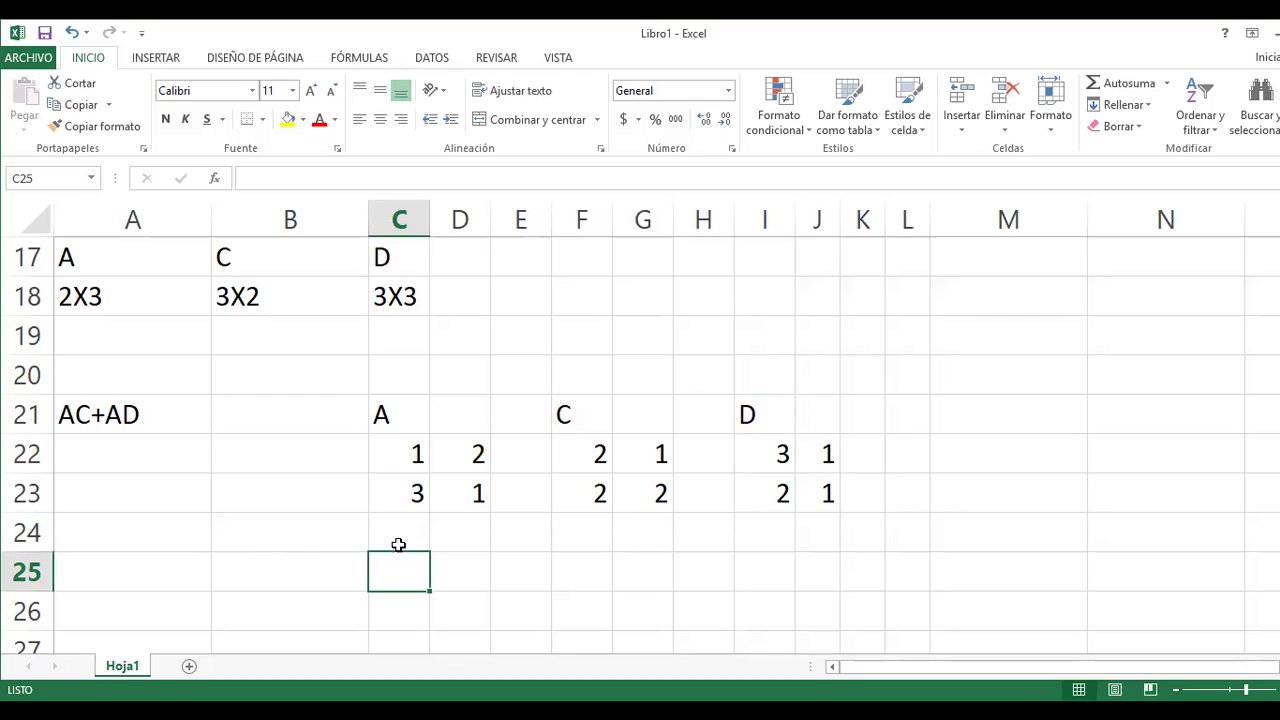
click(363, 562)
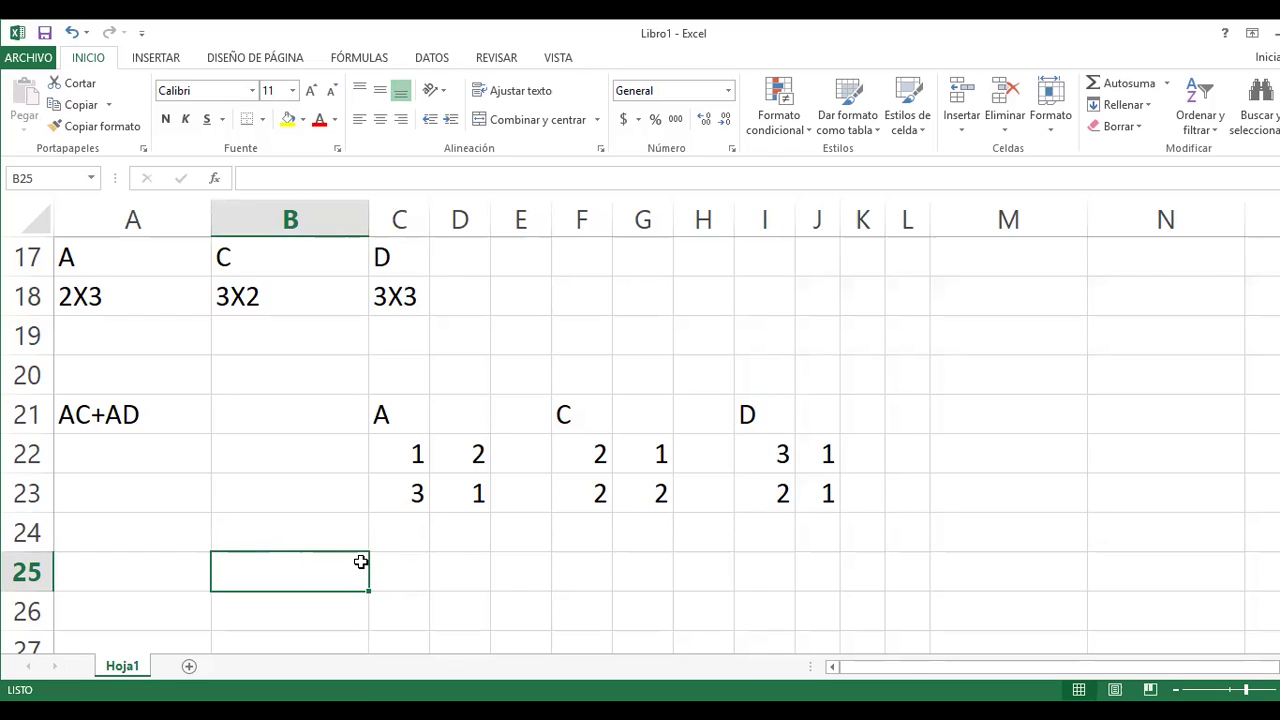
key(Right)
text(aC)
key(BackSpace)
key(BackSpace)
text(a)
key(BackSpace)
text(AC)
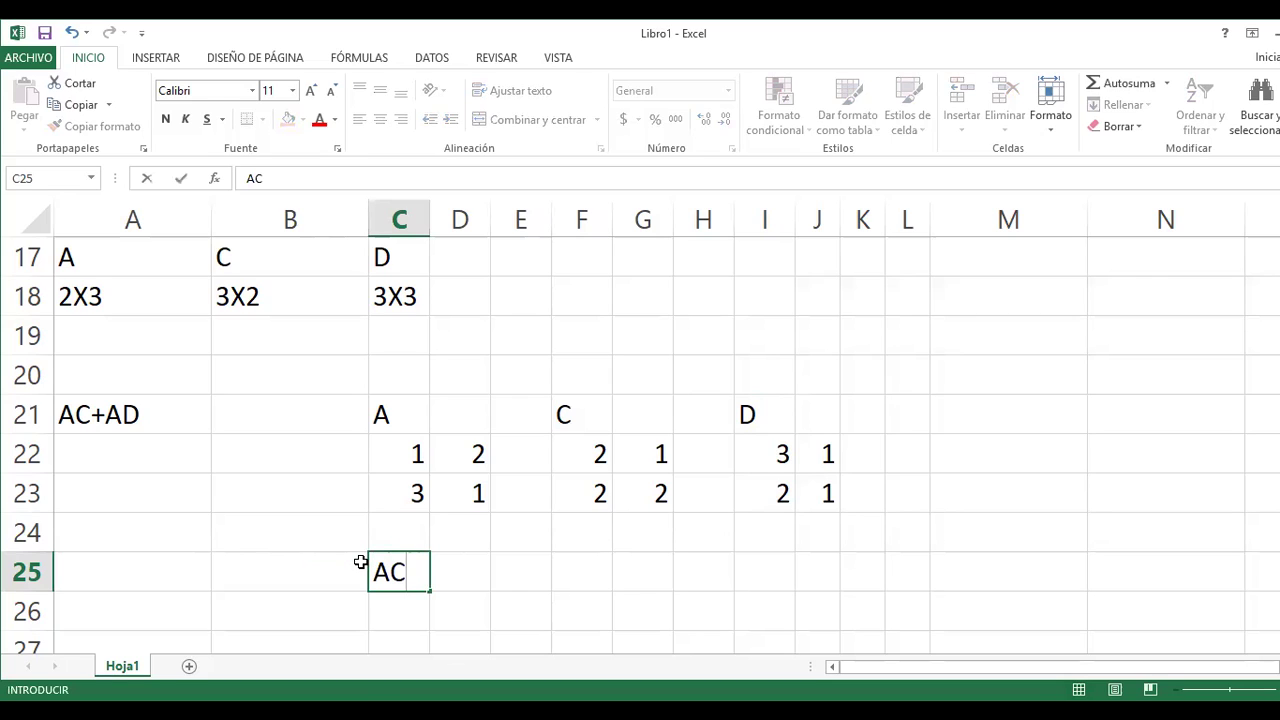
key(Return)
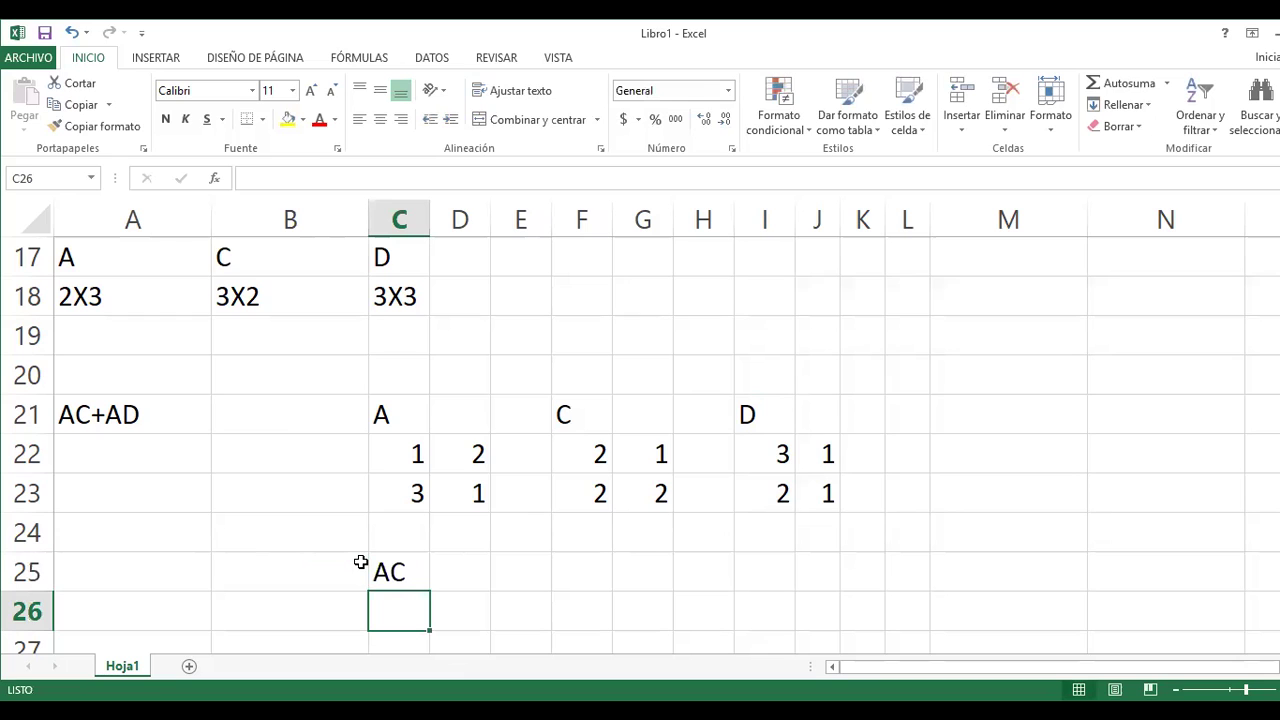
Try to compute the product AC in cells C26:D27 with the formula =MMULT(C22:D24;F22:G23)
key(shift+Down)
key(shift+Right)
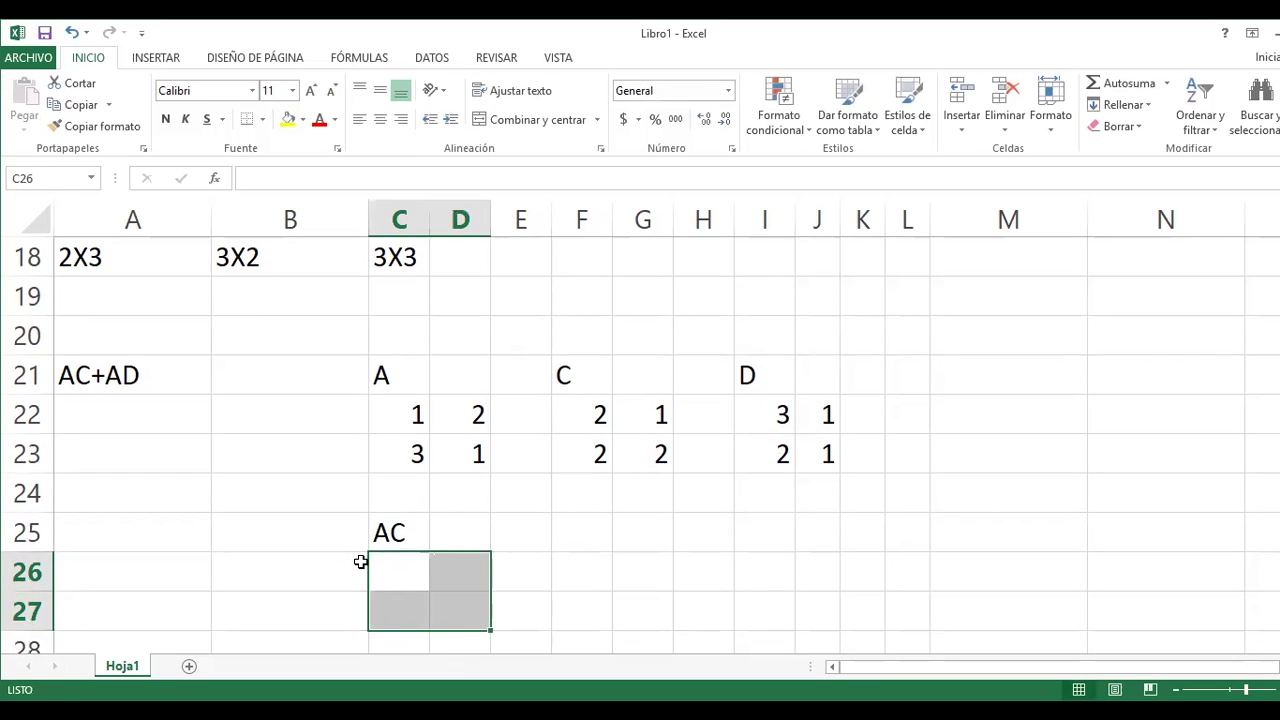
text(=MM)
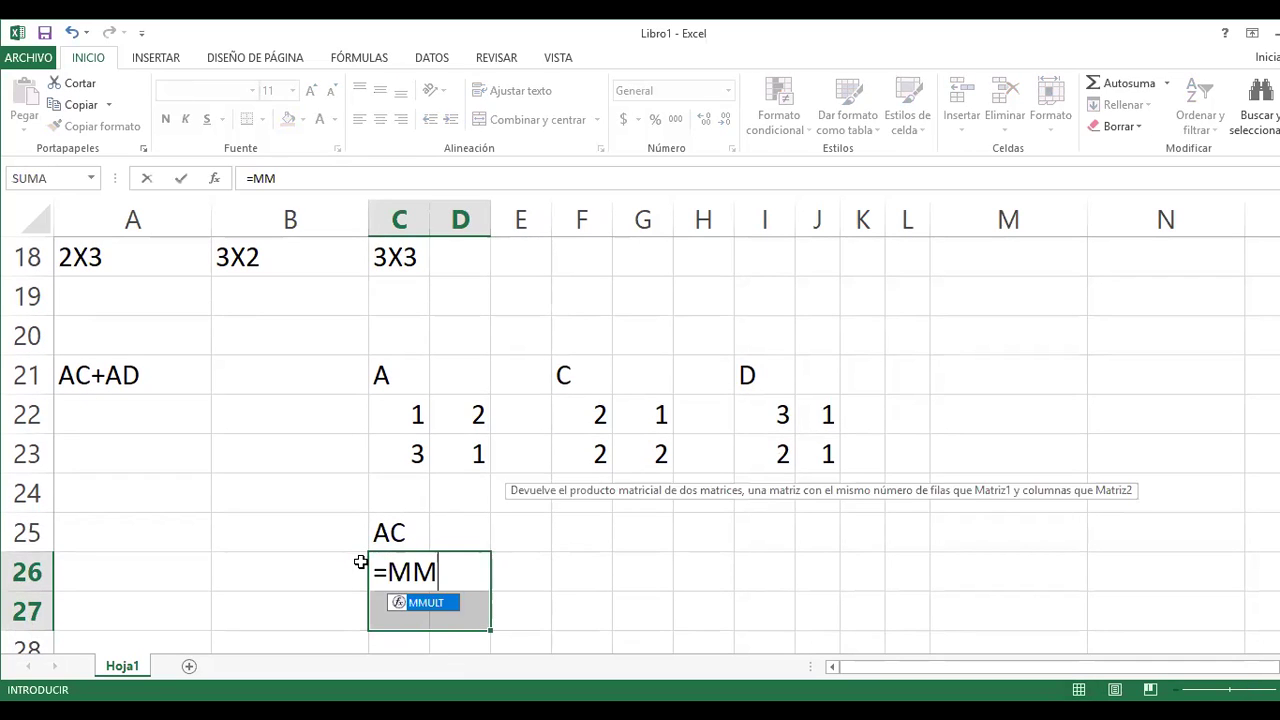
key(Tab)
click(414, 414)
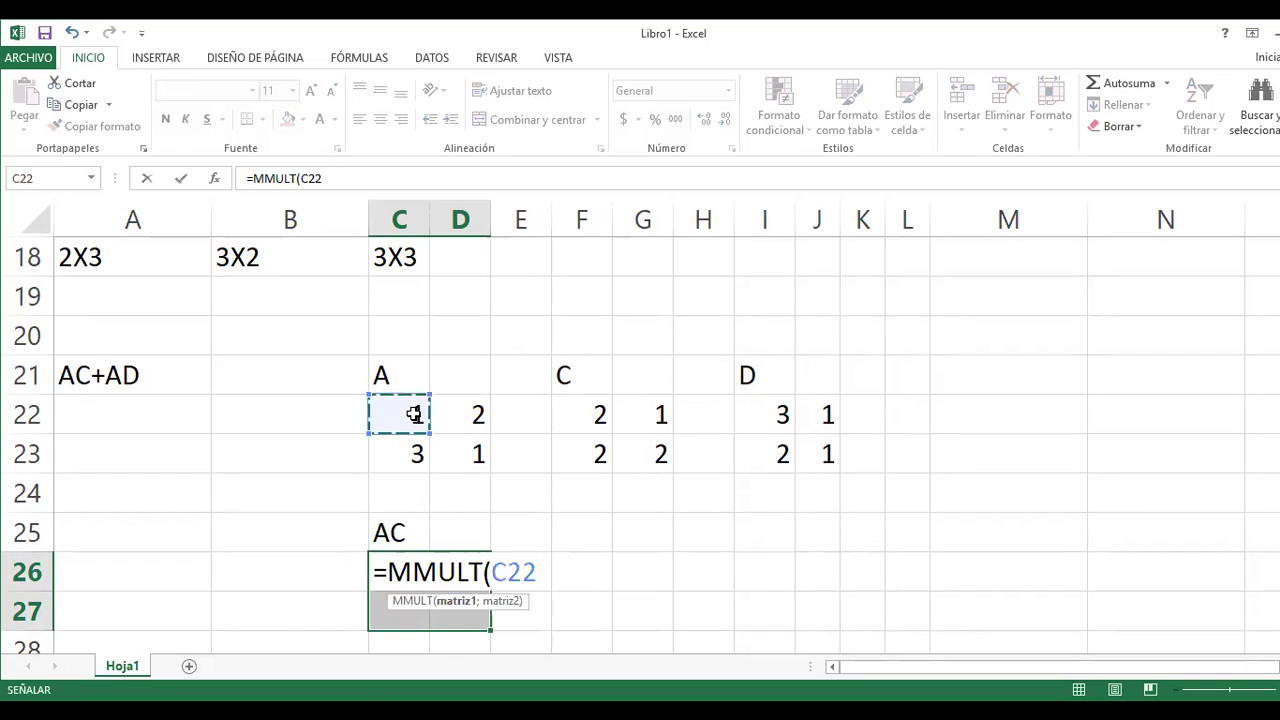
key(shift+Right)
key(shift+Down)
key(shift+Down)
text(;)
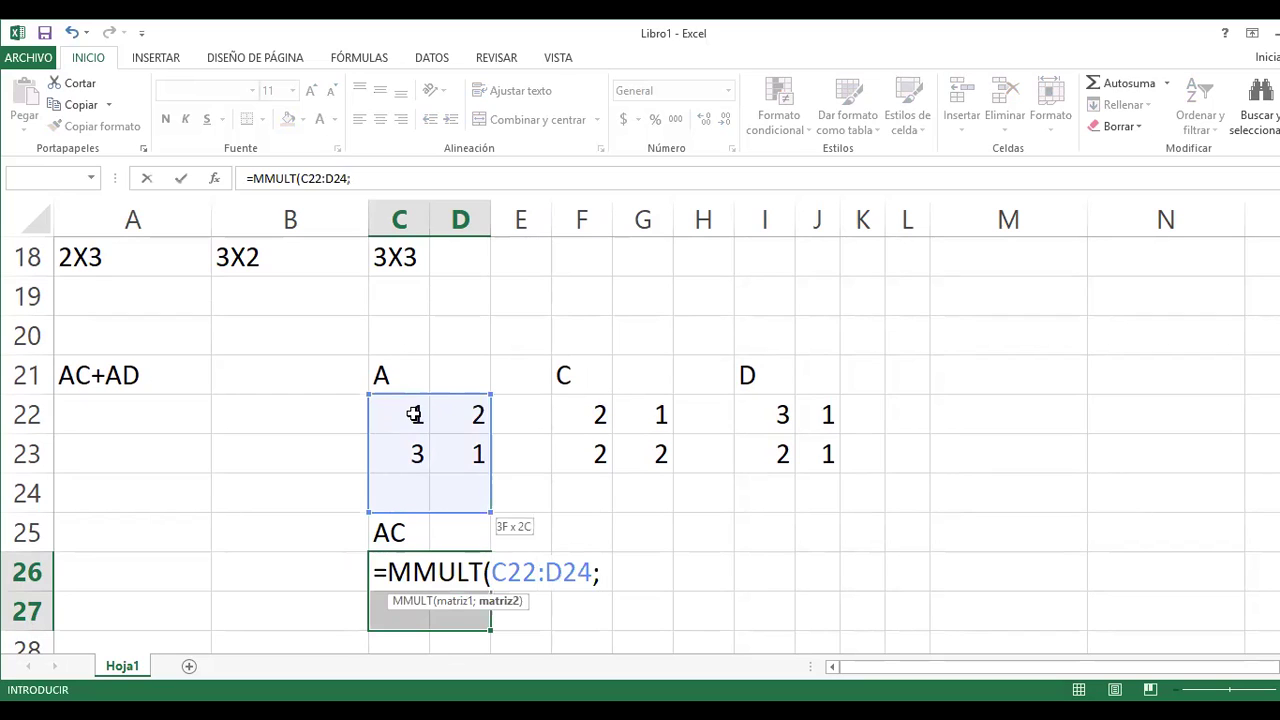
click(599, 414)
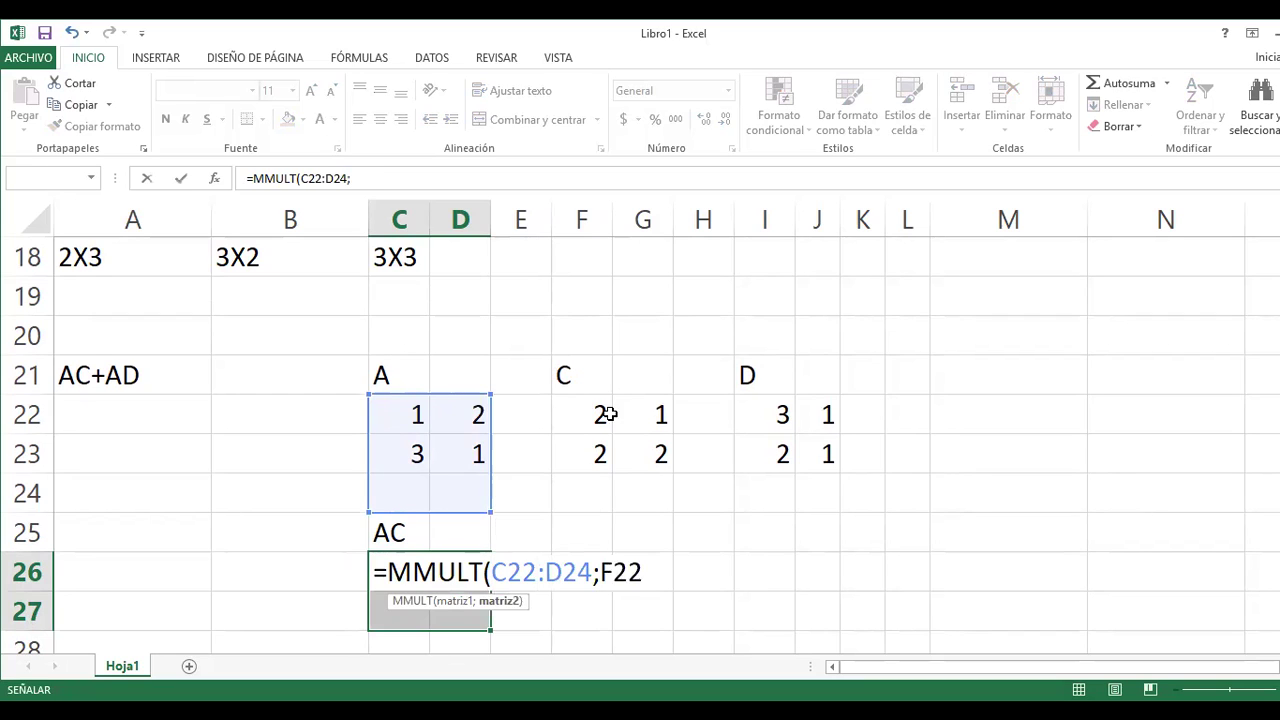
shift+click(647, 451)
key(Return)
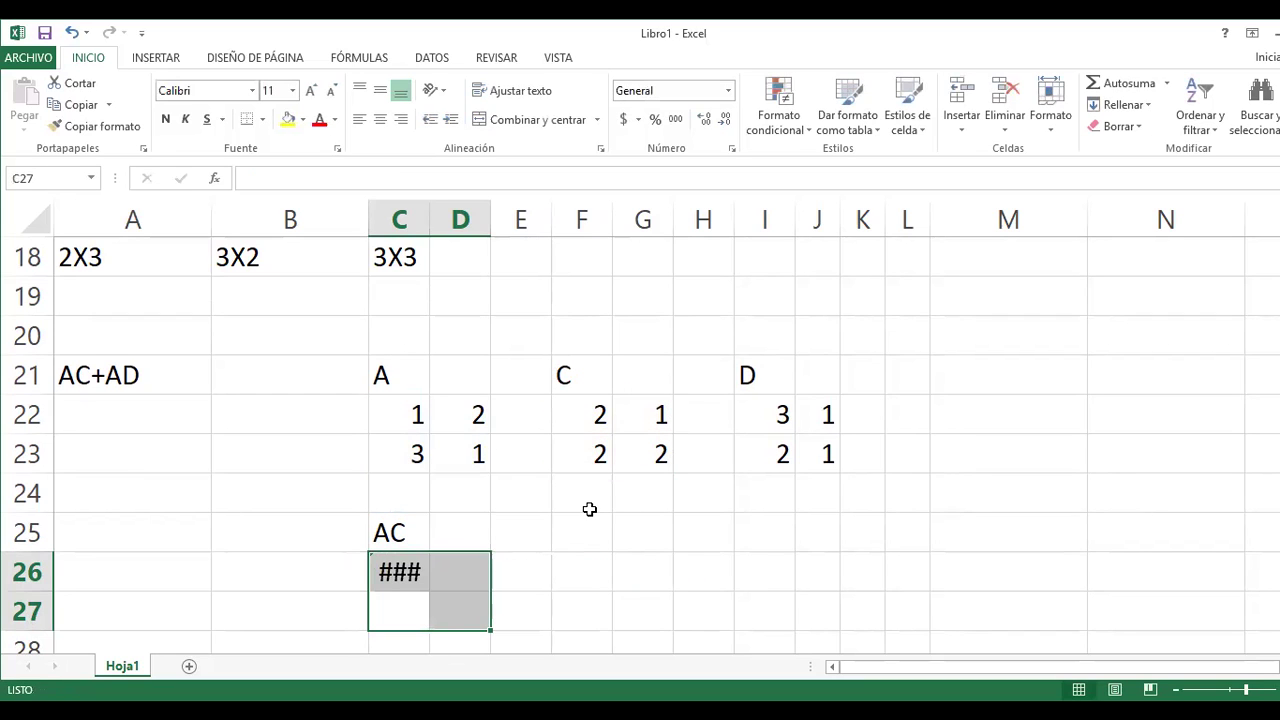
Re-enter the MMULT formula as an array formula across cells C26:D27
key(Return)
key(Return)
key(Return)
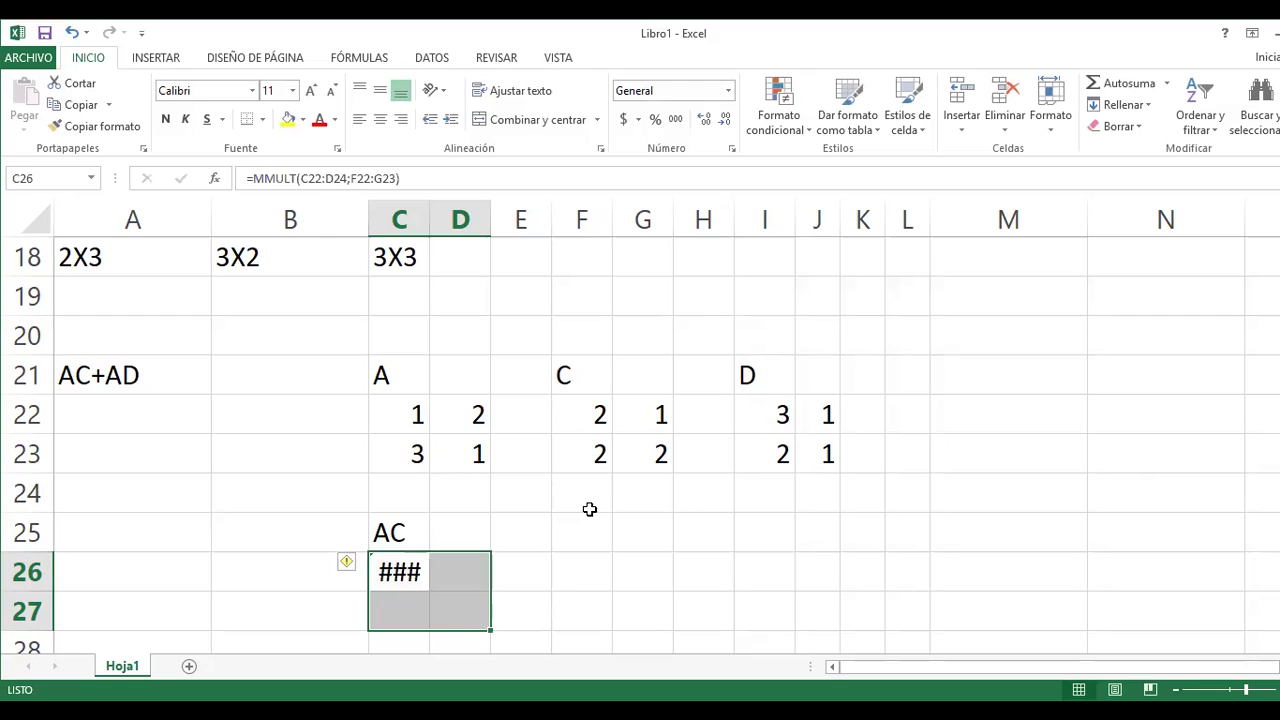
click(459, 171)
key(ctrl+shift+Return)
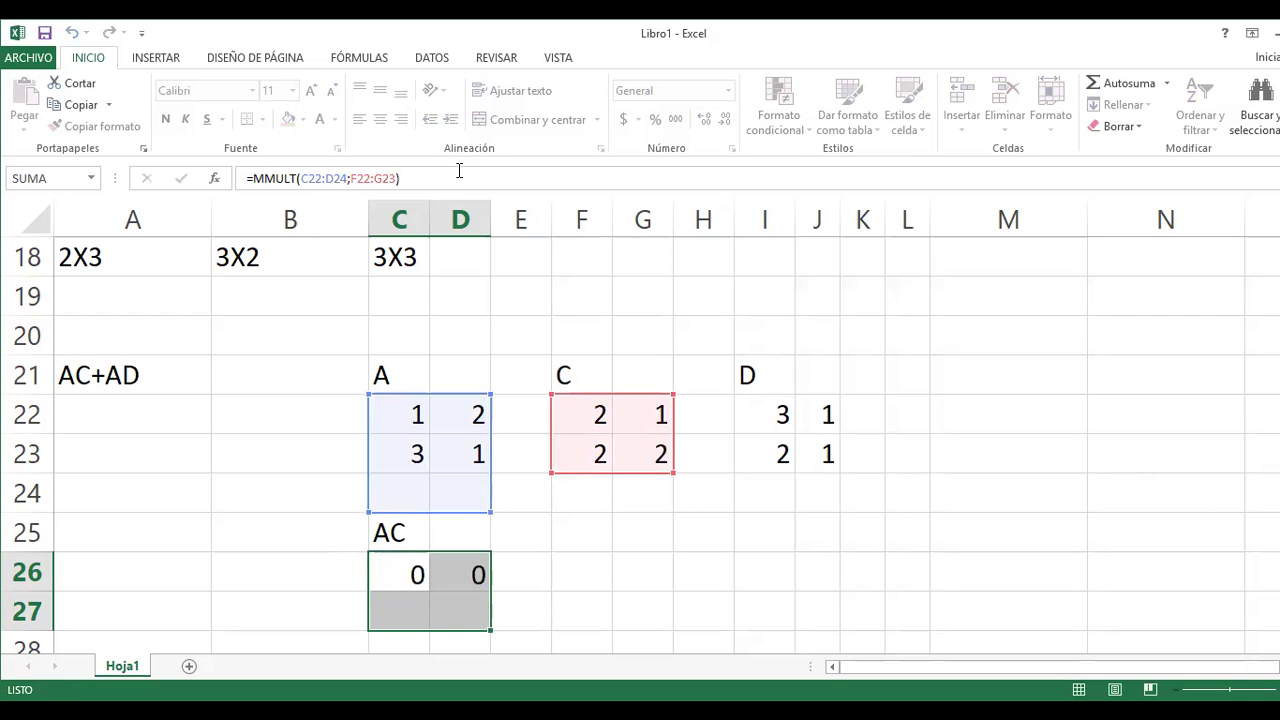
Widen column C slightly and check the ranges in the array formula of cell C26
click(392, 570)
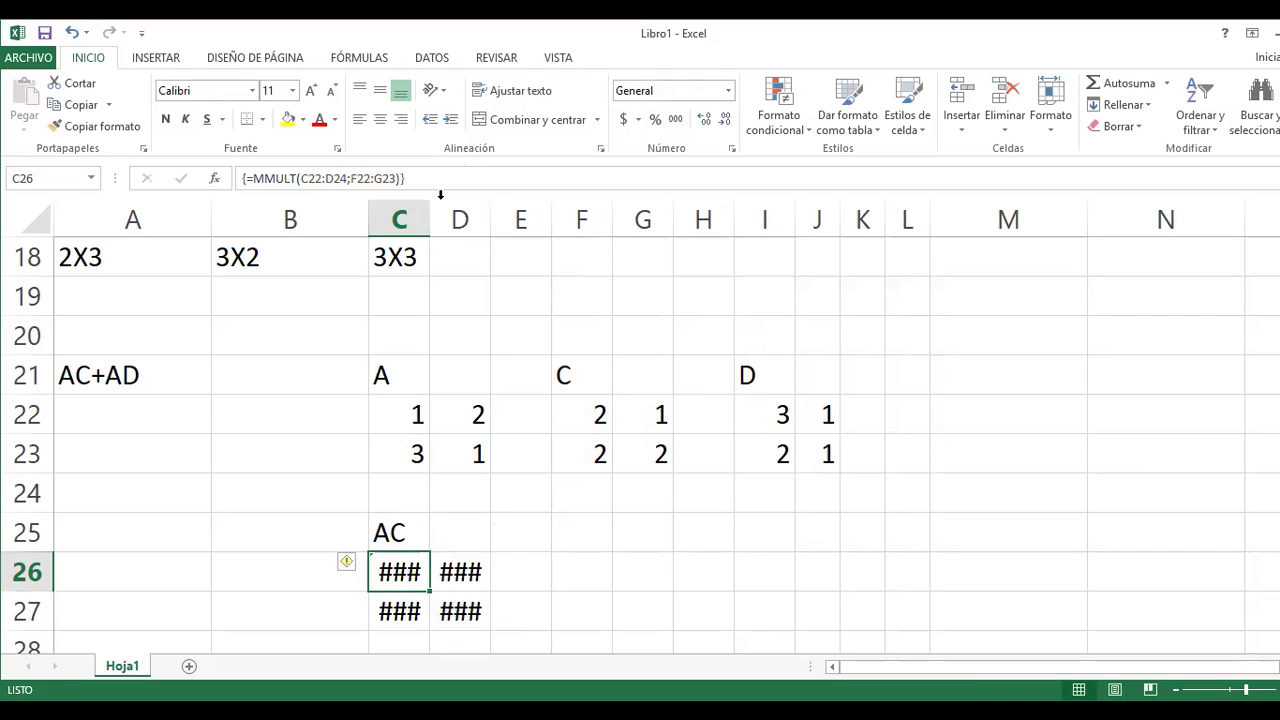
drag(426, 215, 442, 216)
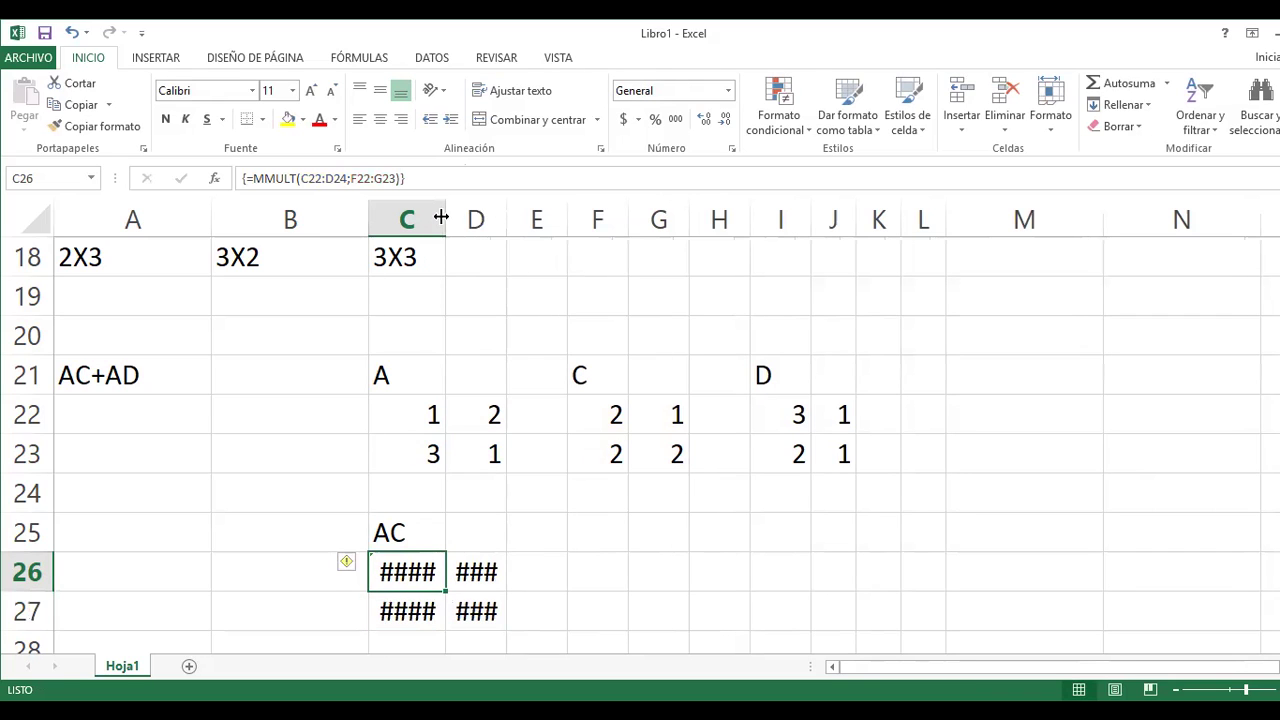
double_click(401, 571)
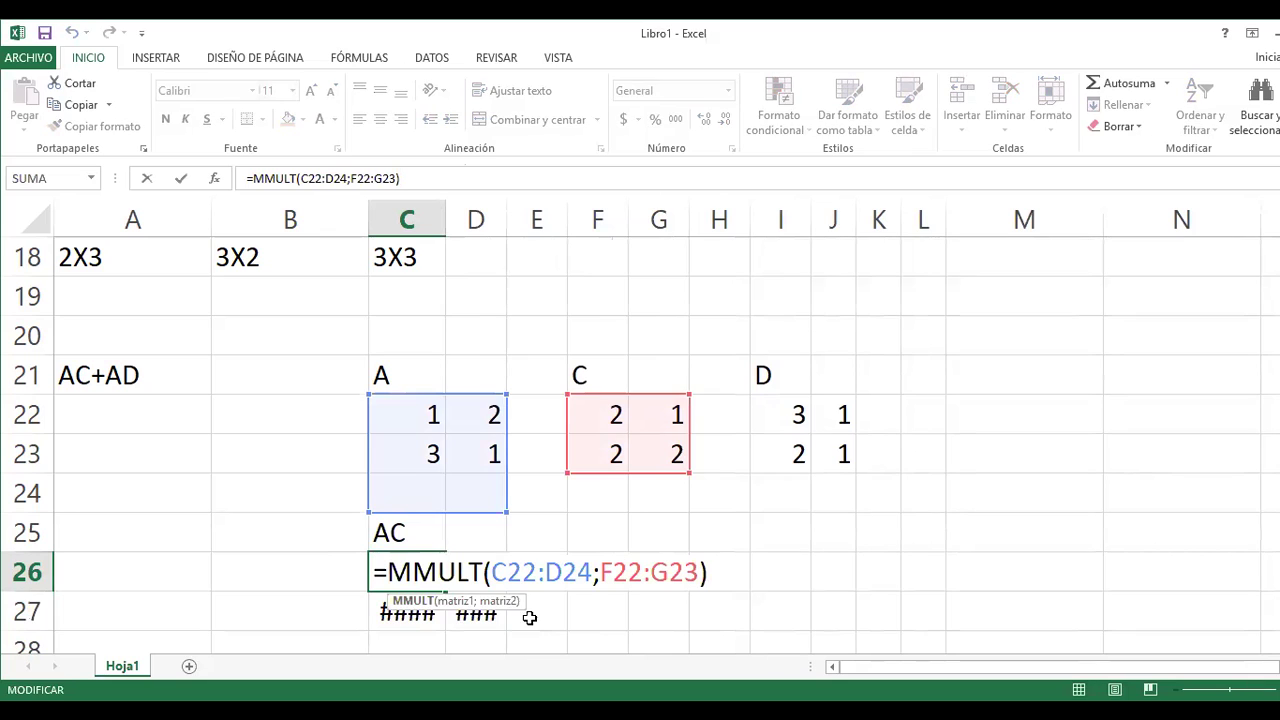
key(Return)
key(Escape)
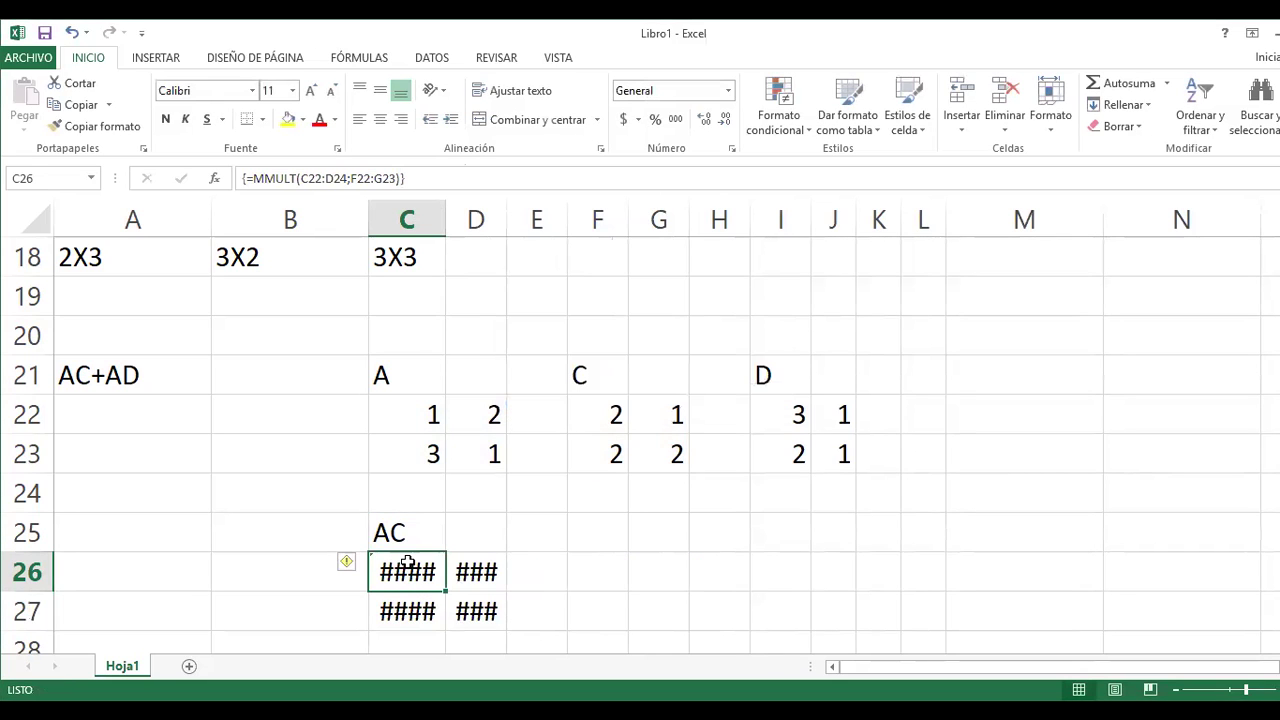
Undo the column widening and the array entry, and delete the faulty MMULT formula from cell C26
key(Delete)
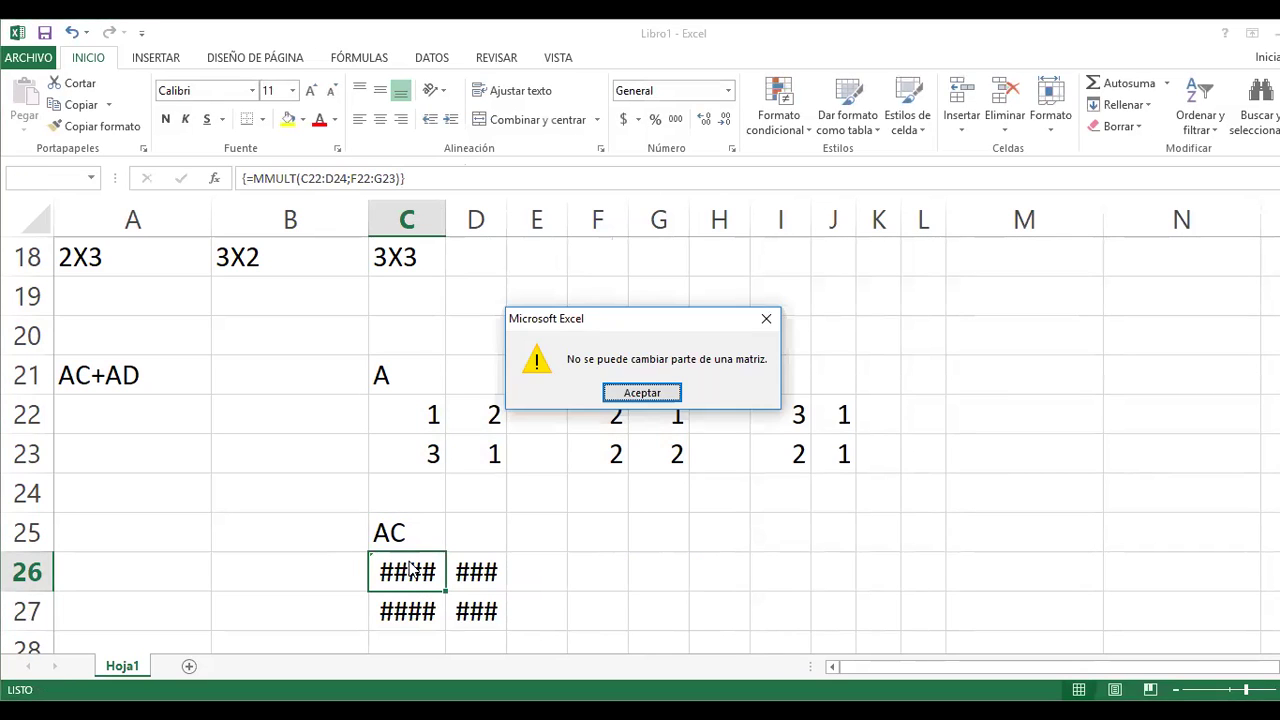
key(Escape)
click(474, 572)
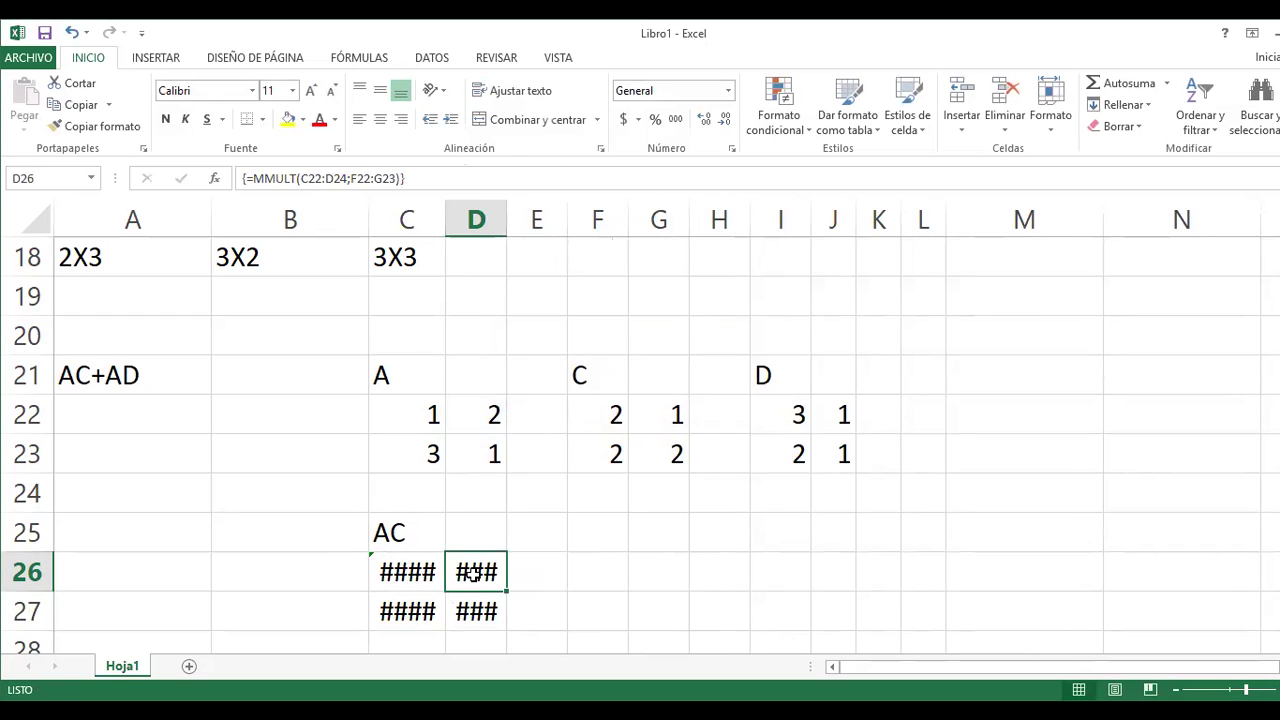
key(ctrl+z)
click(440, 571)
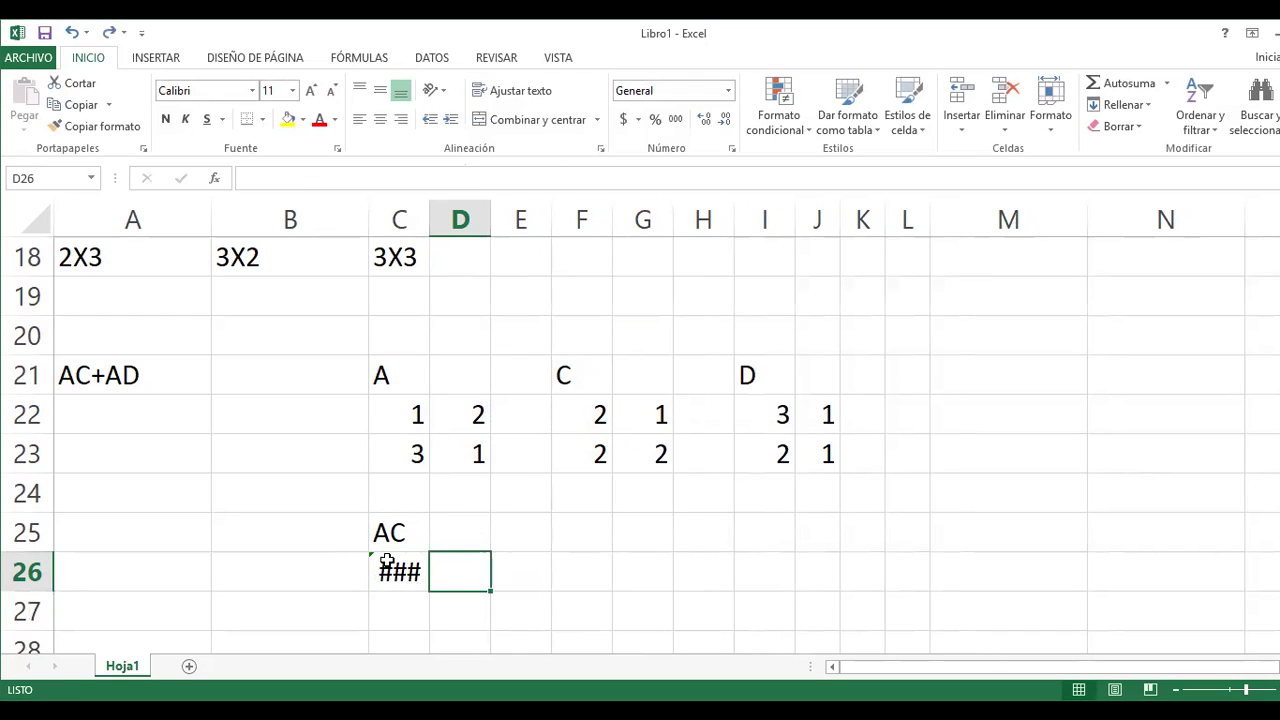
click(386, 562)
key(Delete)
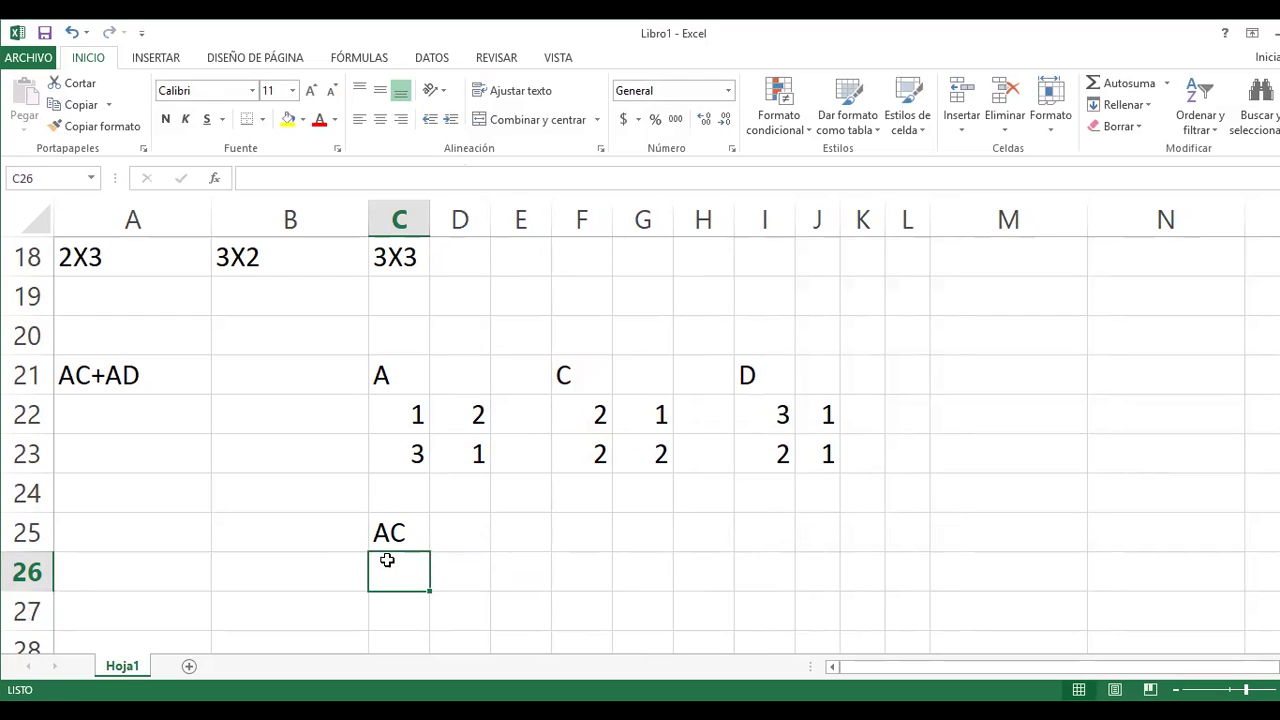
Begin an MMULT formula over cells C26:D27 with matrix A, C22:D23, as the first argument
key(shift+Down)
key(shift+Right)
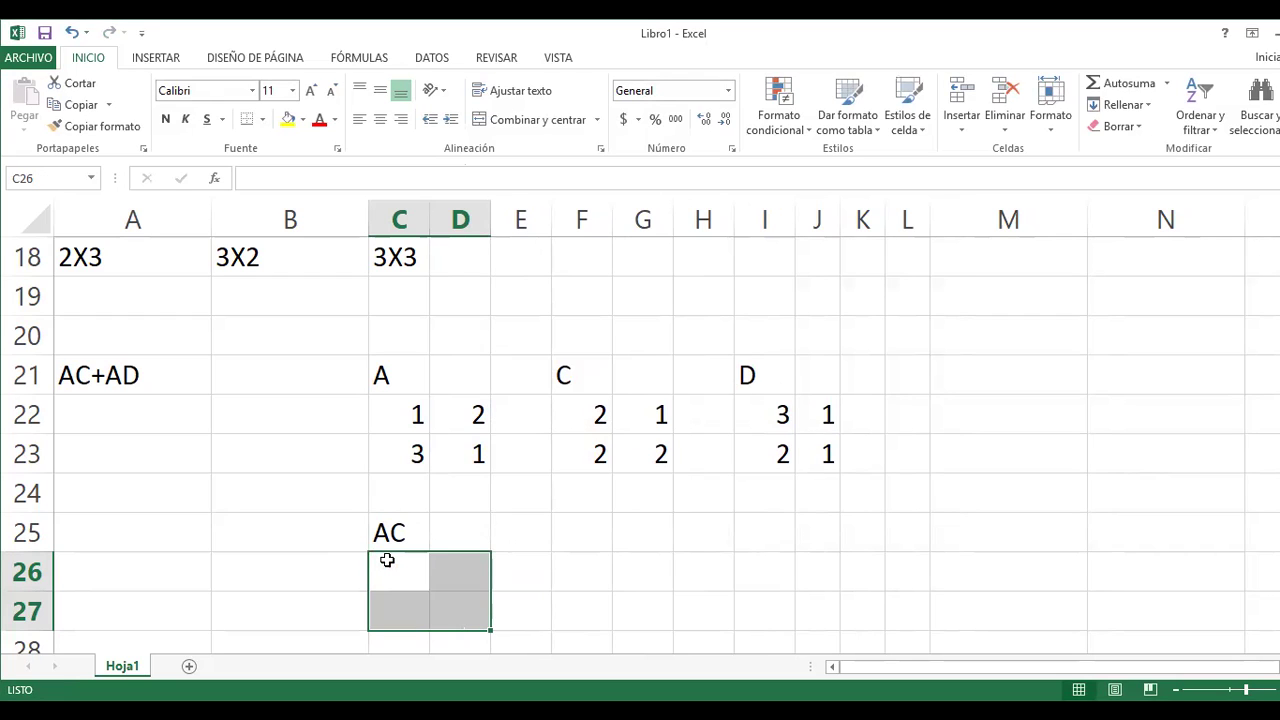
text(=)
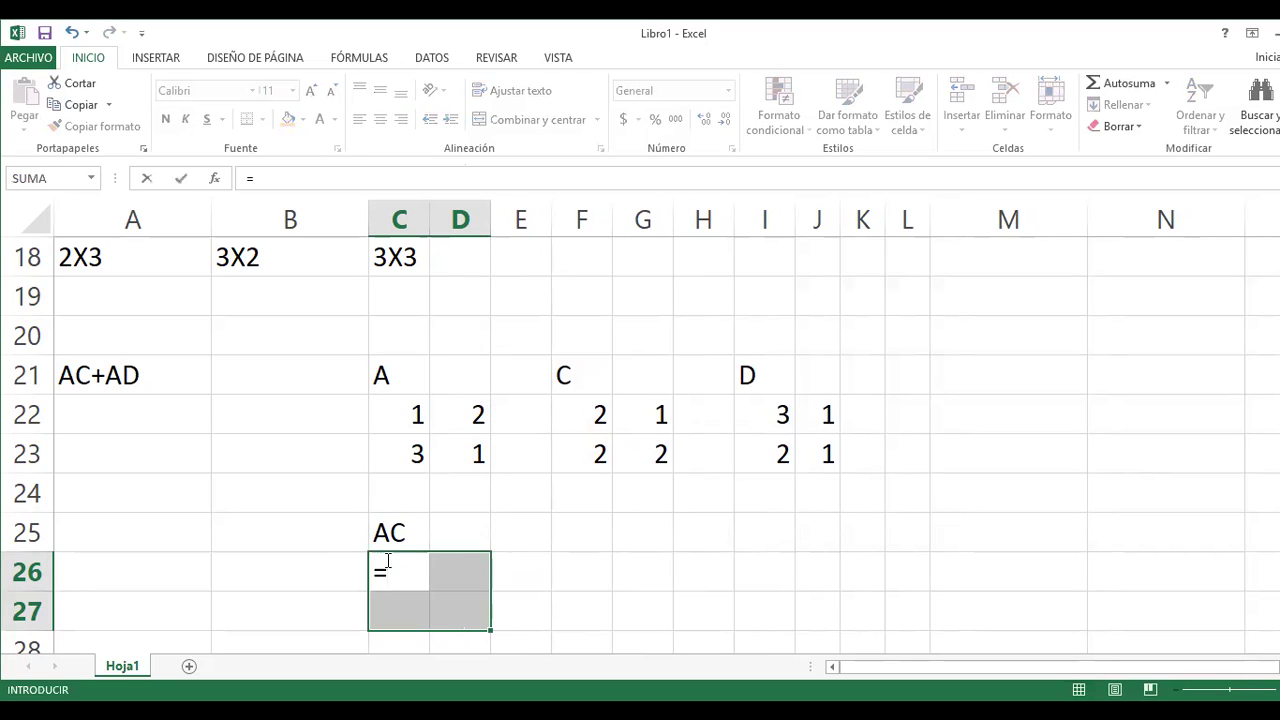
text(MM)
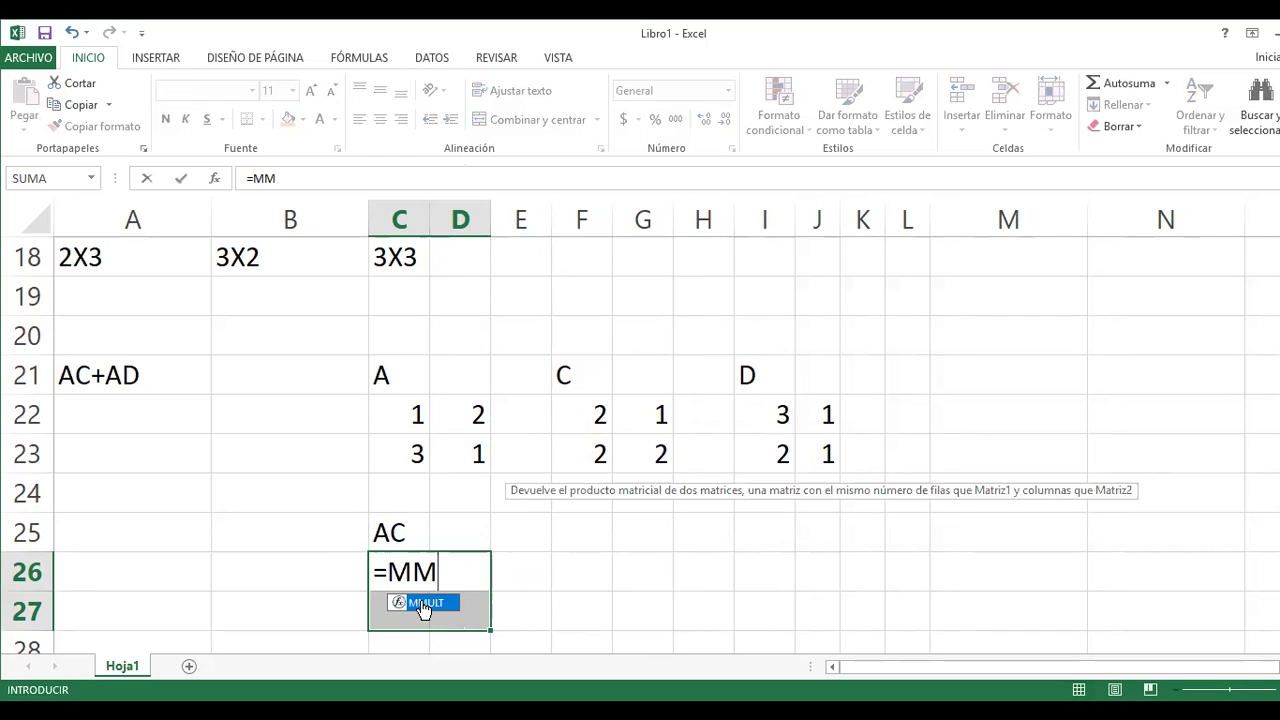
double_click(423, 603)
click(418, 415)
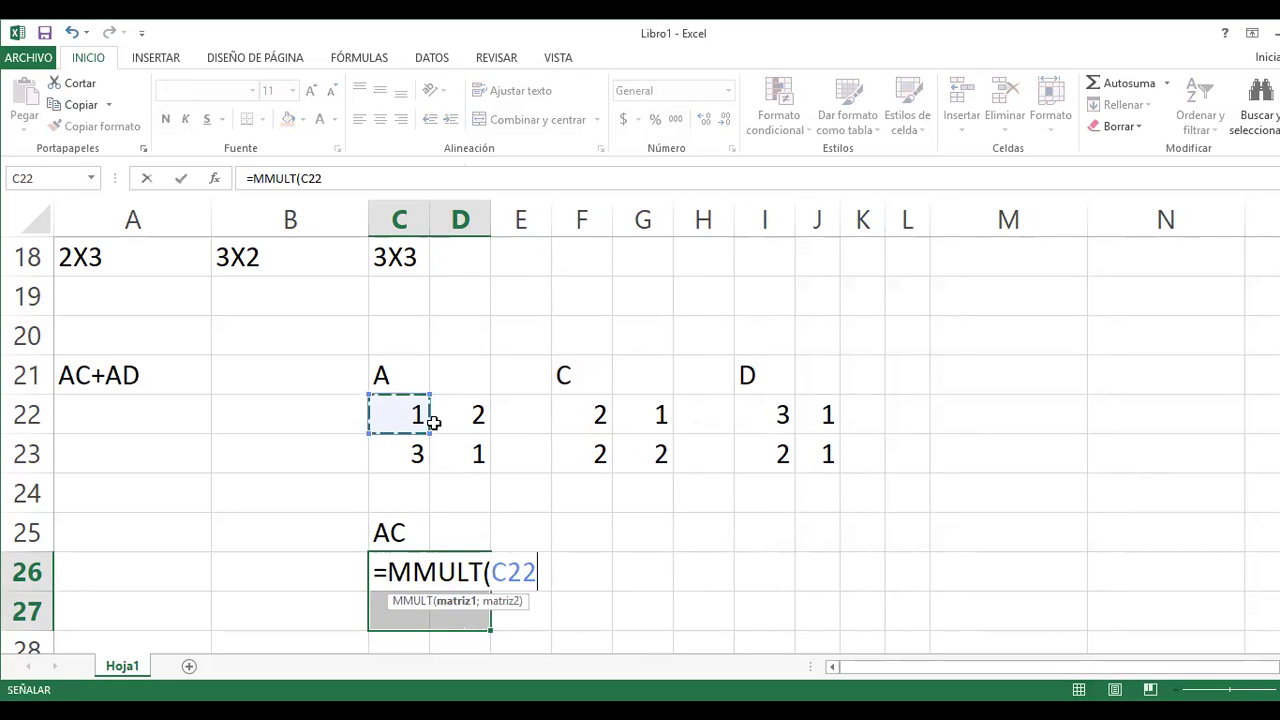
shift+click(464, 462)
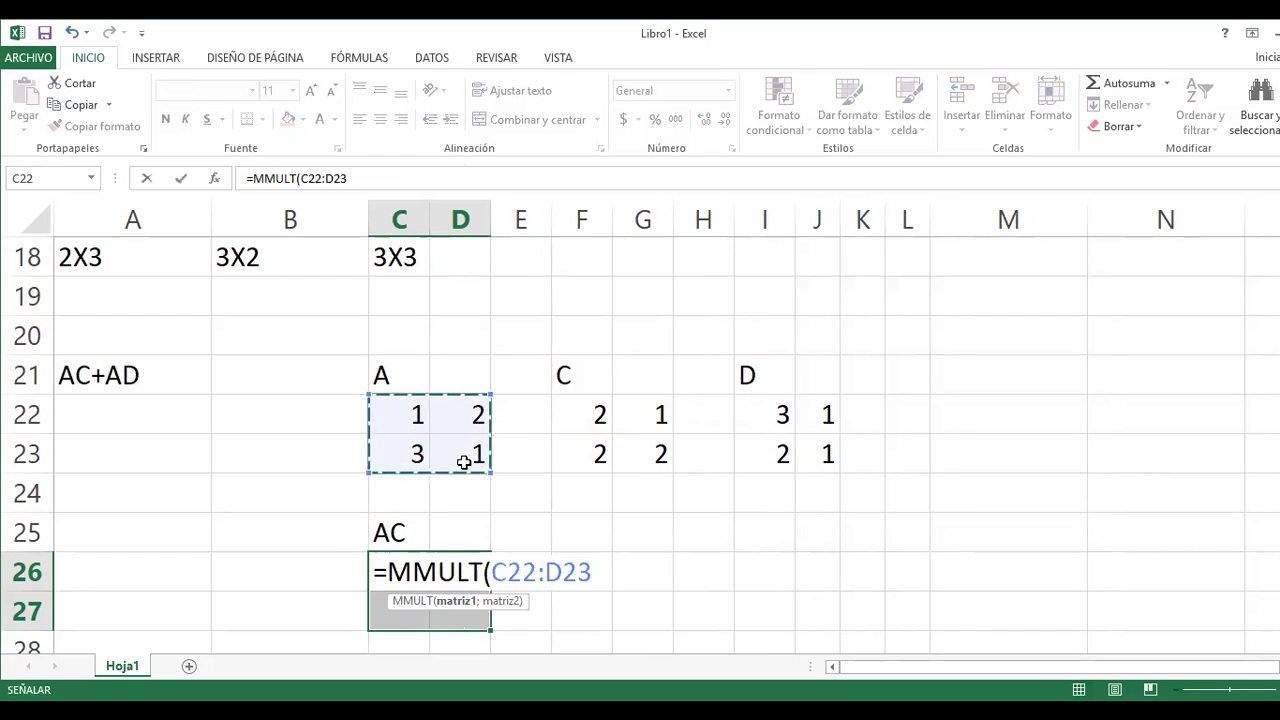
text(;)
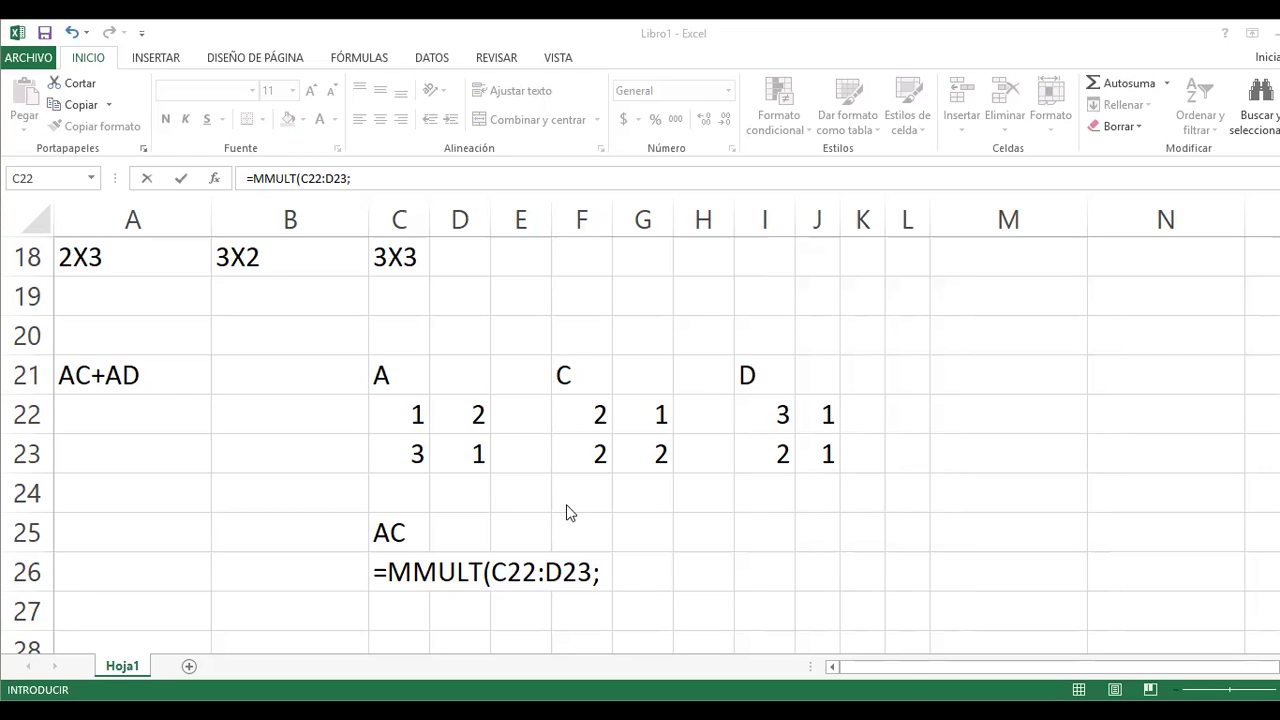
Complete the MMULT formula with matrix C, F22:G23, as the second argument and enter it as an array formula
click(584, 408)
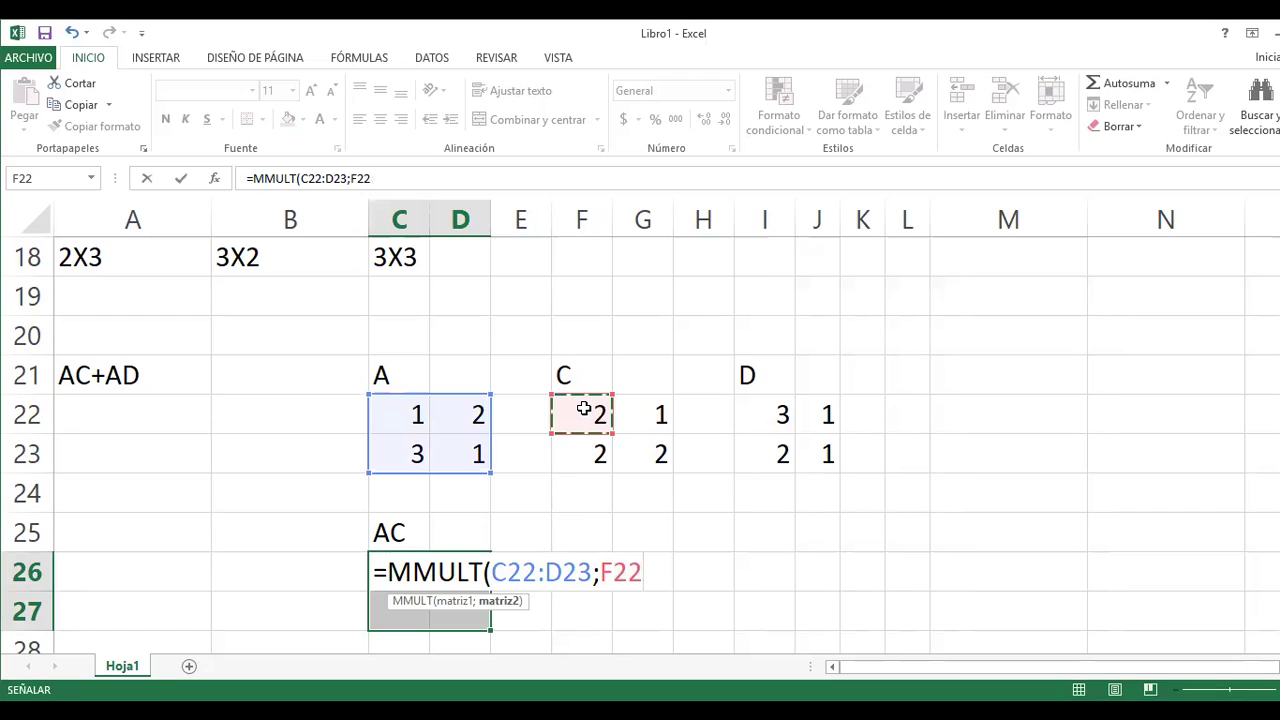
key(shift+Right)
key(shift+Down)
text())
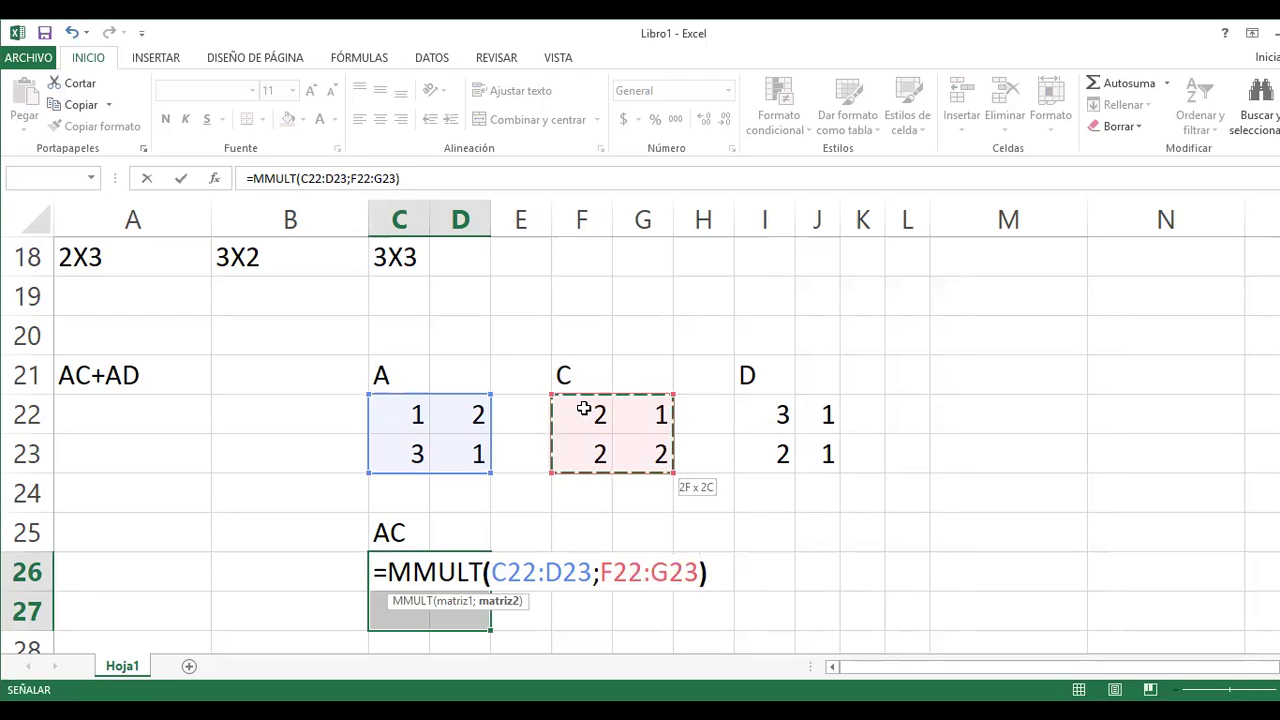
key(F2)
key(ctrl+shift+Return)
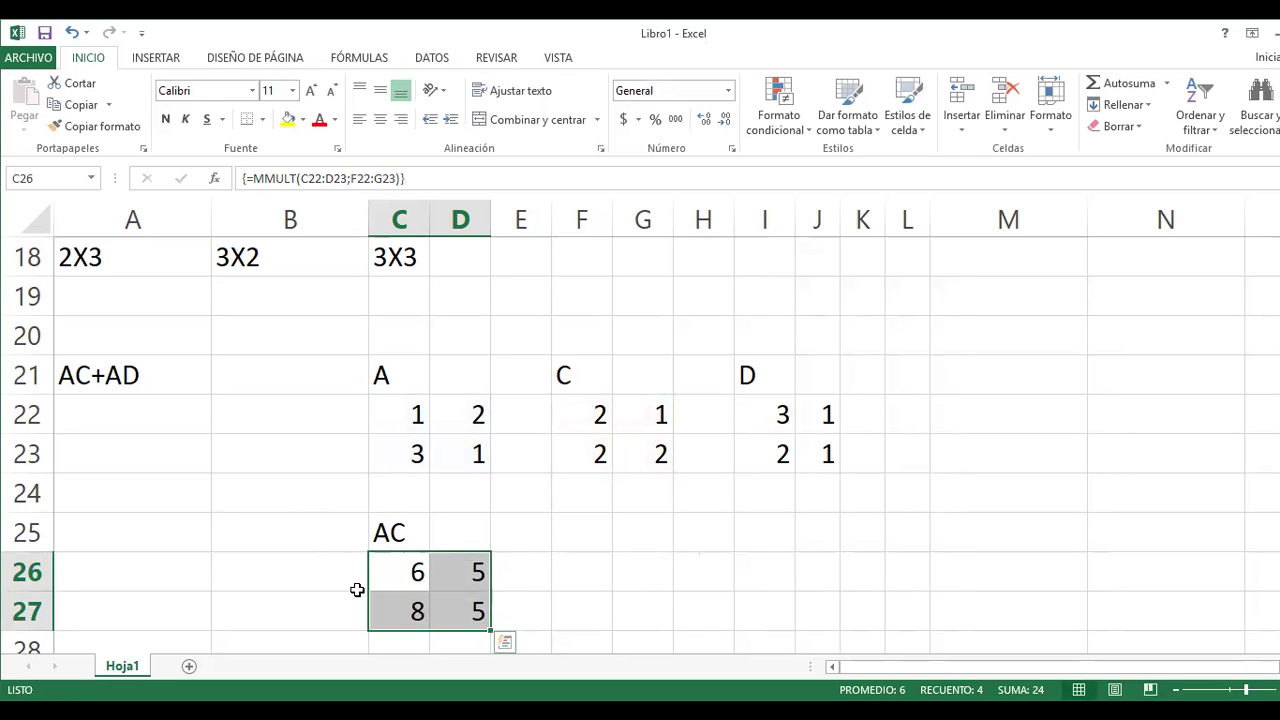
Add the label AD for the second product in cell F25
click(587, 548)
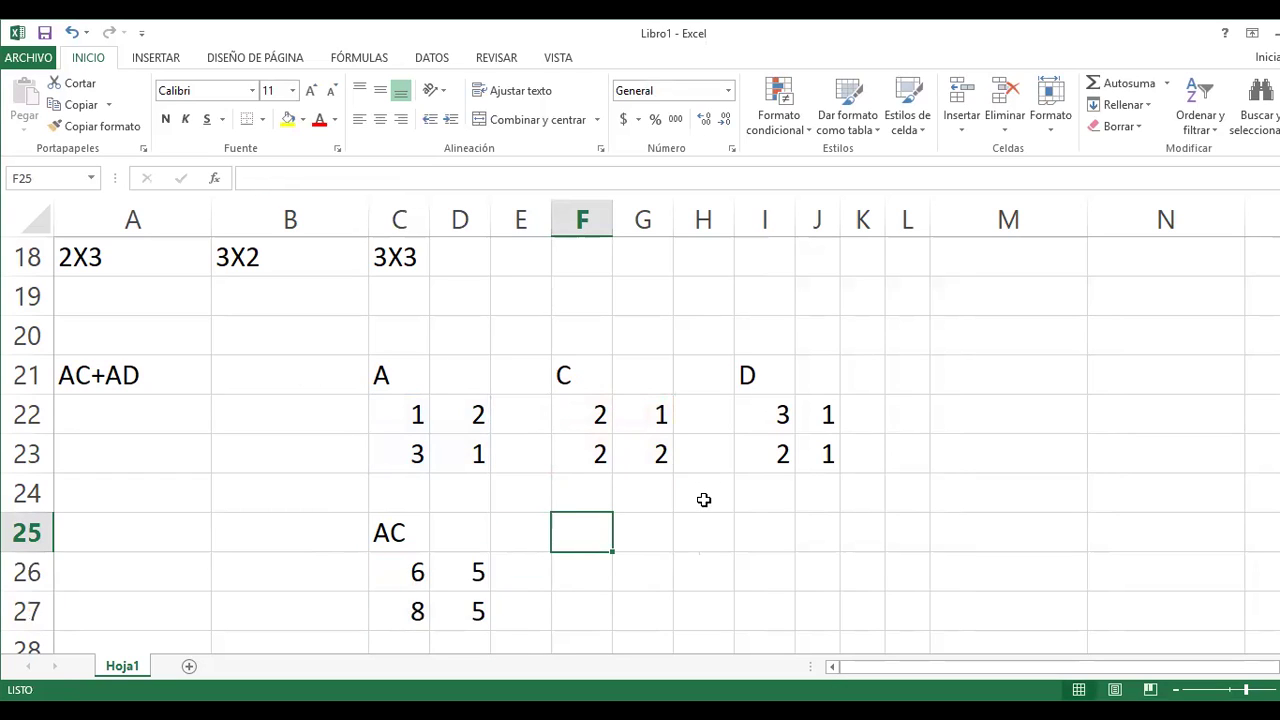
text(ad)
key(BackSpace)
key(BackSpace)
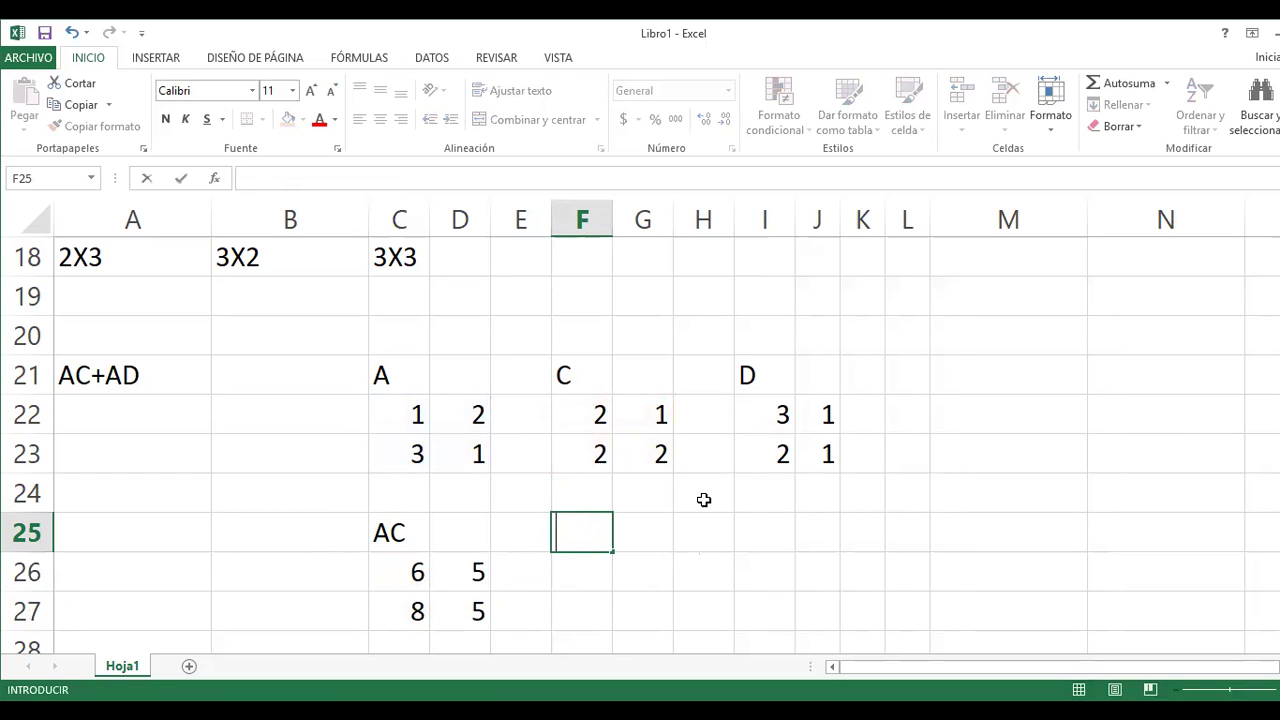
text(AD)
key(Return)
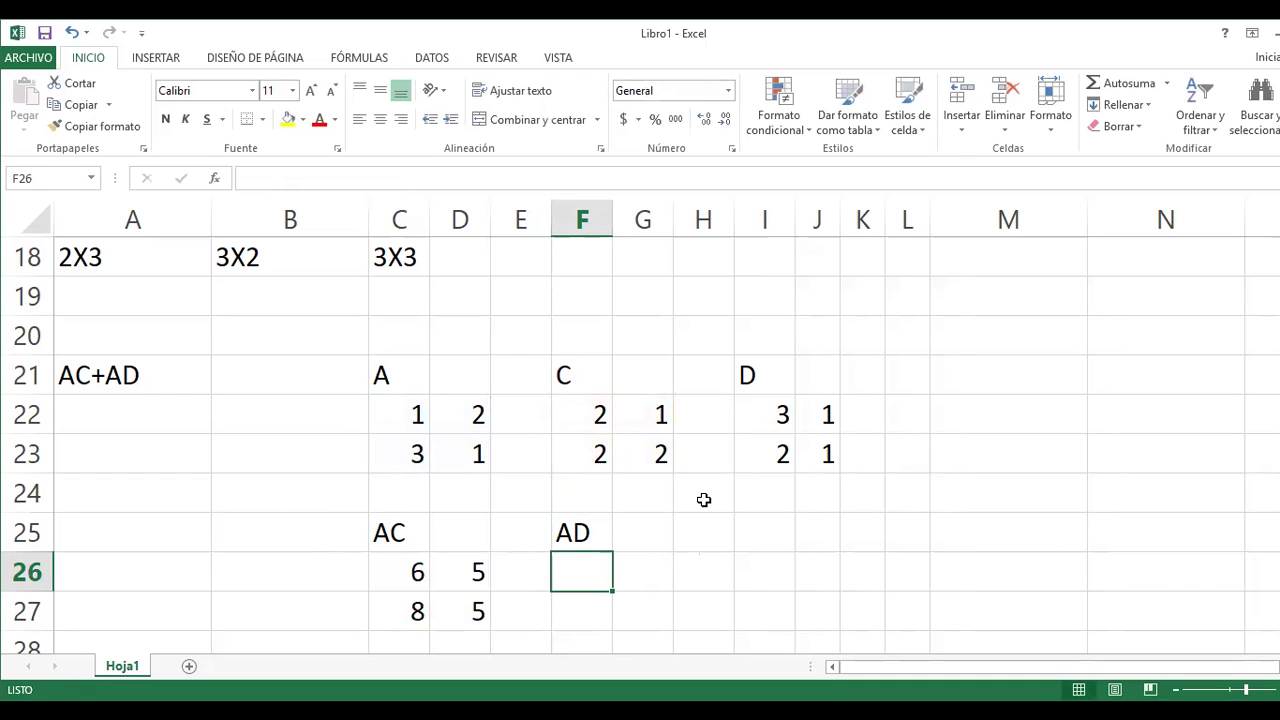
Begin an MMULT formula over cells F26:G27 with C22:D24 as the first argument
key(shift+Down)
key(shift+Right)
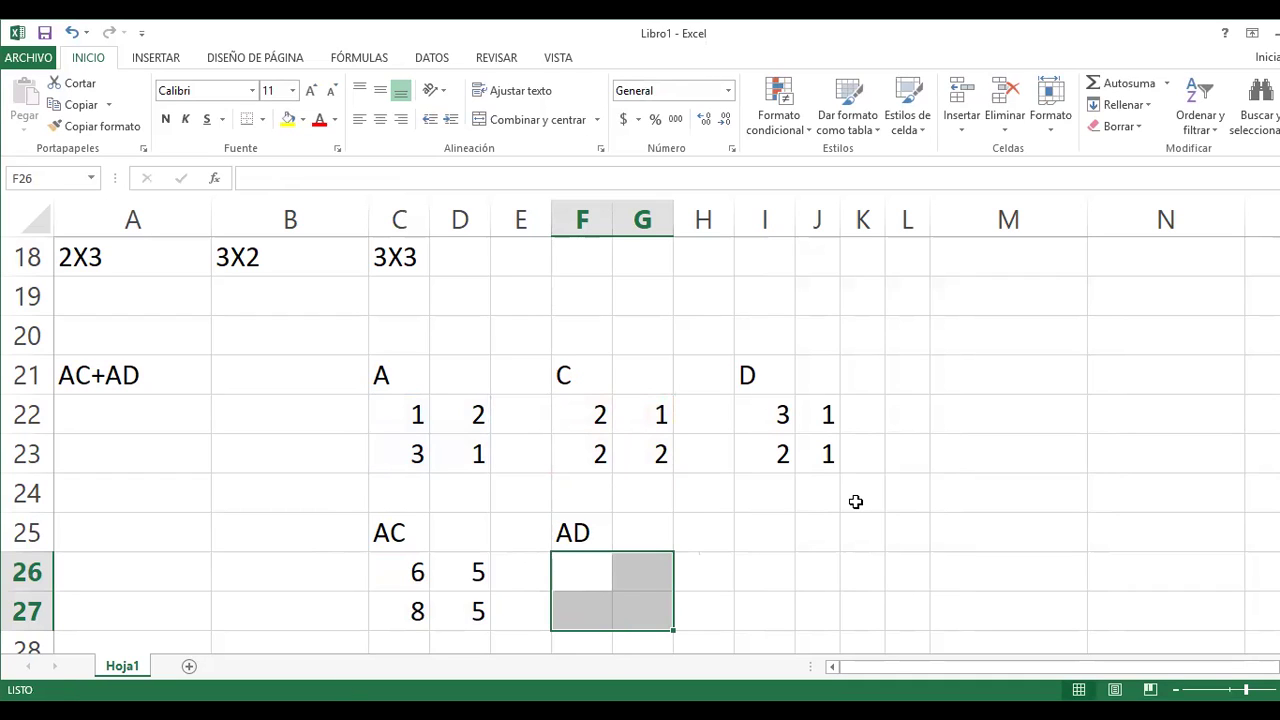
text(=)
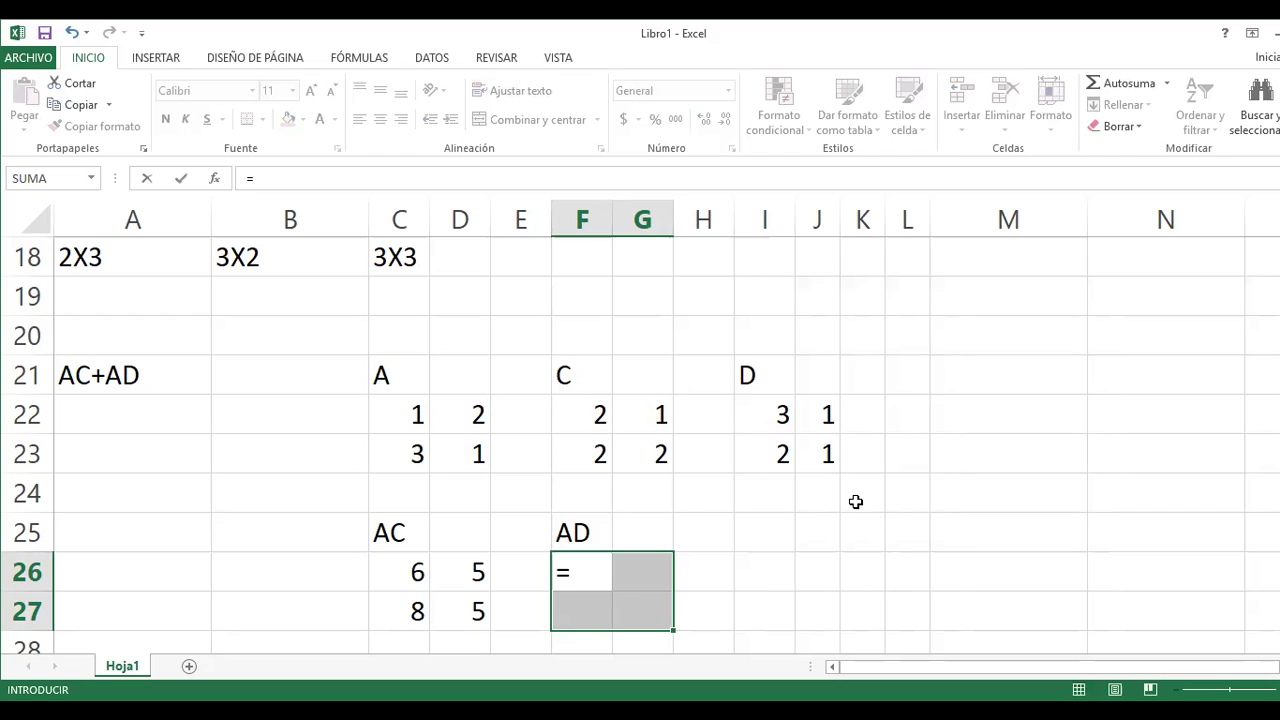
text(MM)
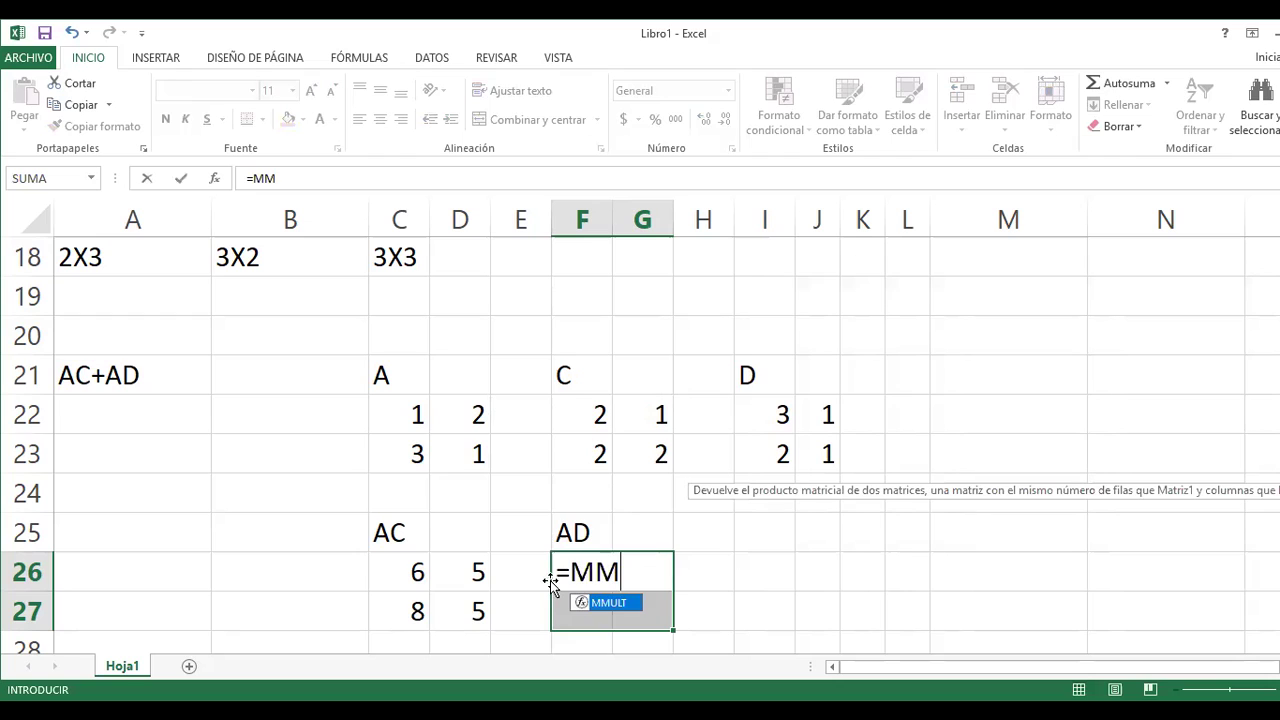
double_click(603, 602)
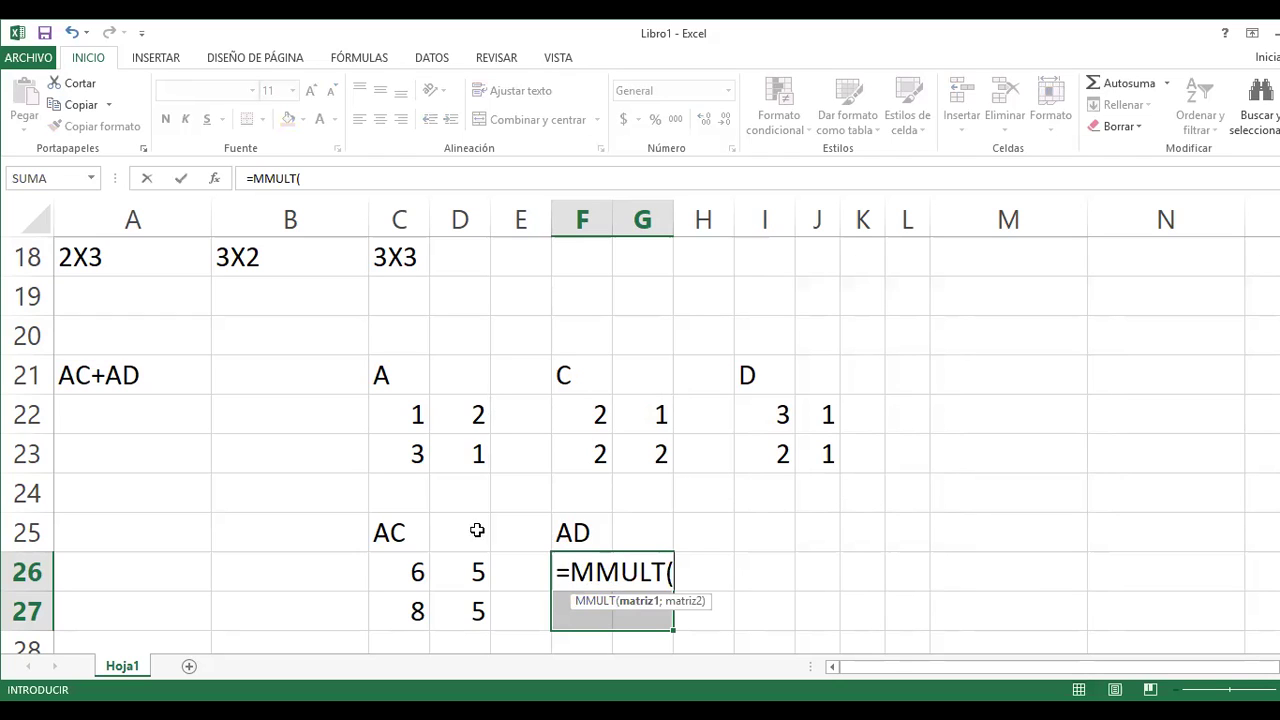
click(406, 418)
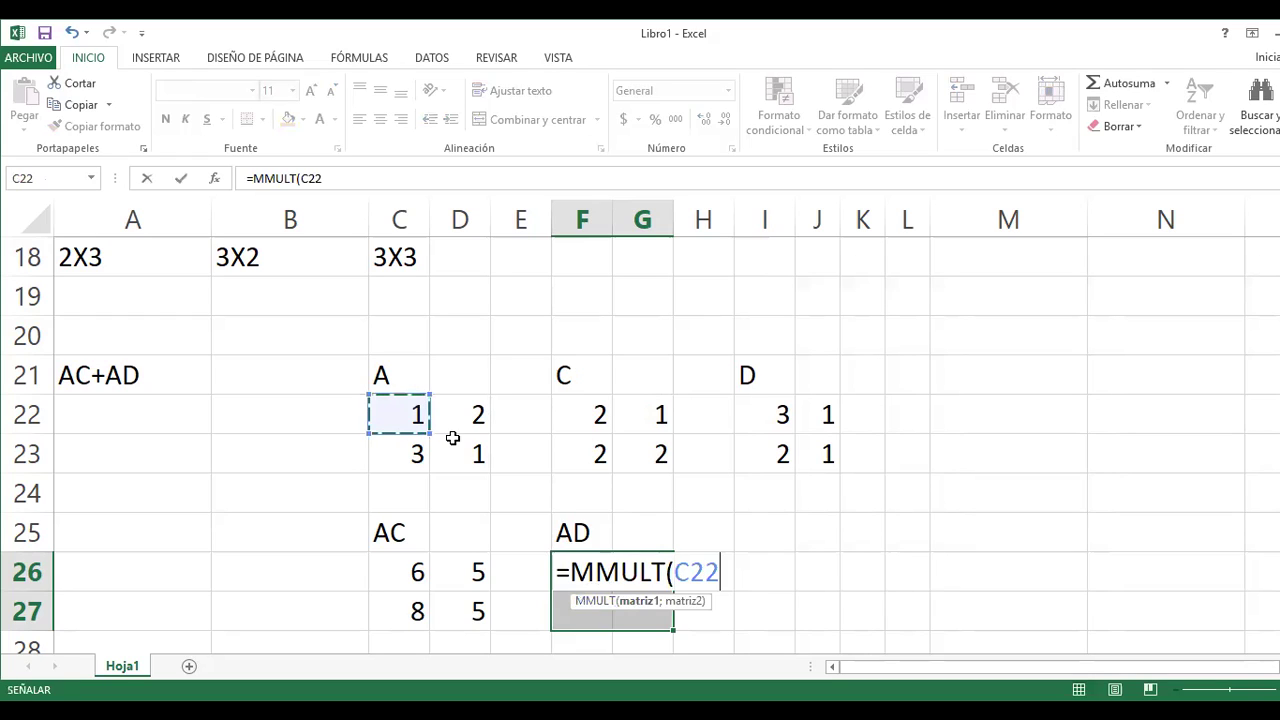
shift+click(467, 476)
text(;)
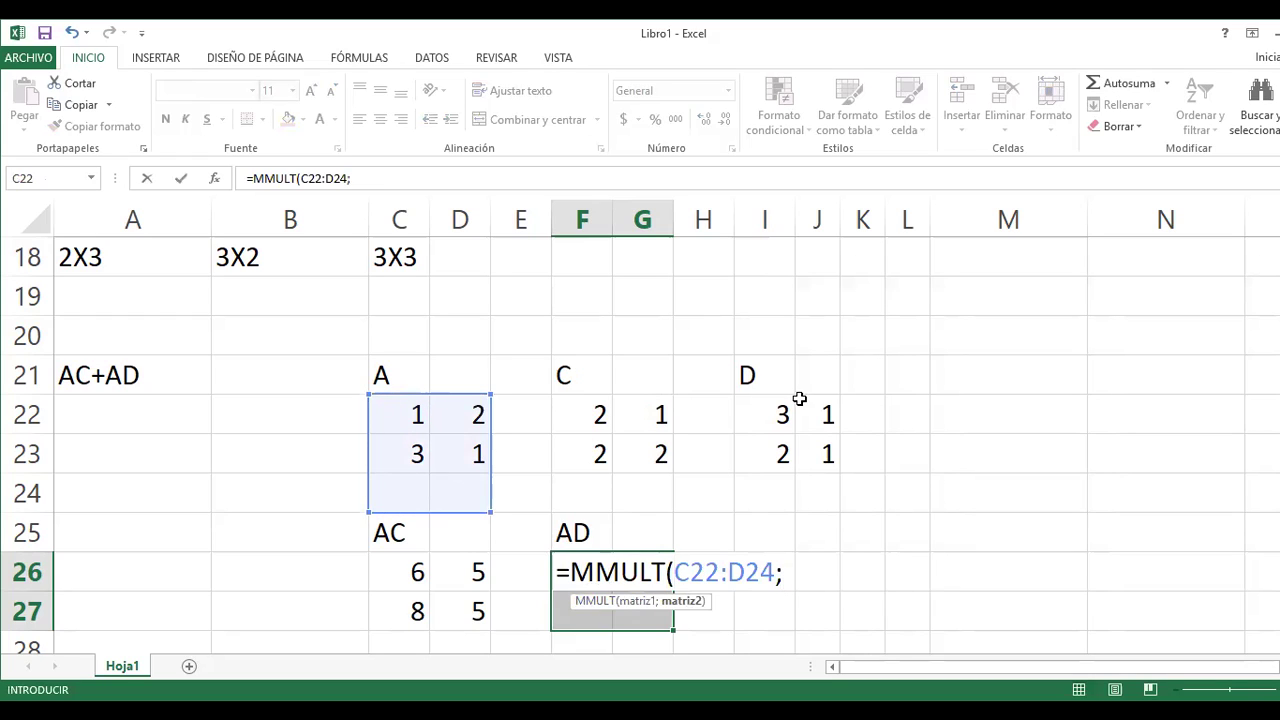
Complete the MMULT formula with matrix D, I22:J23, as the second argument and enter it as an array formula
click(756, 414)
shift+click(817, 456)
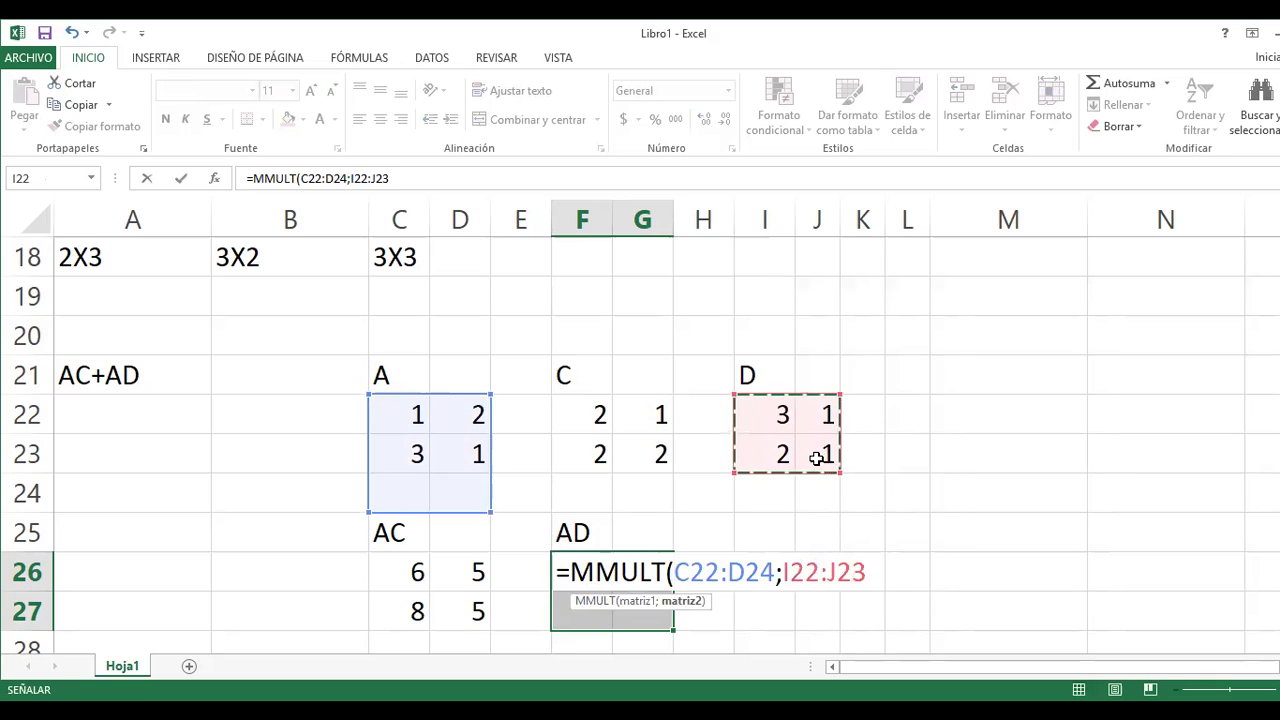
text())
key(ctrl+shift+Return)
key(alt+shift+F10)
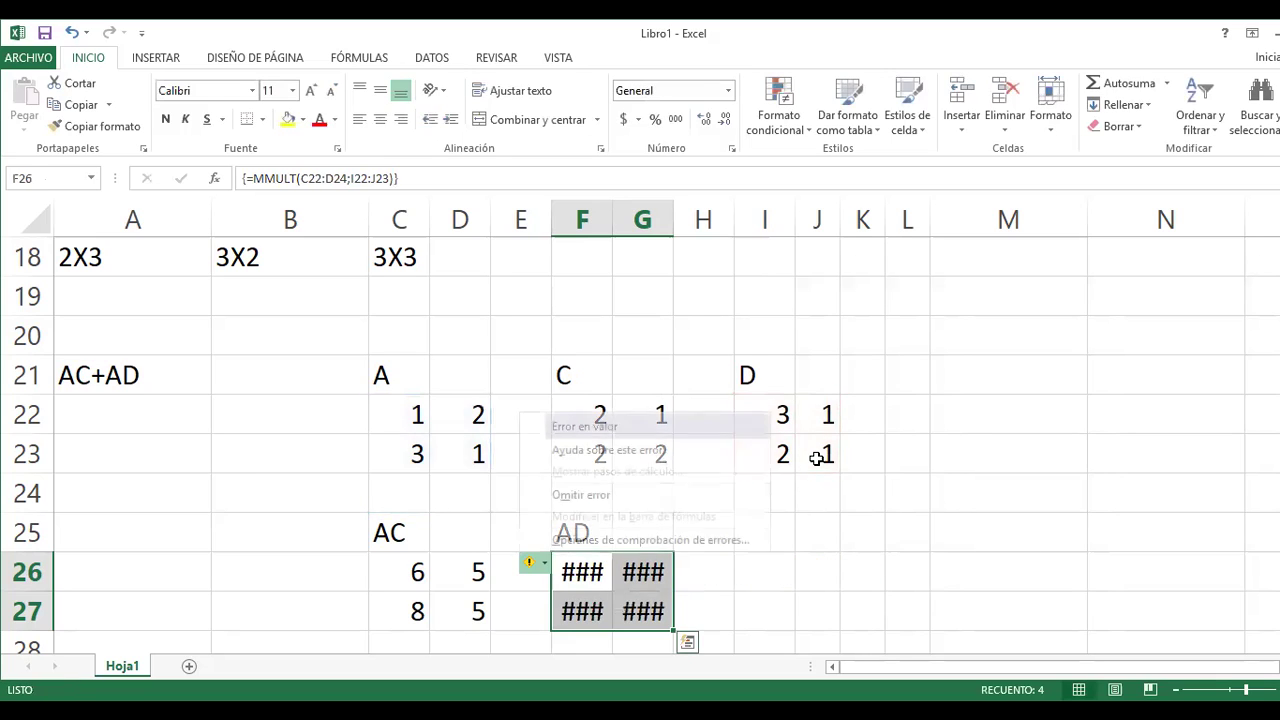
click(738, 602)
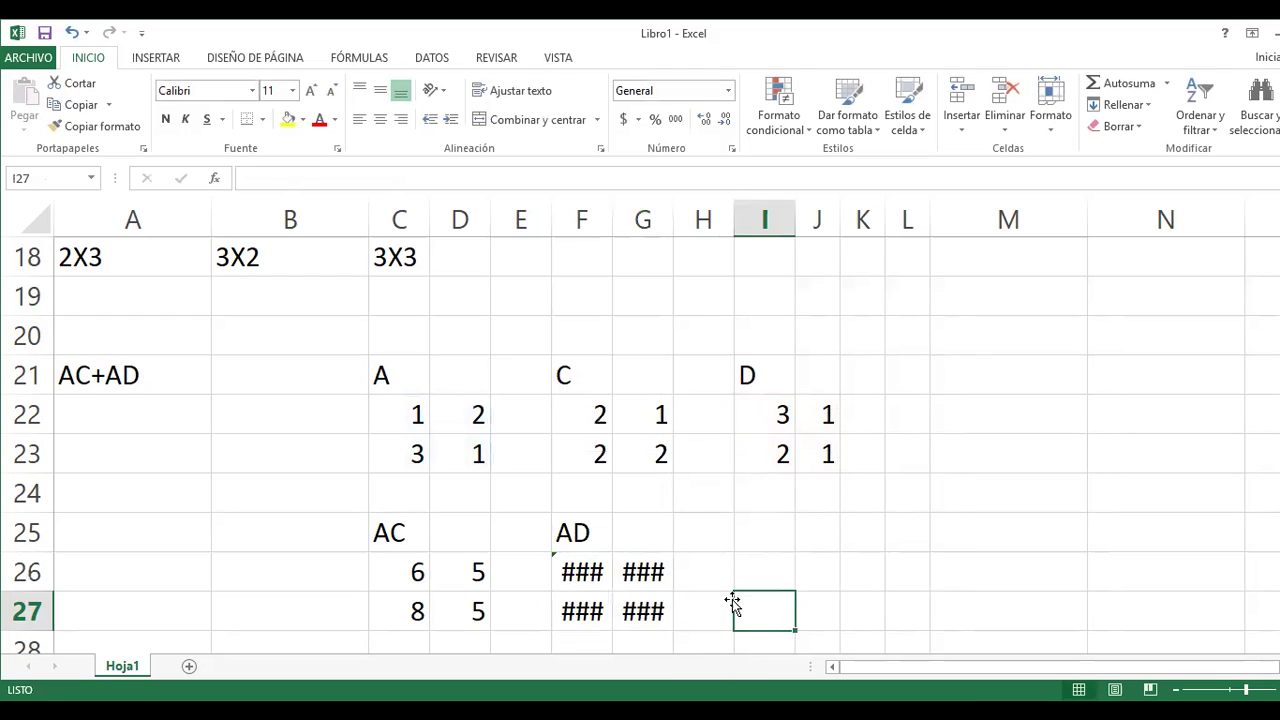
Try to correct the first MMULT argument in F26 to C22:D23, and delete the whole faulty array from F26:G27
double_click(603, 568)
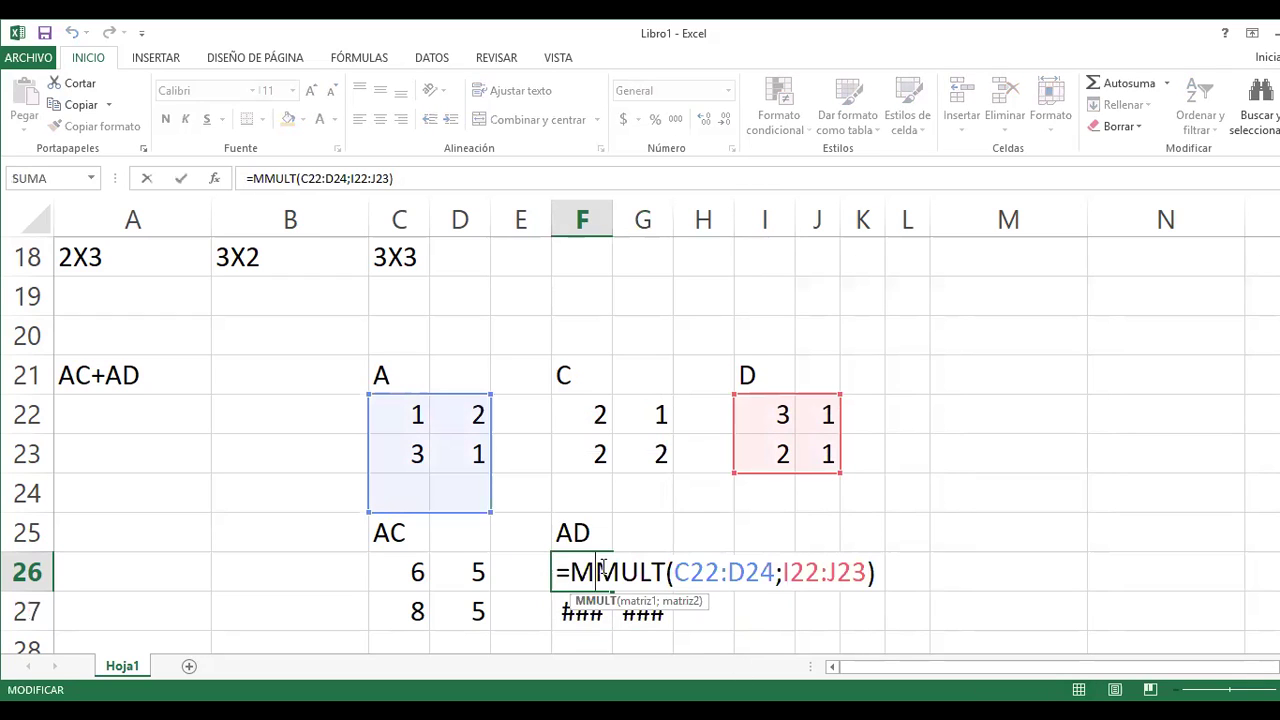
drag(491, 512, 479, 470)
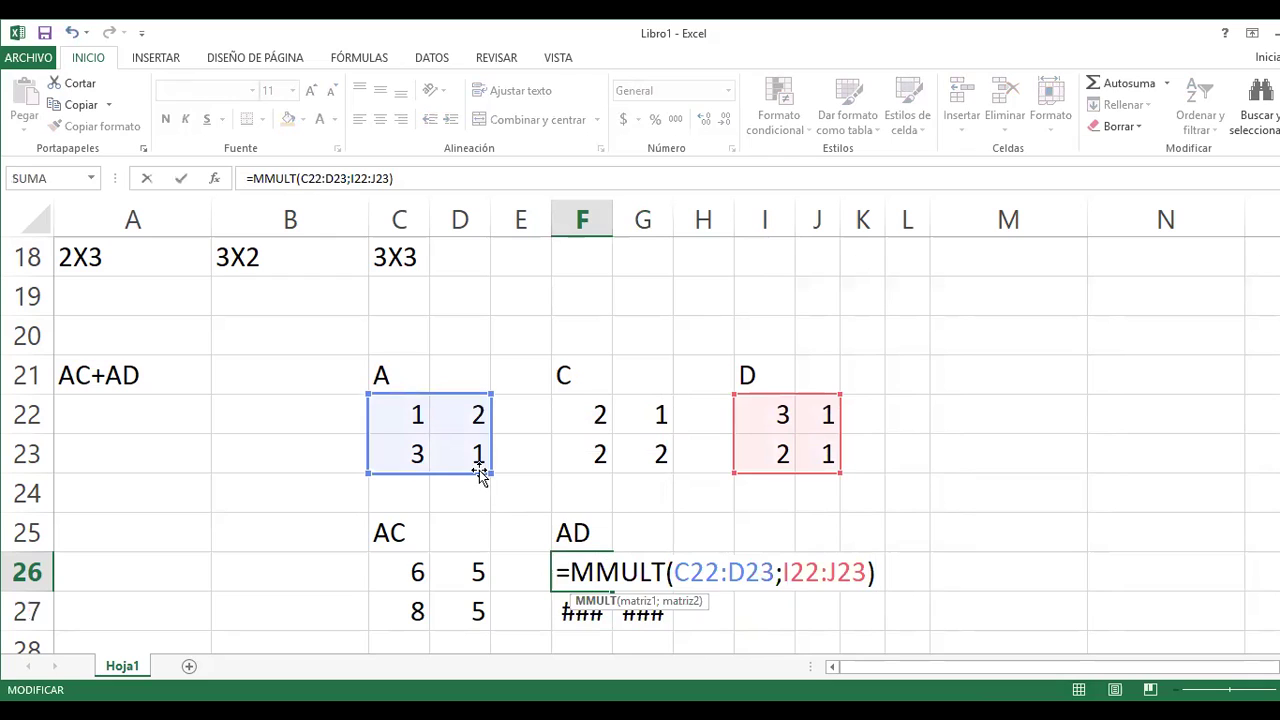
key(Return)
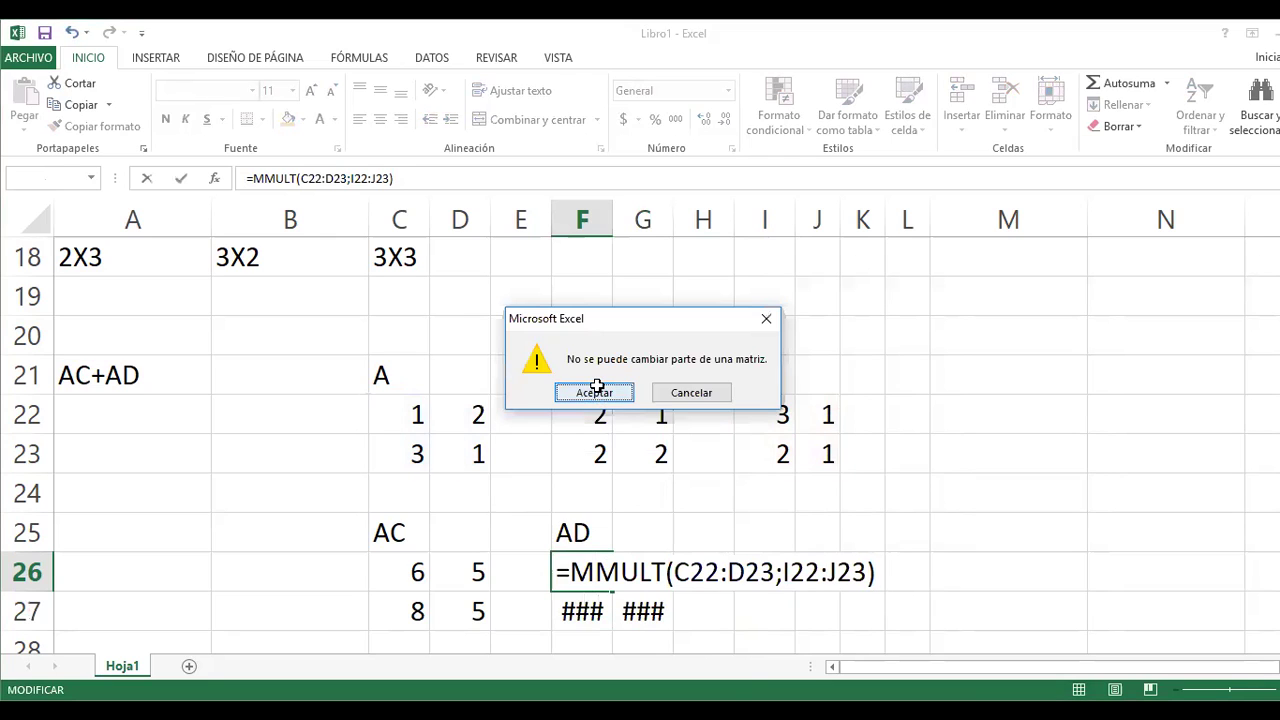
click(594, 390)
key(Escape)
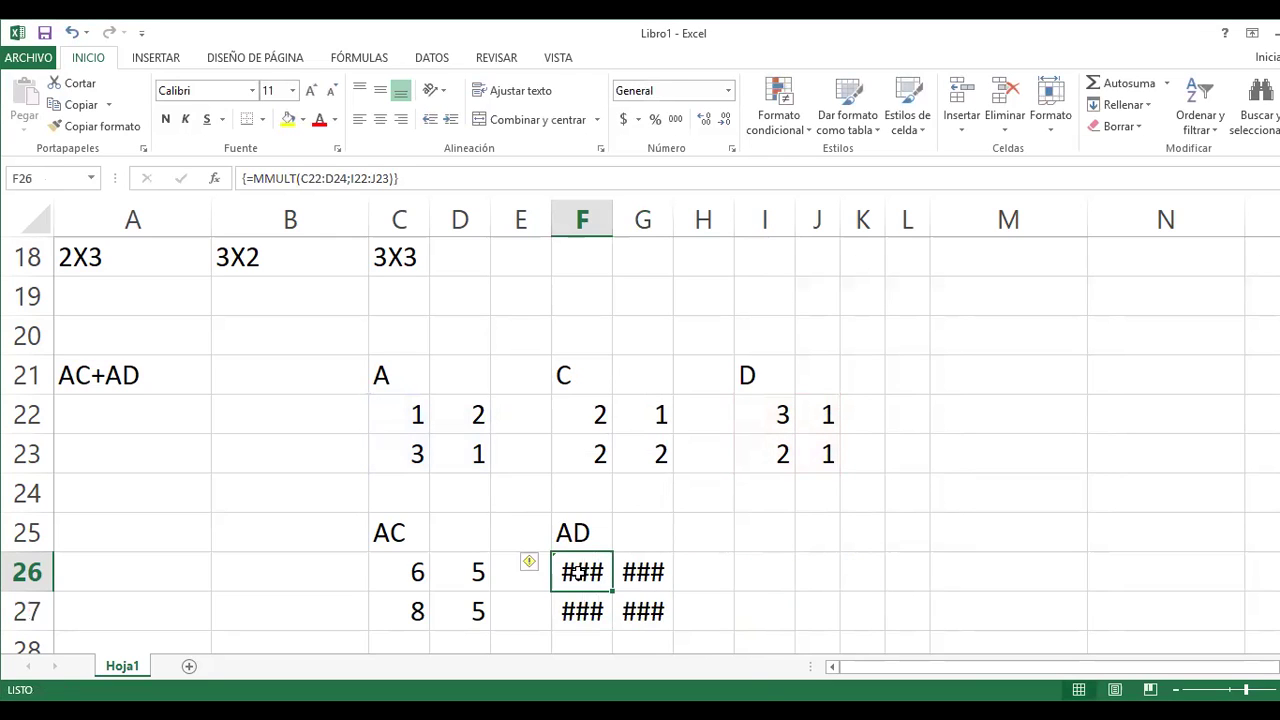
key(ctrl+slash)
key(Delete)
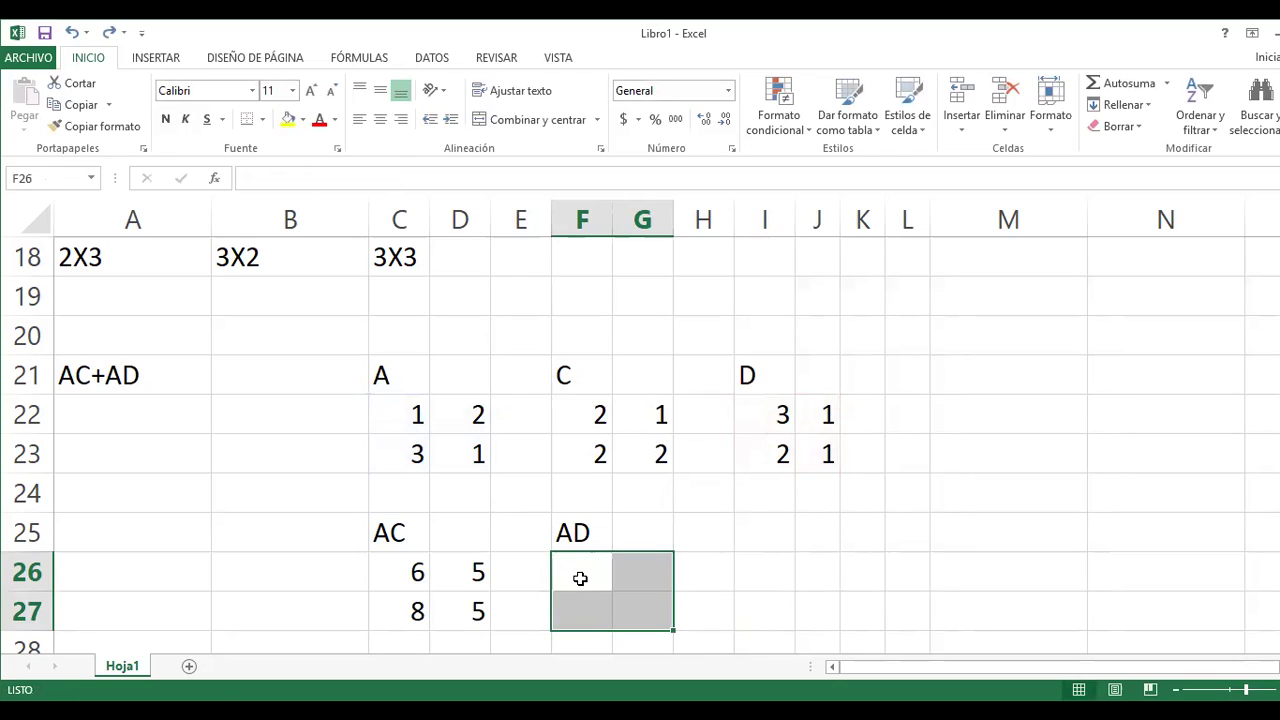
Enter the product of matrices A and D, =MMULT(C22:D23;I22:J23), as an array formula in cells F26:G27
text(=)
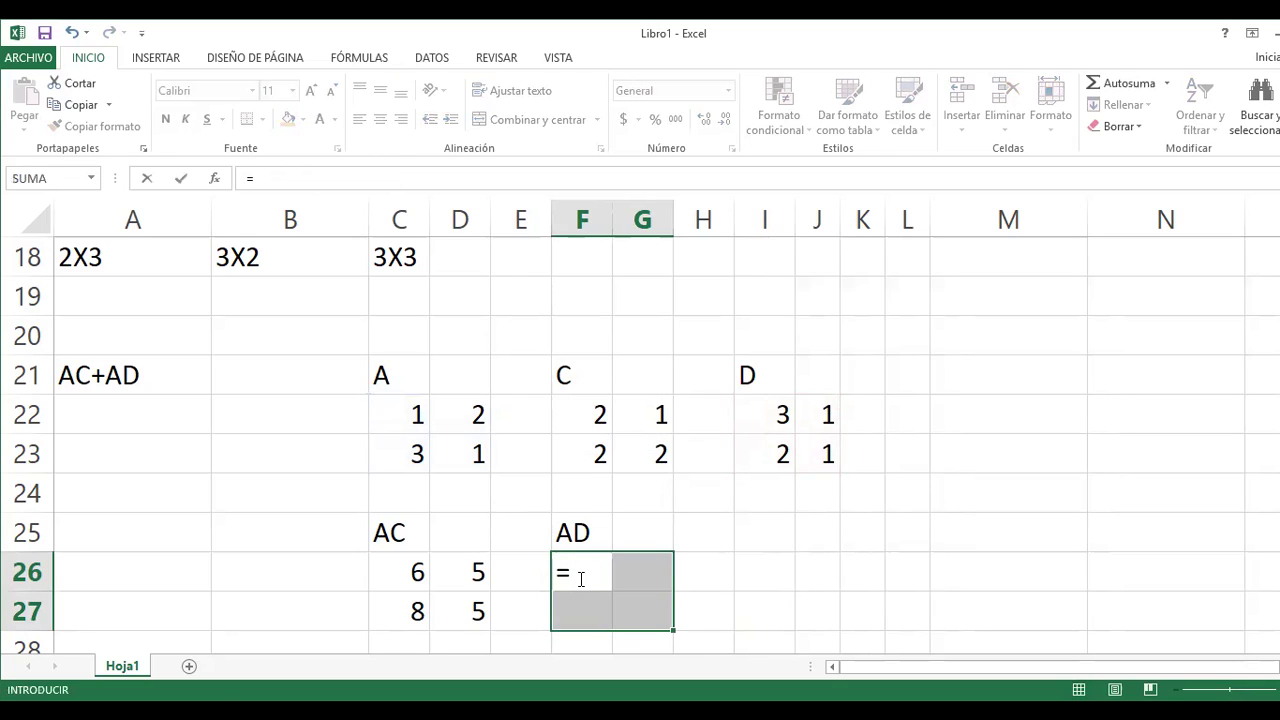
text(MM)
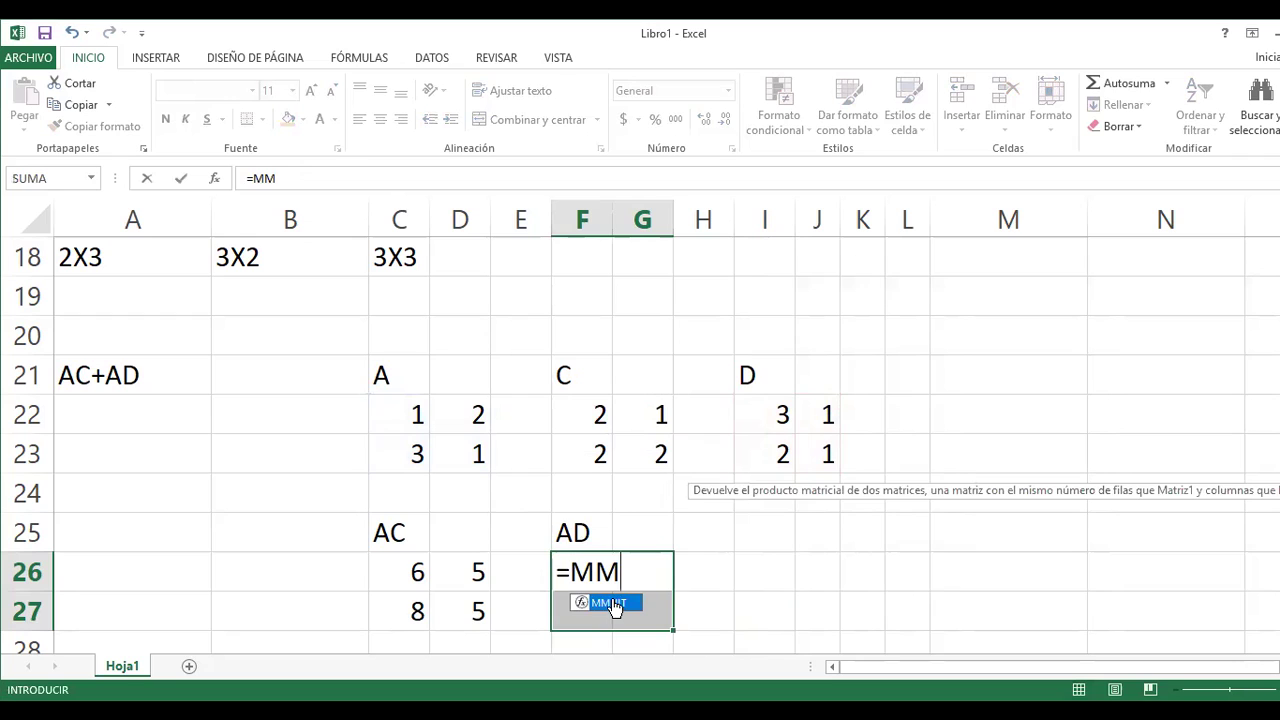
double_click(613, 603)
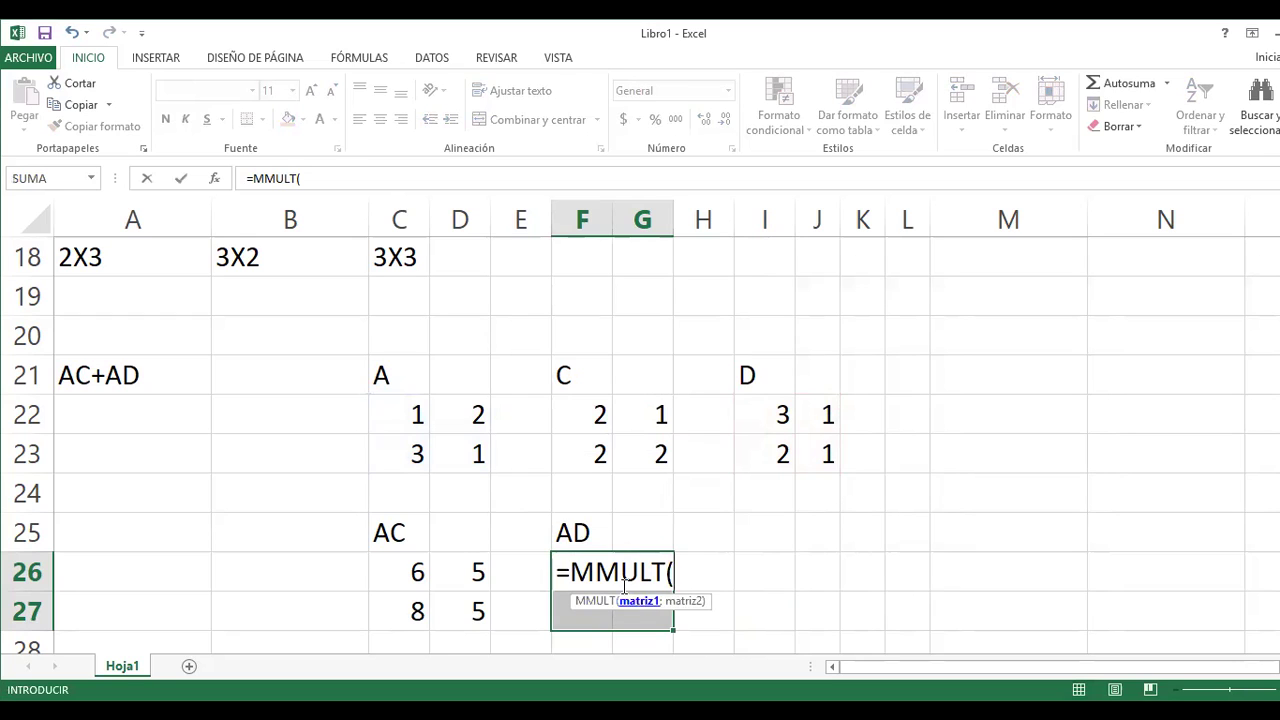
click(336, 177)
drag(410, 415, 478, 455)
text(;)
click(758, 420)
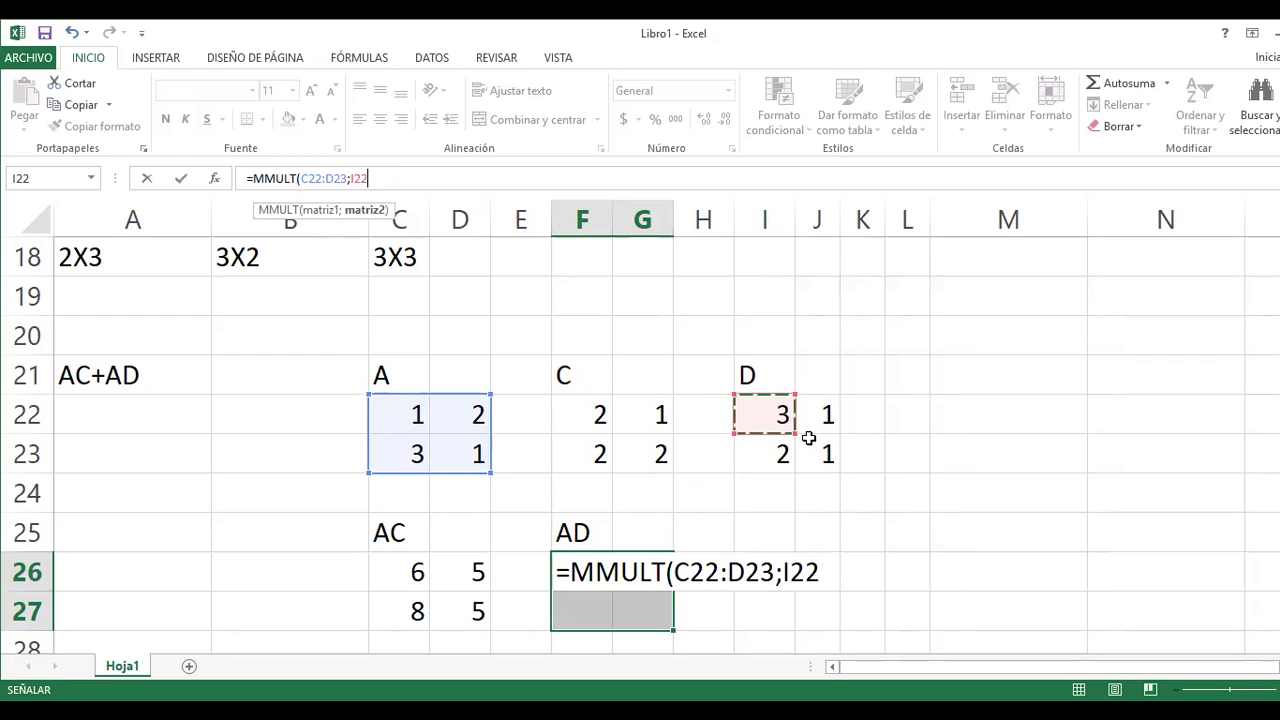
drag(808, 437, 828, 456)
text())
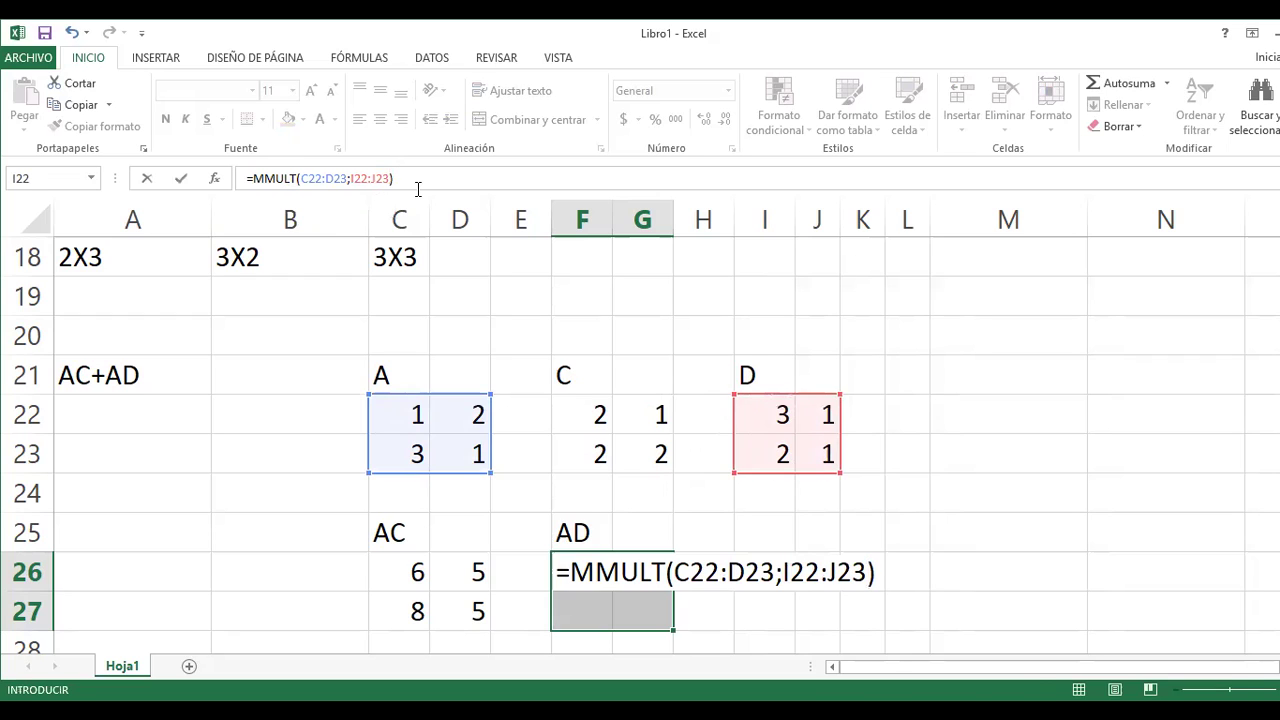
key(ctrl+shift+Return)
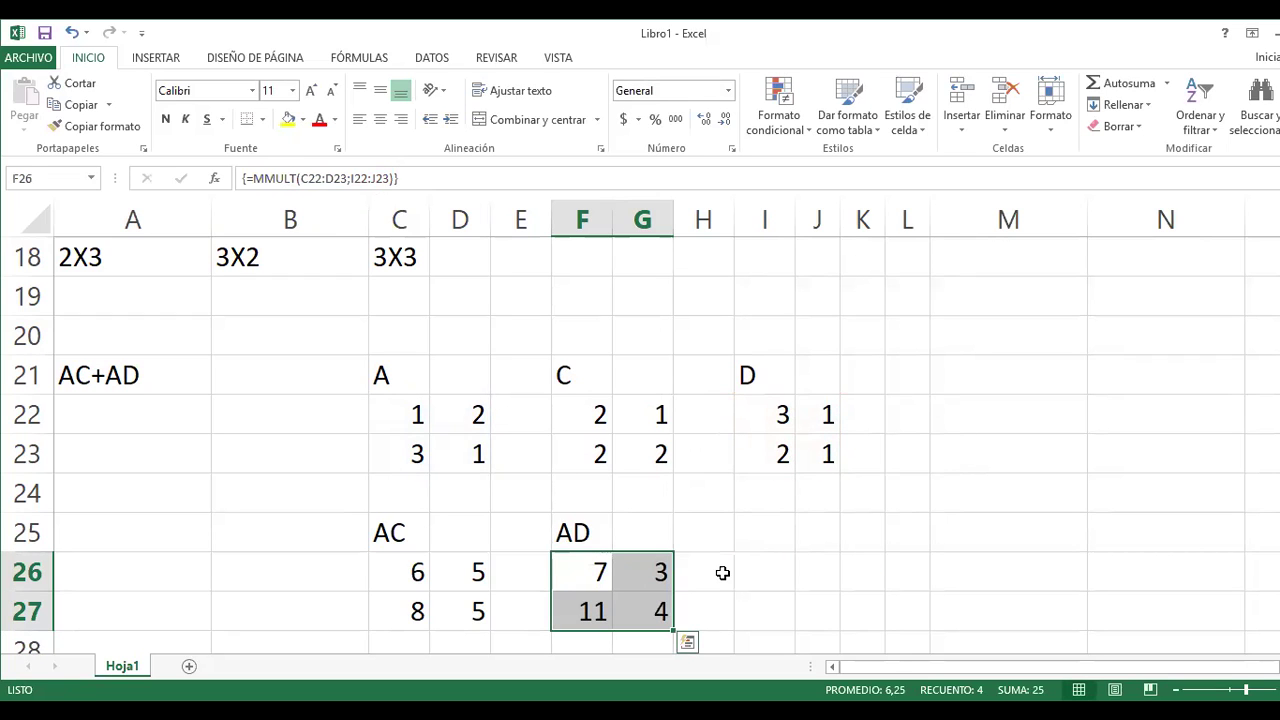
Add the label AC+AD for the sum of the two products in cell I25
click(412, 540)
drag(412, 540, 412, 574)
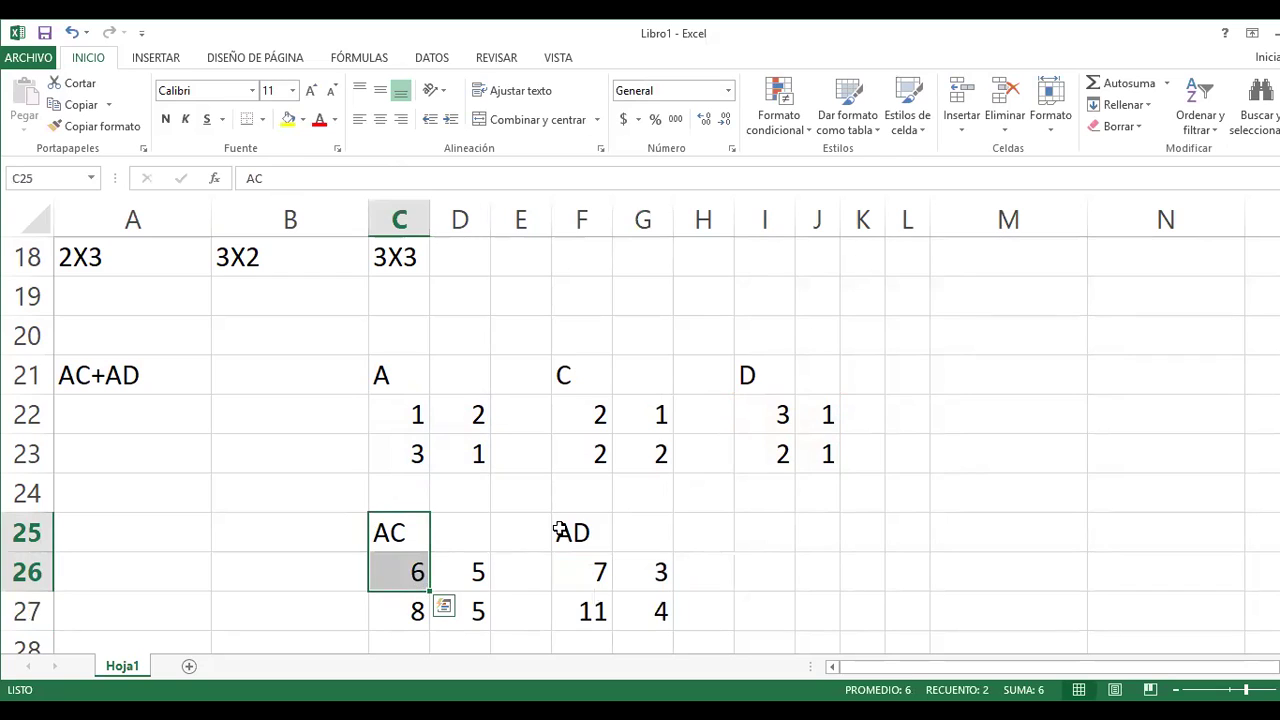
click(566, 531)
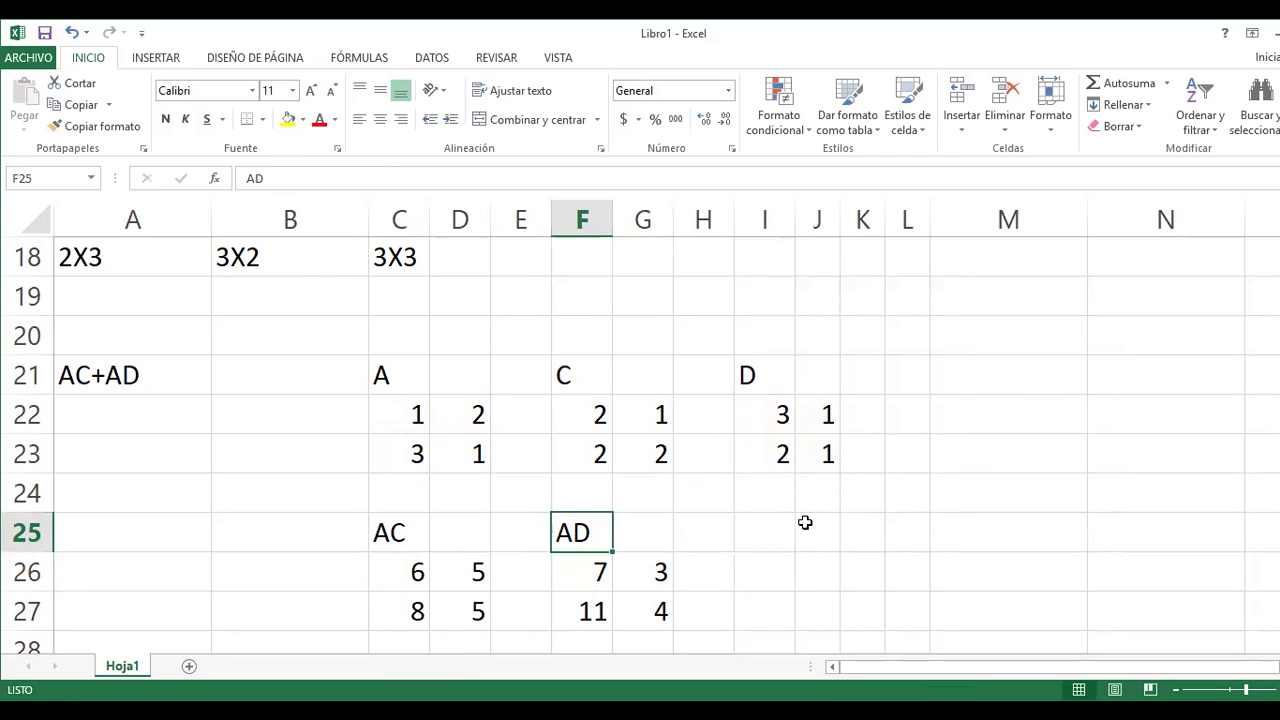
click(757, 534)
text(AC)
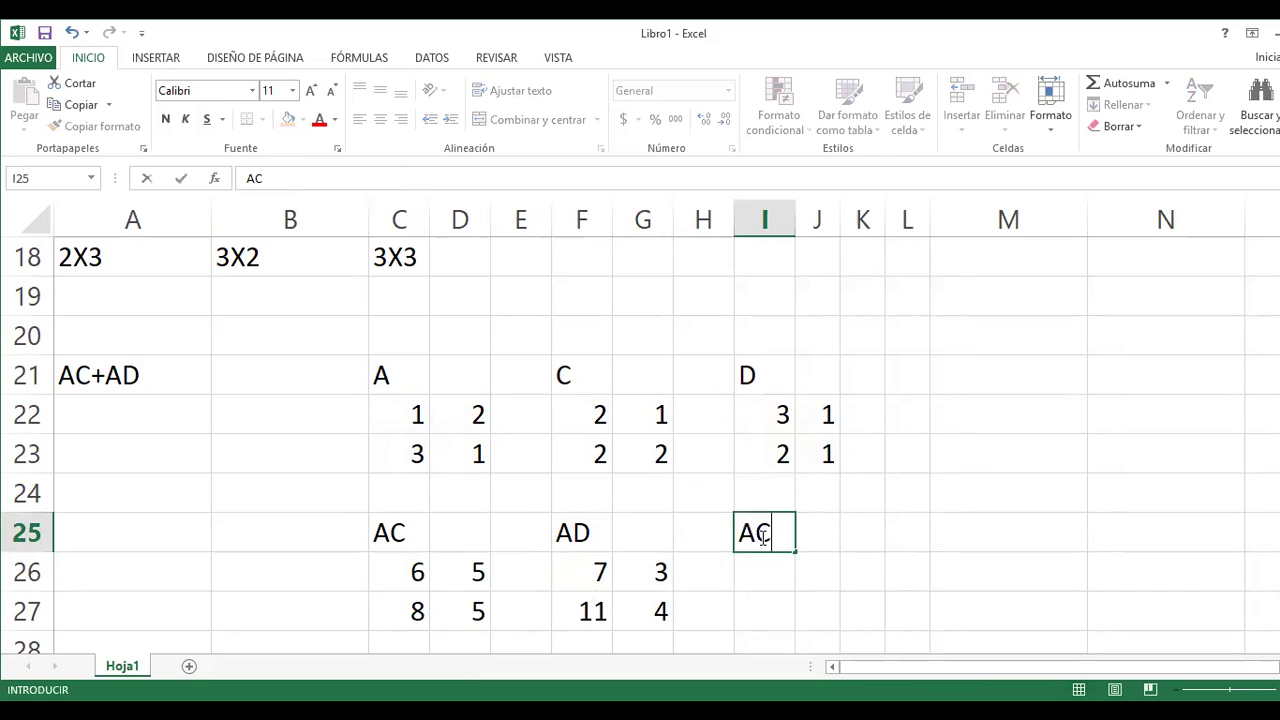
text(+AD)
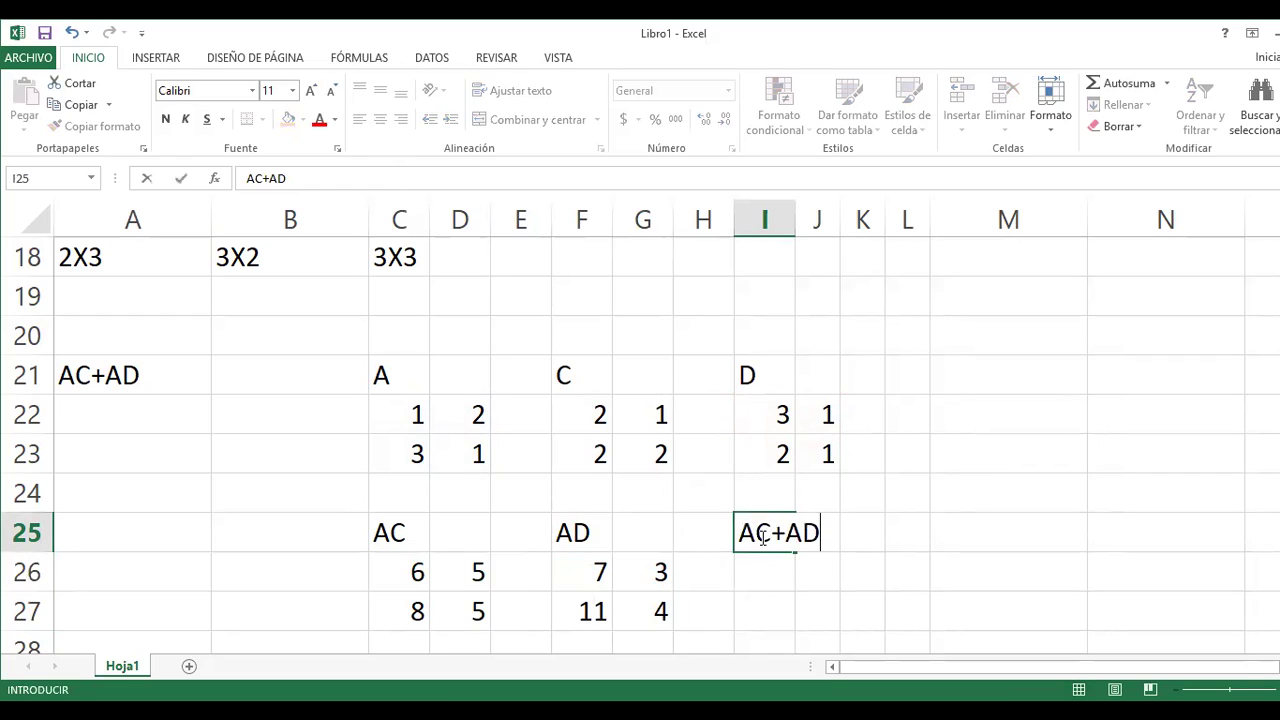
key(Return)
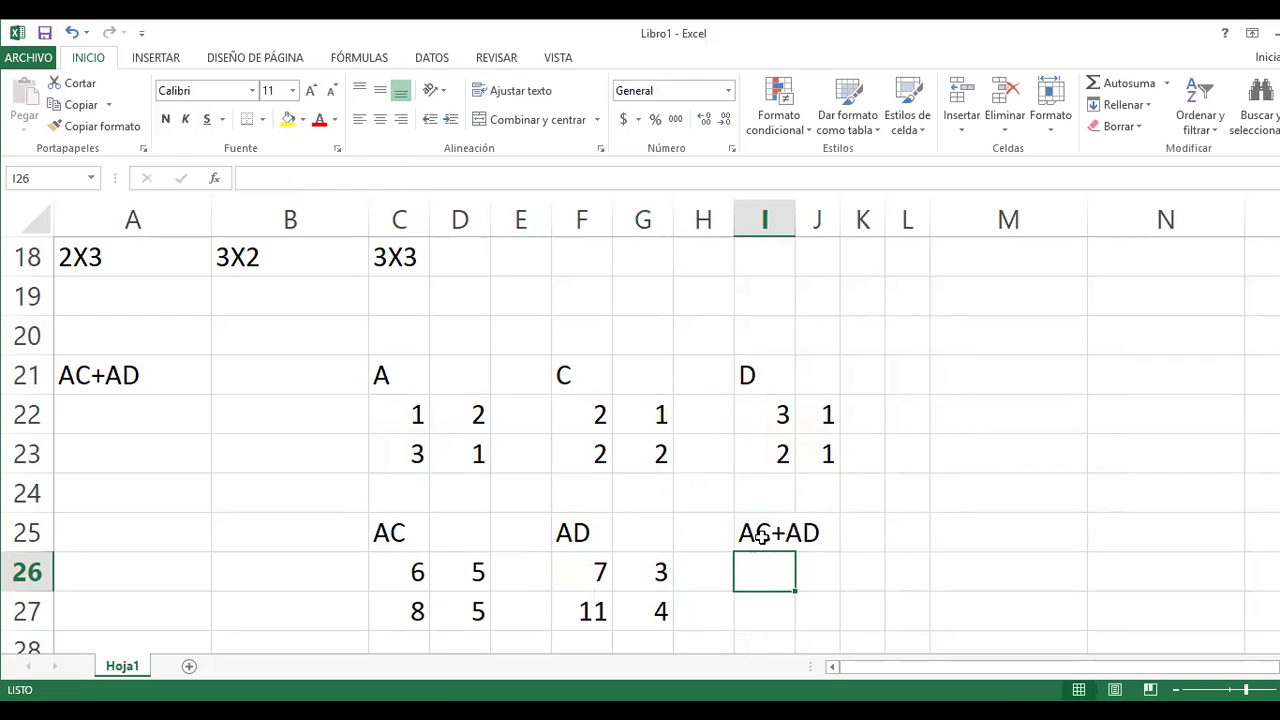
Enter the sum of the two product matrices, =C26:D27+F26:G27, as an array formula in cells I26:J27
key(shift+Right)
key(shift+Down)
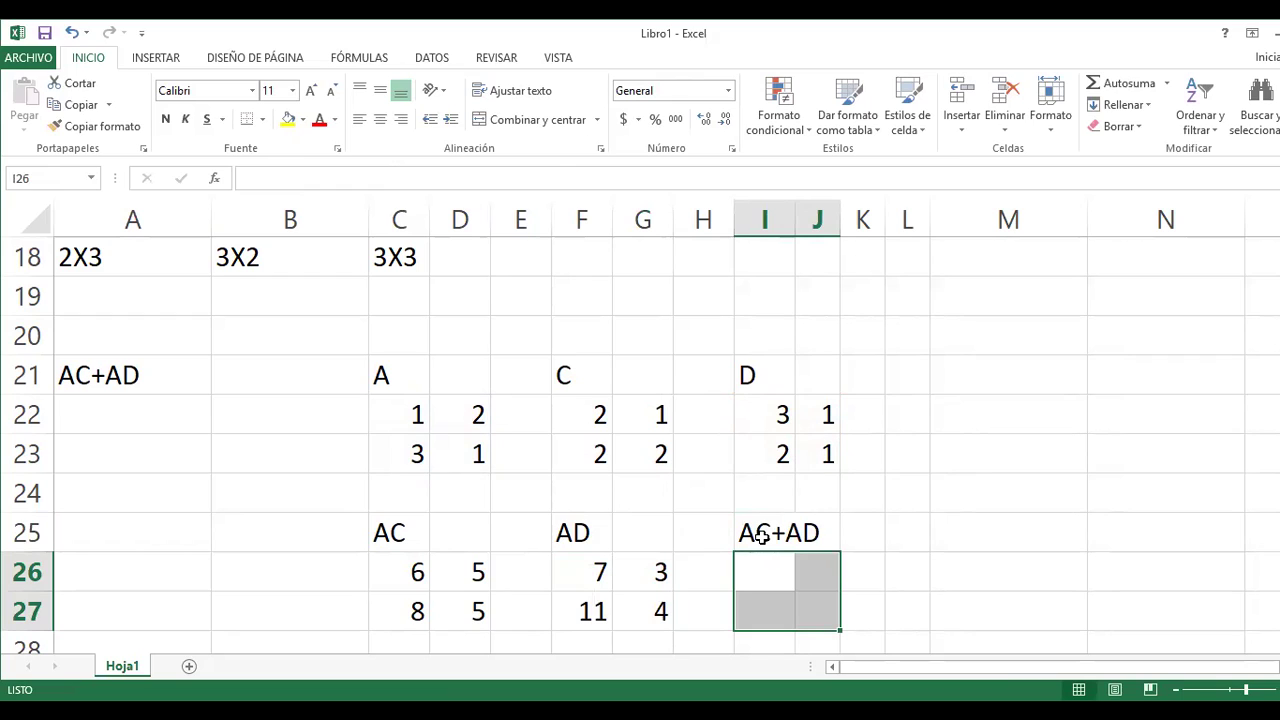
text(=)
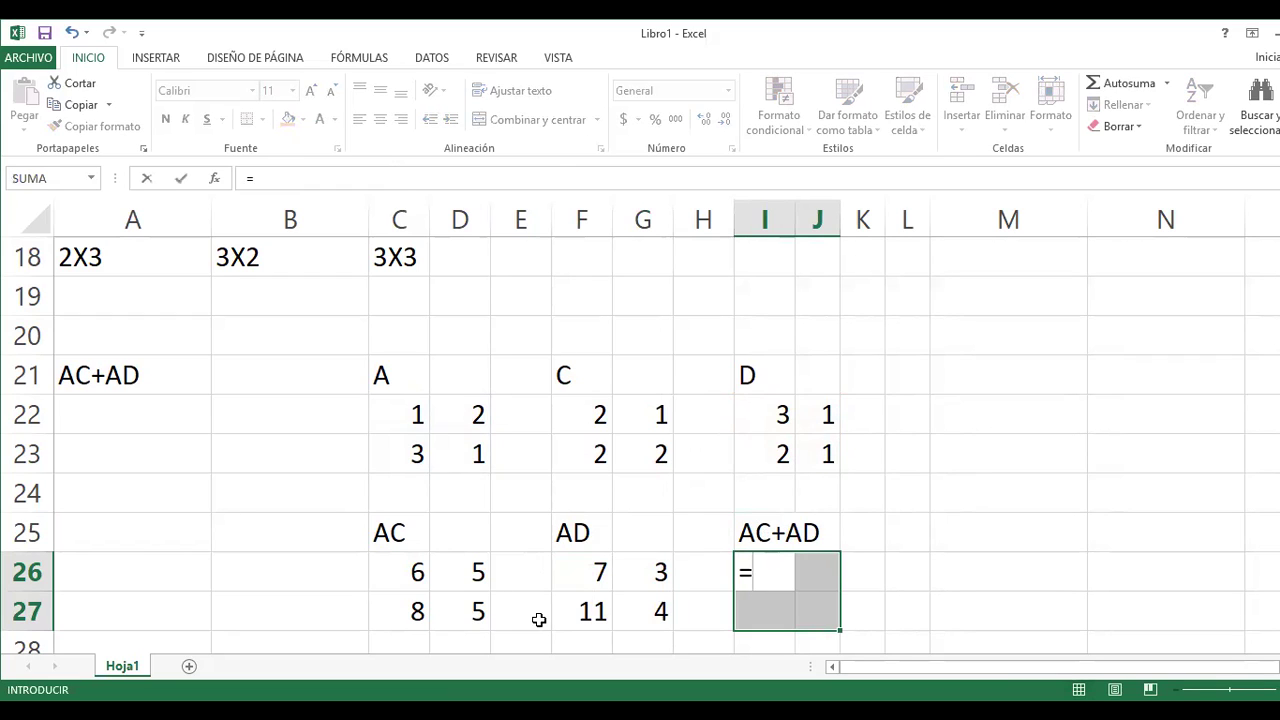
click(419, 575)
shift+click(460, 610)
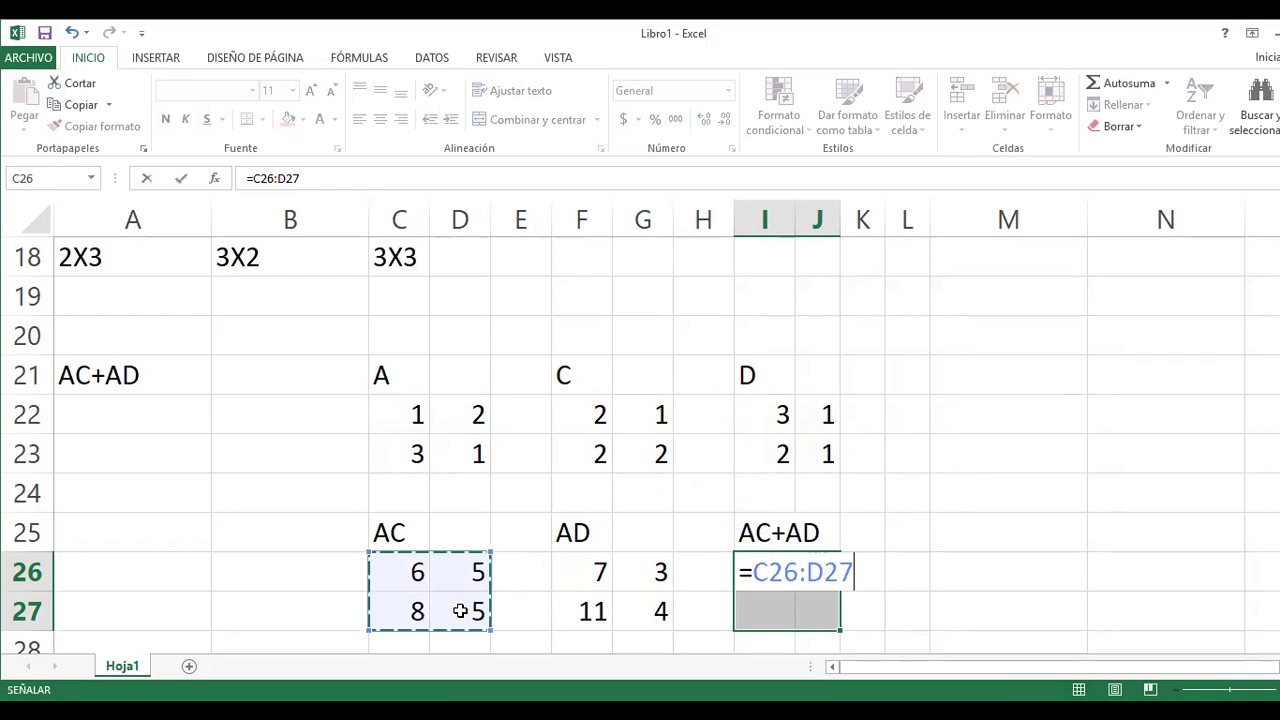
text(+)
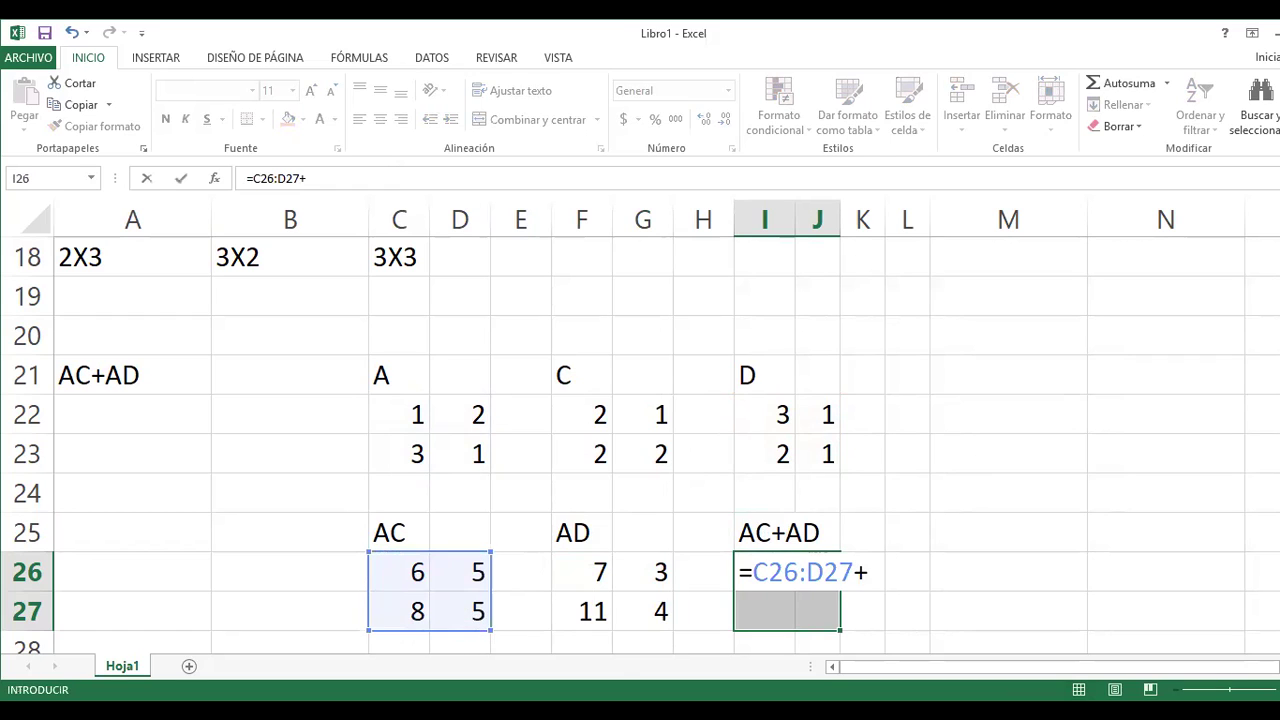
drag(589, 574, 634, 617)
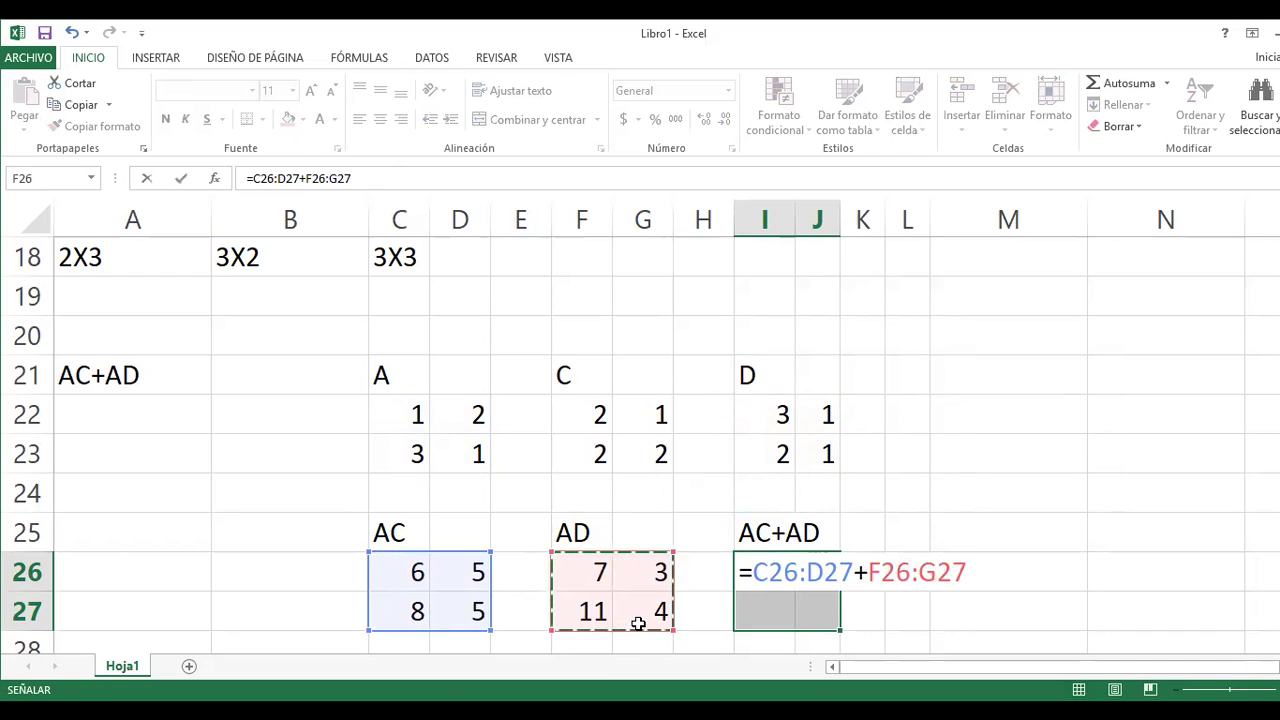
key(ctrl+shift+Return)
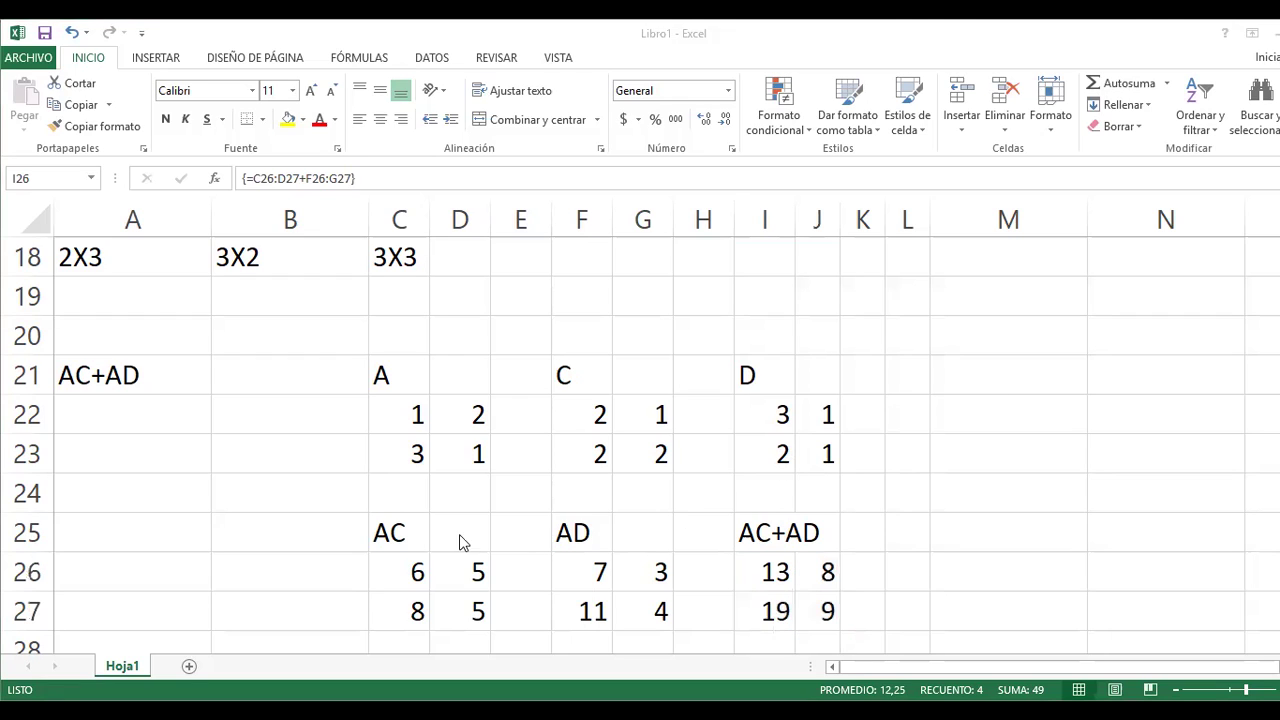
Review the AC product formula in C26:D27 together with its source matrices A and C
click(403, 586)
double_click(403, 586)
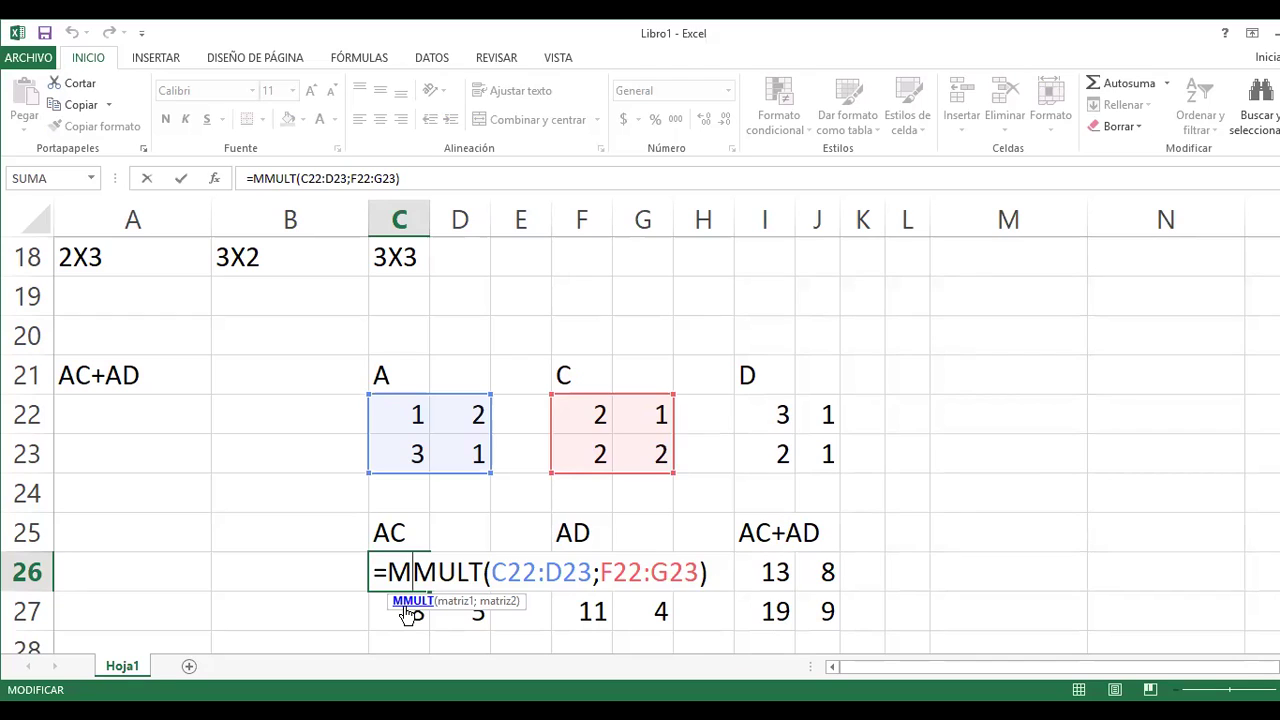
key(ctrl+shift+Return)
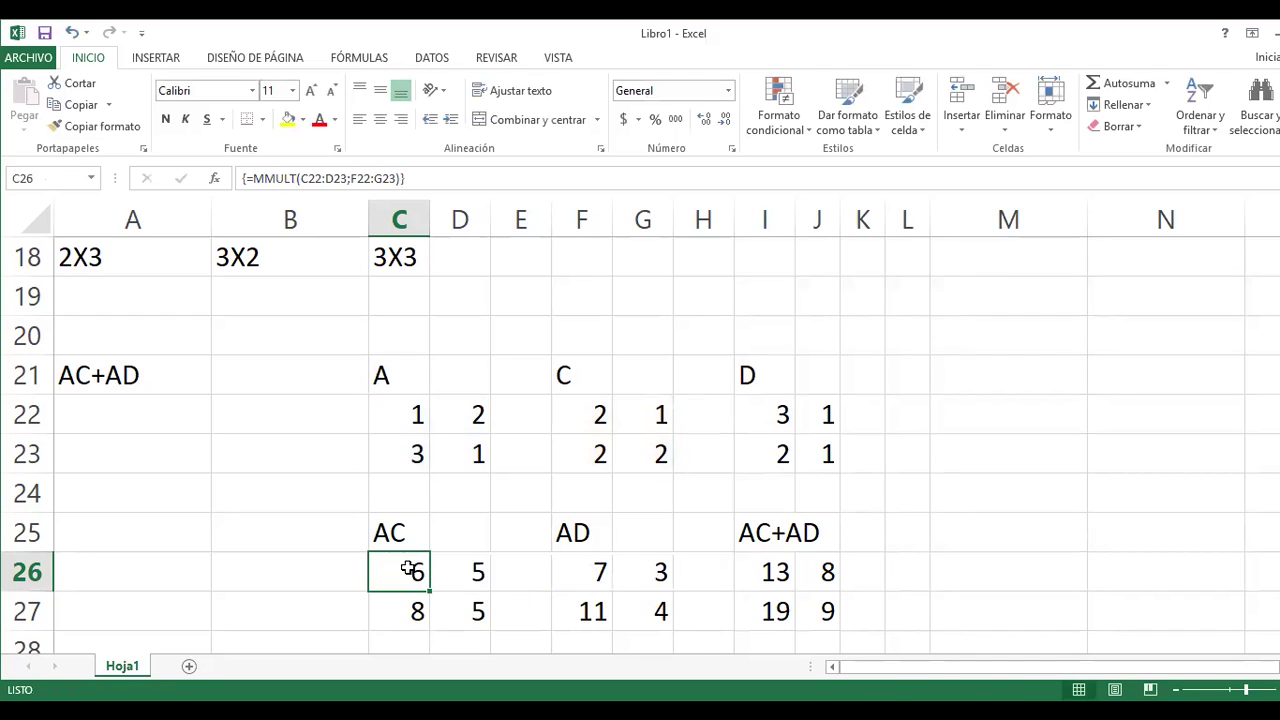
drag(414, 569, 454, 603)
drag(400, 400, 458, 446)
drag(578, 410, 657, 454)
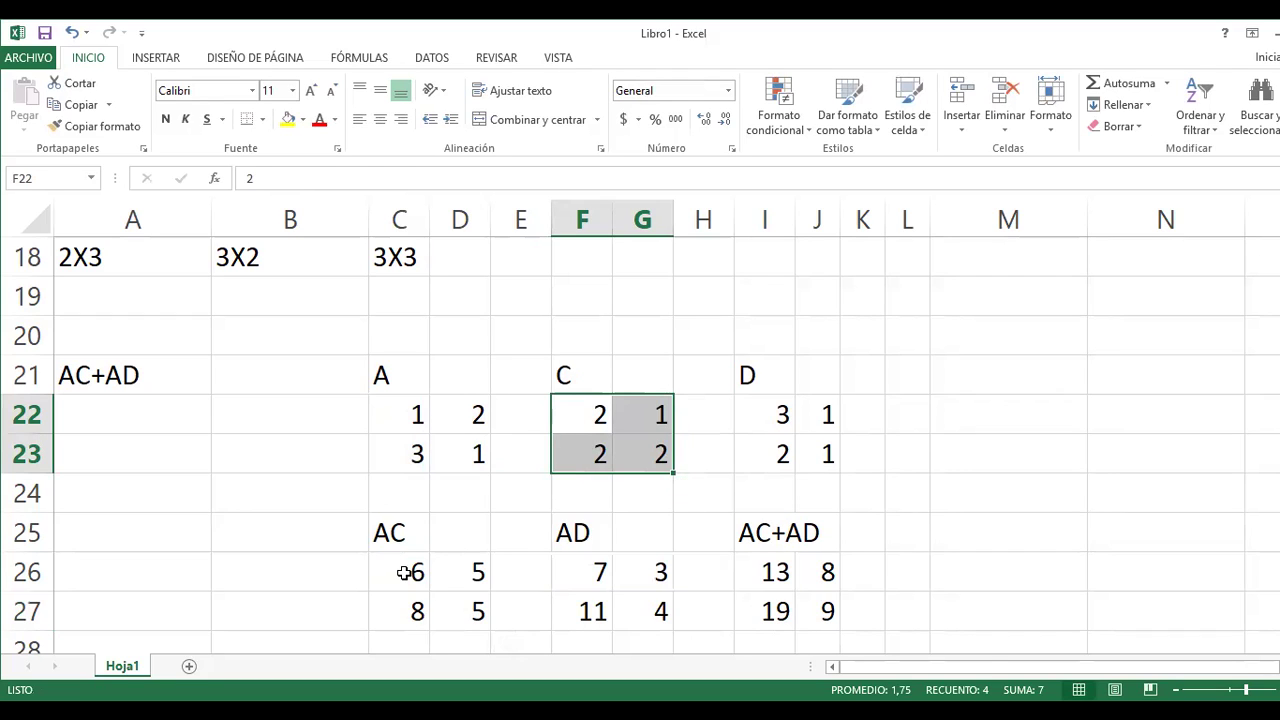
drag(404, 572, 451, 620)
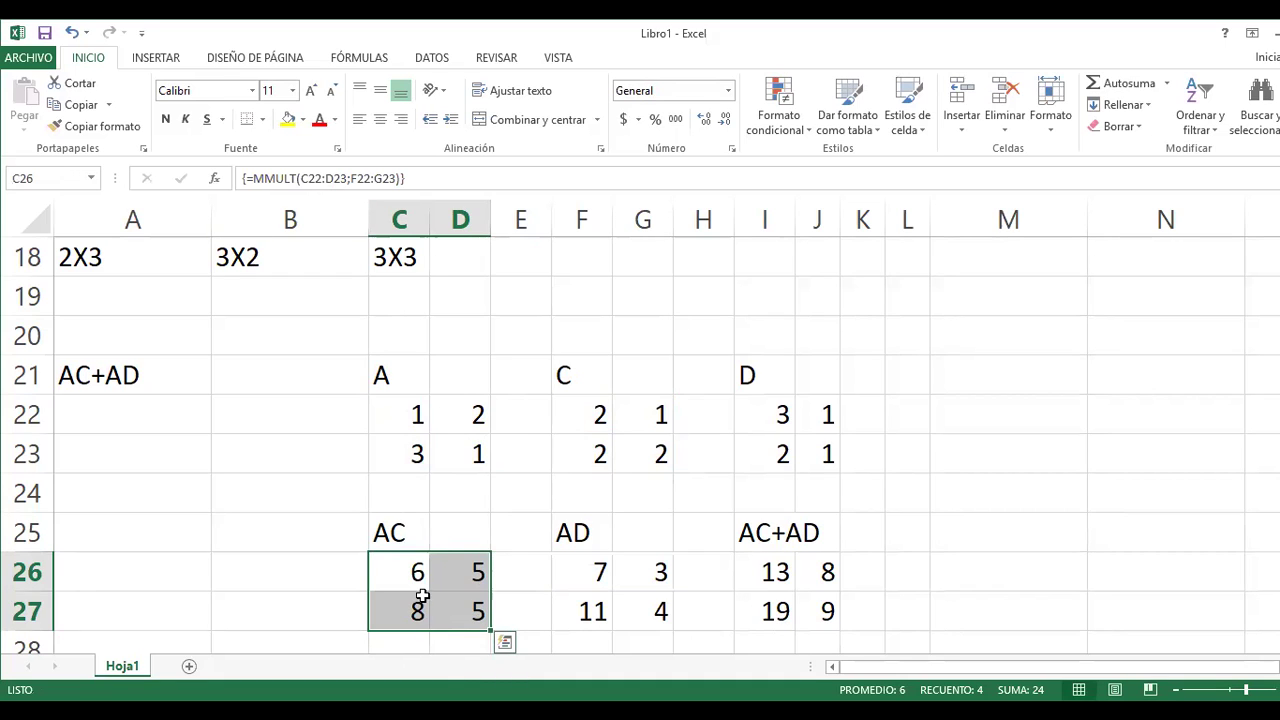
Inspect the MMULT formula behind the AC product in C26:D27 and re-enter it unchanged as an array formula
click(417, 568)
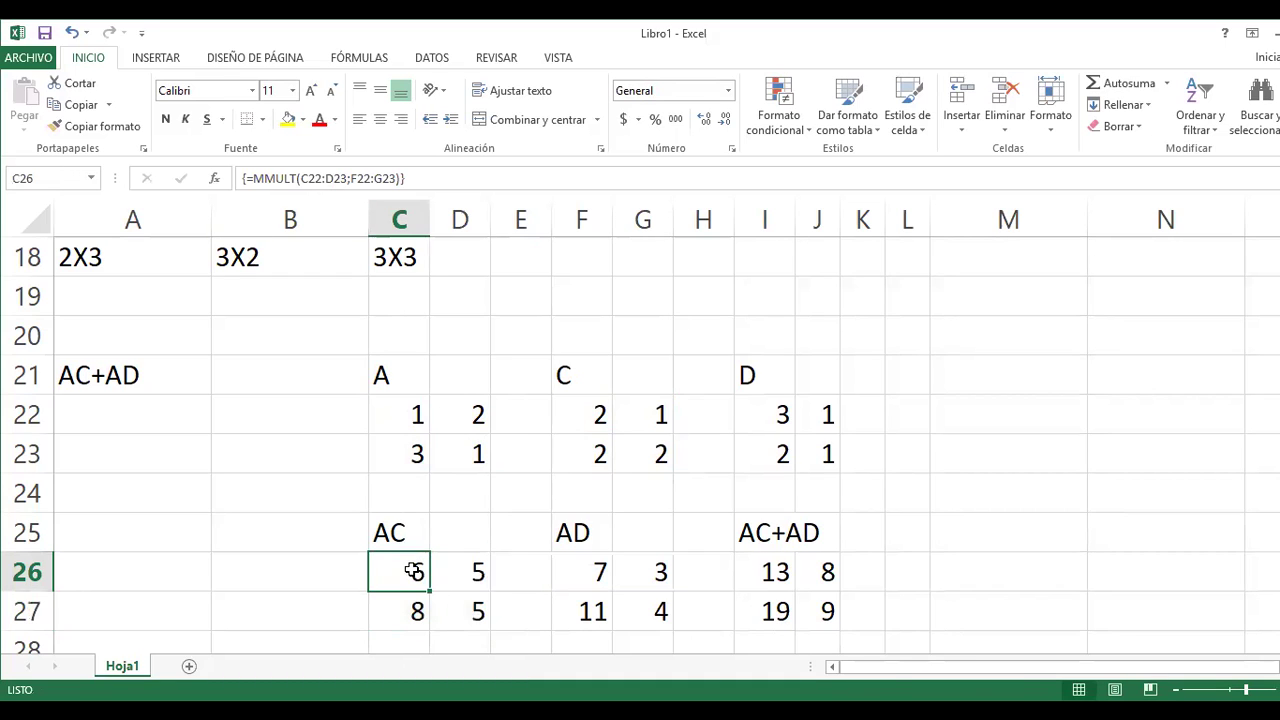
drag(417, 568, 481, 606)
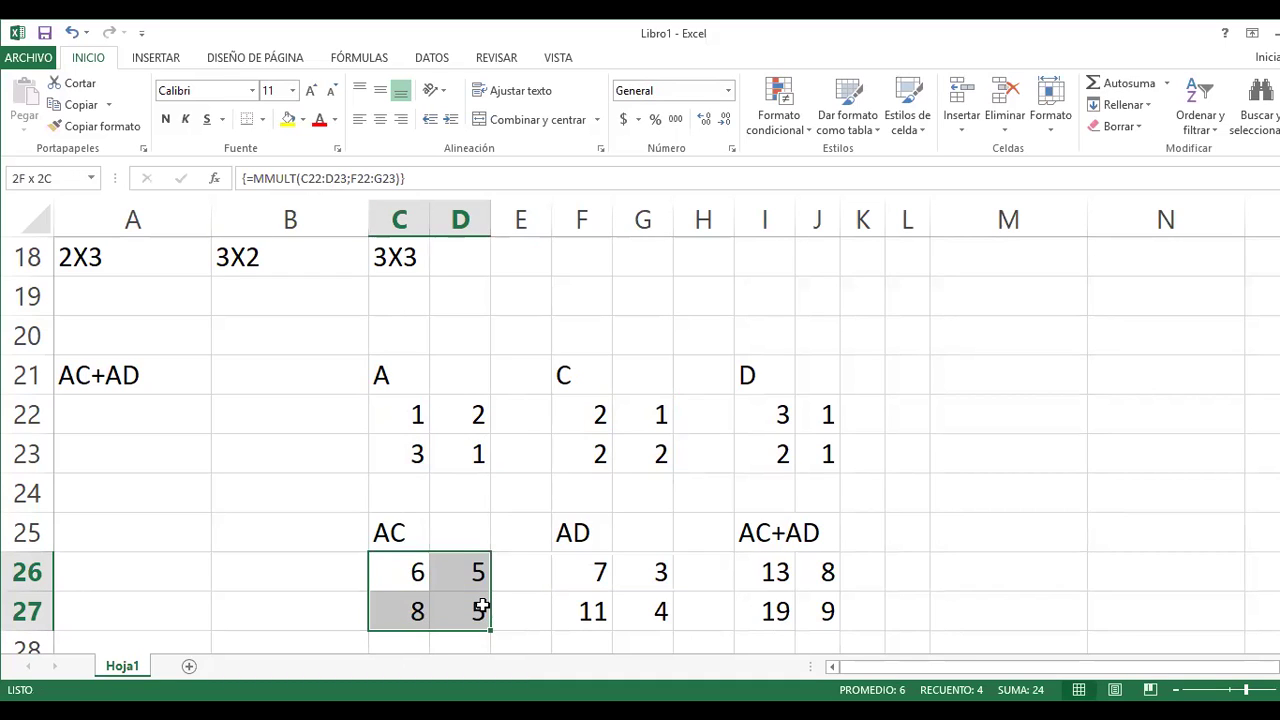
click(393, 179)
drag(398, 179, 250, 179)
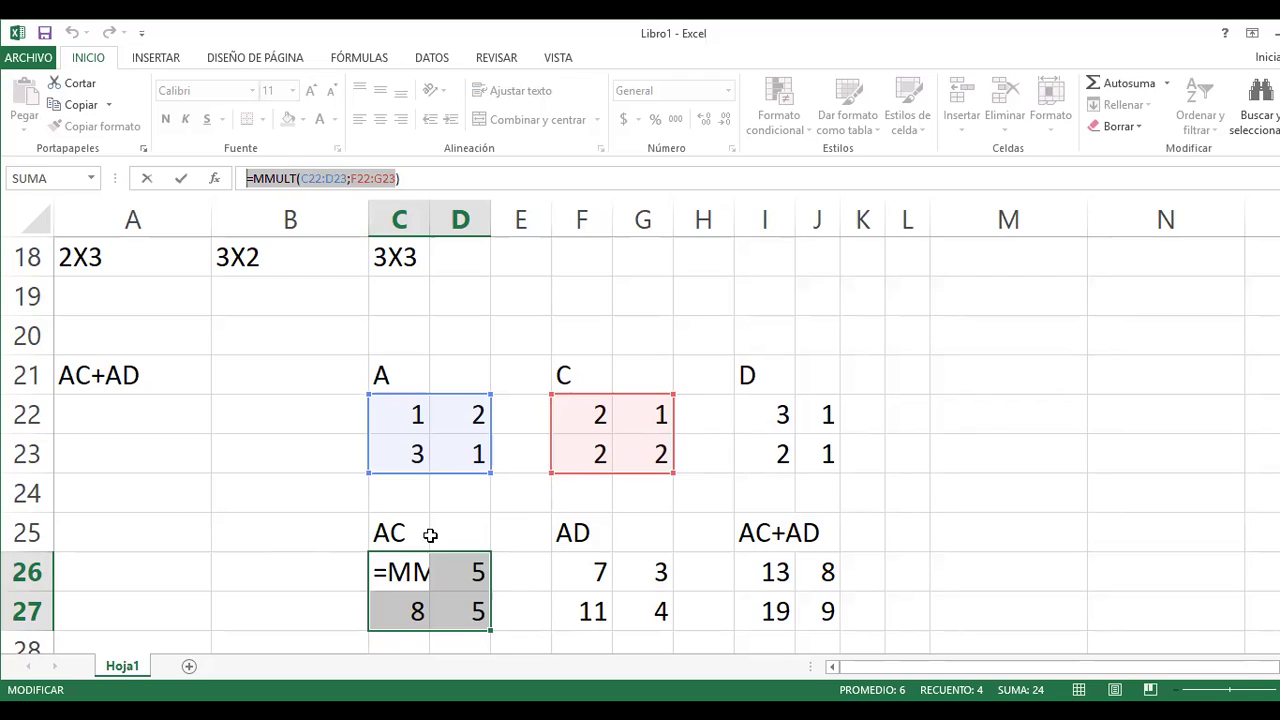
key(ctrl+shift+Return)
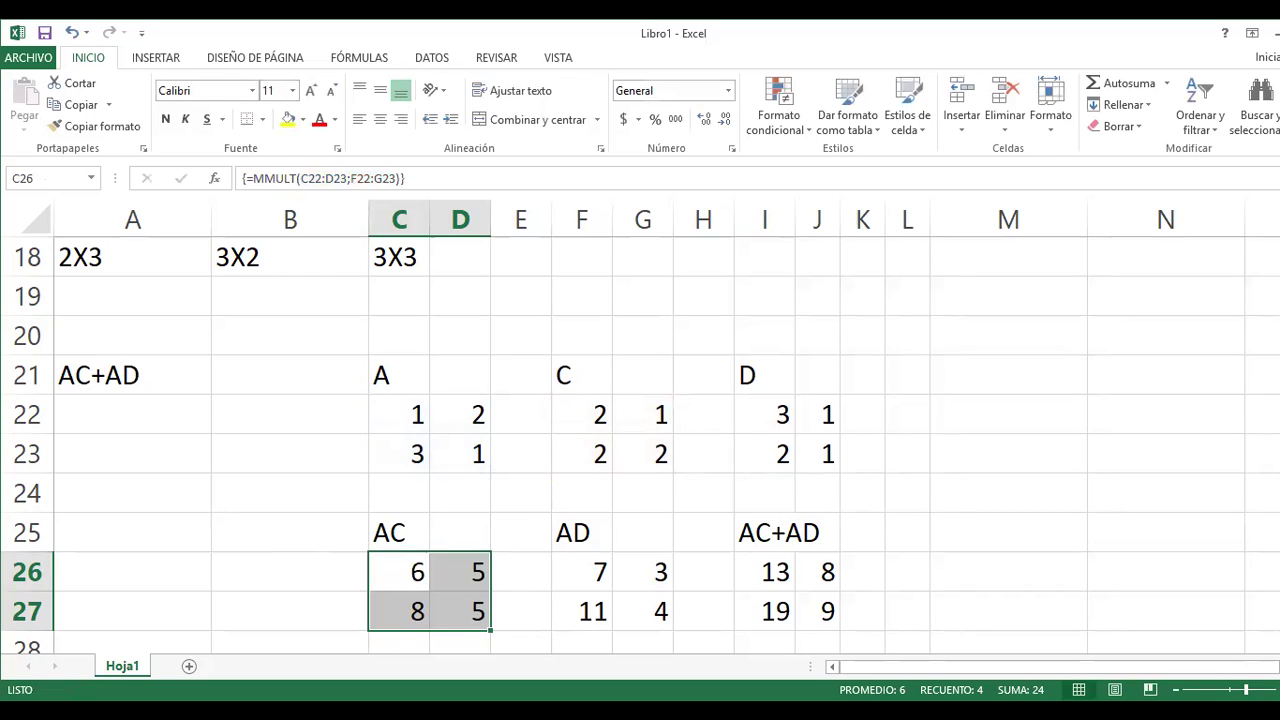
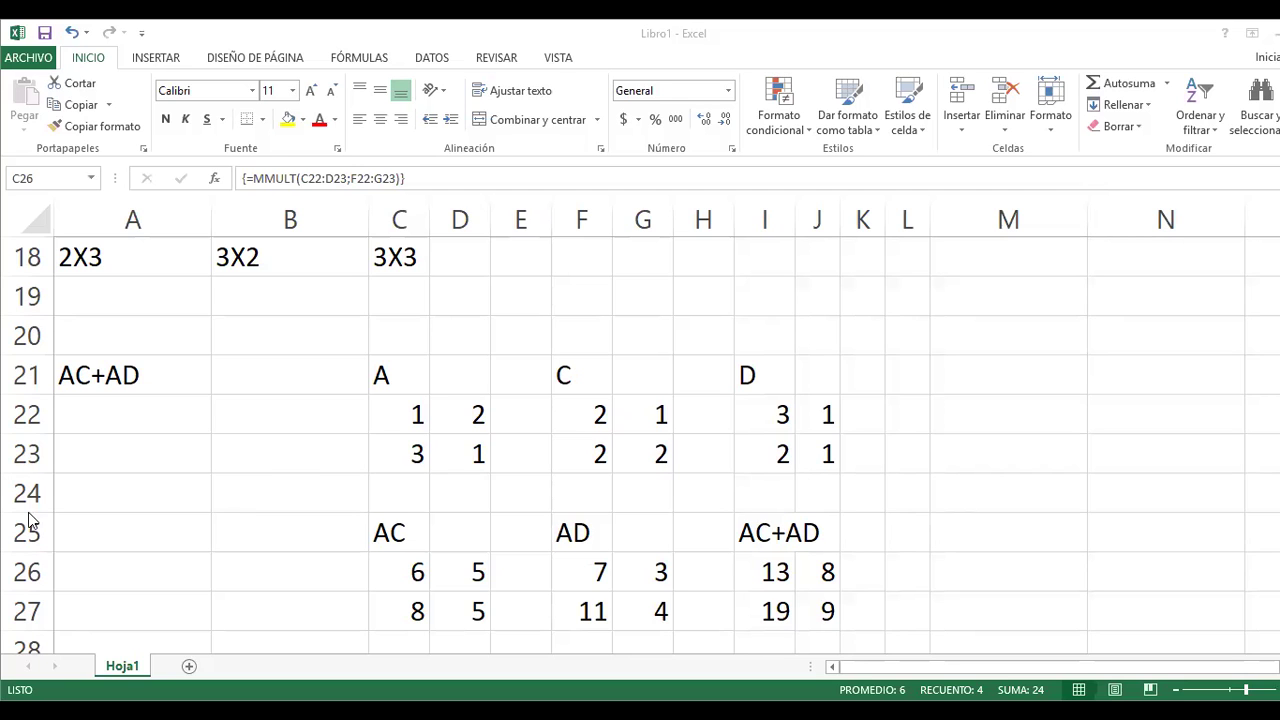
Enter the expression ((AB+BD)+D)E*a as the next exercise in cell A29
scroll(206, 491, down, 2)
scroll(203, 485, up, 2)
scroll(200, 460, down, 2)
click(160, 456)
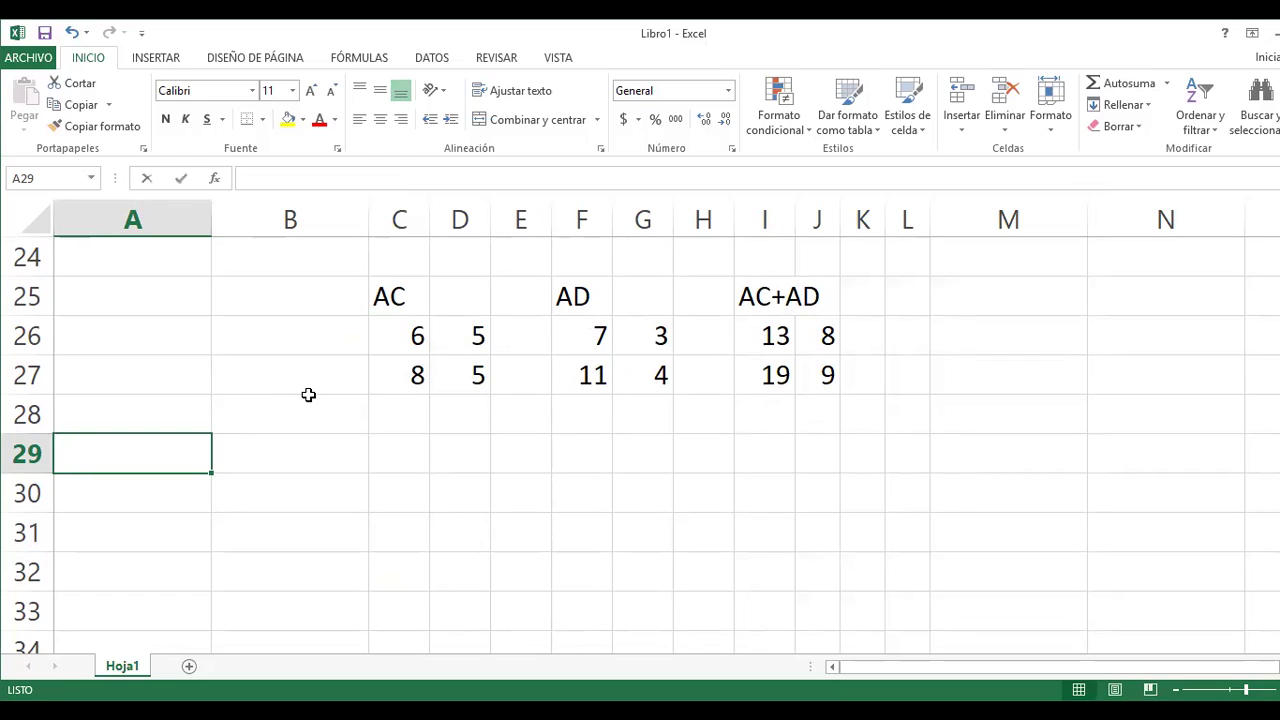
text((AB)
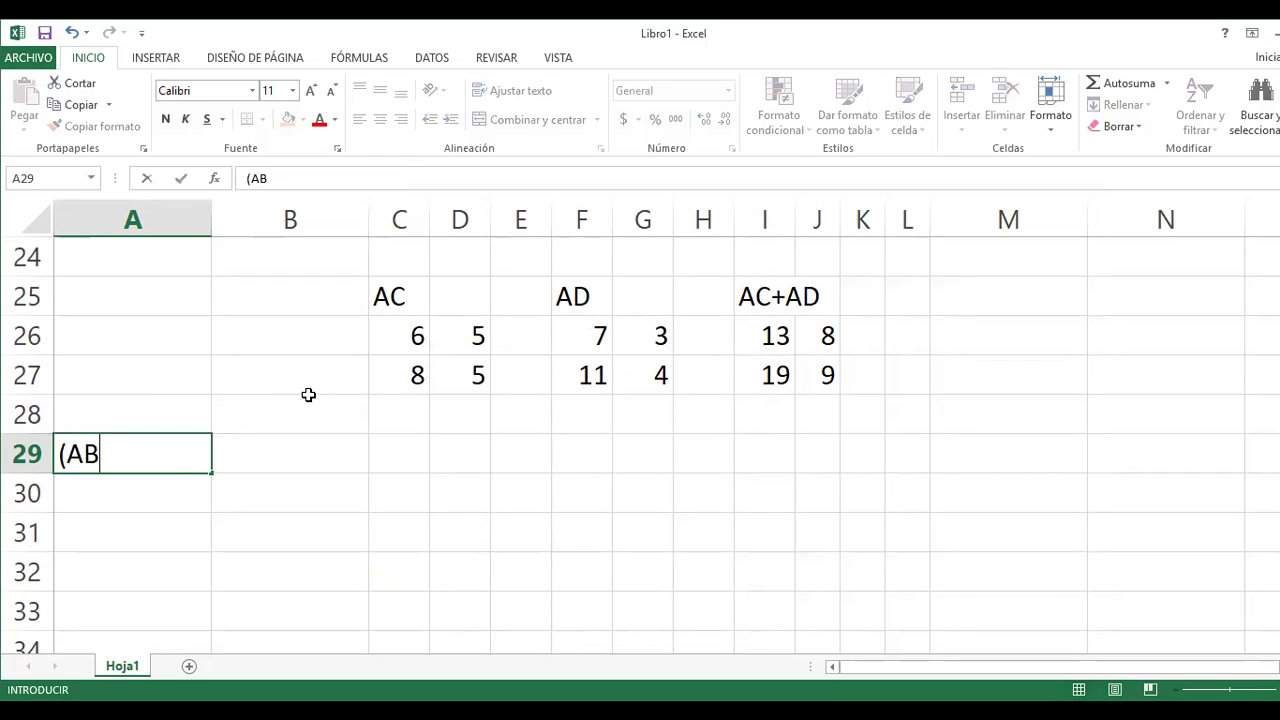
text(+BD))
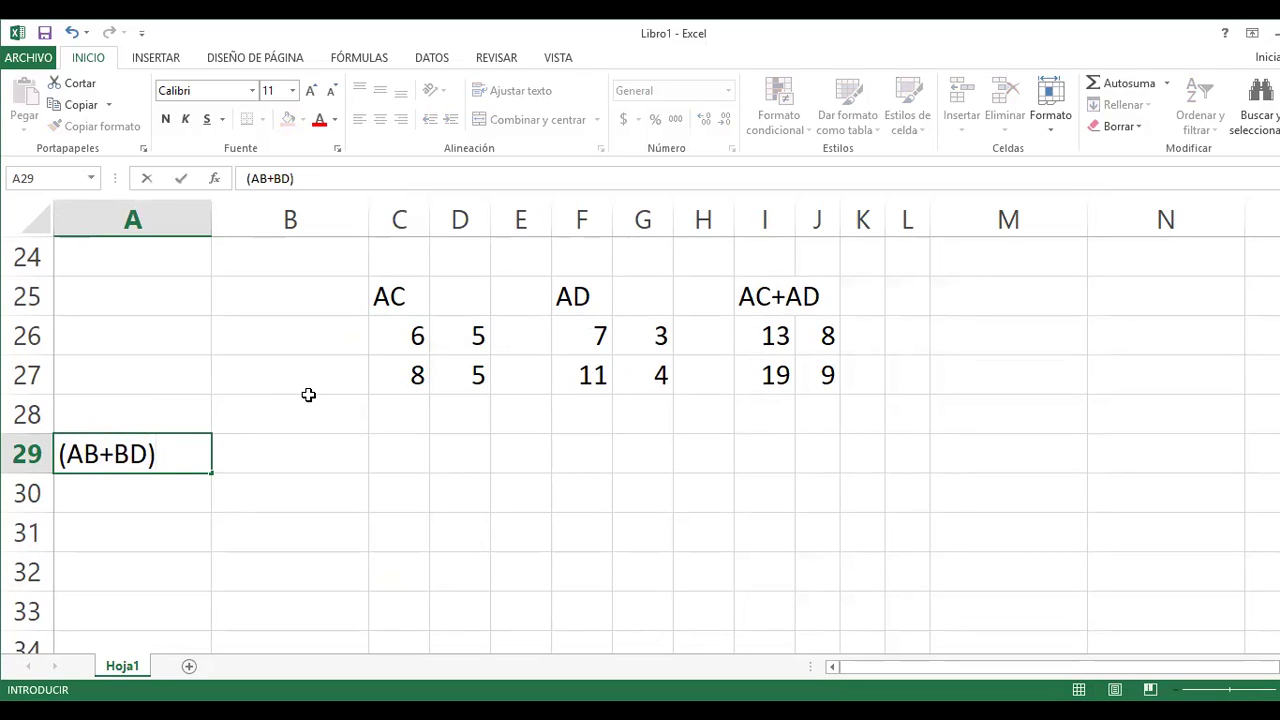
text(+D))
click(60, 453)
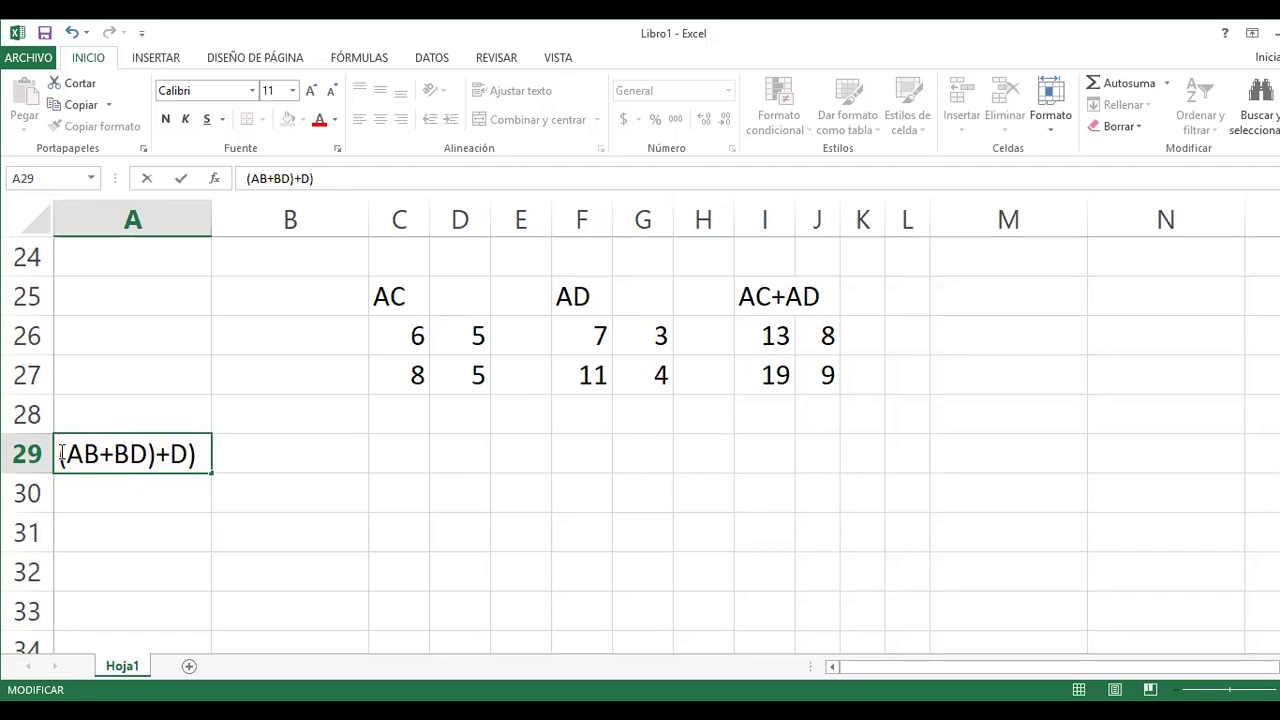
text(()
click(209, 458)
text(e)
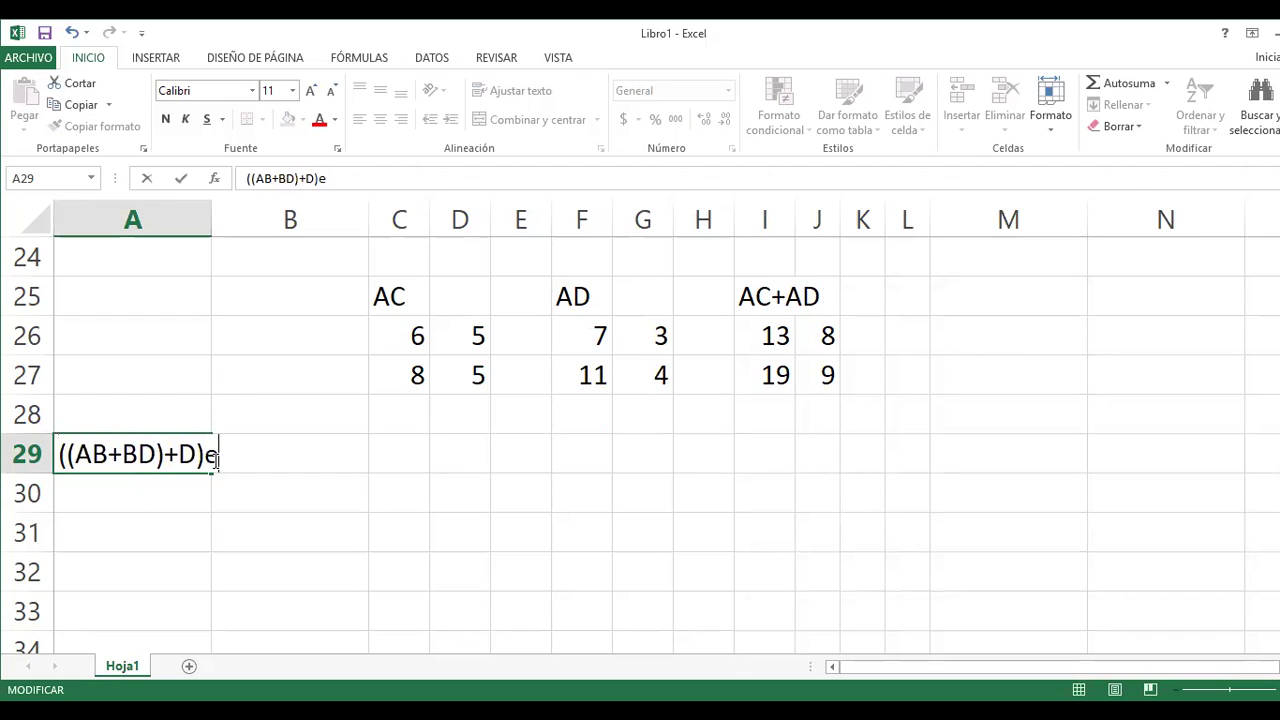
key(BackSpace)
text(E*A)
key(BackSpace)
text(a)
key(Return)
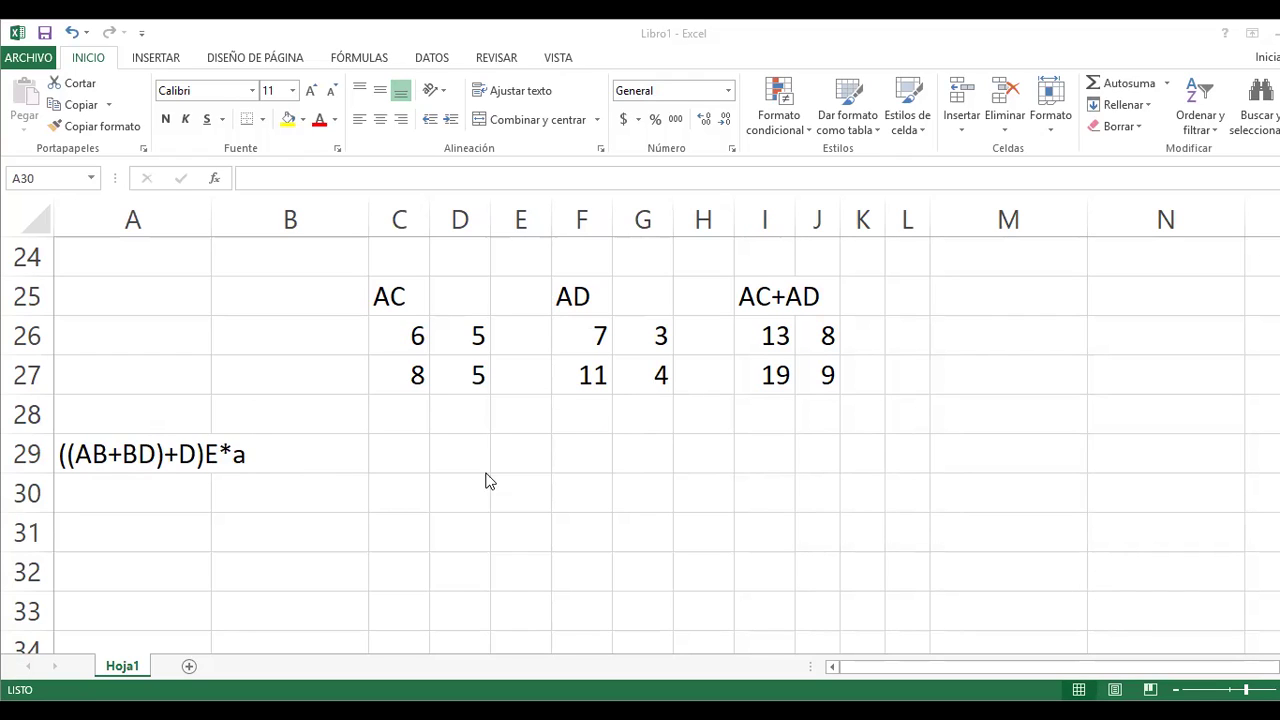
Add the label A for the exercise's first matrix in cell C29
click(408, 452)
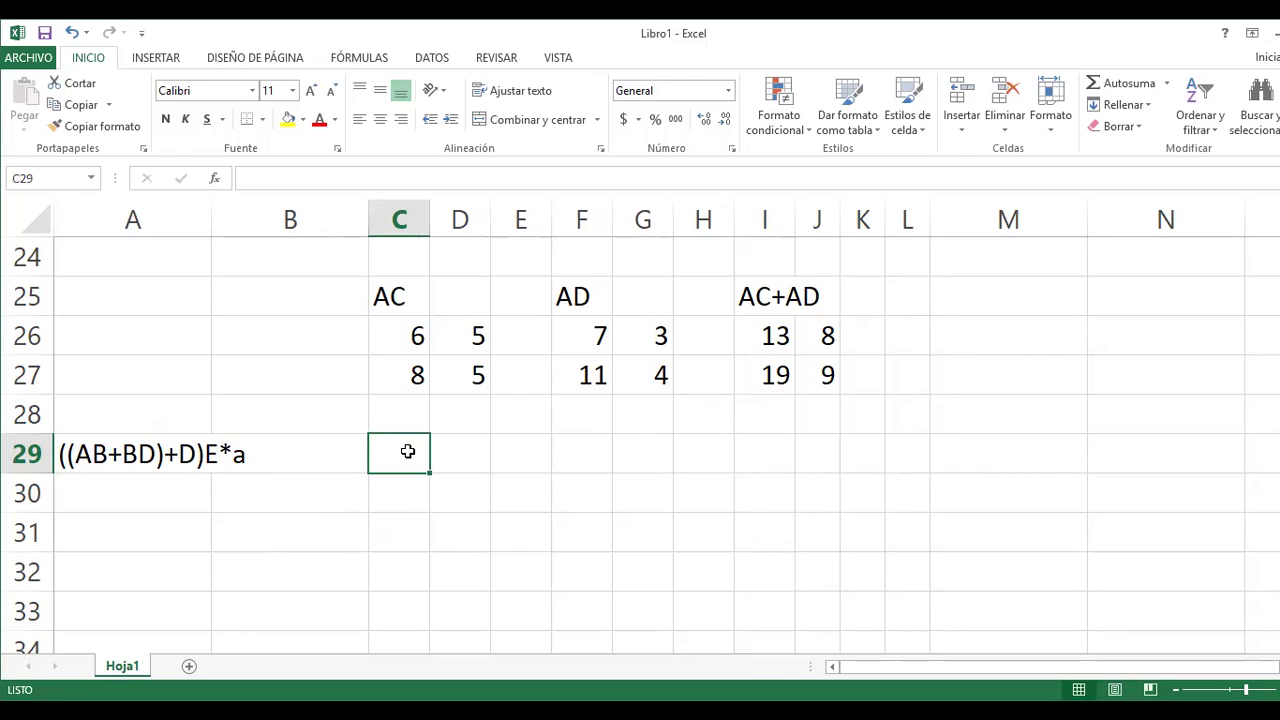
text(((AB+)
key(BackSpace)
key(BackSpace)
key(BackSpace)
key(BackSpace)
key(BackSpace)
text(a)
key(BackSpace)
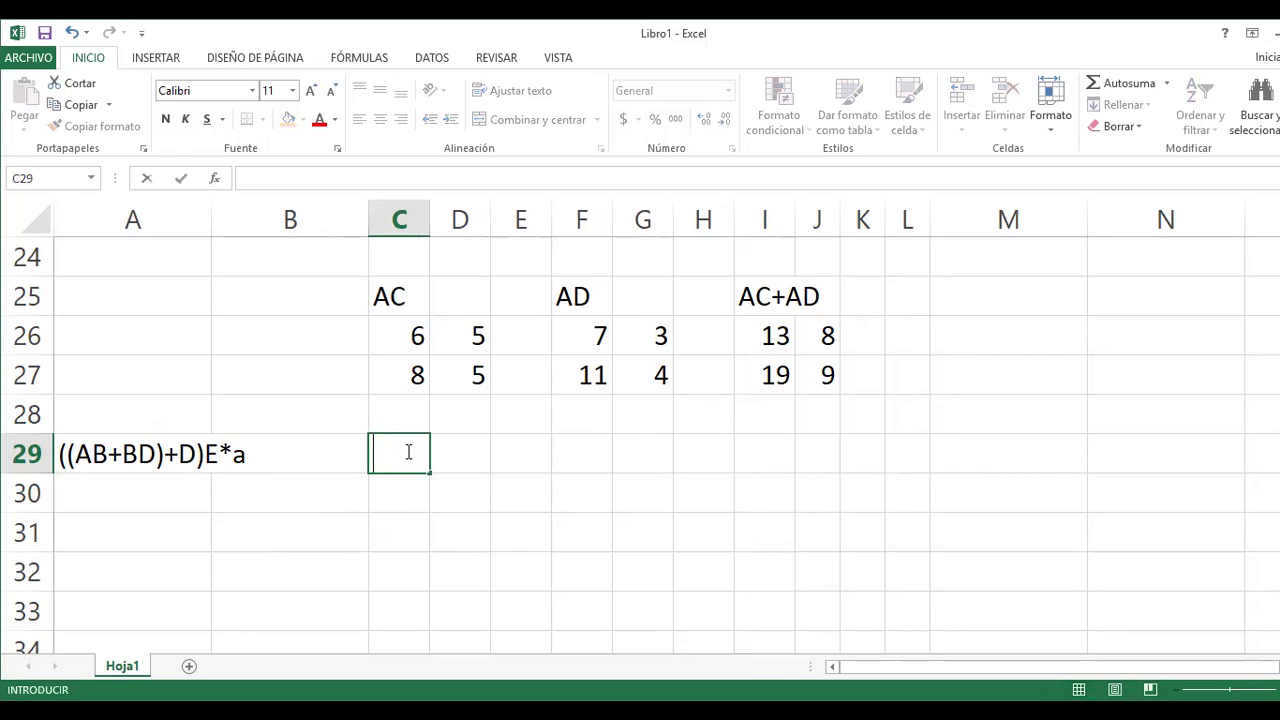
text(A)
key(Tab)
key(Return)
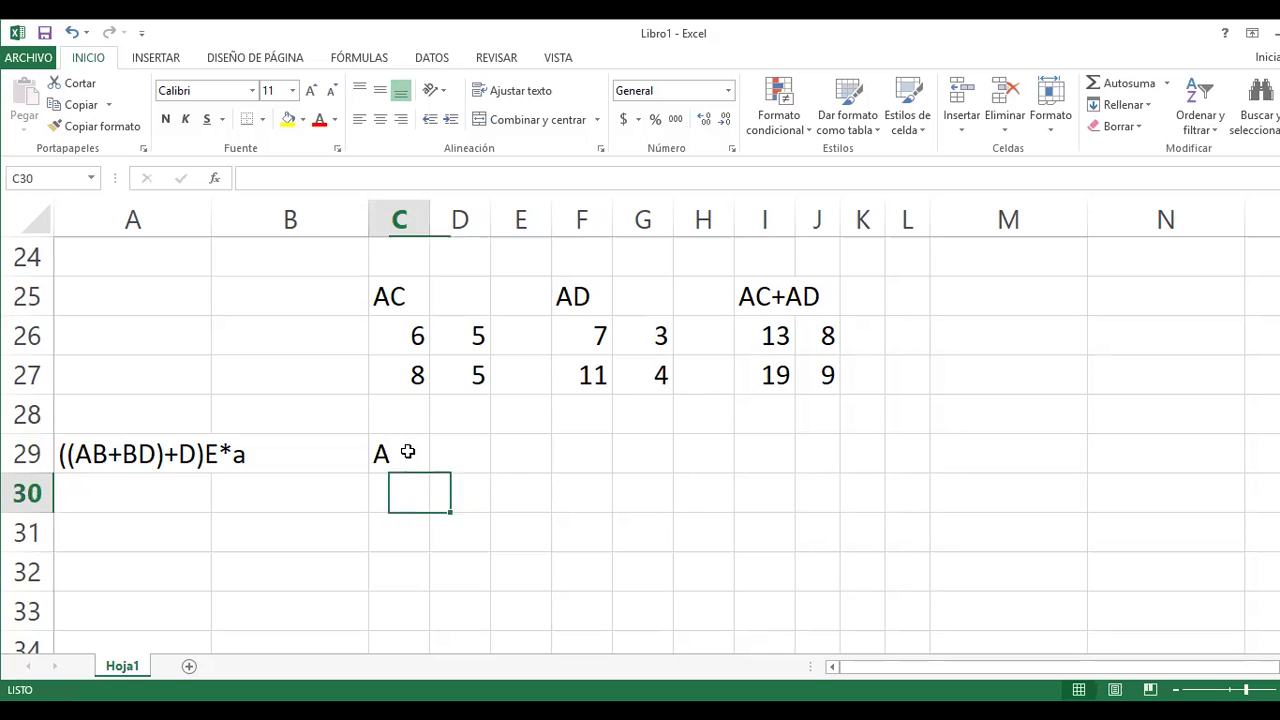
Fill matrix A in cells C30:D31 with 1, 2 in the first row and 1, 1 in the second
text(1)
key(Tab)
text(2)
key(Return)
text(1)
key(Tab)
text(1)
key(Tab)
key(Up)
key(Up)
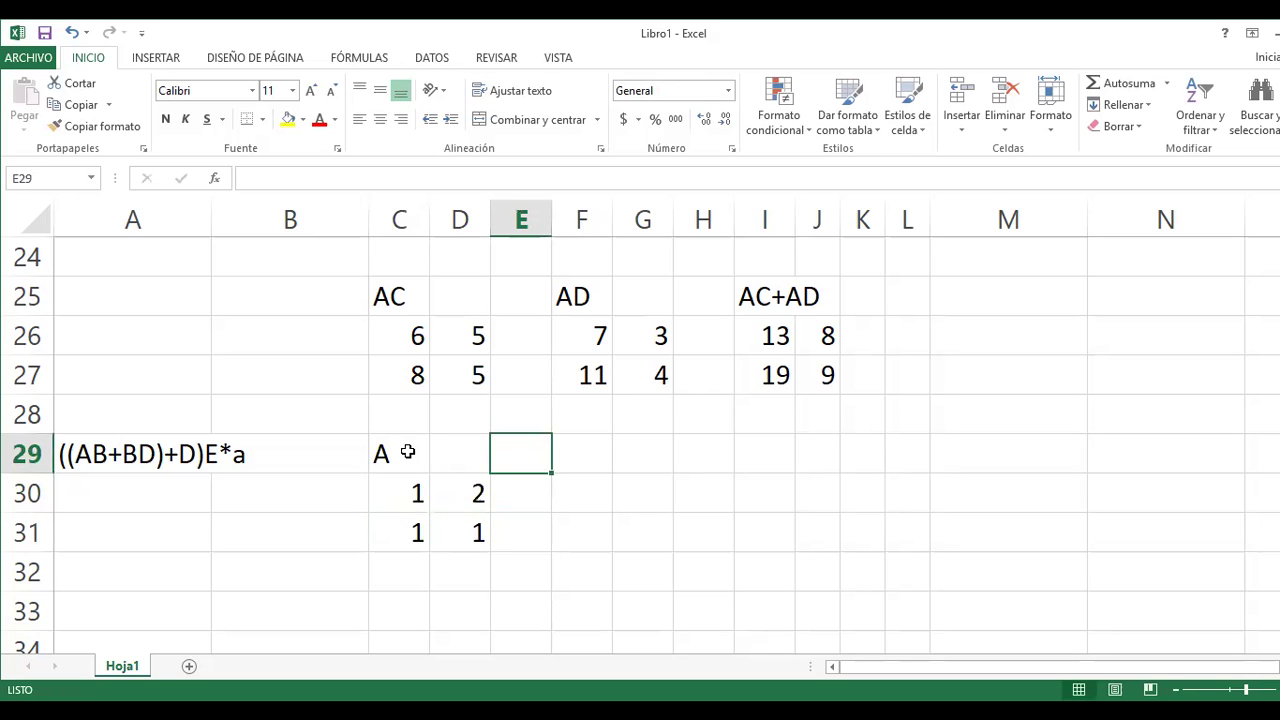
Label matrix B in cell F29 and fill F30:G31 with 3, 1 in both rows
key(Right)
text(B)
key(Return)
key(Right)
key(Left)
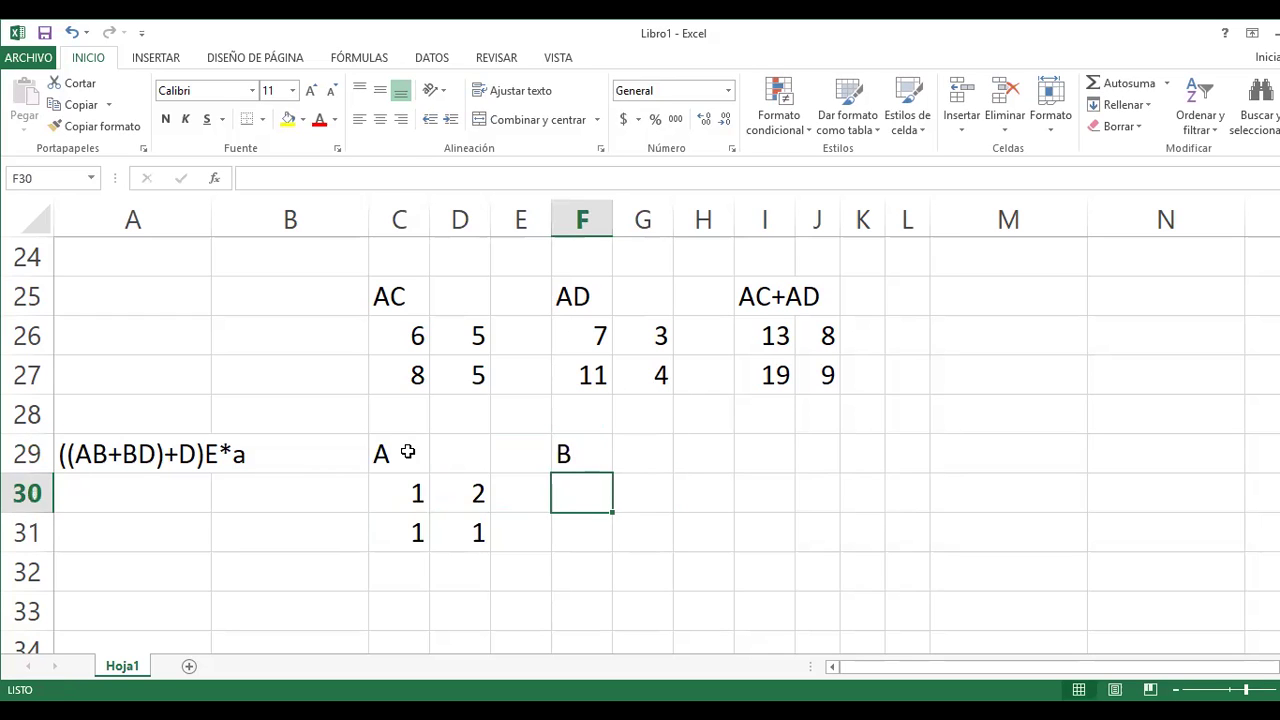
text(3)
key(Return)
text(3)
key(Tab)
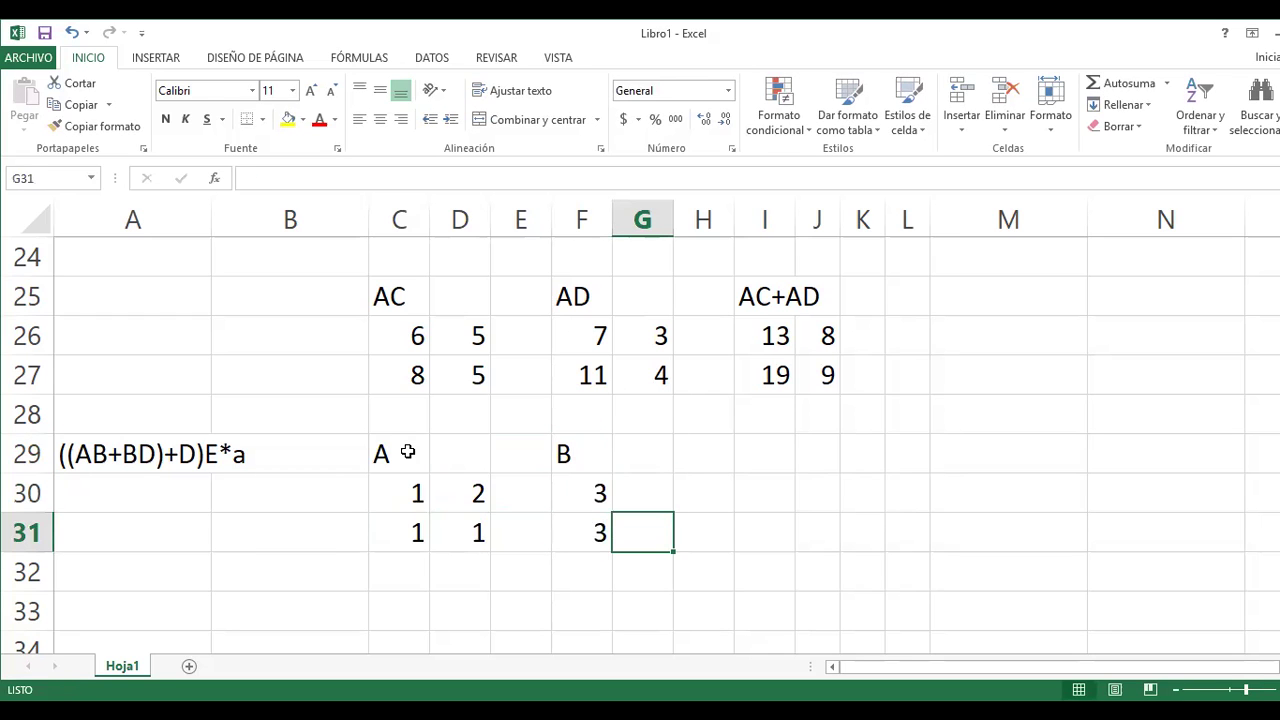
text(1)
key(Up)
text(1)
key(Tab)
key(Right)
key(Up)
key(Right)
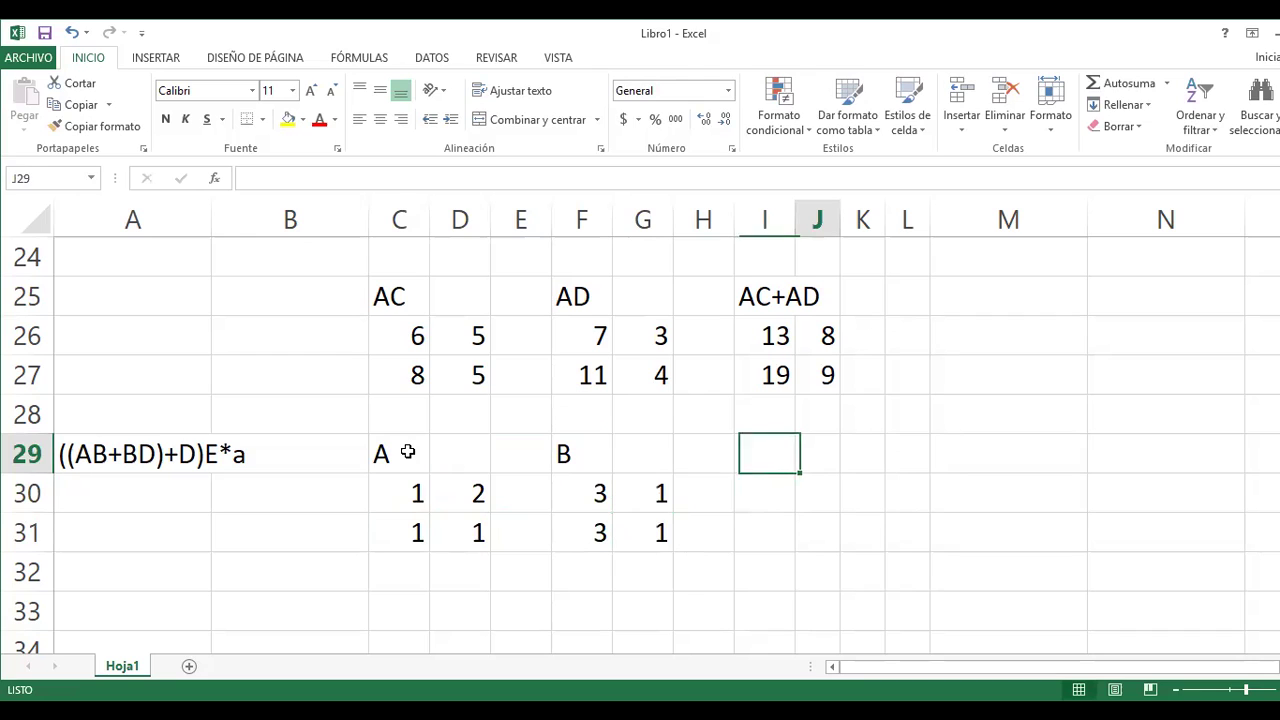
Label matrix D in cell I29 and fill I30:J31 with 2, 2 in the first row and 1, 1 in the second
key(Left)
text(D)
key(Return)
text(2)
key(Tab)
text(2)
key(Down)
text(1)
key(Left)
text(1)
key(Right)
key(Right)
key(Up)
key(Up)
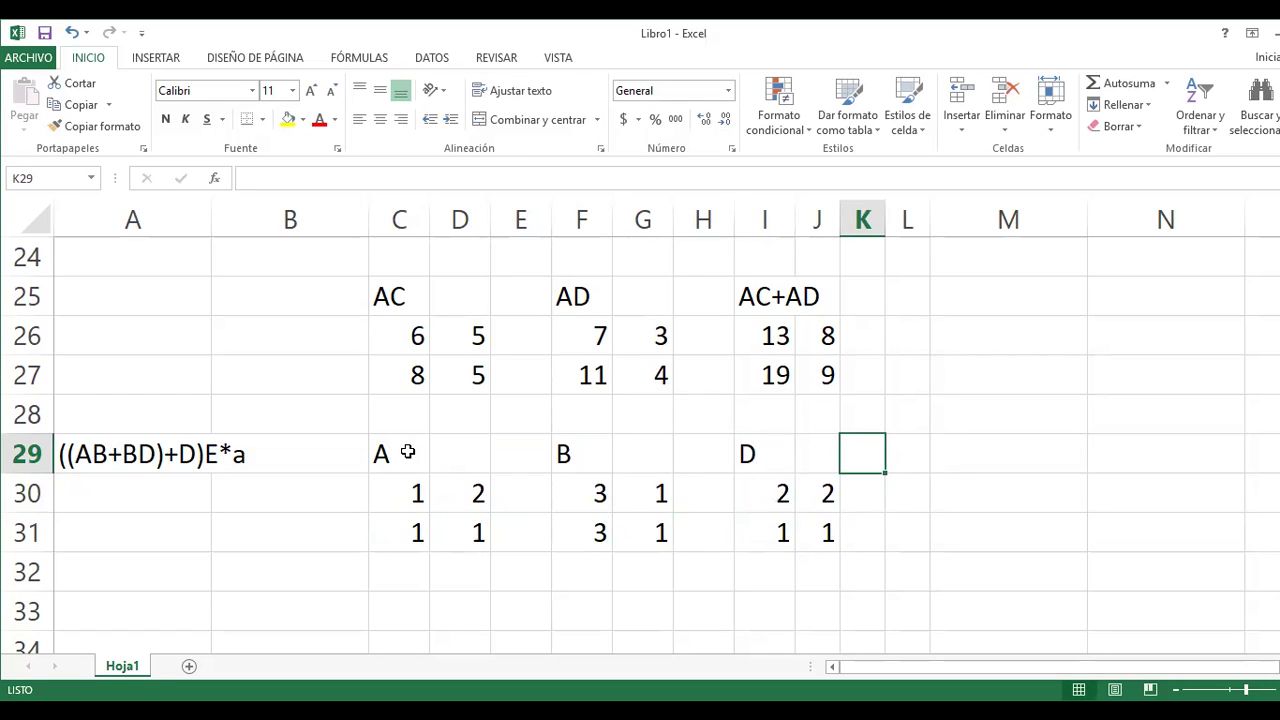
key(Right)
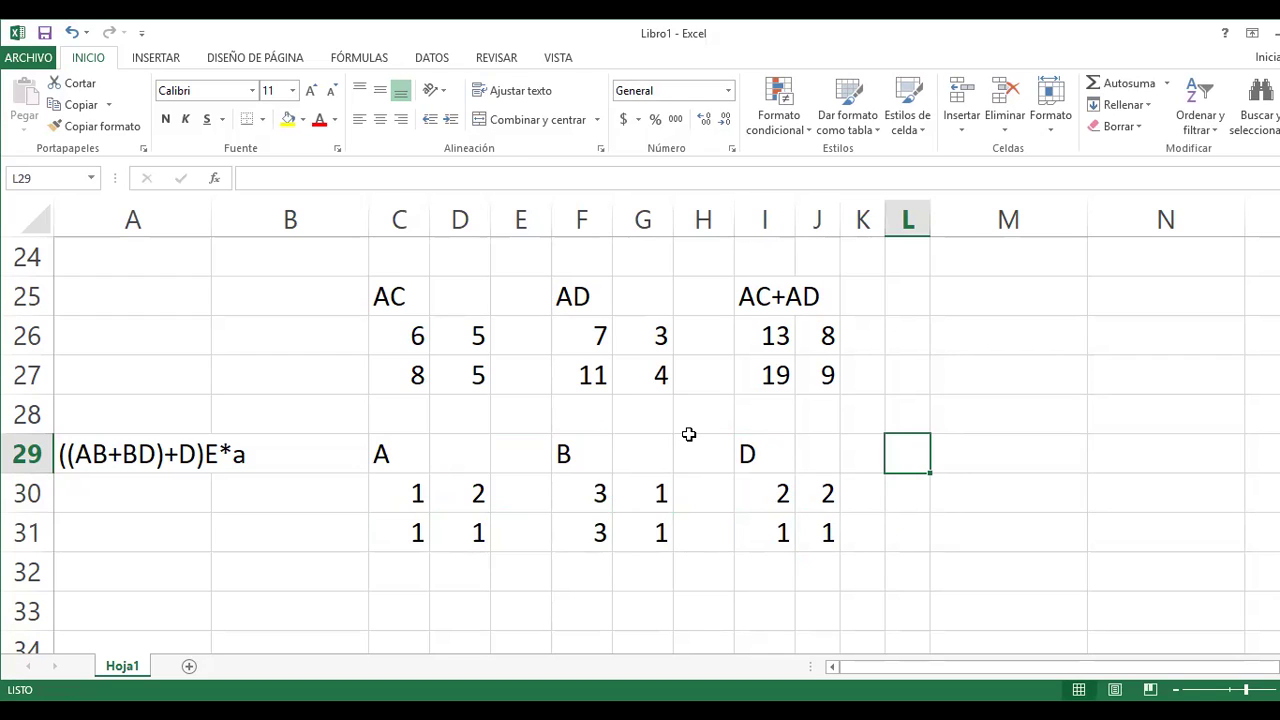
Narrow columns M to U to make room for another matrix beside D
click(954, 258)
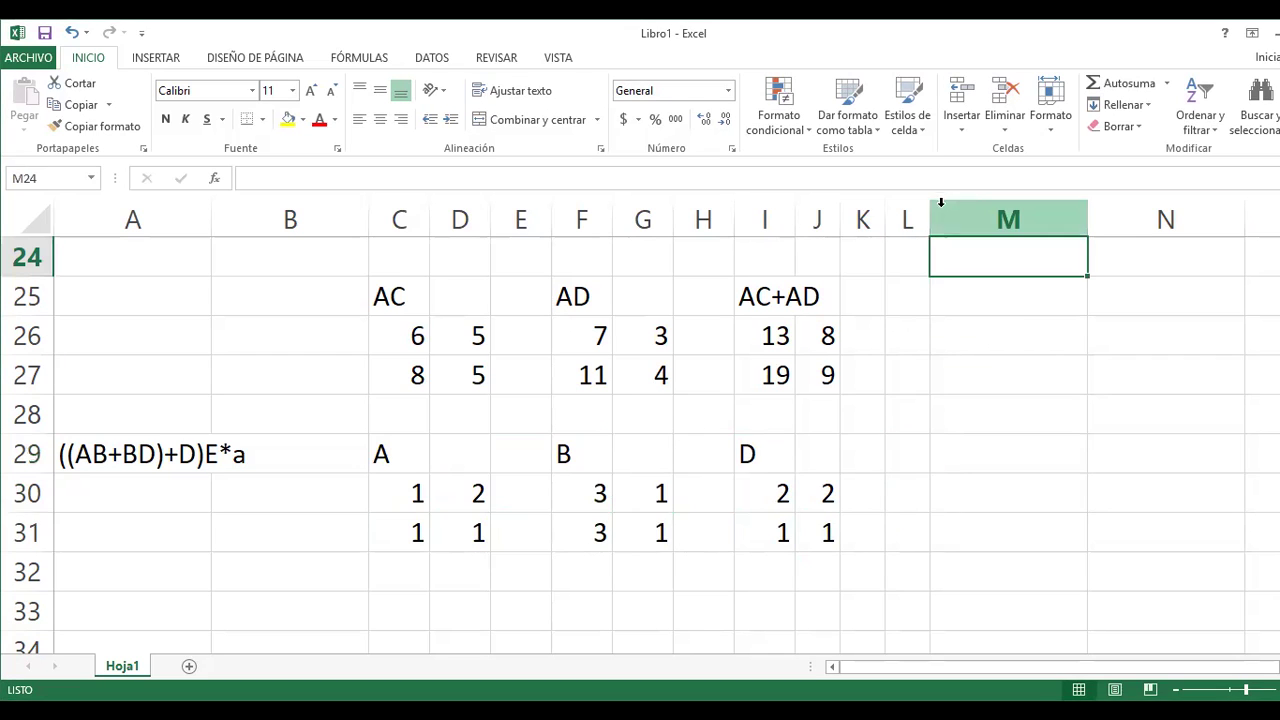
drag(1014, 217, 719, 251)
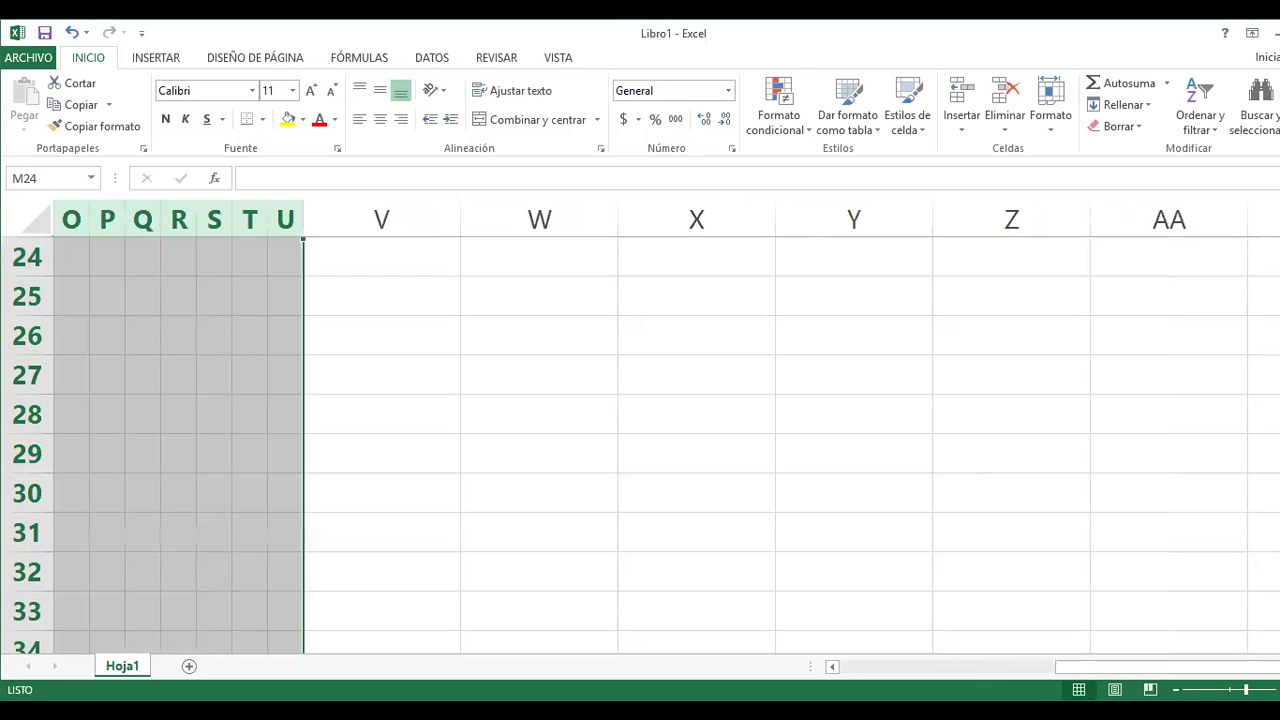
drag(1150, 676, 980, 678)
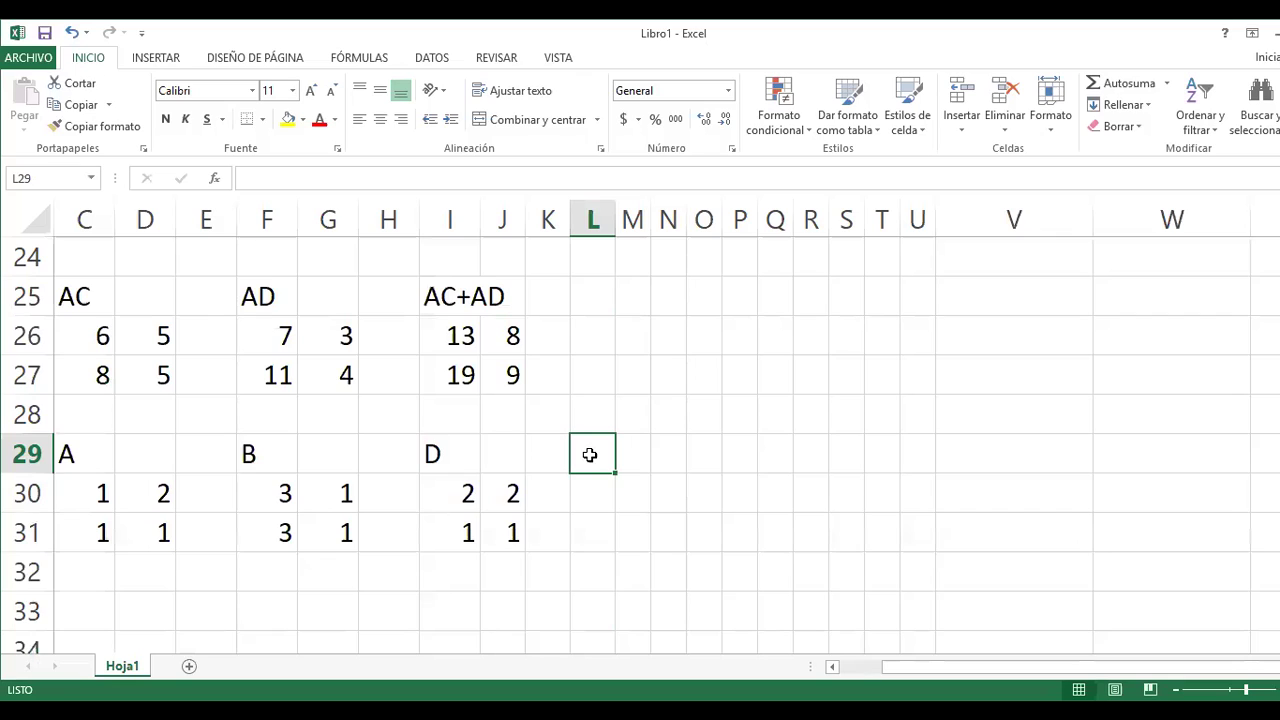
Label matrix E in cell L29 and fill L30:M31 with 8, 7 in the first row and 4, 2 in the second
text(e)
key(BackSpace)
text(e)
key(BackSpace)
text(E)
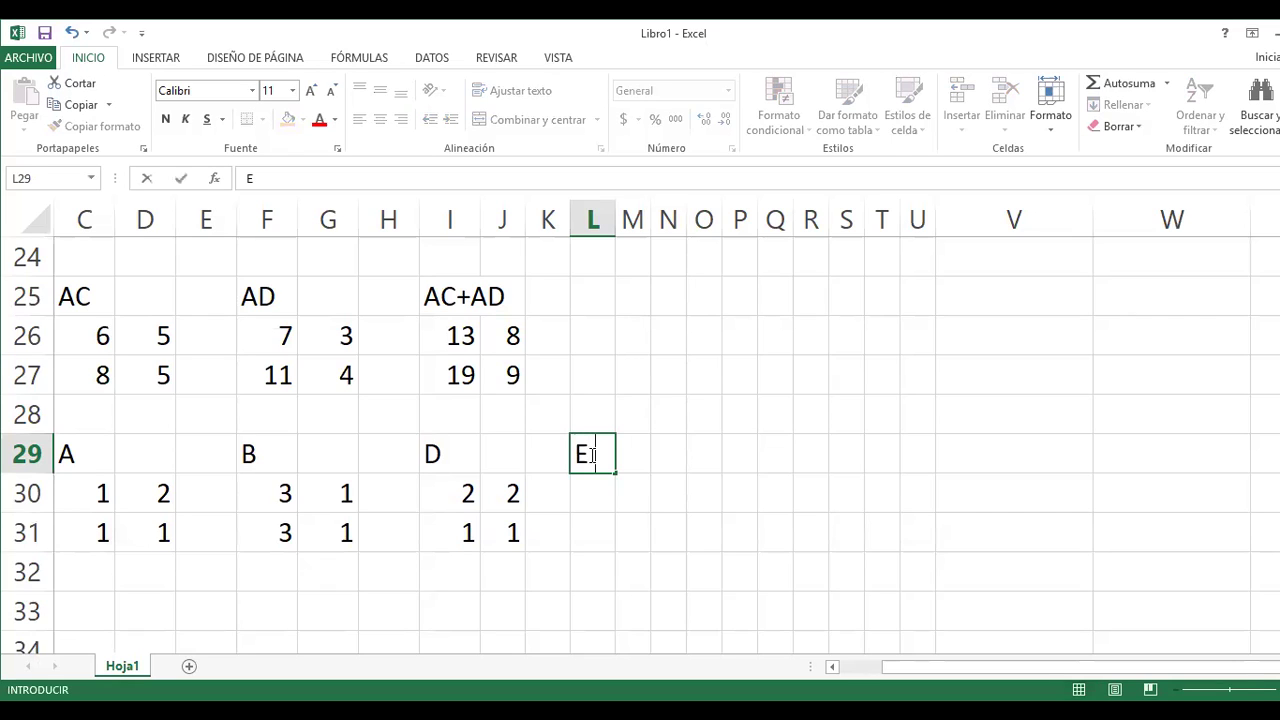
key(Return)
text(8)
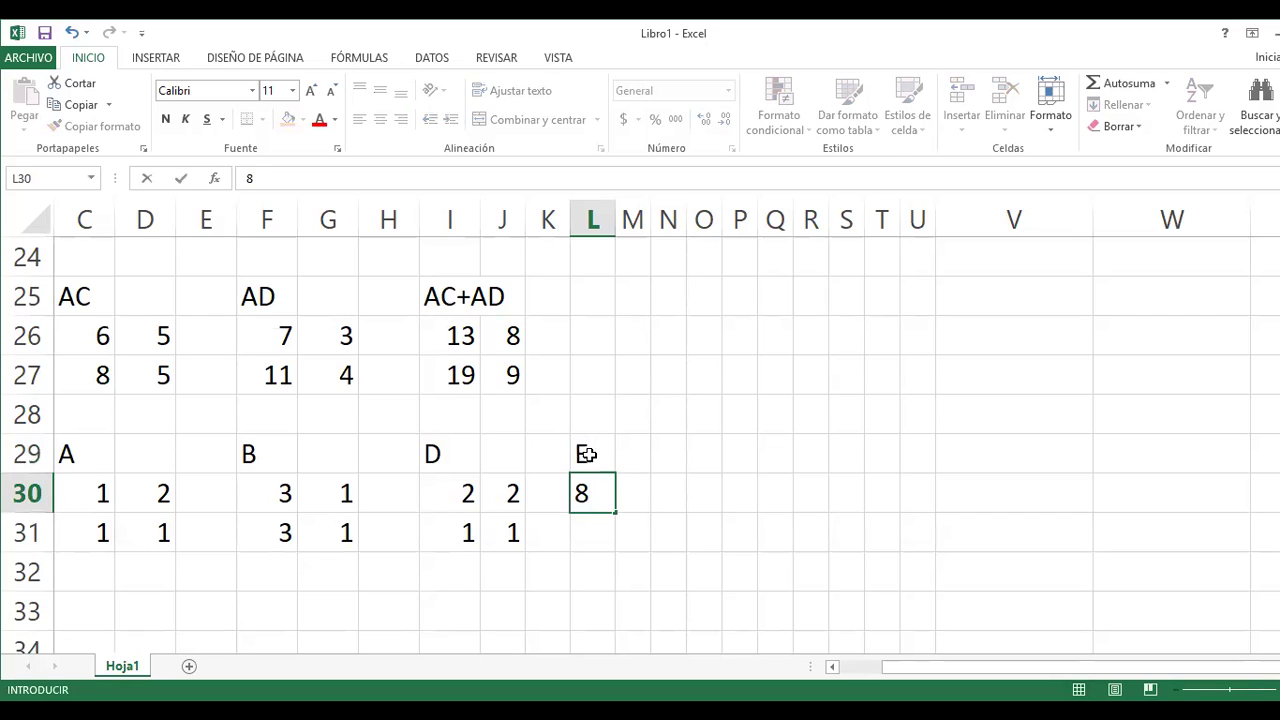
key(Return)
text(4)
key(Up)
key(Right)
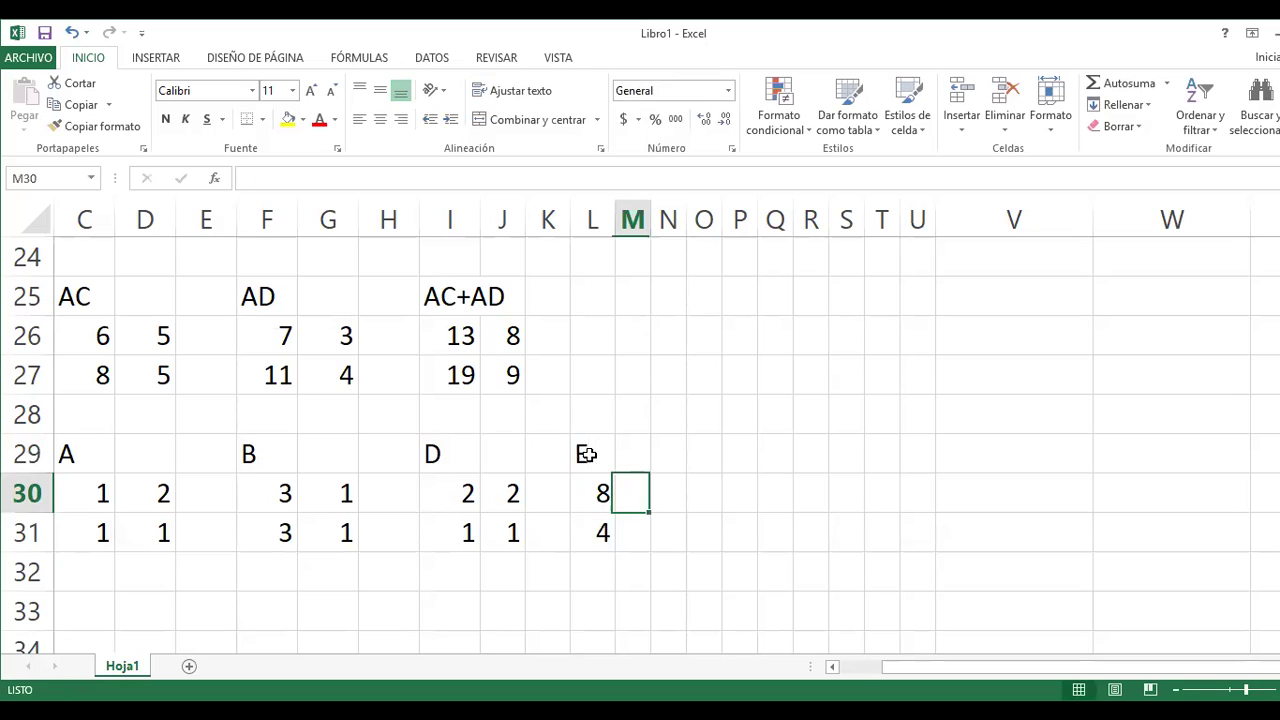
text(7)
key(Return)
text(2)
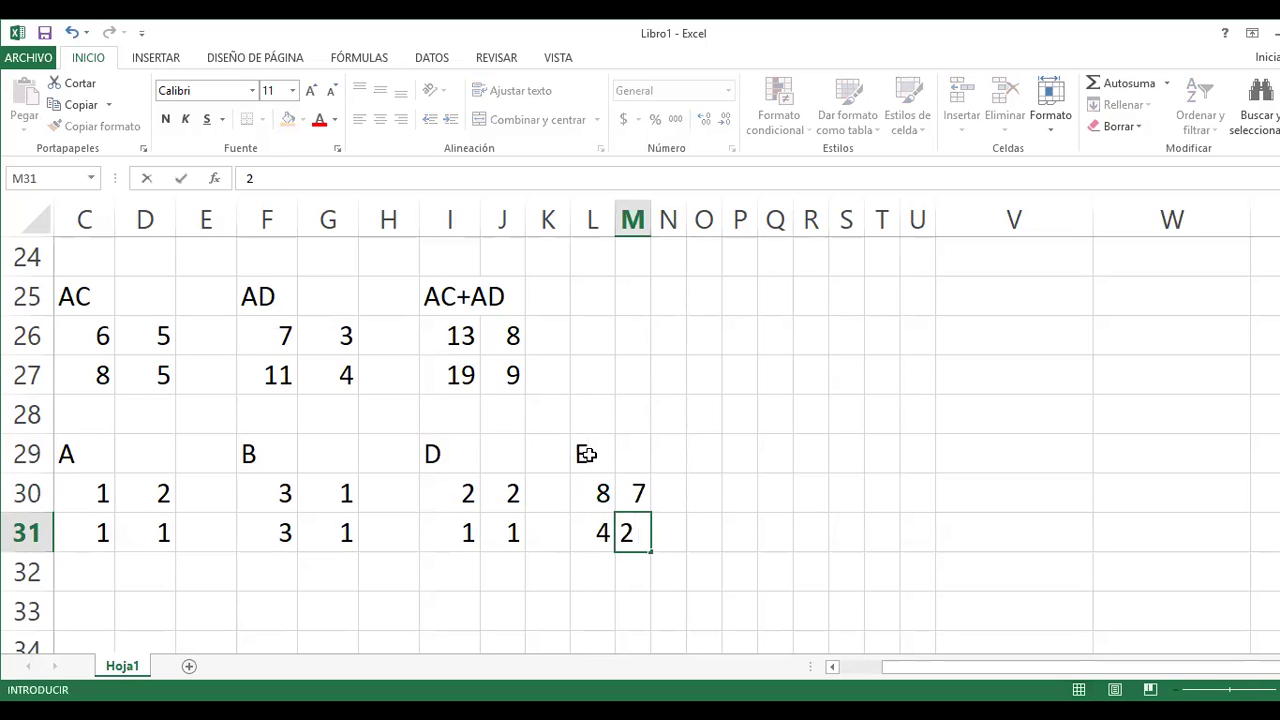
key(Left)
key(Left)
key(Left)
key(Left)
key(Home)
key(Right)
key(Right)
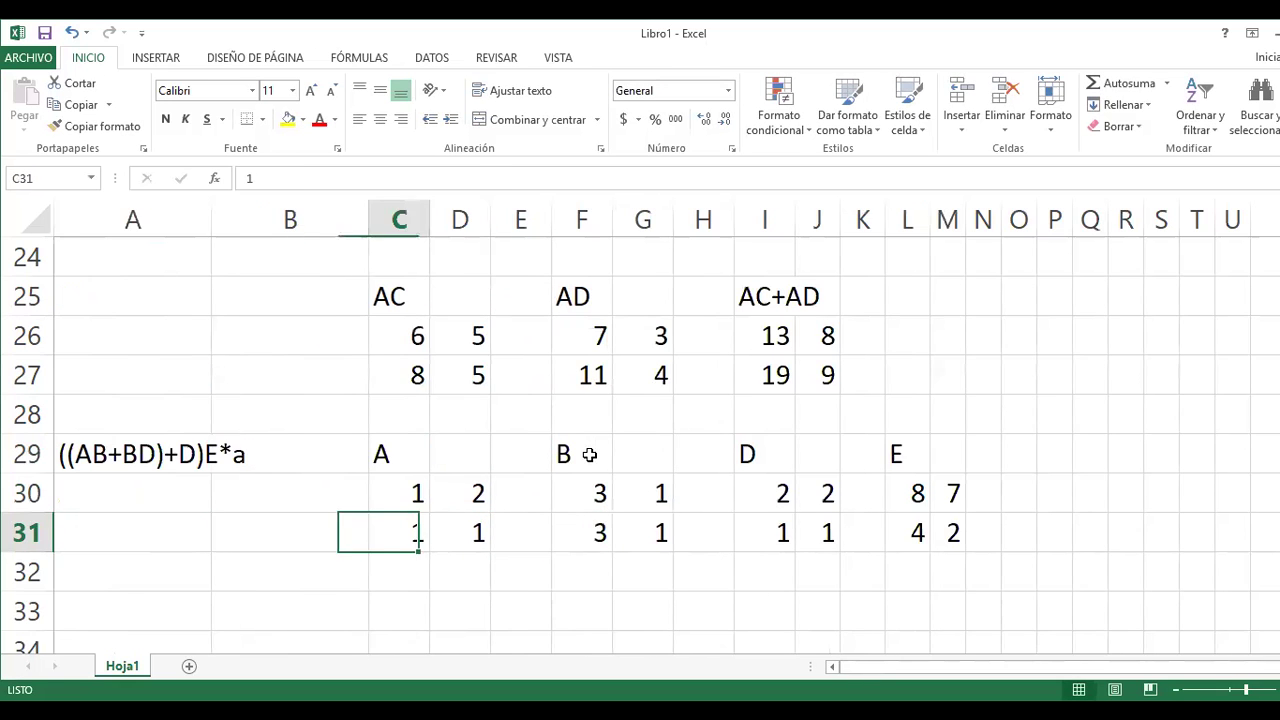
key(Right)
key(Down)
key(Down)
key(Left)
text(A)
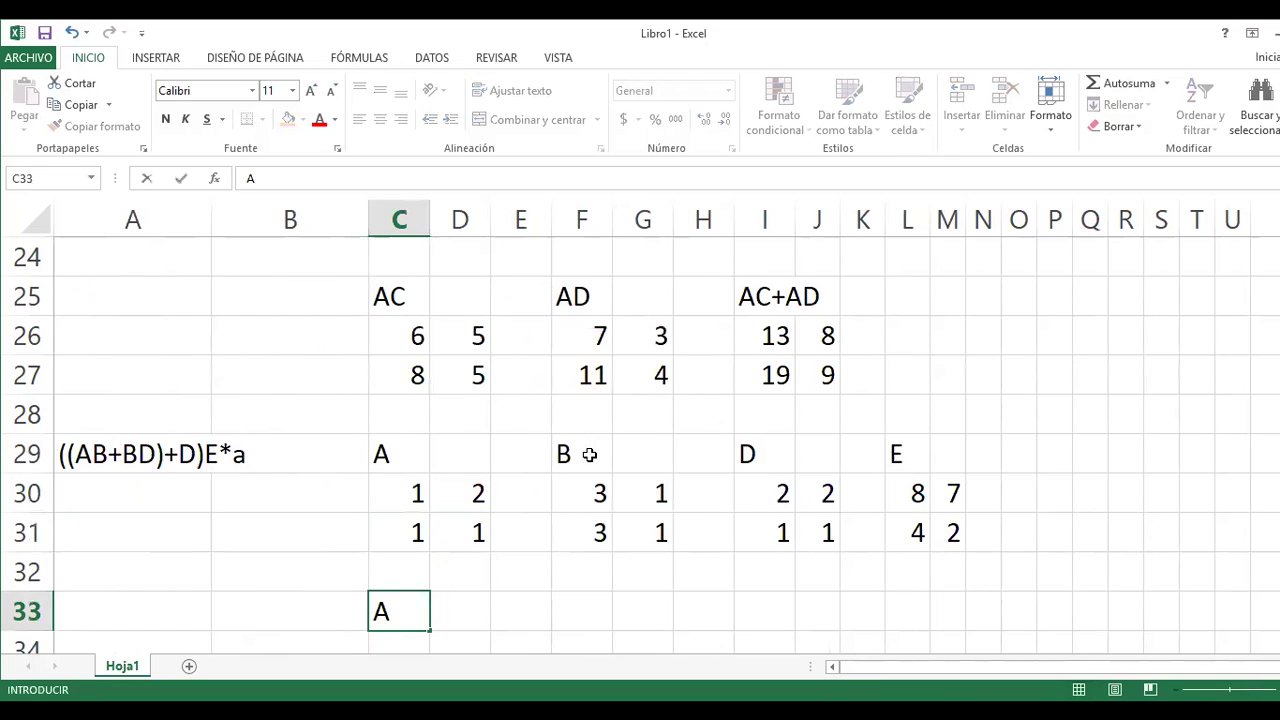
text(a)
key(Escape)
Define the scalar below the expression with the label a= in A30 and the value 16 in B30
key(Up)
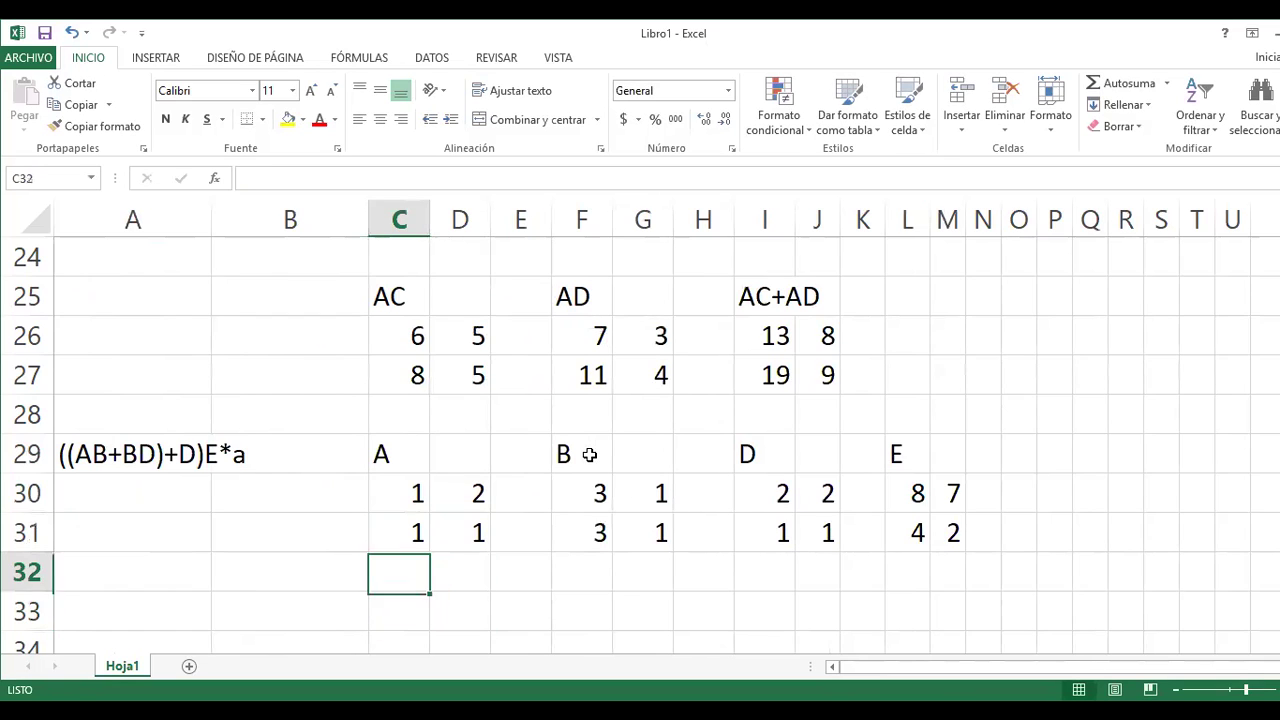
key(Up)
key(Up)
key(Left)
key(Left)
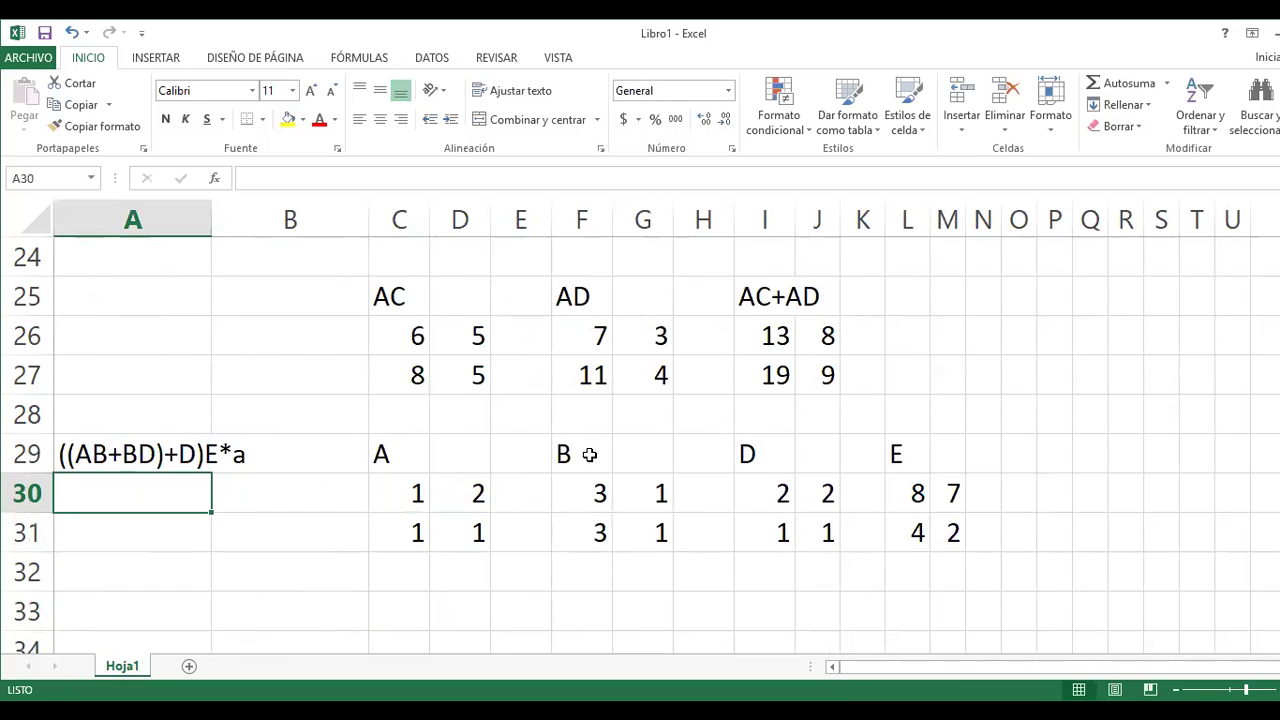
text(a)
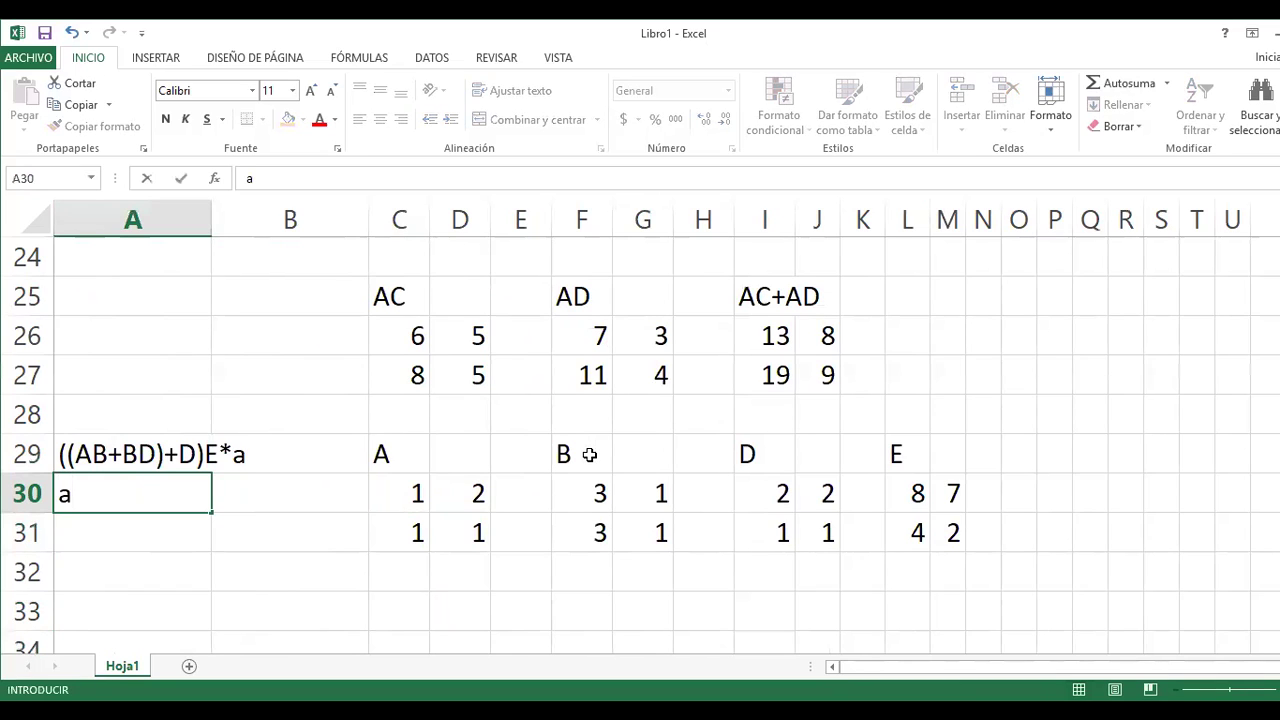
text(=)
key(Return)
key(Right)
key(Up)
text(16)
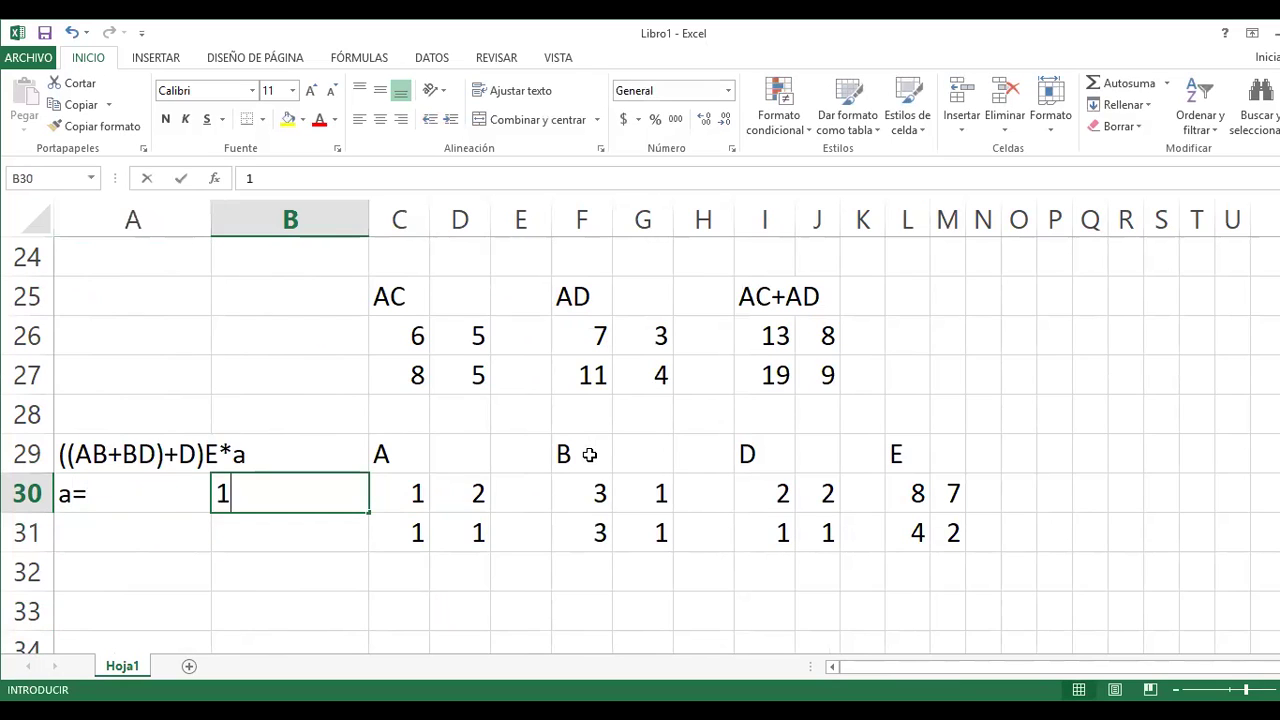
key(Return)
key(Return)
key(Return)
key(Return)
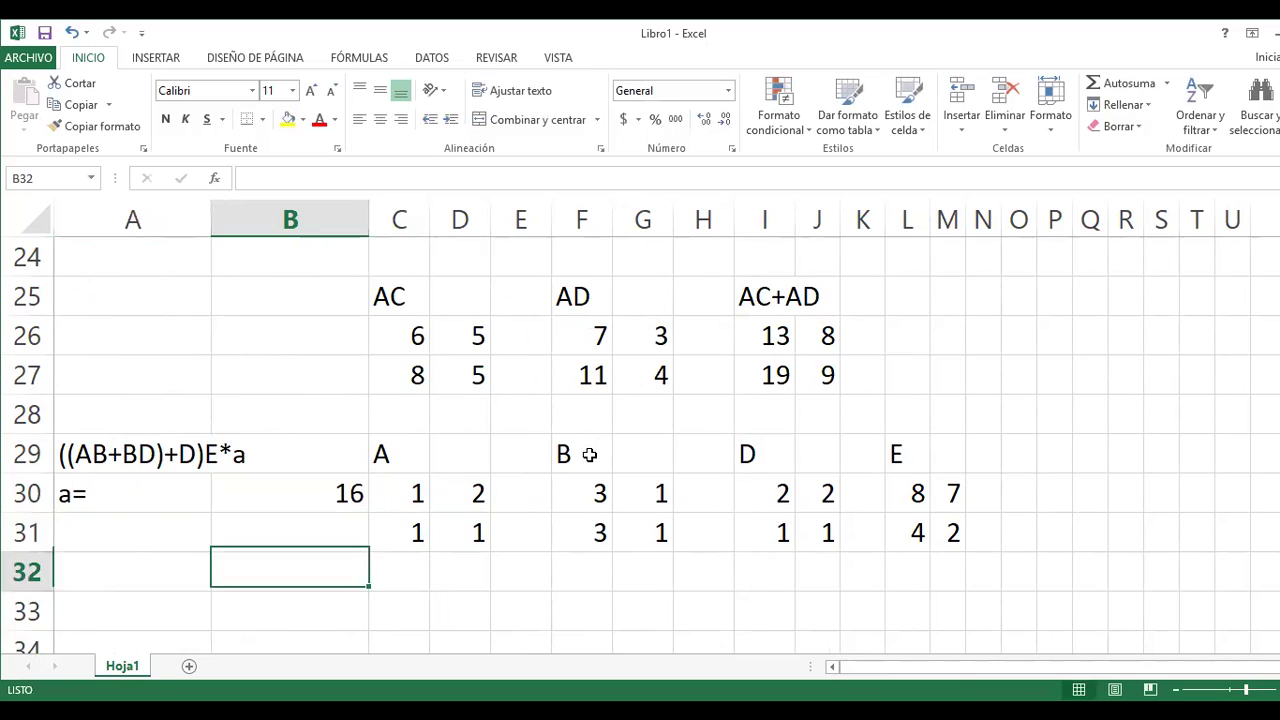
key(Up)
key(Up)
key(Left)
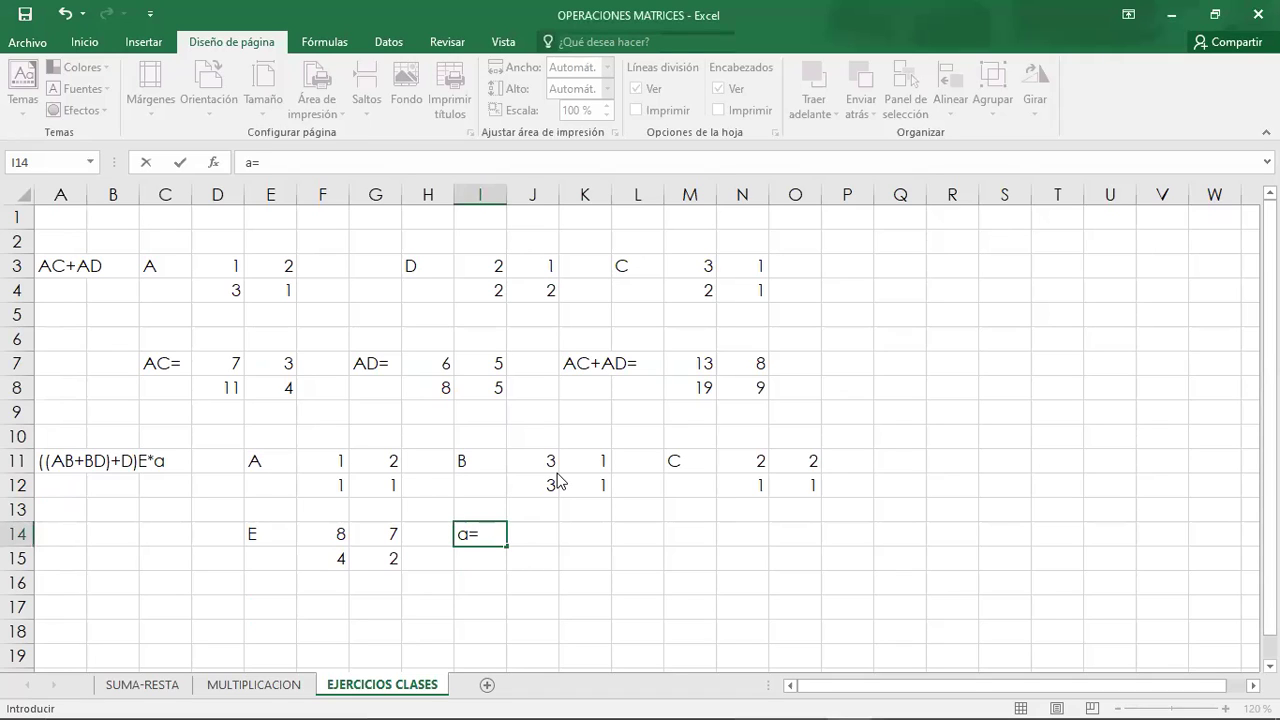
Enter 16 in J14 as the value of the scalar a
click(533, 537)
text(16)
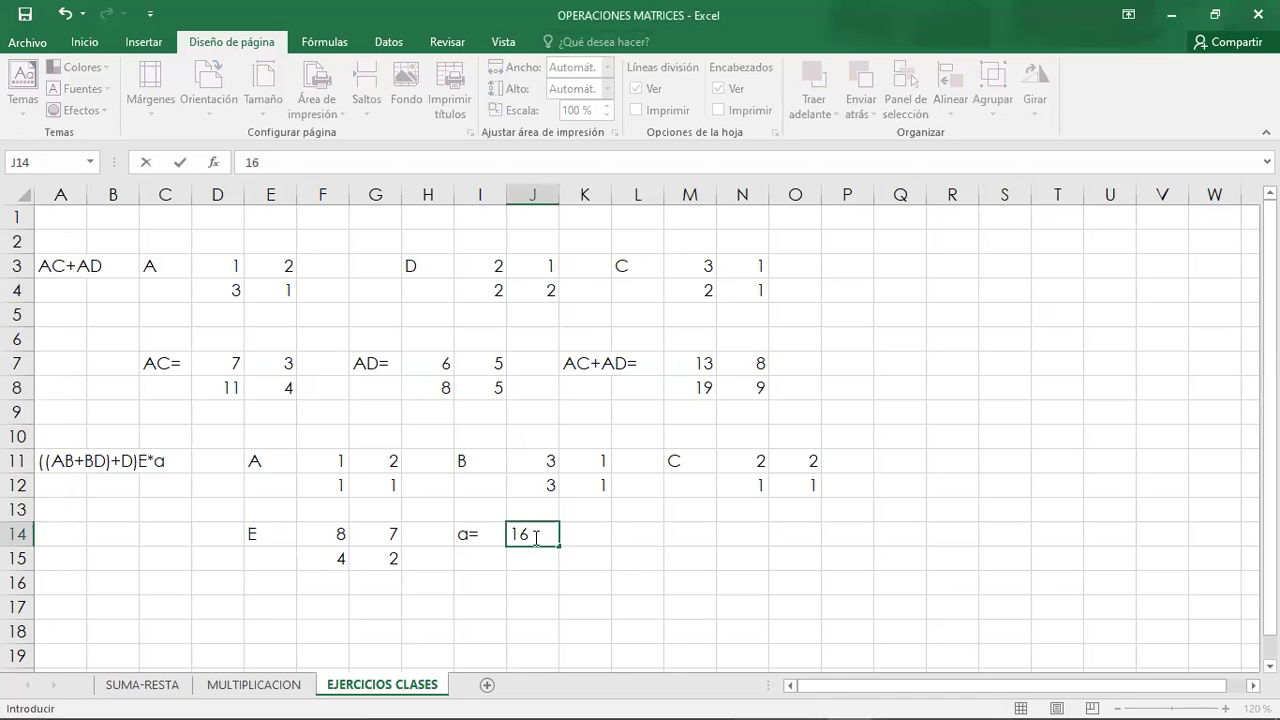
scroll(360, 403, down, 3)
click(358, 395)
scroll(381, 458, up, 2)
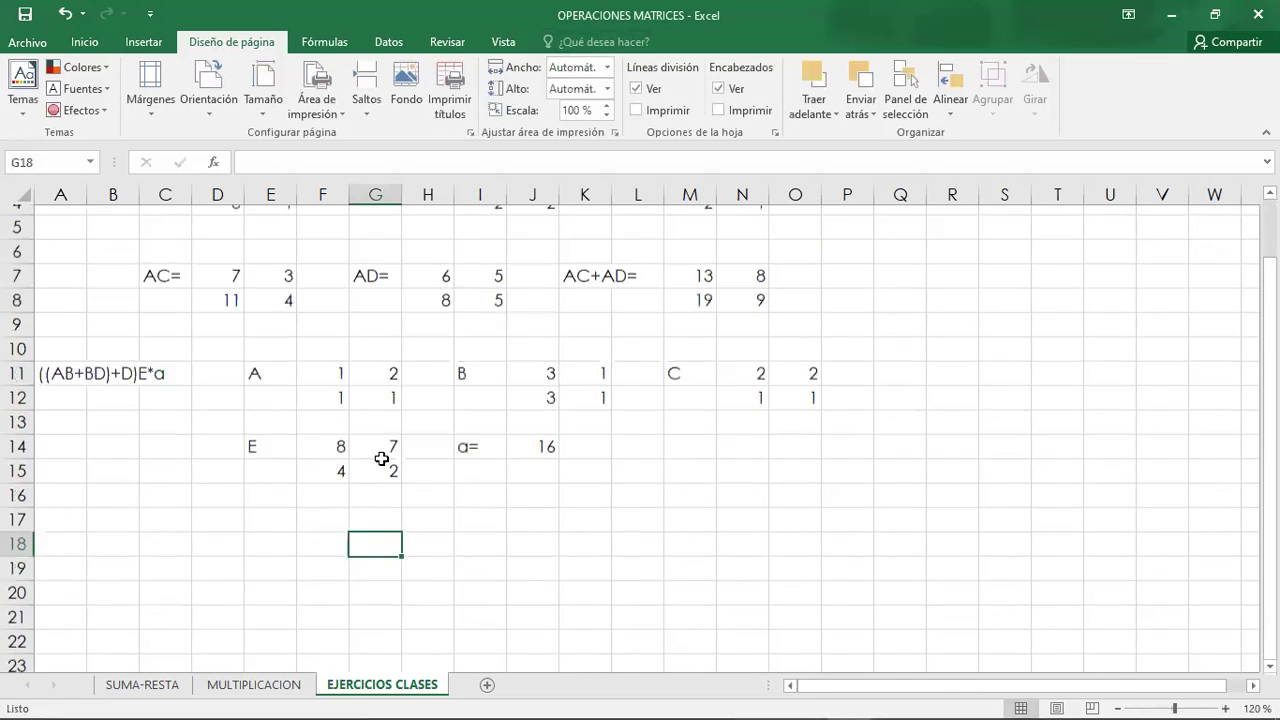
scroll(381, 458, up, 1)
scroll(894, 218, down, 3)
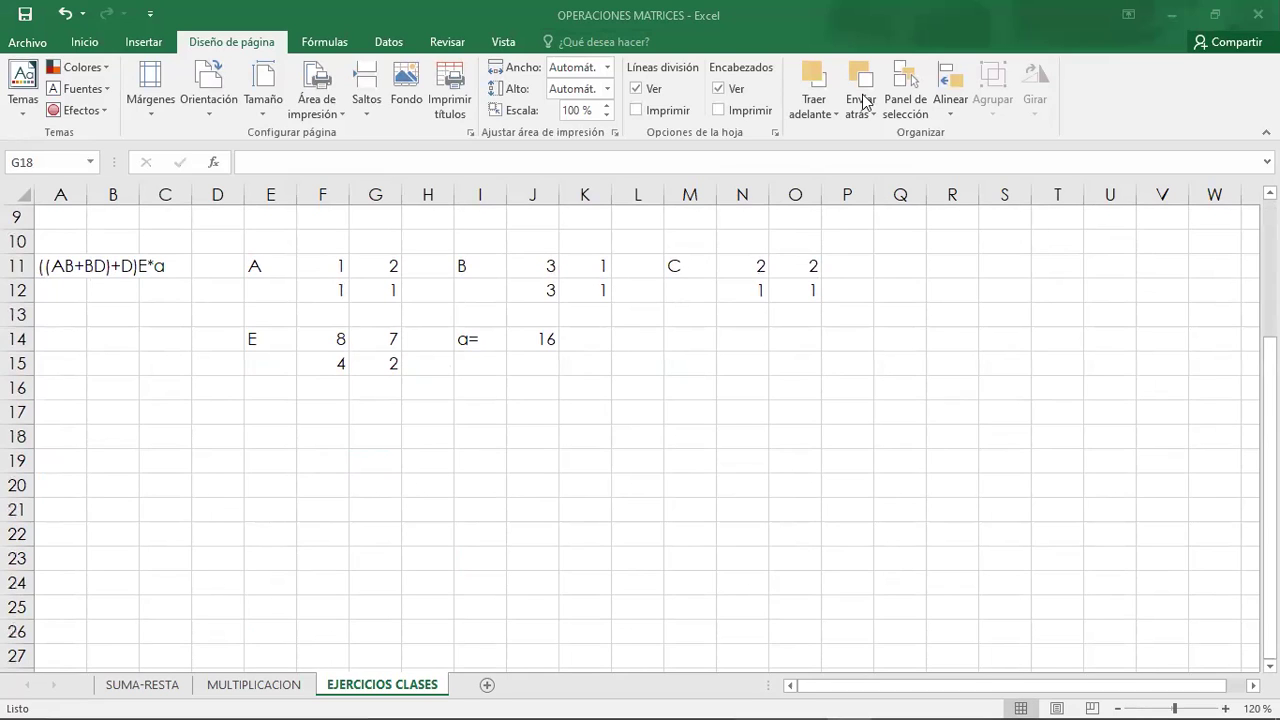
Label the first product as AB in cell E18
click(278, 437)
text(a)
key(BackSpace)
text(AB)
key(Tab)
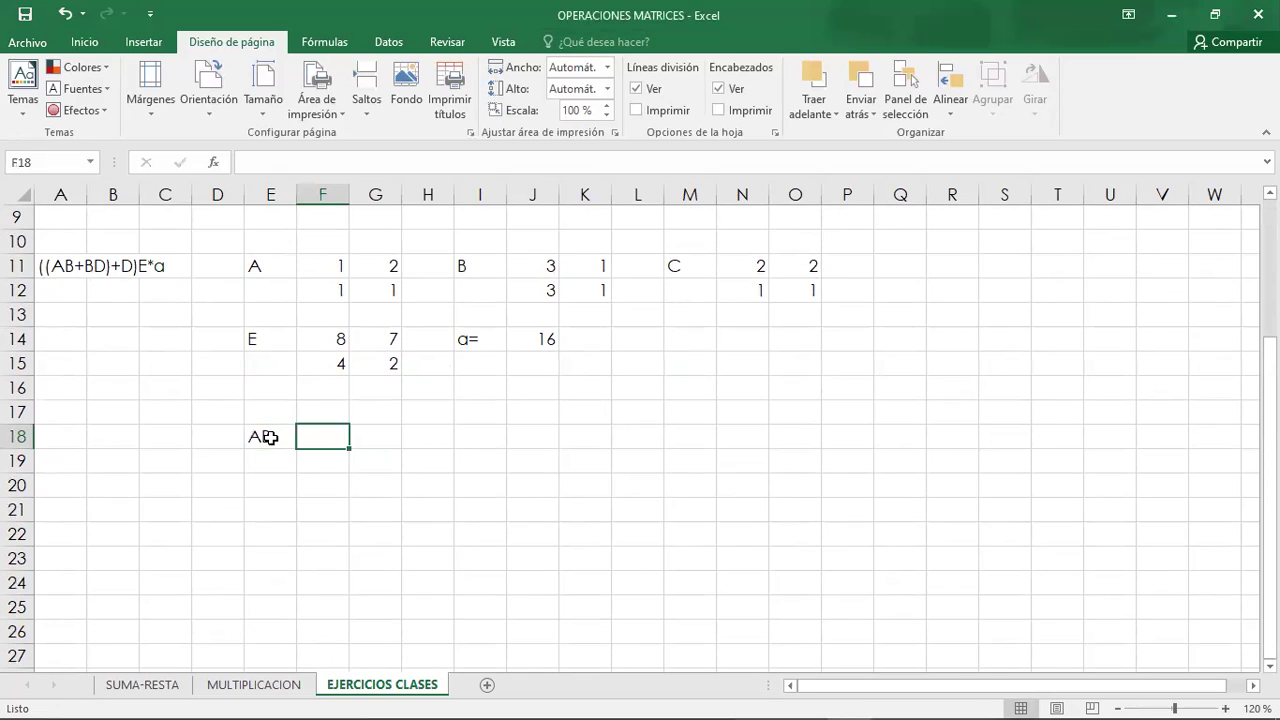
Compute the product AB in F18:G19 with the array formula =MMULT(F11:G12;J11:K12)
click(422, 534)
drag(314, 430, 380, 462)
text(=MM)
key(BackSpace)
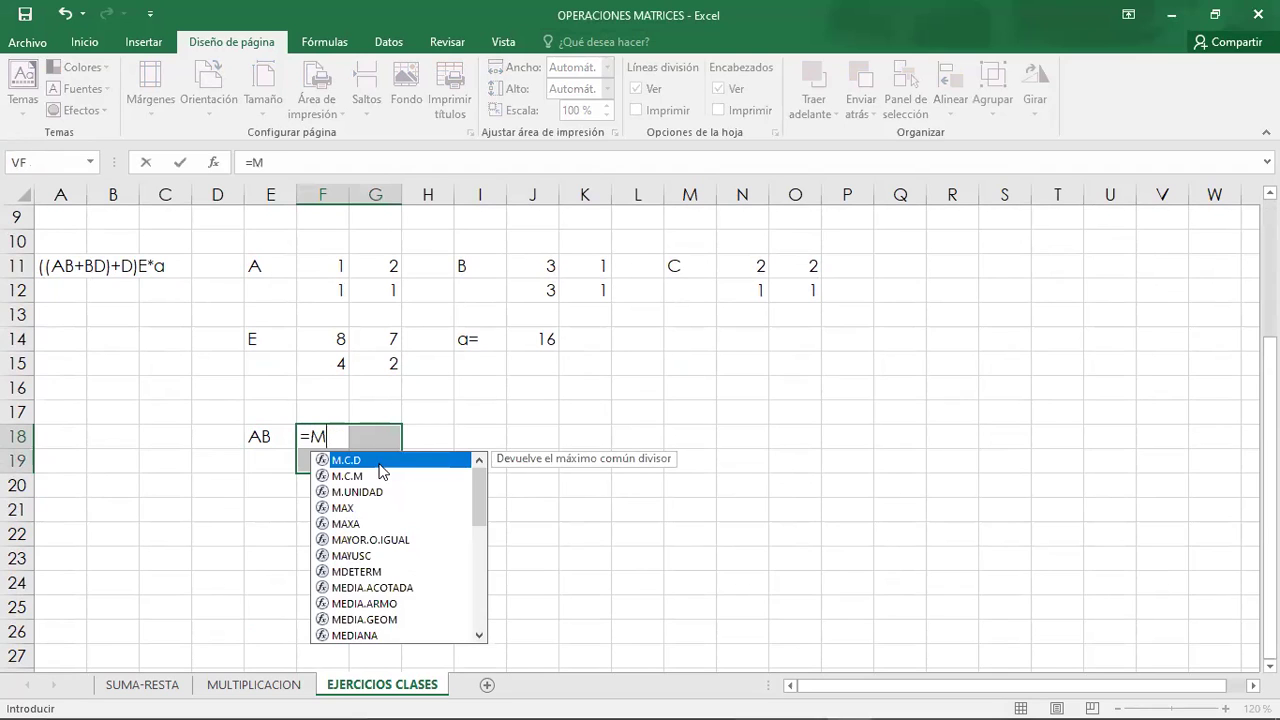
text(MULT()
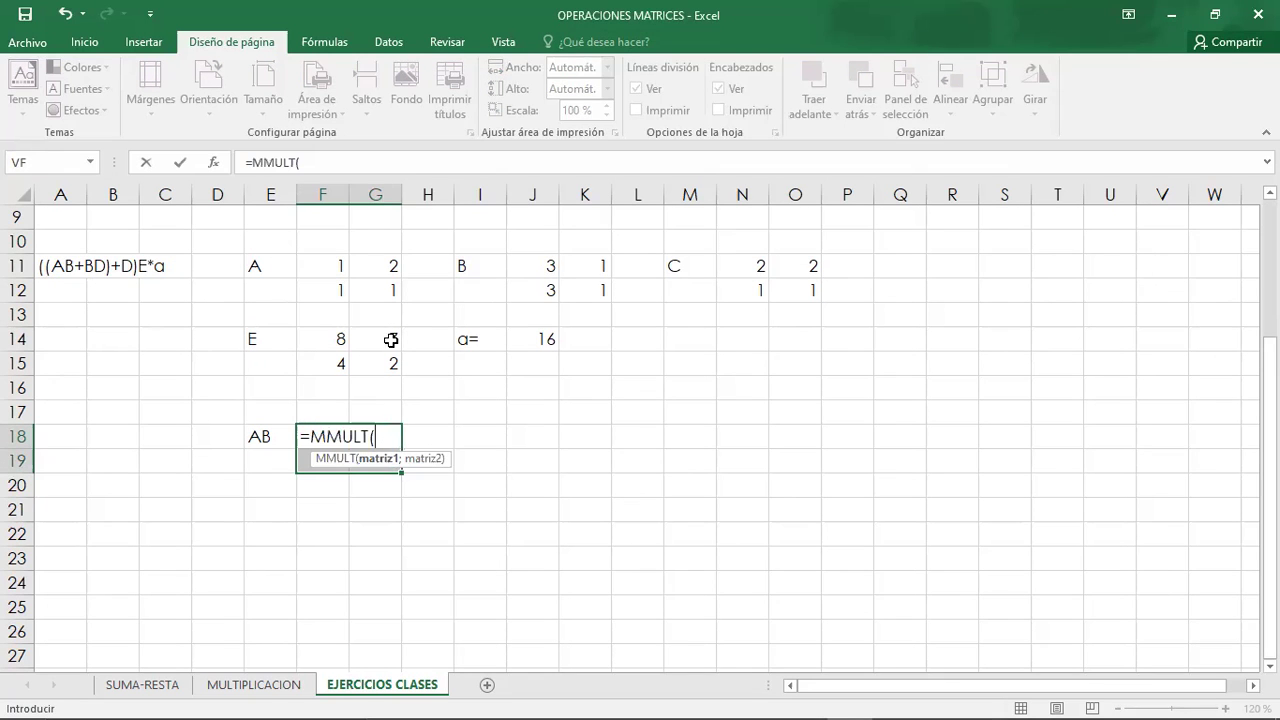
click(325, 264)
drag(355, 283, 363, 286)
text(;)
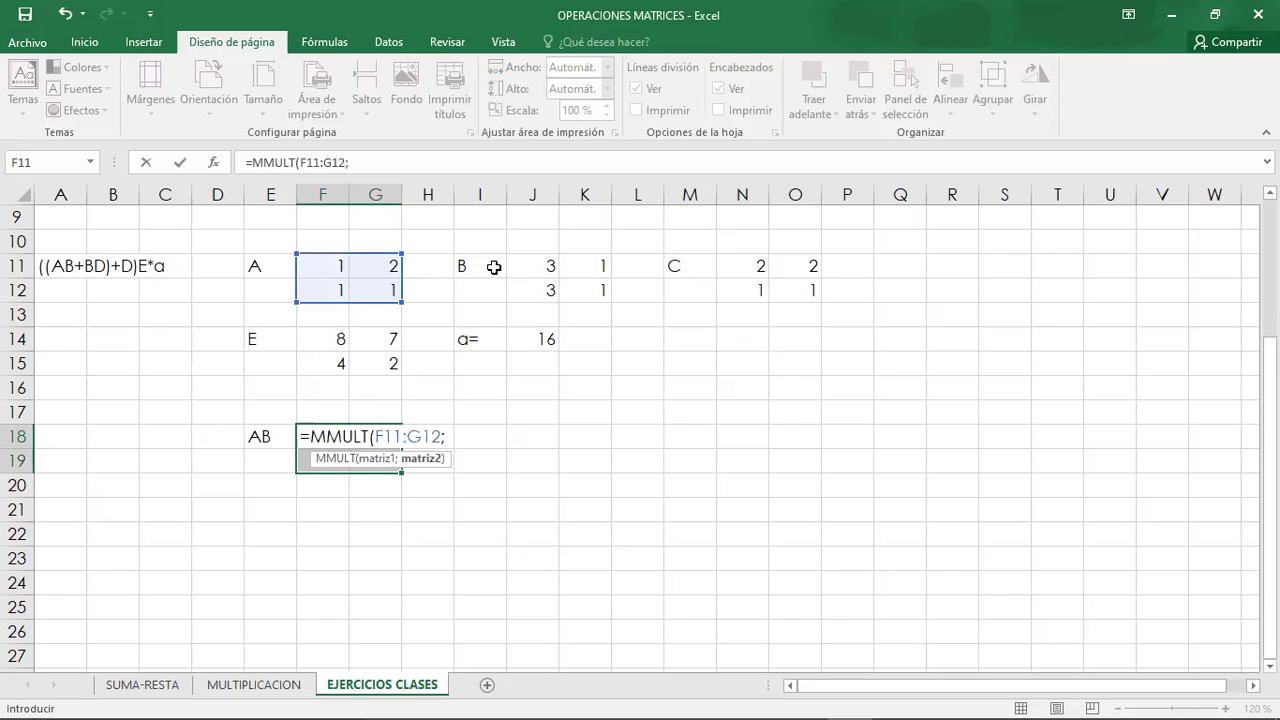
click(544, 267)
shift+click(597, 293)
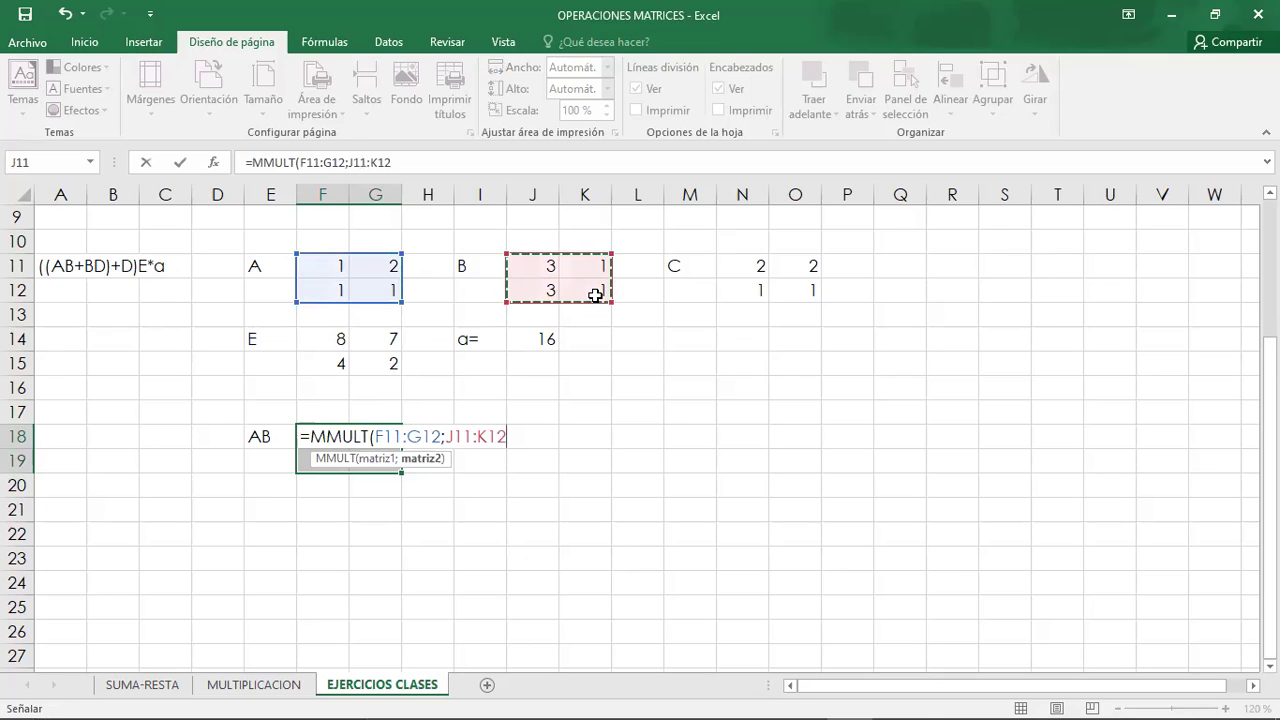
text())
key(ctrl+shift+Return)
Label the second product as BD in cell I18
click(467, 434)
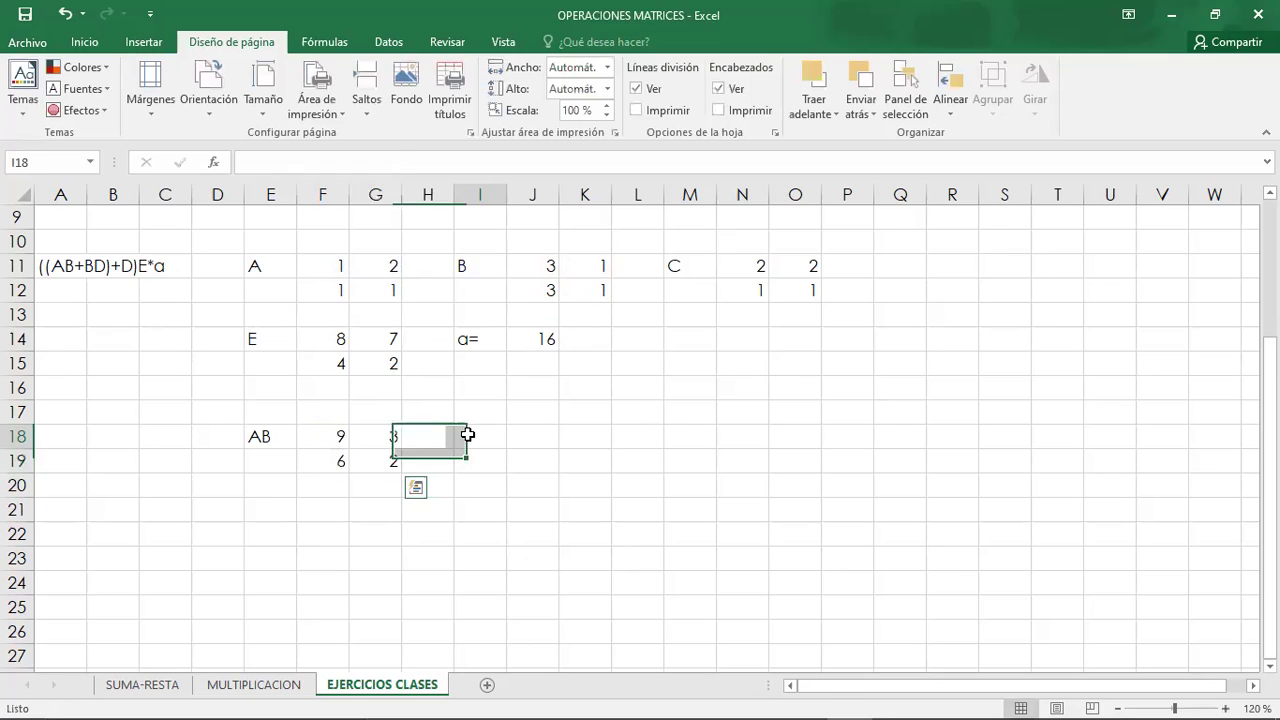
text(BD)
key(BackSpace)
key(BackSpace)
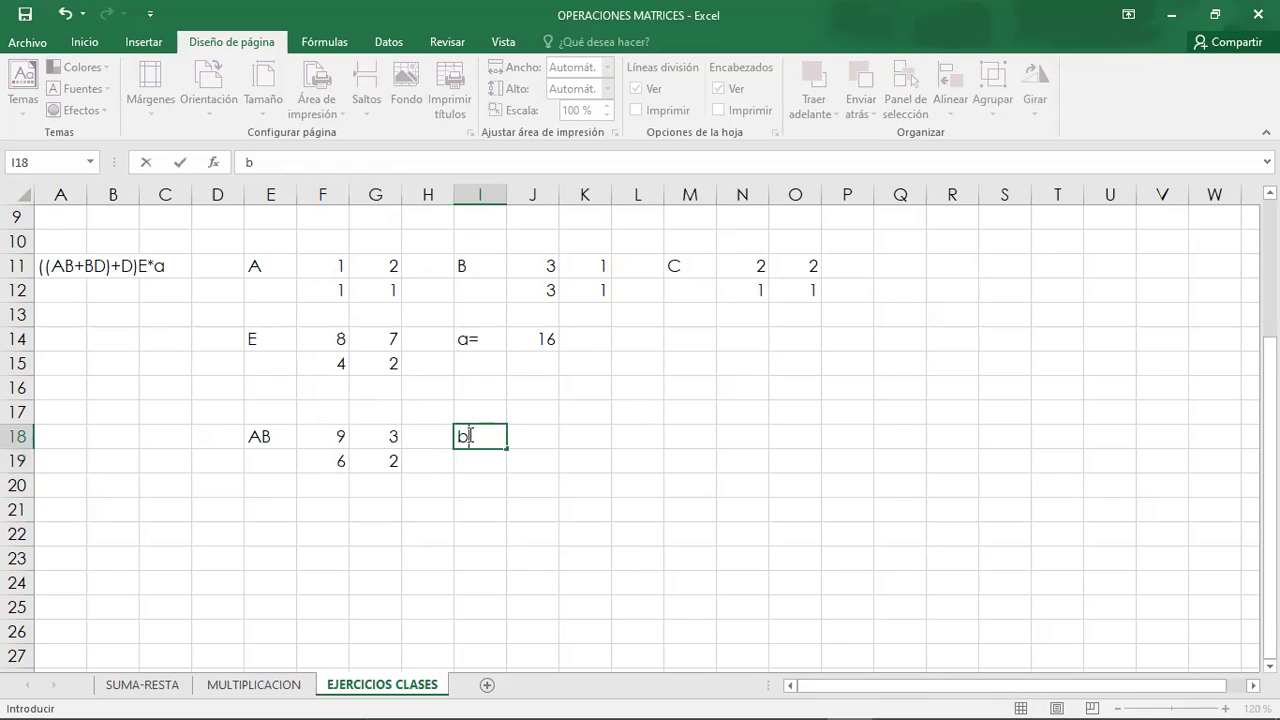
text(BD)
drag(523, 429, 584, 458)
text(=)
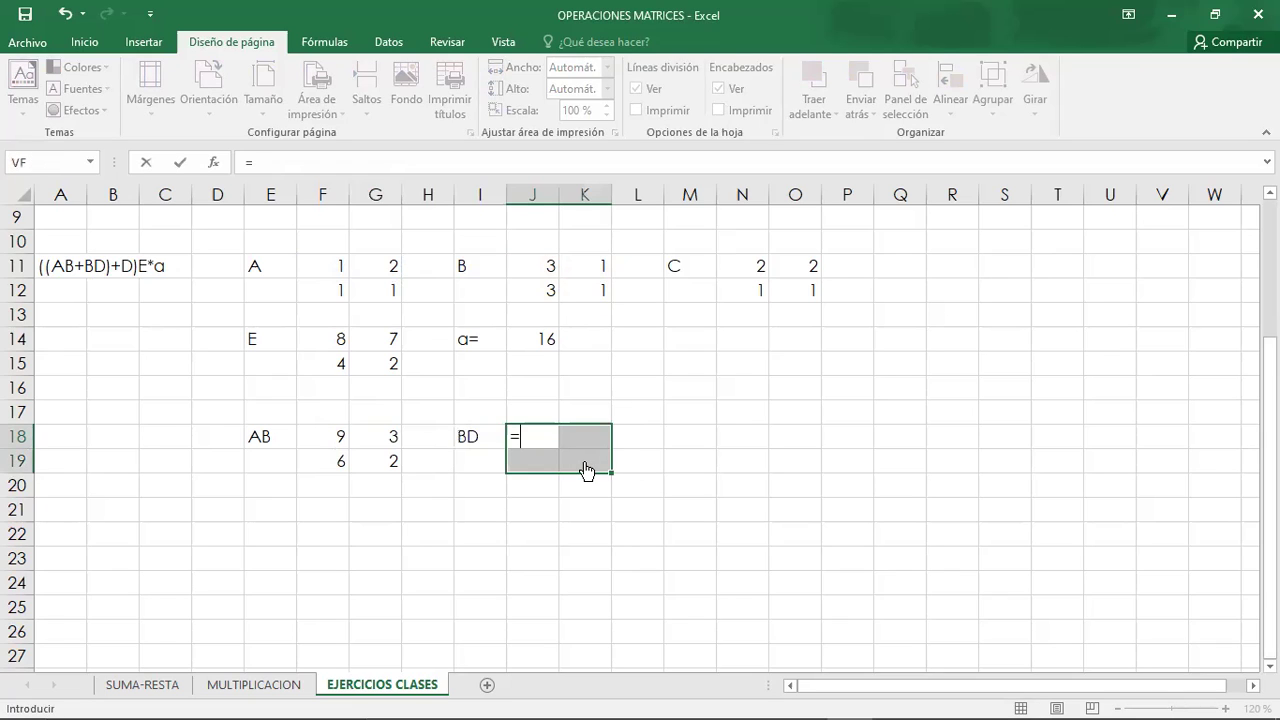
text(MMULT()
click(540, 267)
drag(562, 278, 571, 286)
text(;)
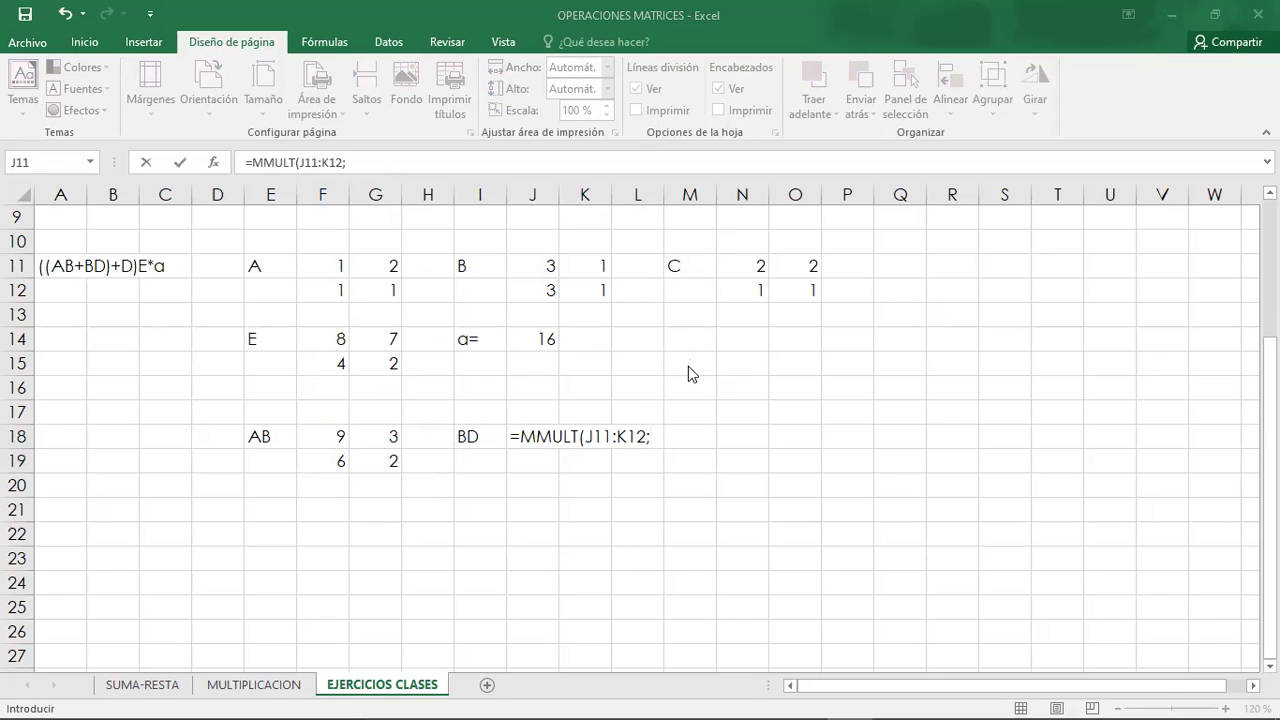
key(Escape)
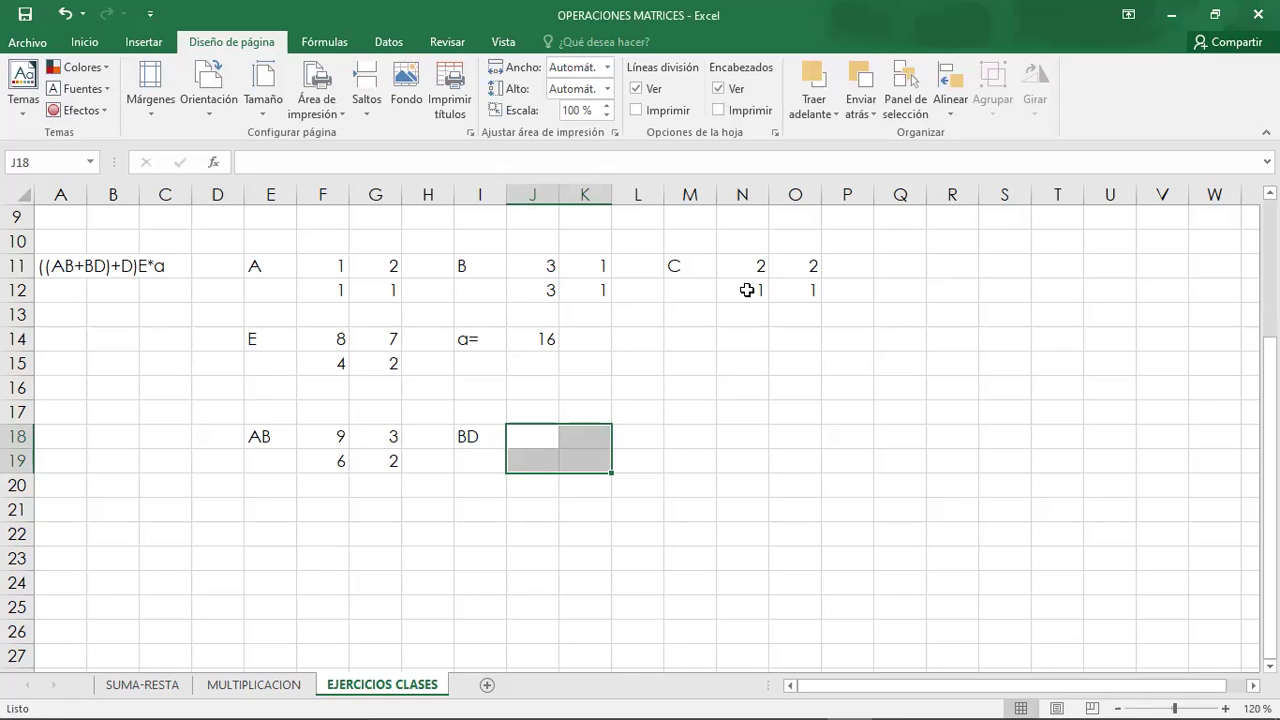
Rename the matrix label in M11 to D so it matches the expression
click(698, 268)
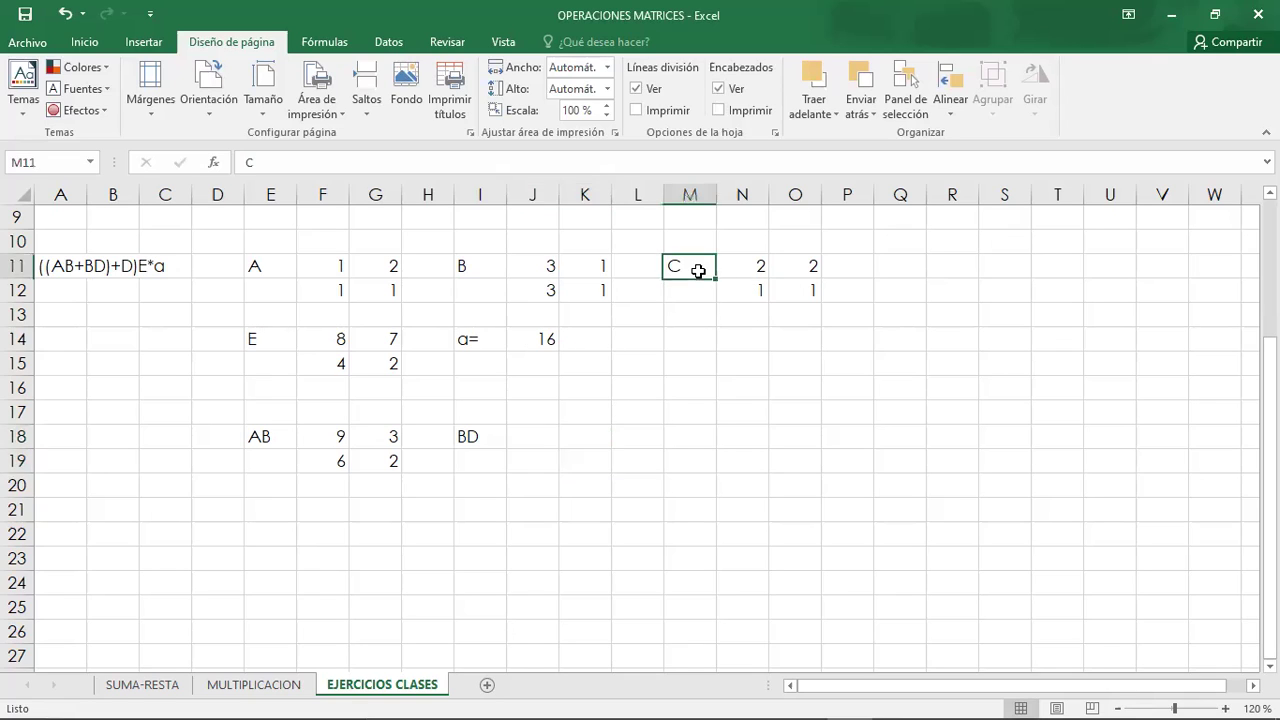
text(D)
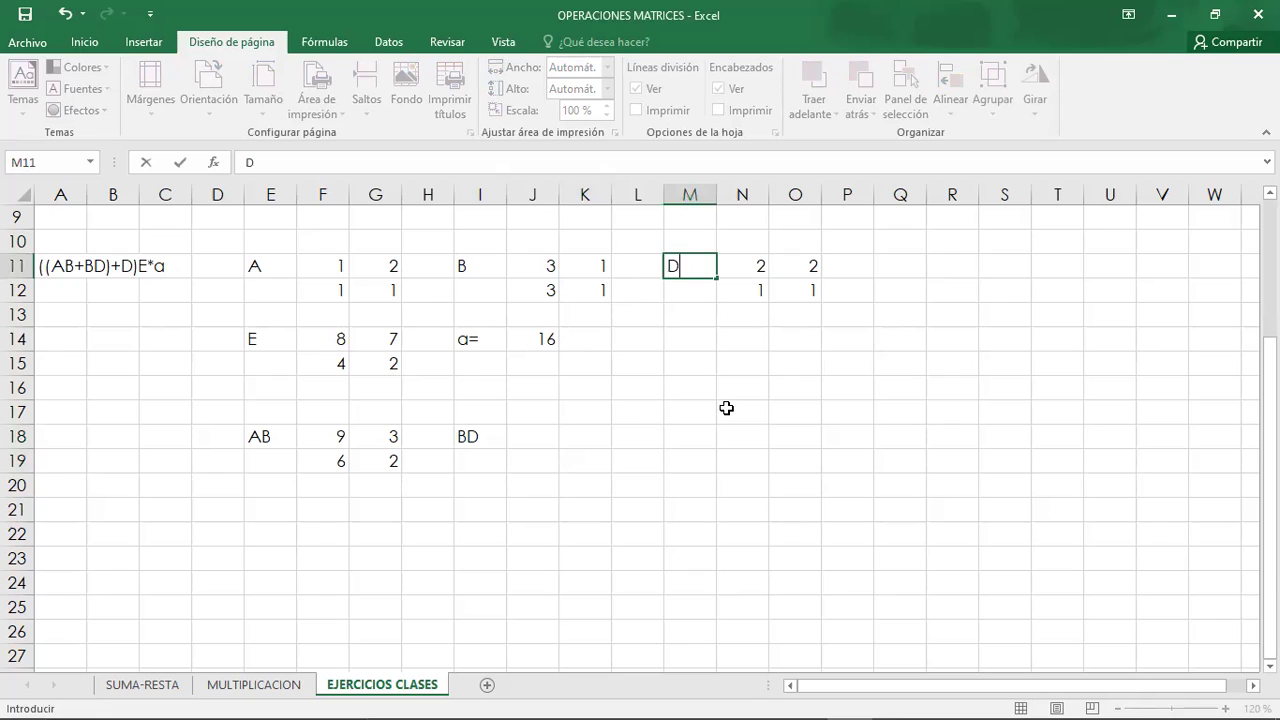
click(591, 411)
Compute the product BD in J18:K19 with the array formula =MMULT(J11:K12;N11:O12)
click(527, 447)
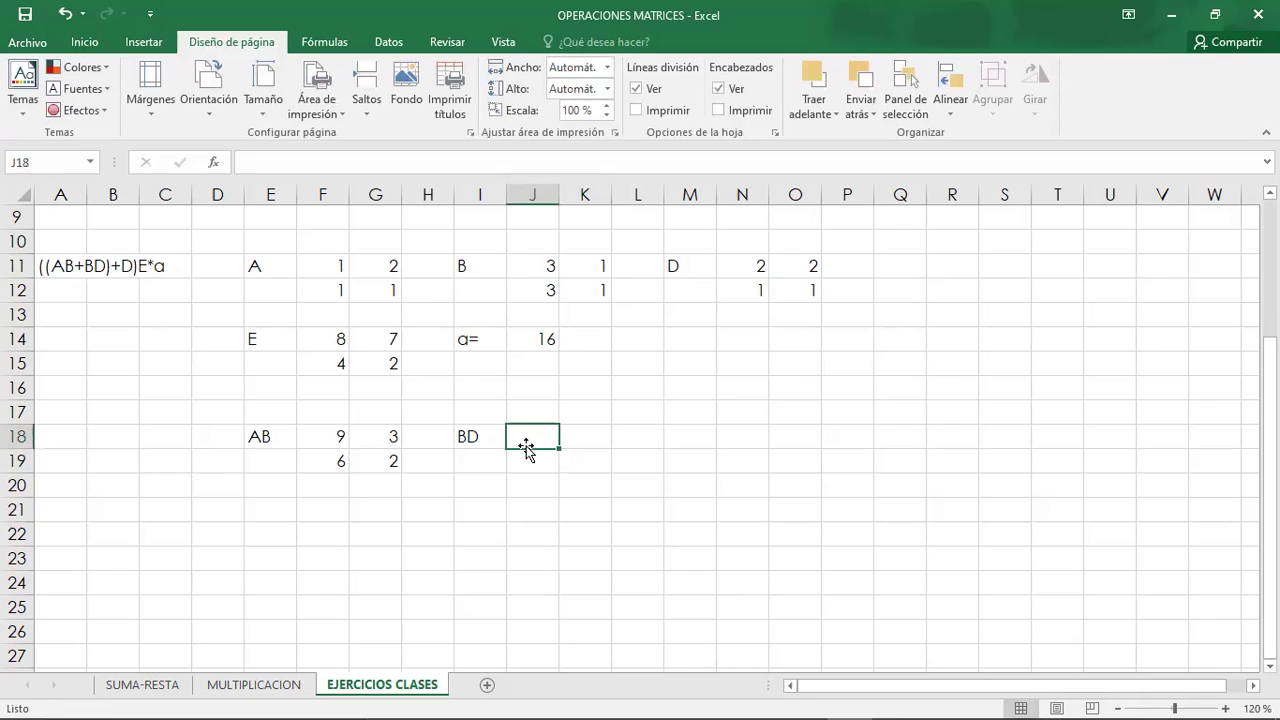
drag(540, 442, 591, 462)
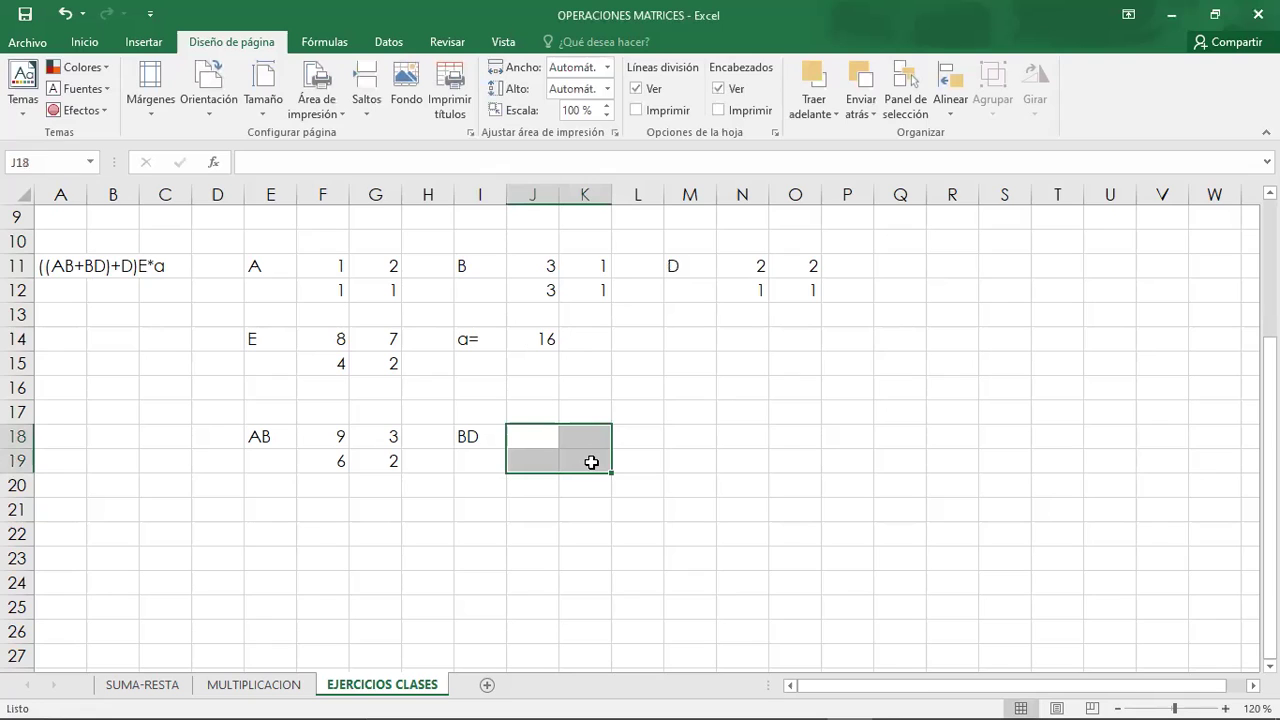
text(=MMULT()
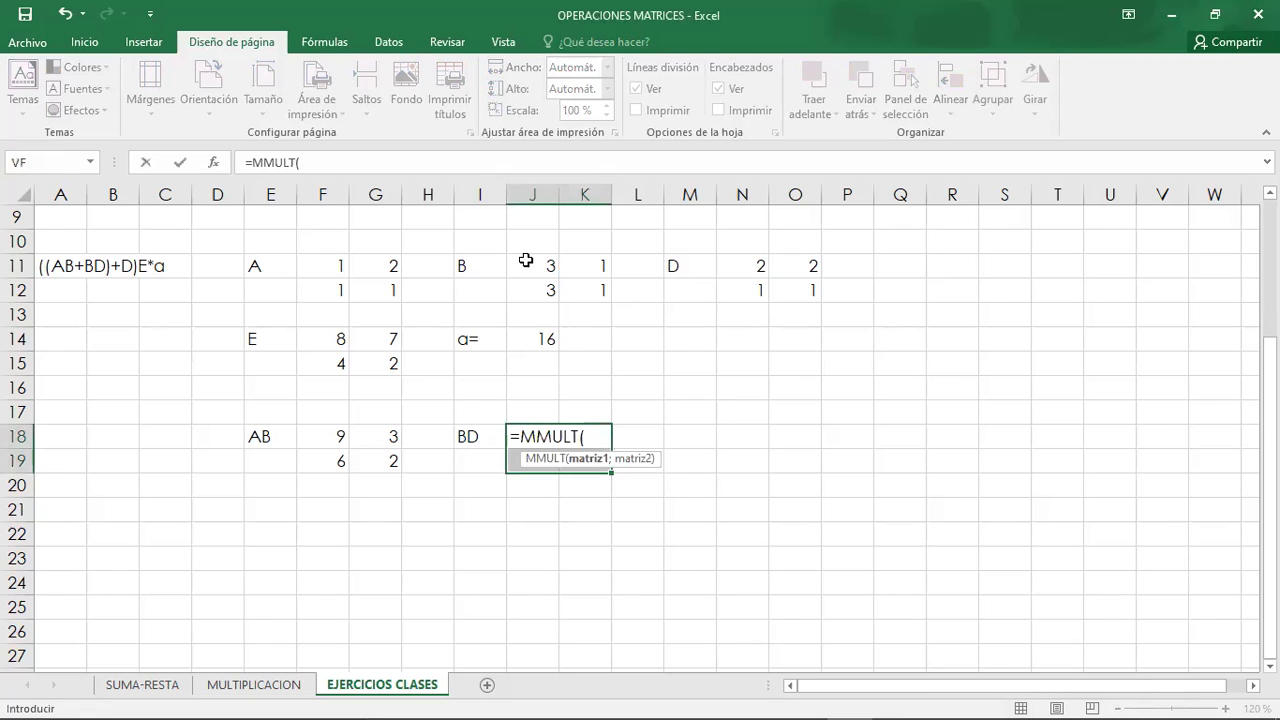
click(556, 273)
drag(556, 273, 580, 289)
text(;)
drag(737, 271, 794, 294)
text())
key(ctrl+shift+Return)
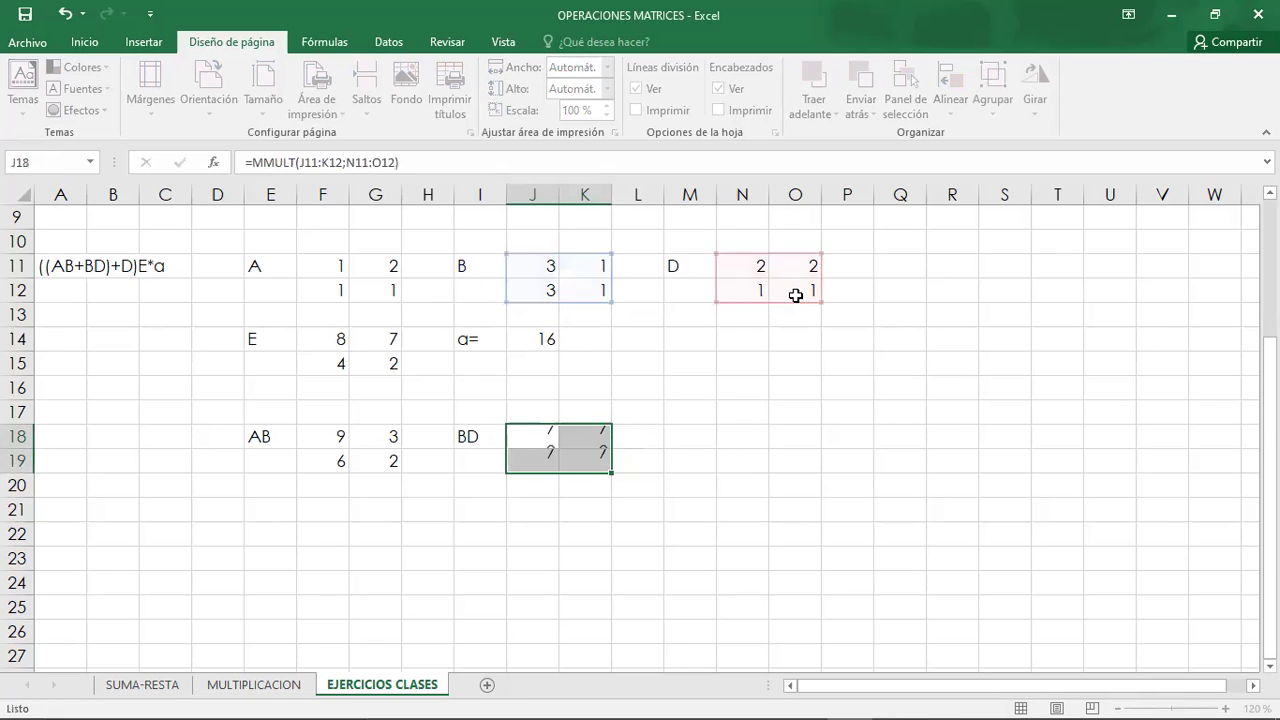
Label the sum of the two products as AB+BD in cell M18
click(737, 466)
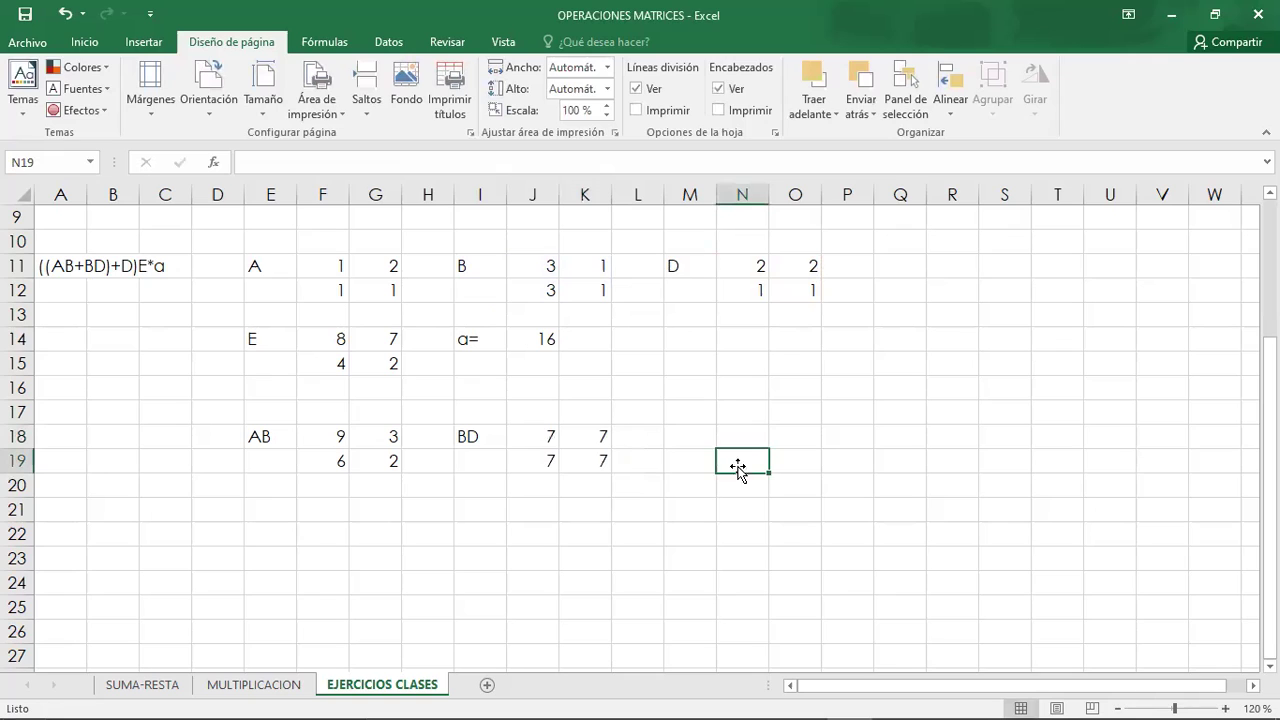
click(700, 438)
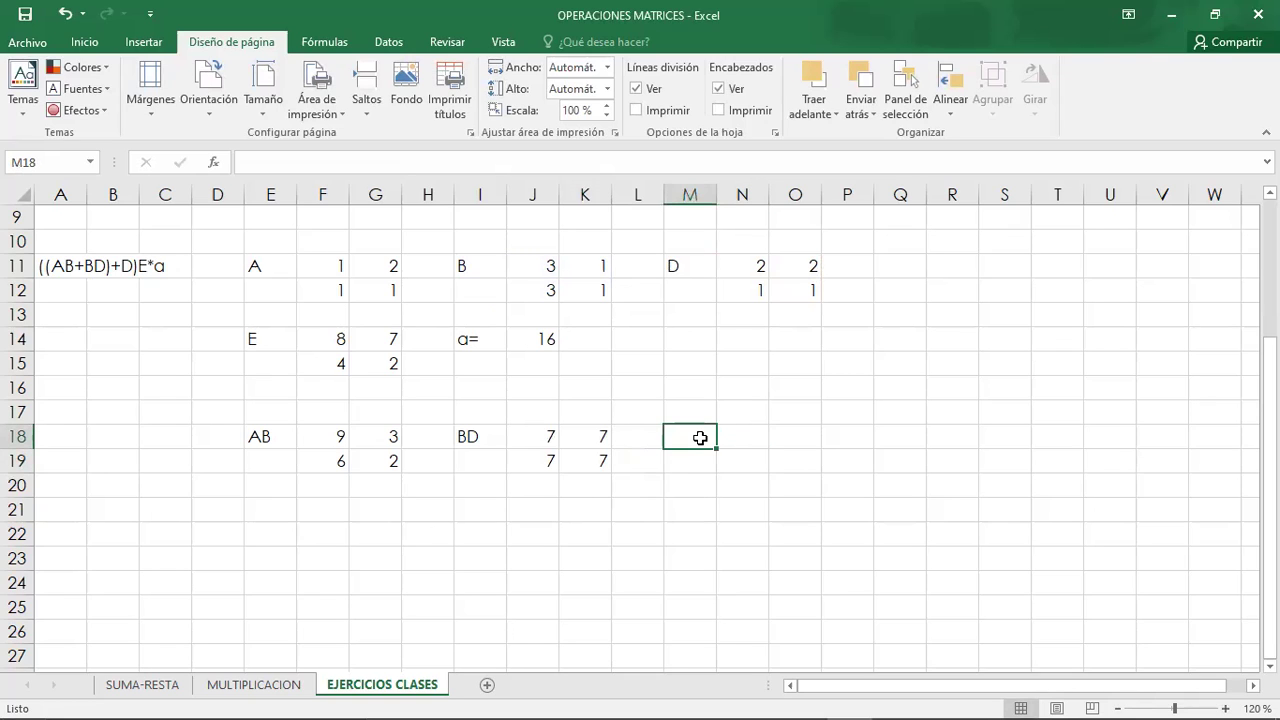
text(AB+)
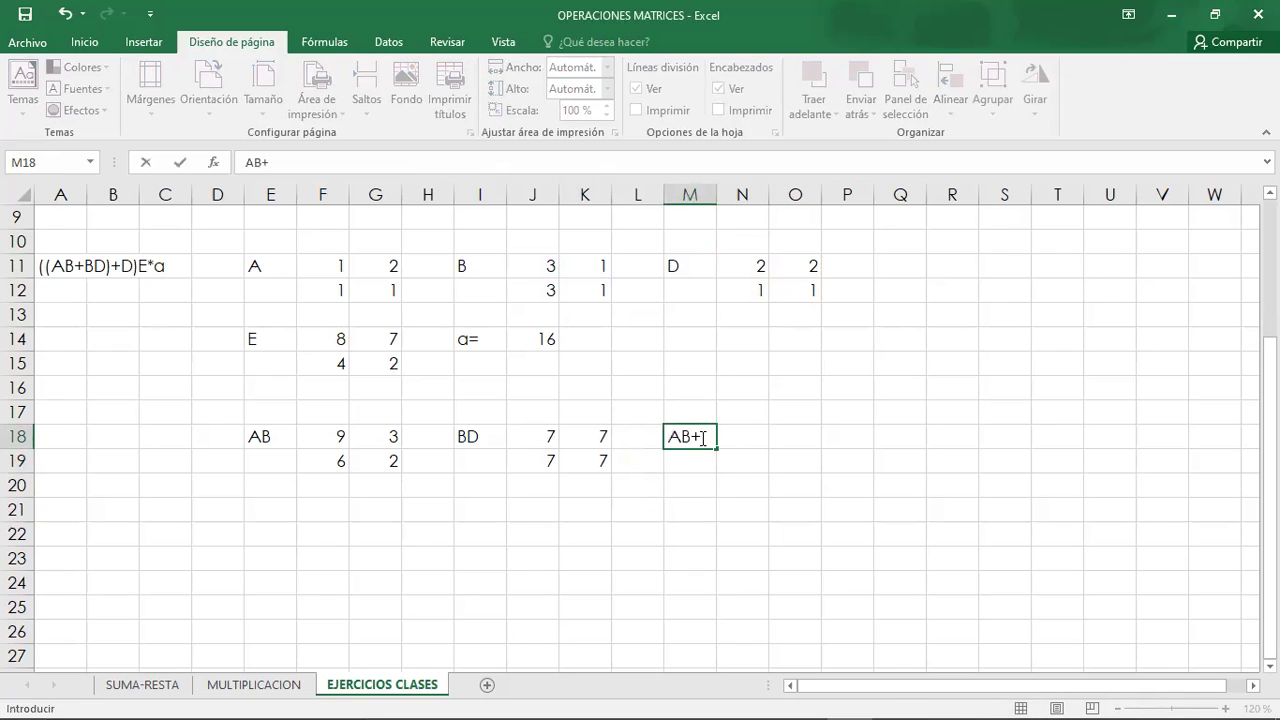
text(BD)
click(789, 445)
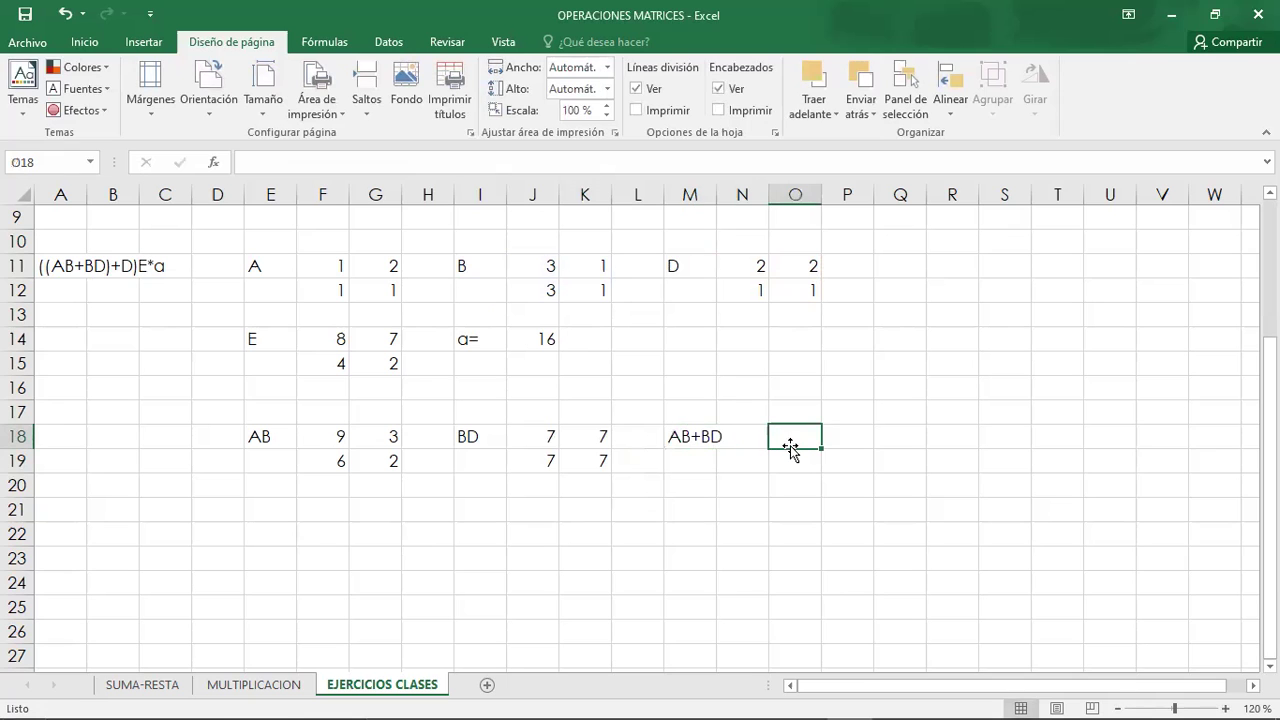
Try to add AB and BD in O18:P19 with an ordinary non-array formula, and undo the entry
drag(797, 443, 837, 455)
text(=)
scroll(537, 434, up, 2)
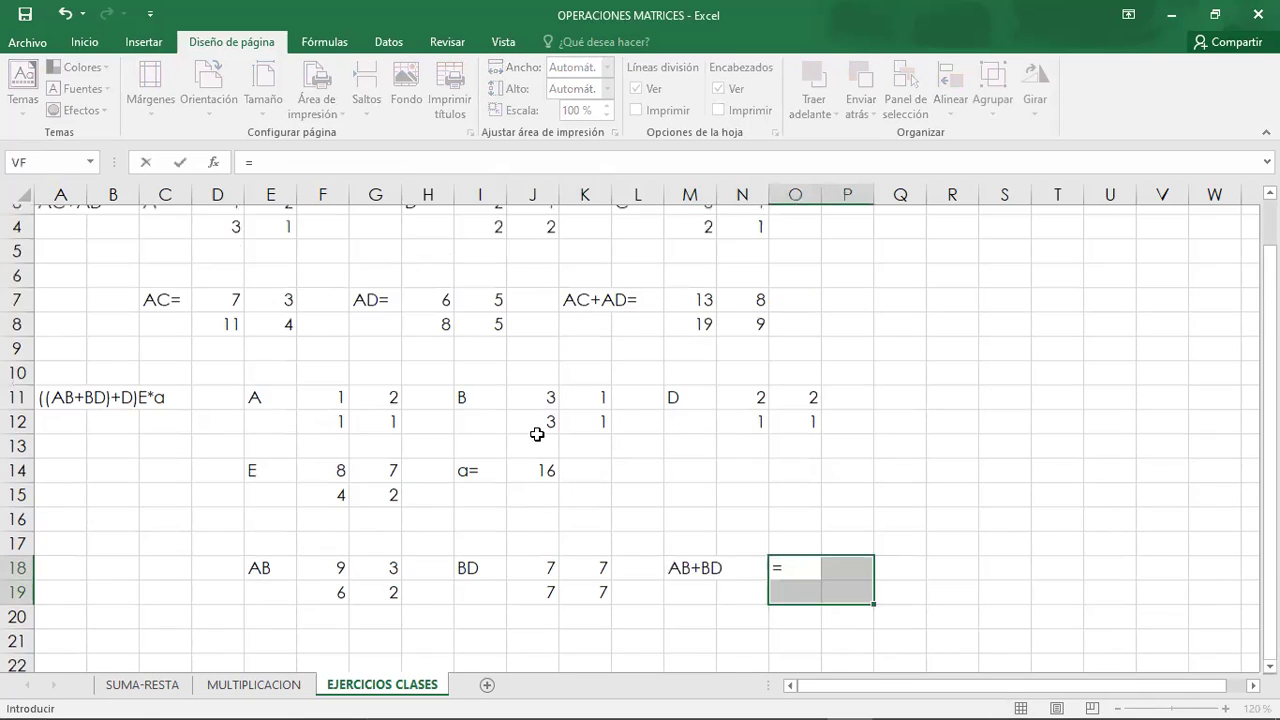
scroll(417, 400, down, 3)
drag(336, 388, 384, 402)
text(+)
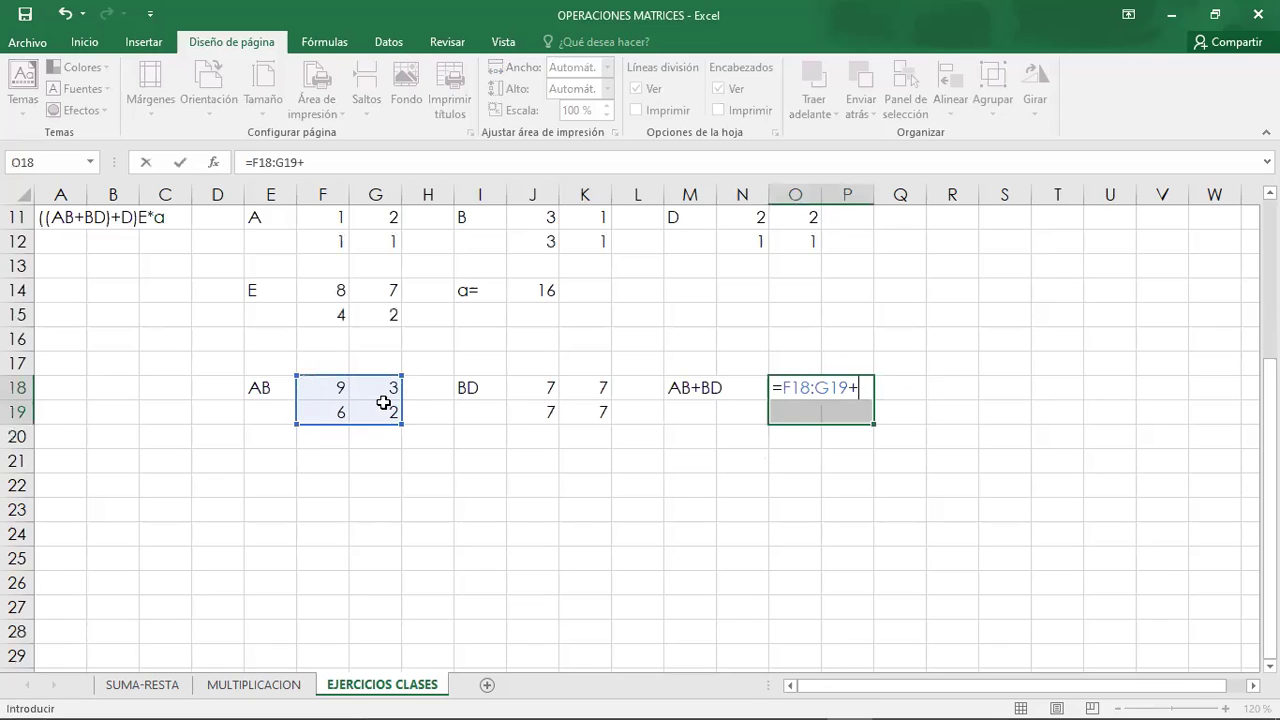
click(552, 387)
key(Return)
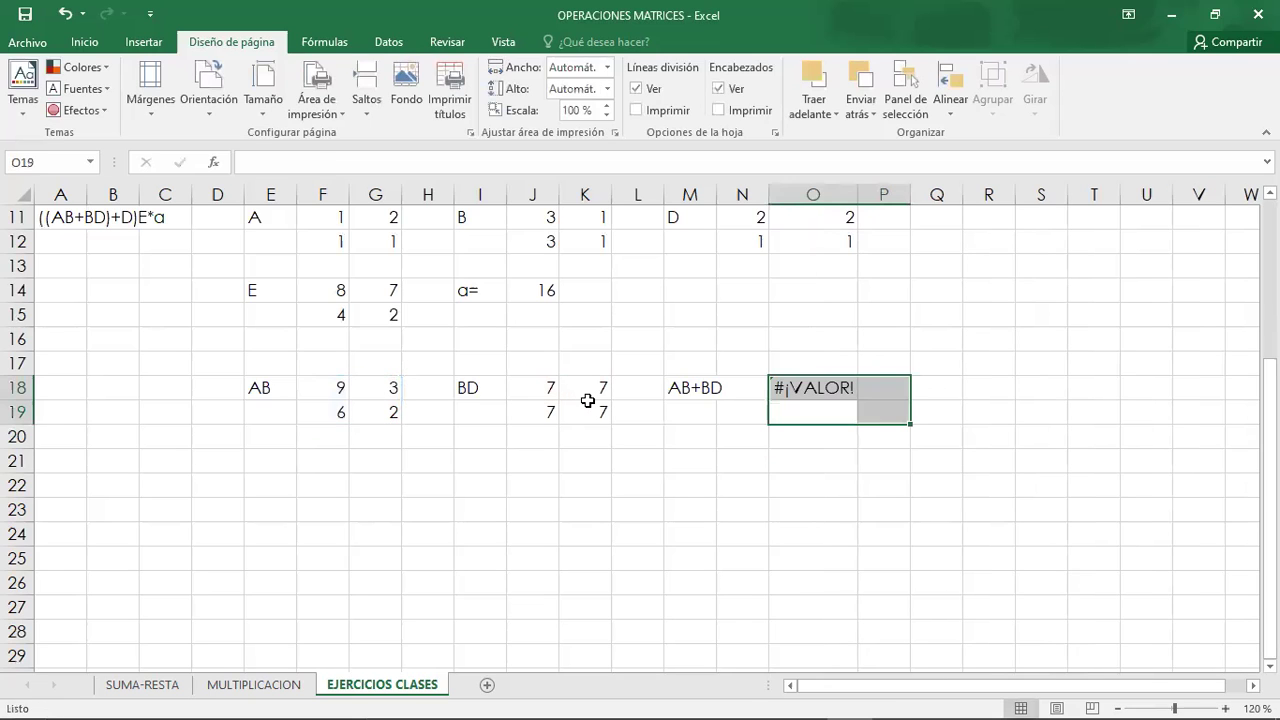
key(ctrl+z)
click(800, 438)
click(805, 389)
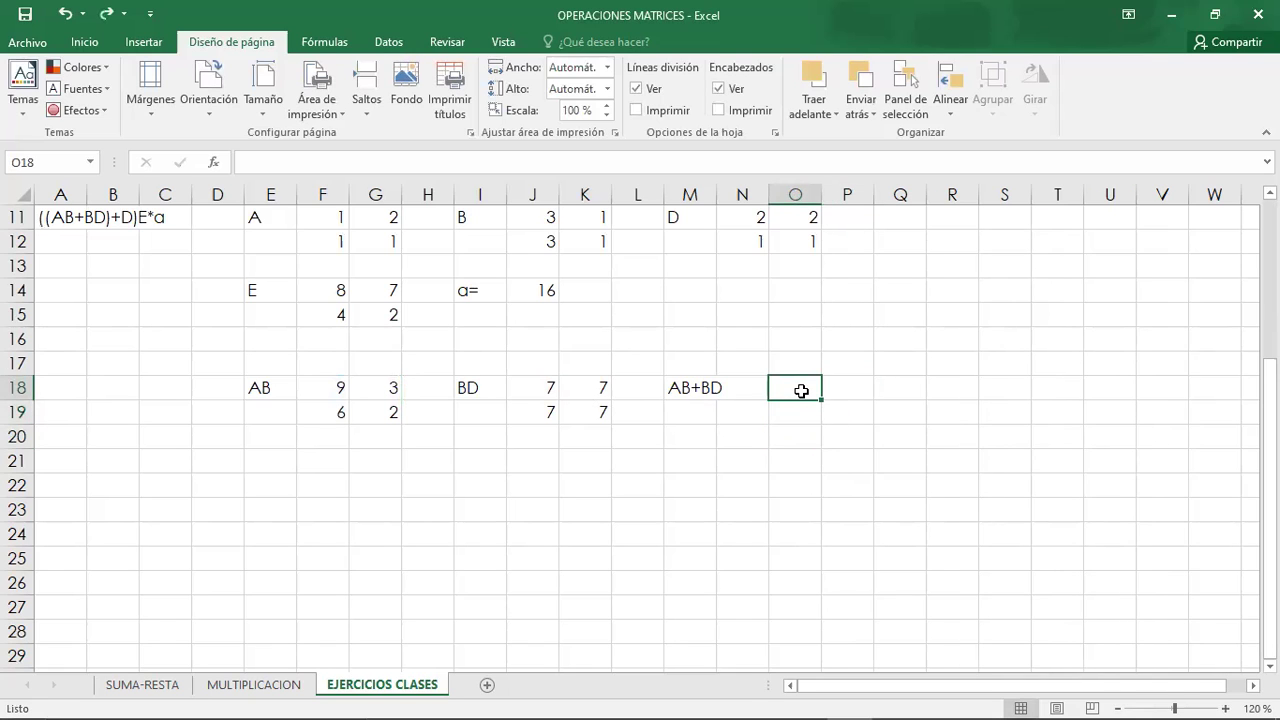
Compute AB+BD in O18:P19 with the array formula =F18:G19+J18:K19
click(817, 456)
drag(786, 385, 837, 412)
text(=)
drag(337, 391, 362, 412)
text(+)
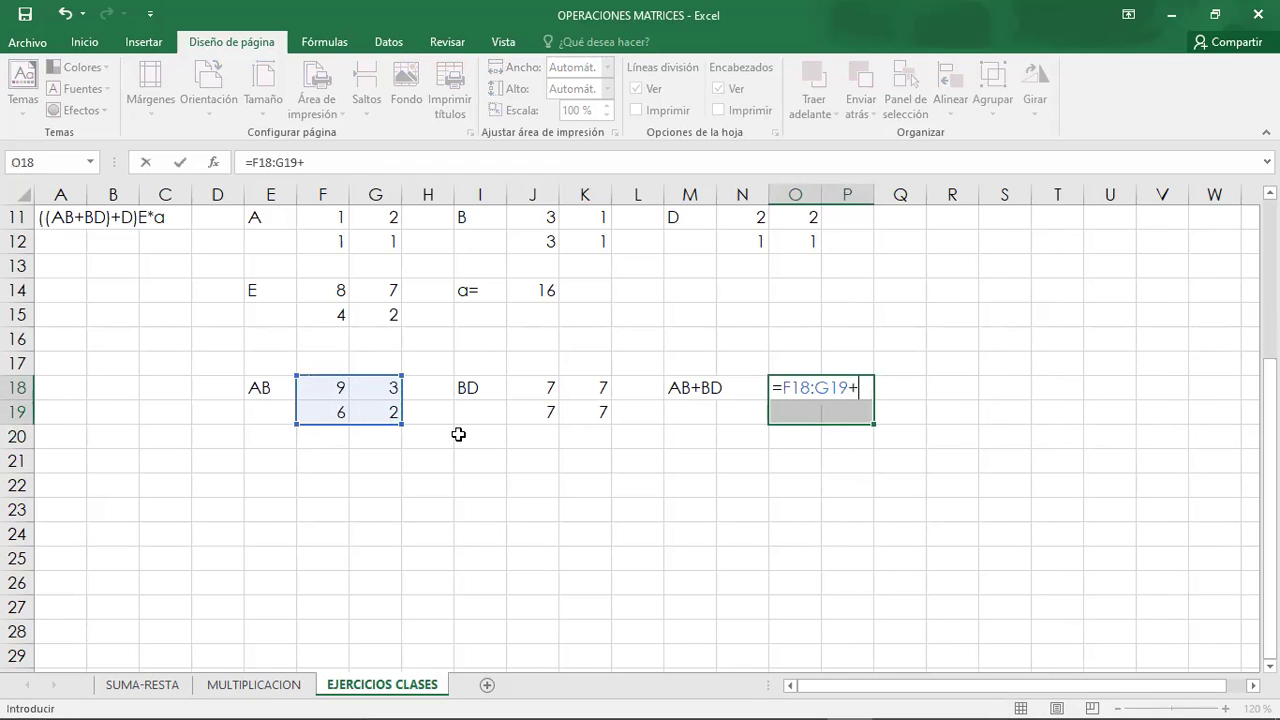
click(552, 384)
drag(570, 395, 583, 406)
key(ctrl+shift+Return)
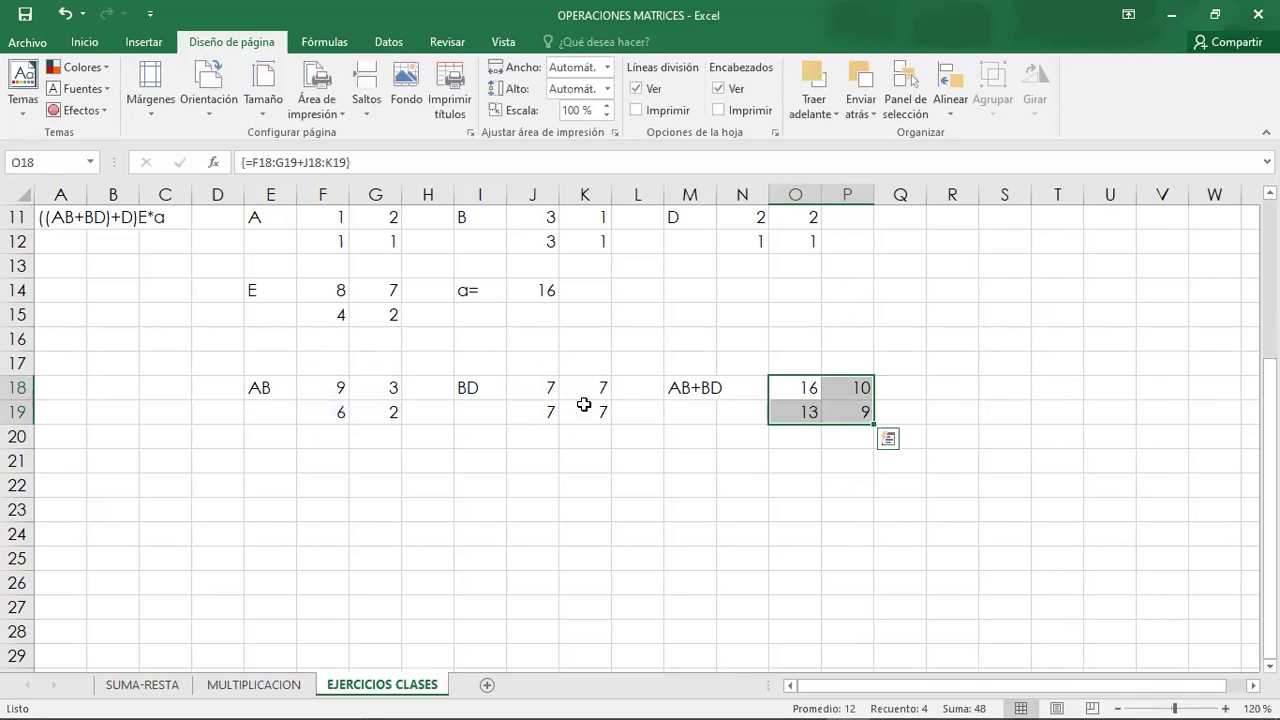
Label E22 as (AB+BD)+D by copying the AB+BD label from M18 and adding the parentheses and +D
scroll(743, 453, up, 4)
scroll(743, 453, down, 3)
click(689, 482)
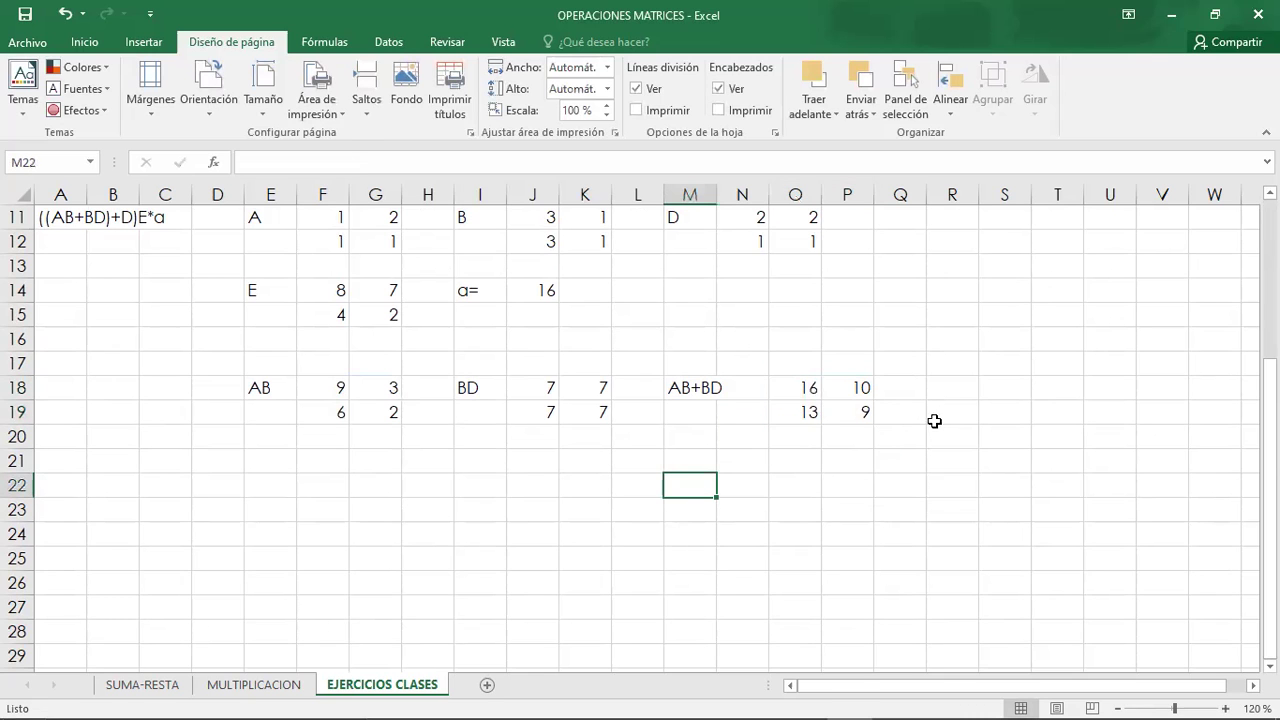
scroll(903, 414, up, 4)
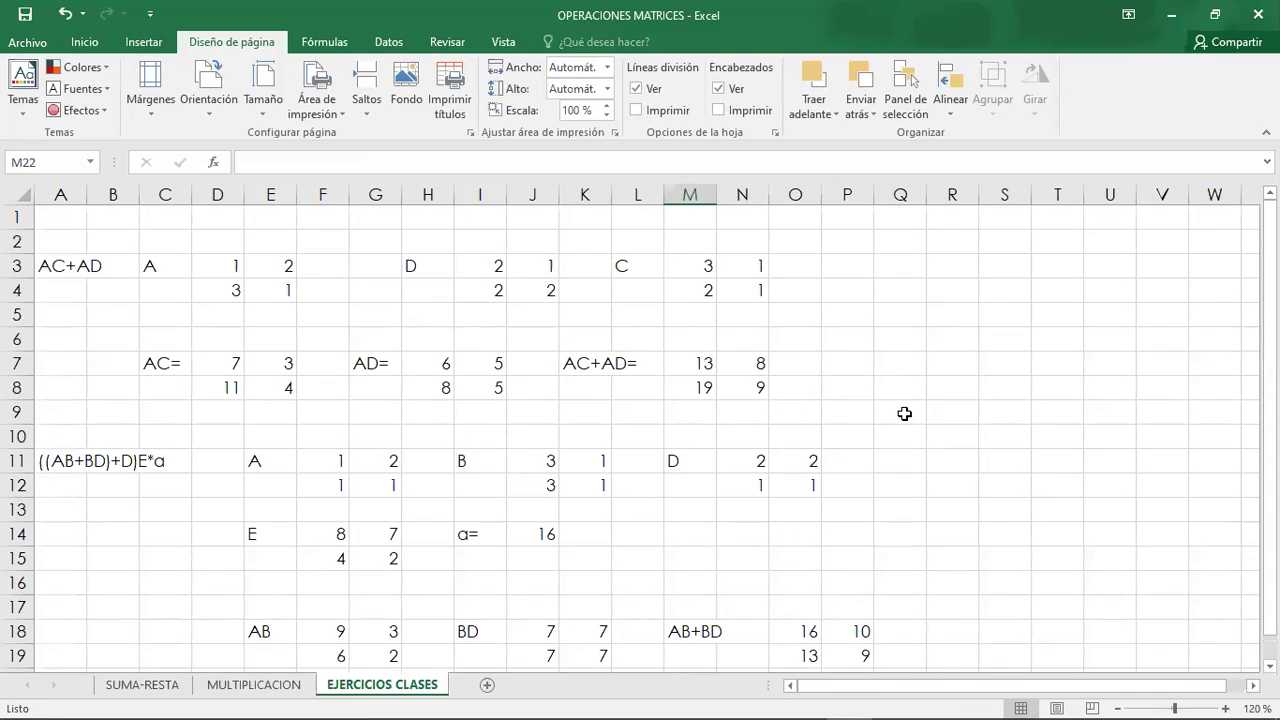
scroll(904, 413, down, 4)
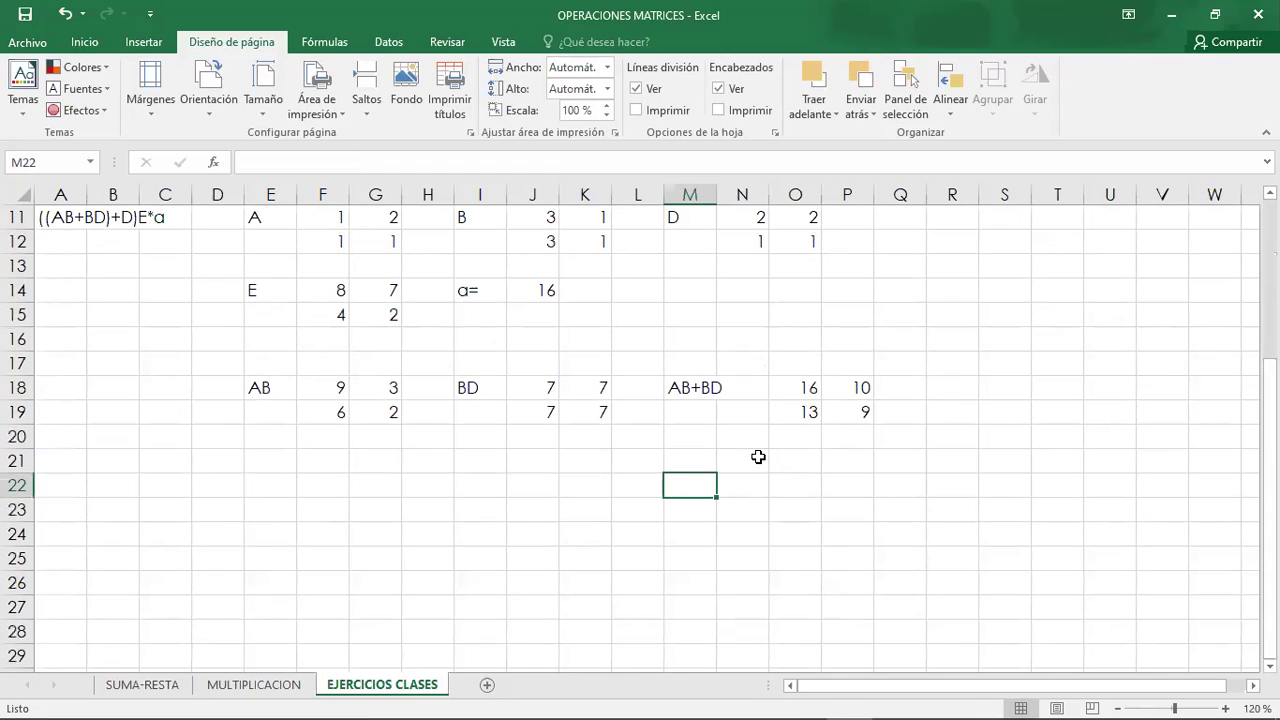
click(682, 390)
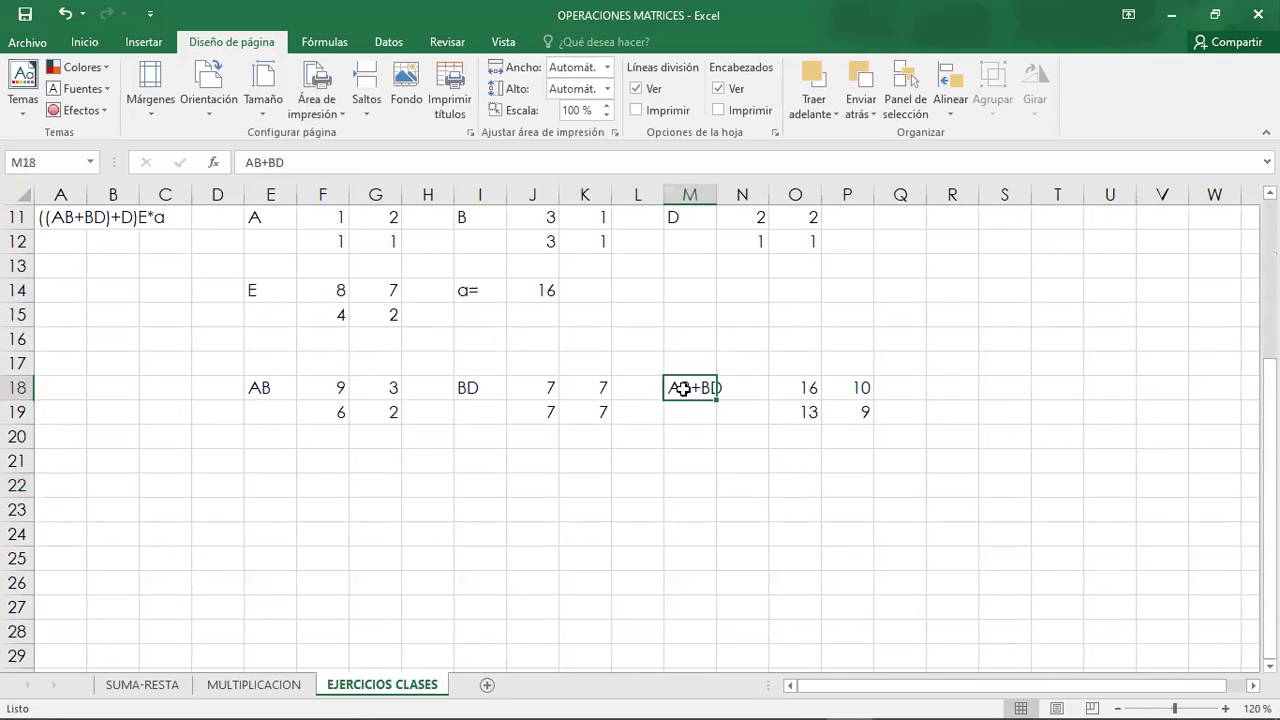
key(ctrl+c)
click(686, 479)
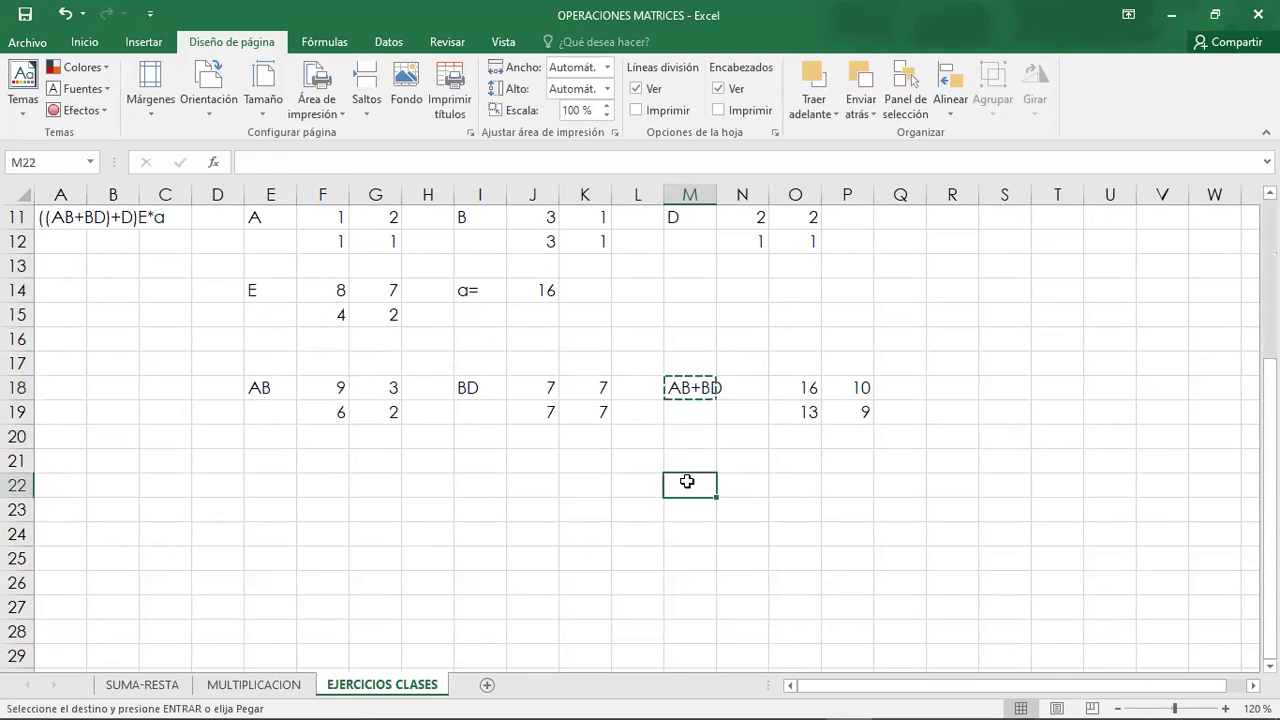
click(275, 486)
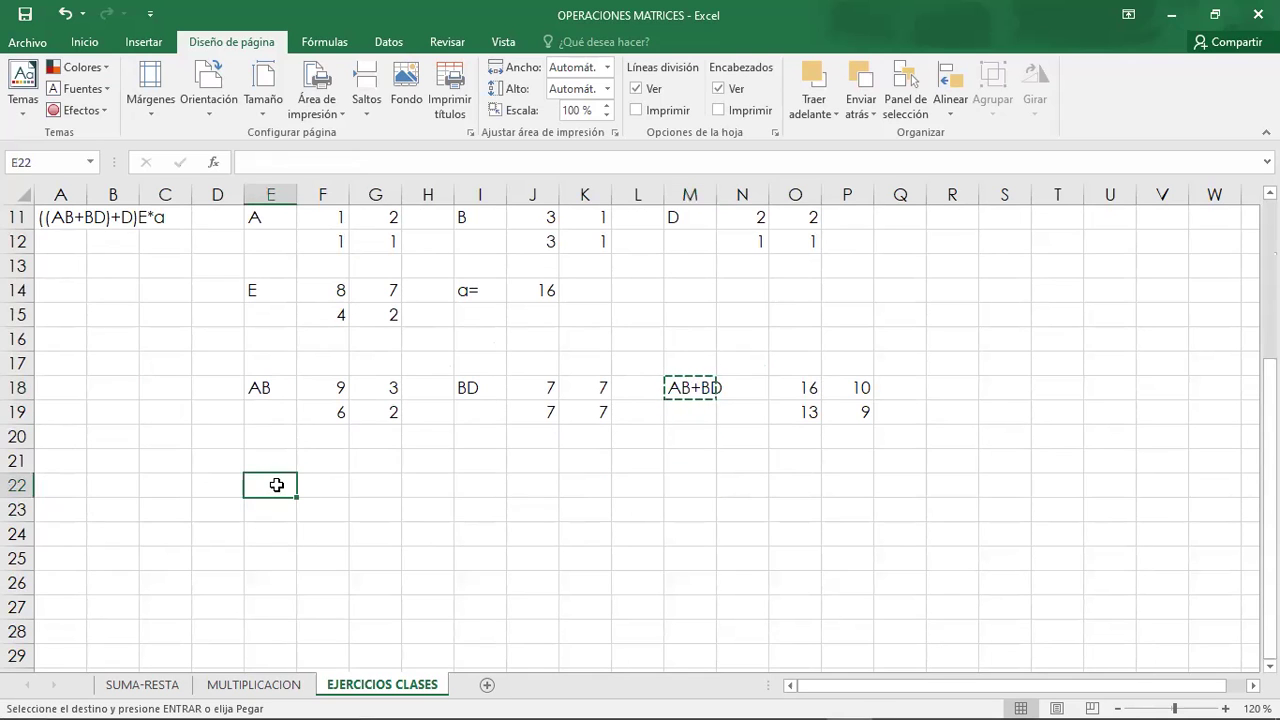
key(ctrl+v)
click(322, 164)
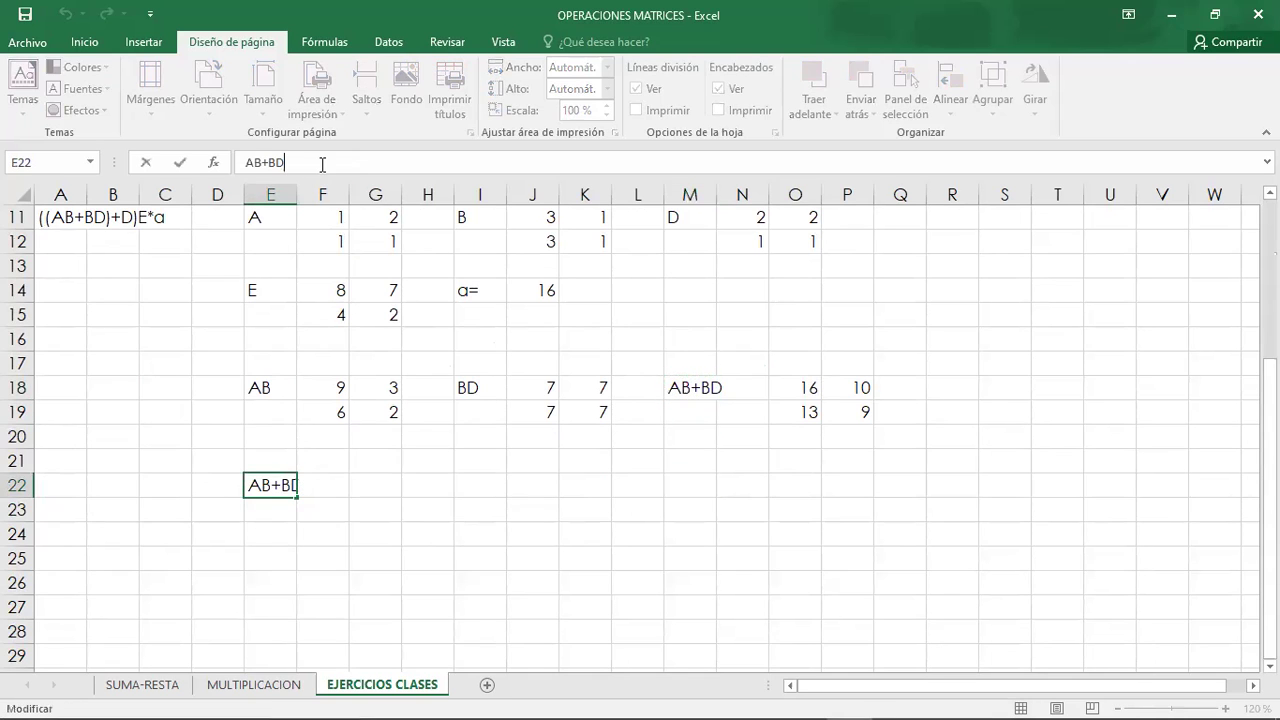
text())
key(Left)
key(Left)
key(Left)
key(Left)
text(()
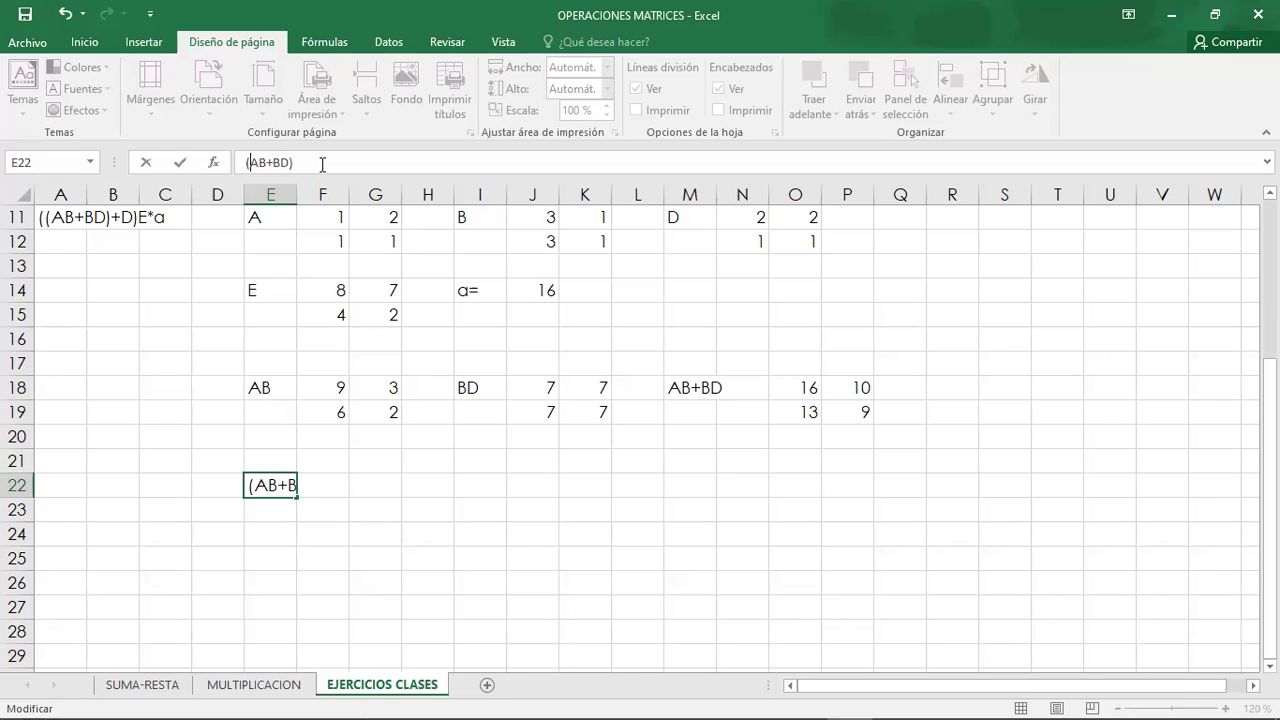
key(Right)
key(Right)
key(Right)
key(Right)
key(Right)
key(Right)
text(+D)
click(346, 531)
Compute (AB+BD)+D in G22:H23 with the array formula =O18:P19+N11:O12
click(375, 494)
click(426, 564)
drag(388, 494, 428, 508)
text(=)
drag(799, 378, 848, 410)
text(+)
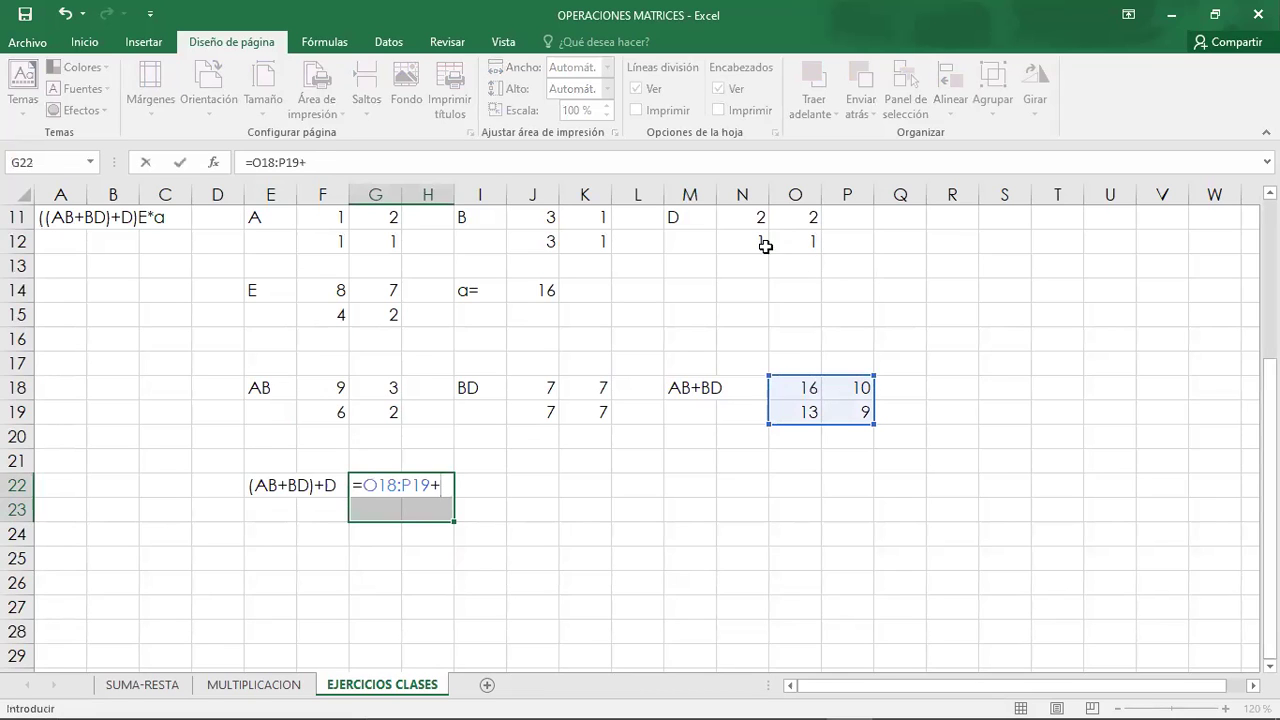
drag(749, 215, 797, 240)
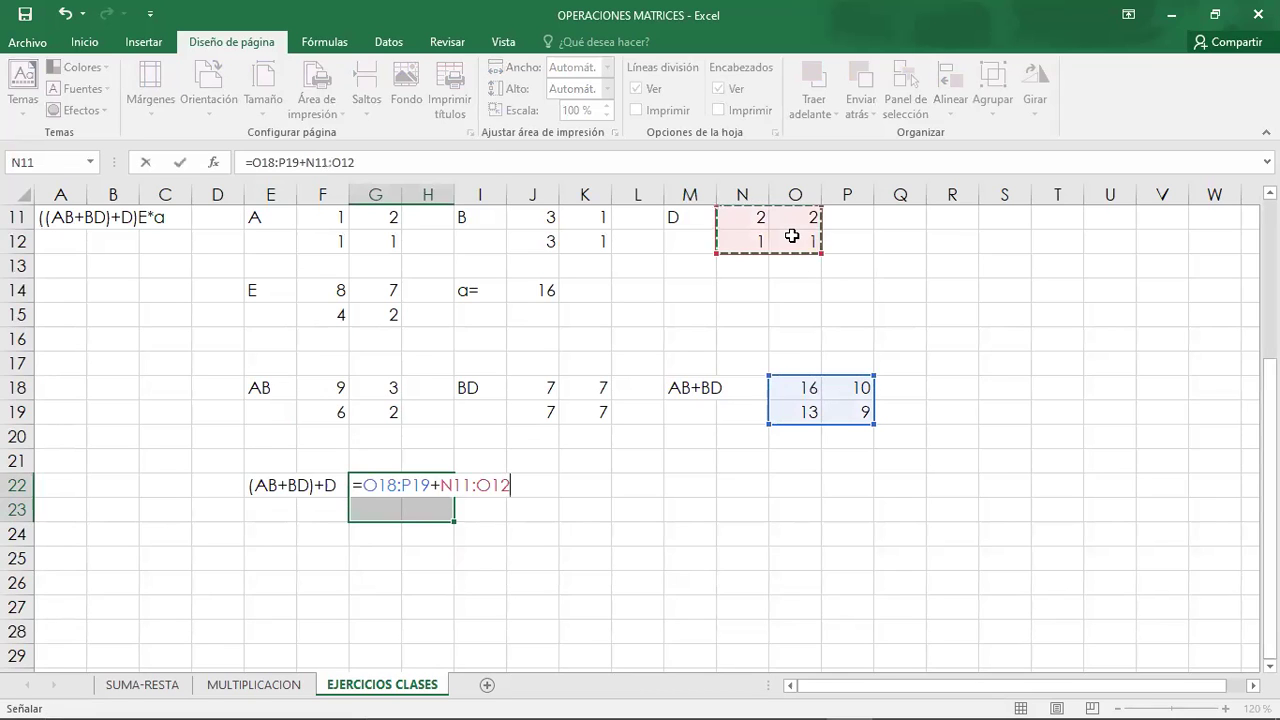
key(ctrl+shift+Return)
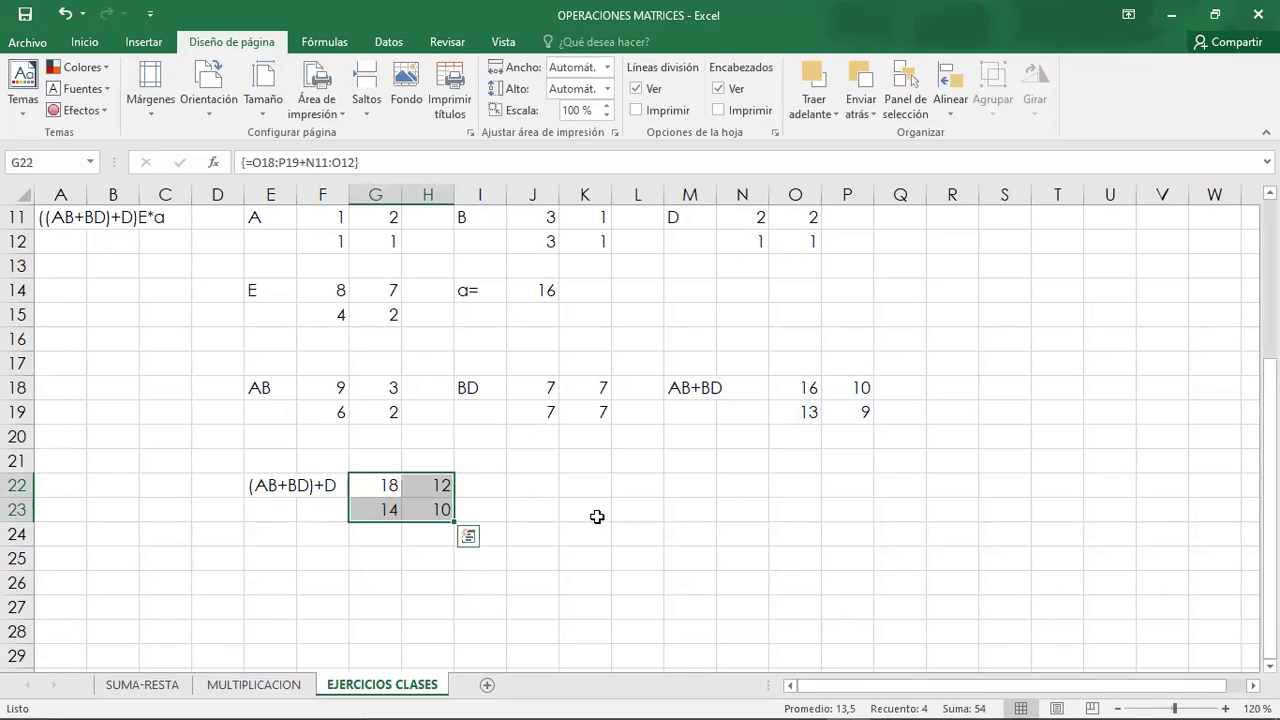
Label J22 as ((AB+BD)+D)E by copying the full expression from A11 and removing the *a
click(539, 488)
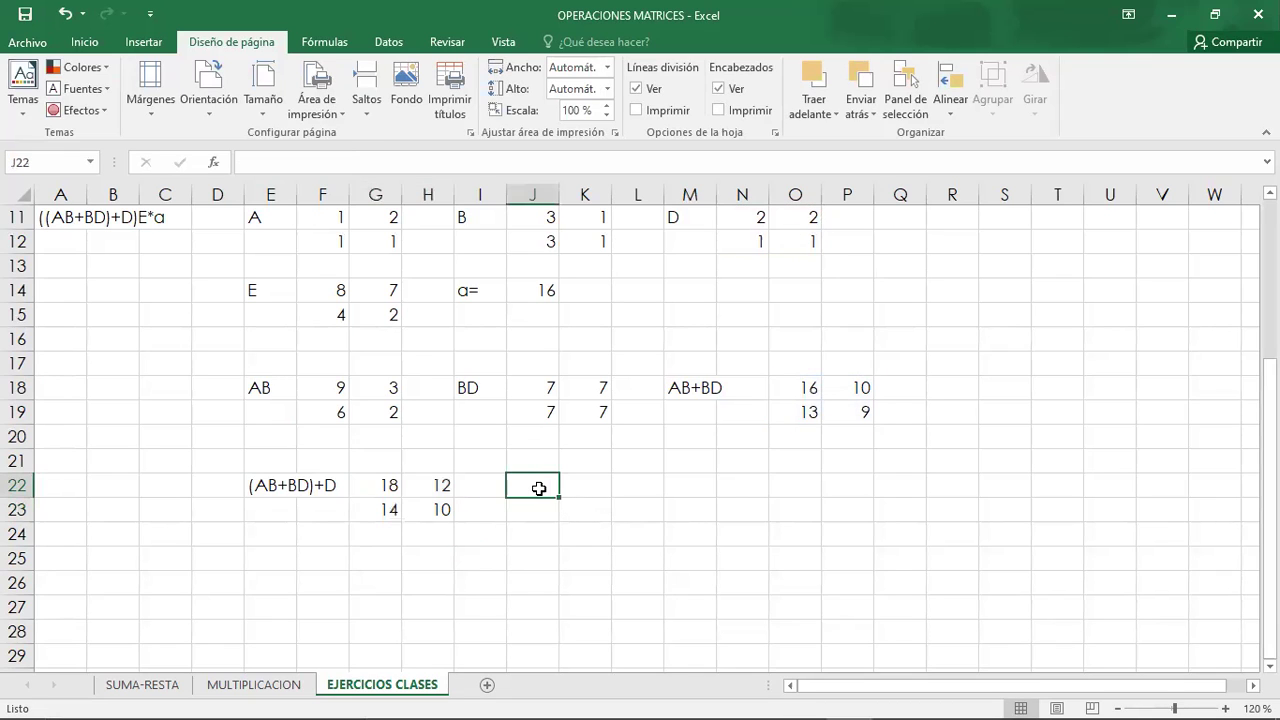
click(294, 487)
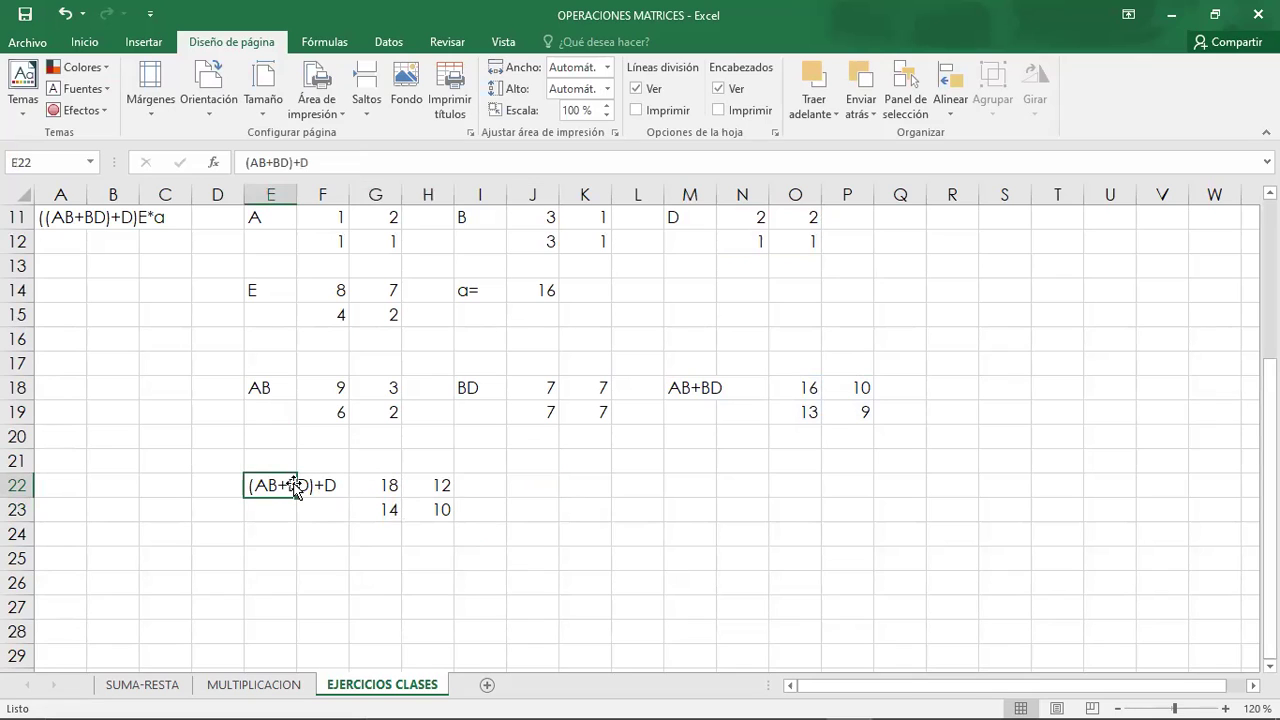
click(70, 214)
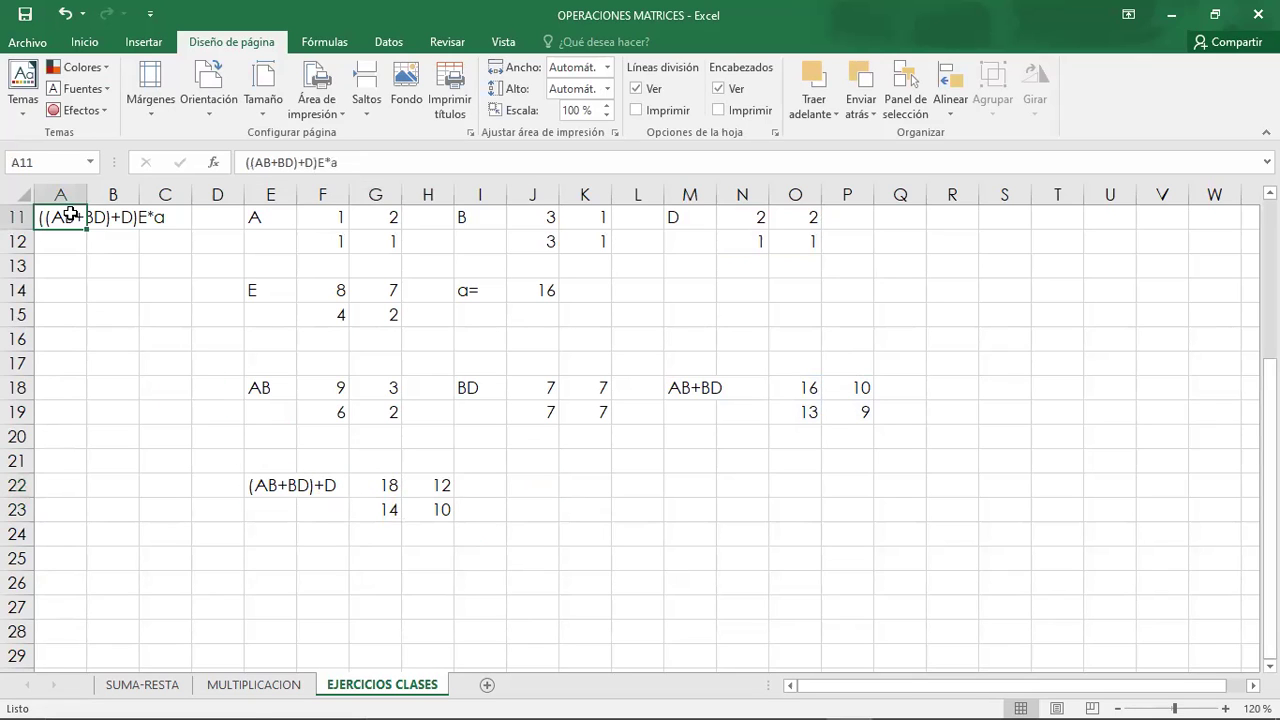
key(ctrl+c)
click(540, 485)
key(ctrl+v)
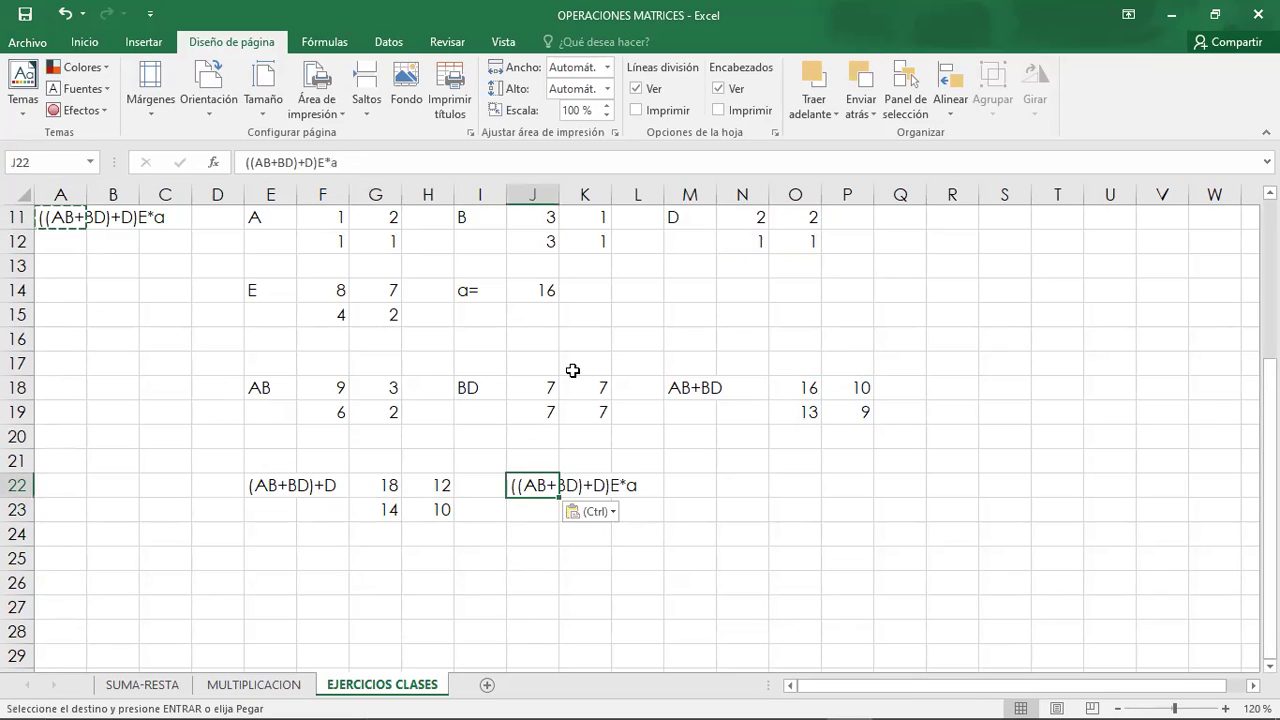
key(F2)
key(BackSpace)
key(BackSpace)
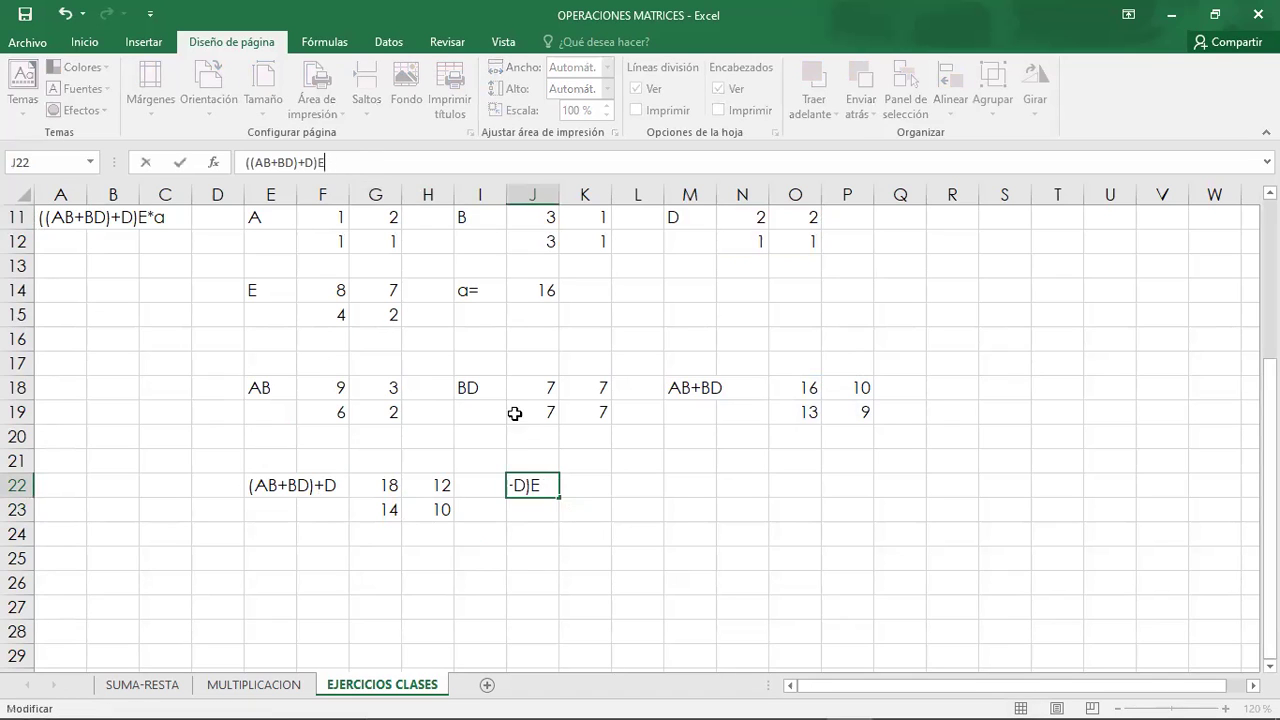
click(600, 535)
Fill M22:N23 with the array formula =G22:H23+F14:G15, combining the (AB+BD)+D matrix with matrix E
drag(700, 490, 728, 512)
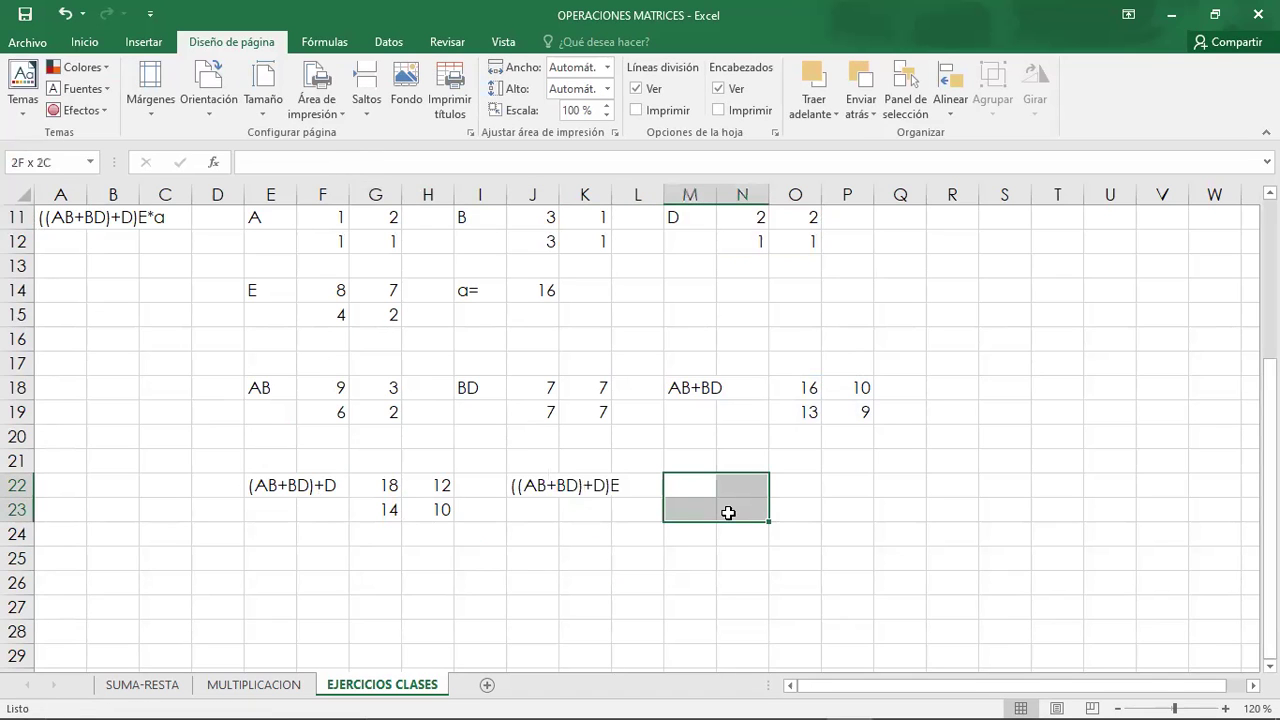
text(=)
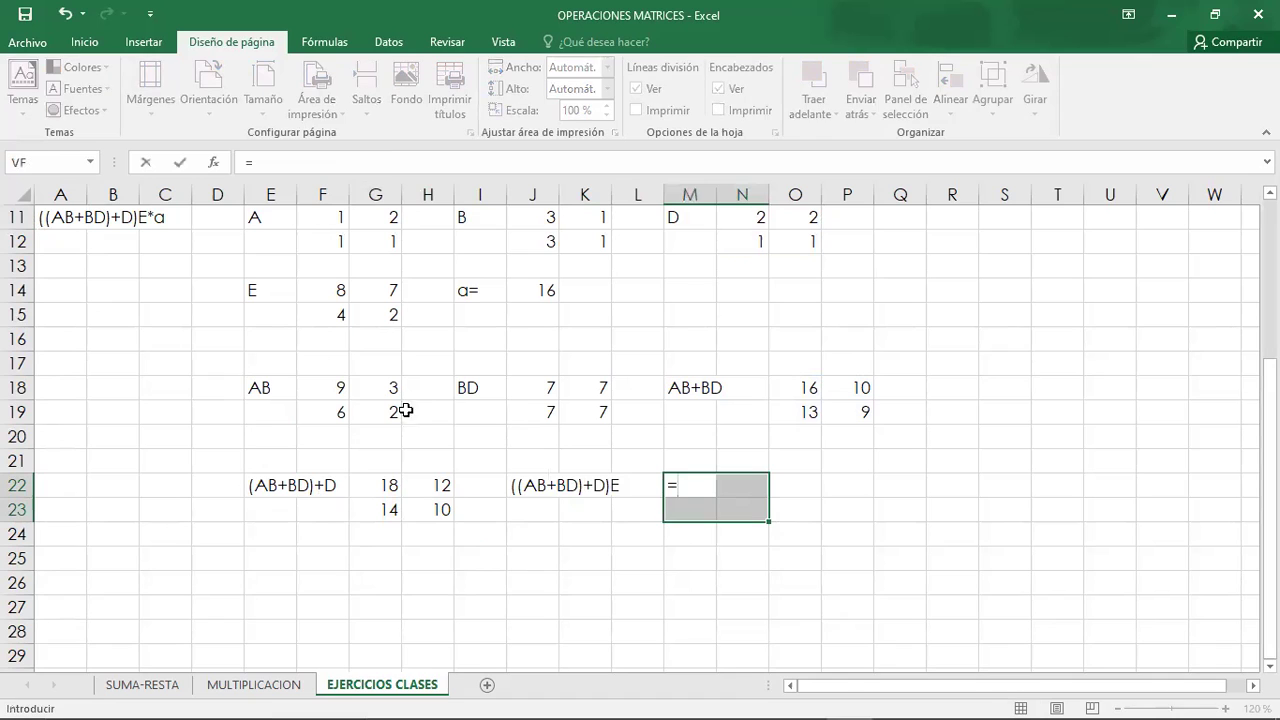
click(377, 485)
drag(421, 498, 434, 494)
text(+)
drag(343, 293, 372, 311)
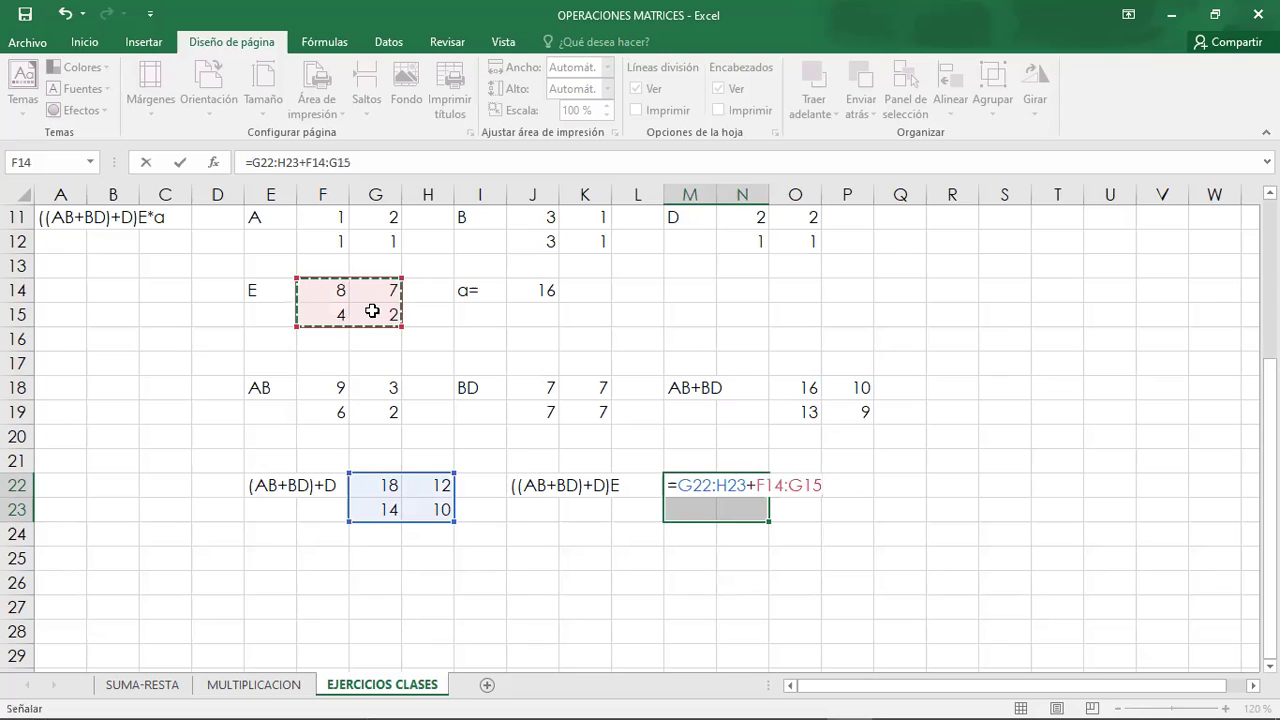
key(ctrl+shift+Return)
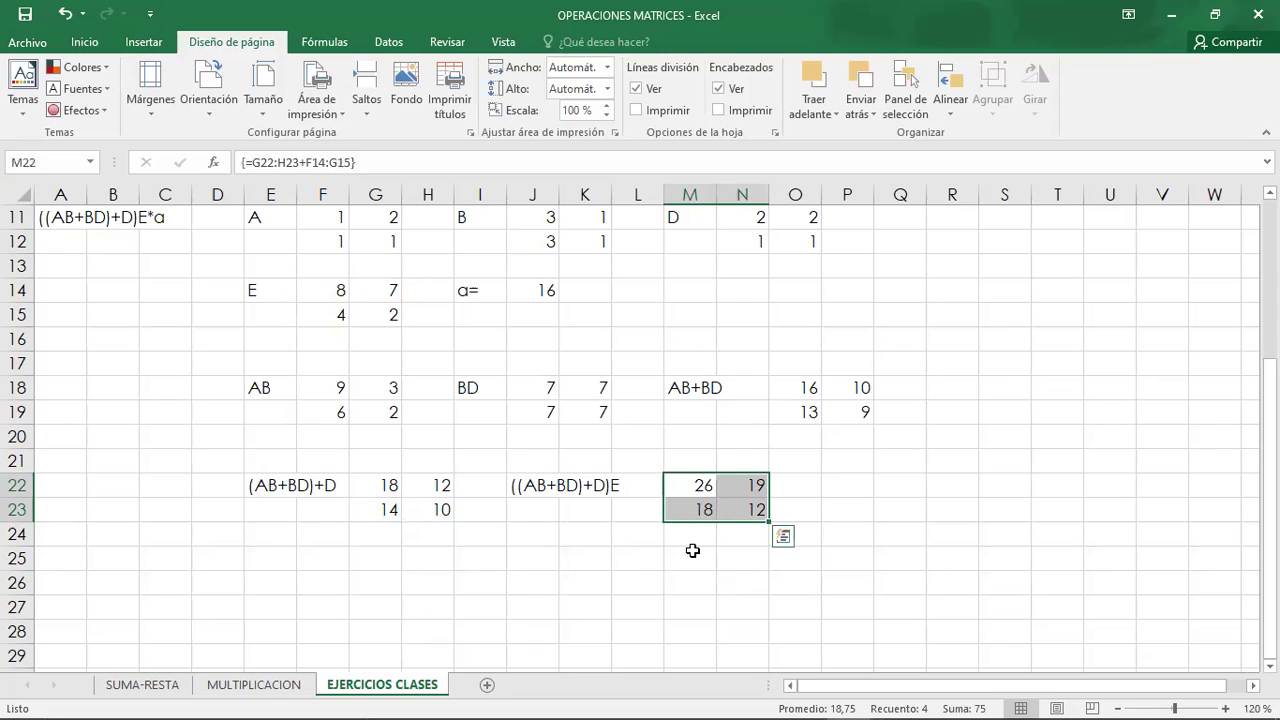
click(631, 550)
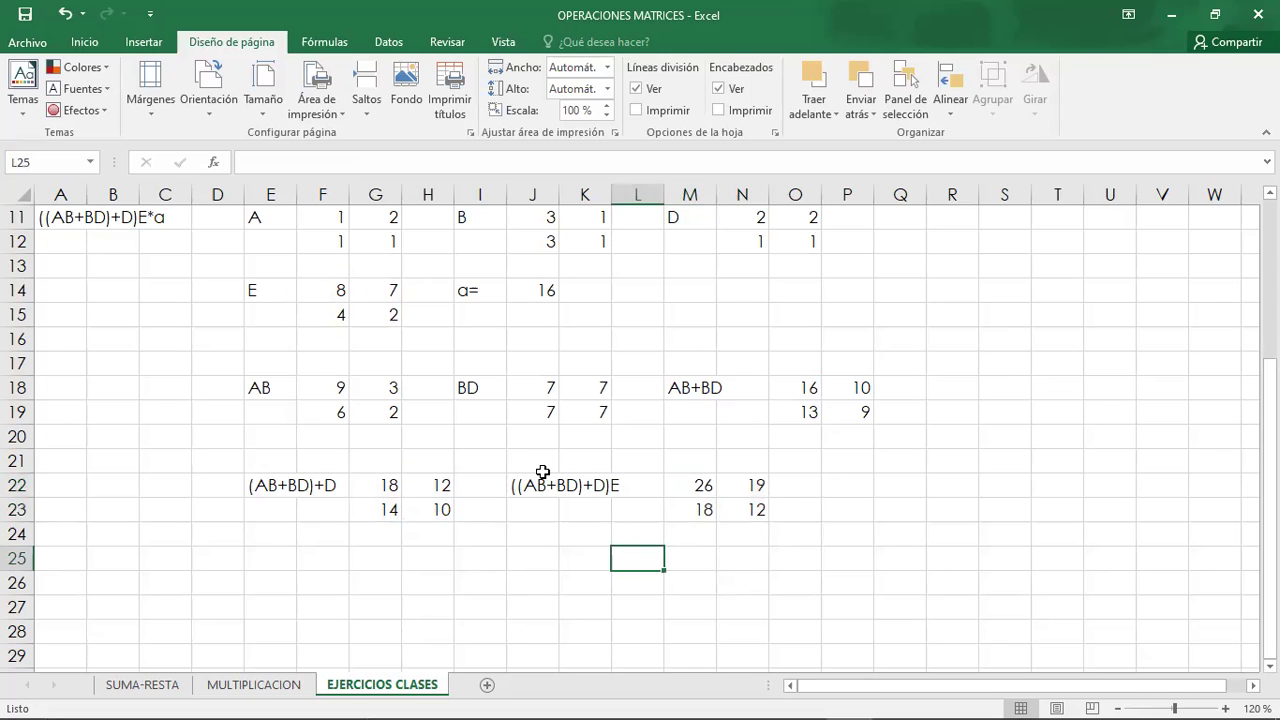
Copy the expression ((AB+BD)+D)E*a from A11 into E26 as a label, and start a formula in H26:I27
click(62, 220)
key(ctrl+c)
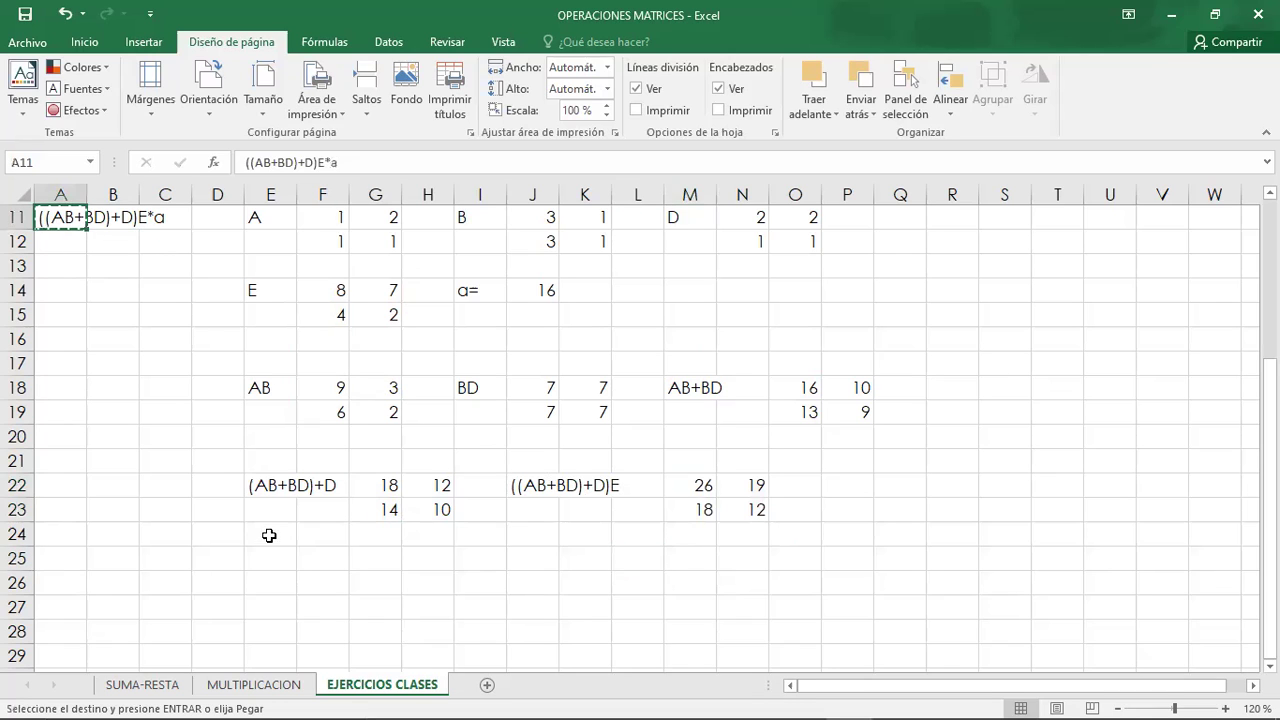
click(284, 579)
key(ctrl+v)
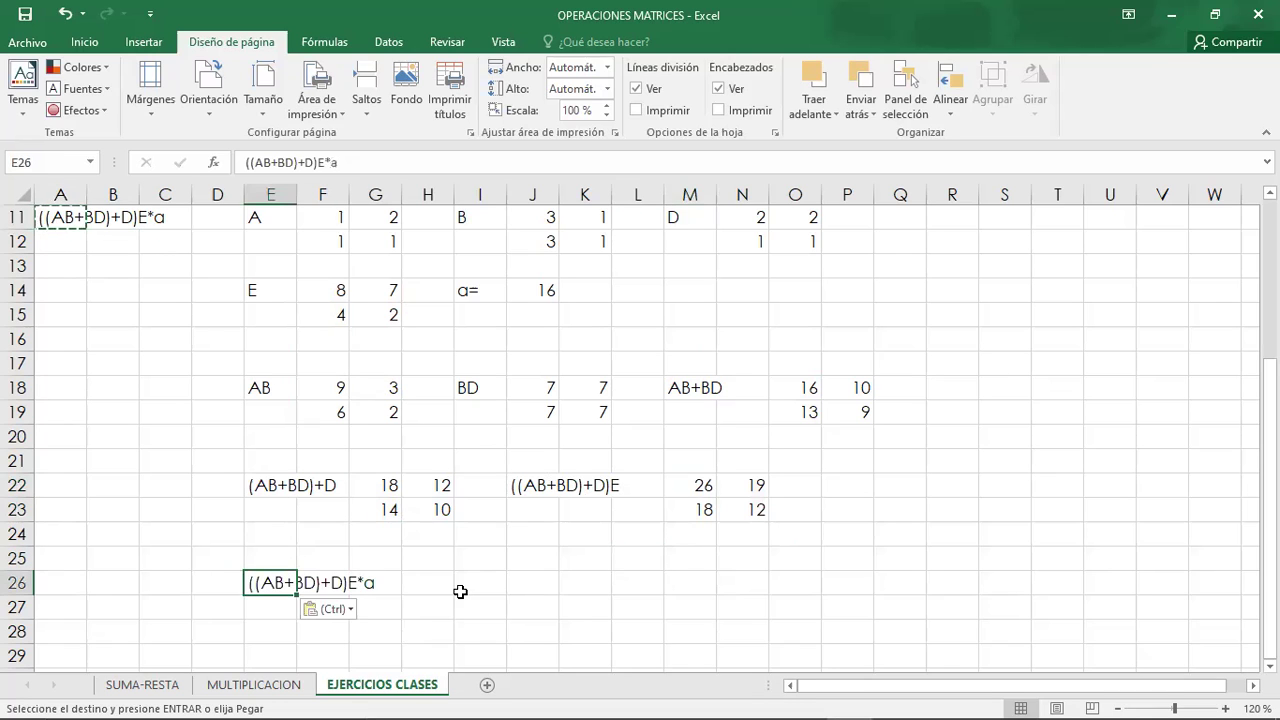
drag(443, 583, 497, 607)
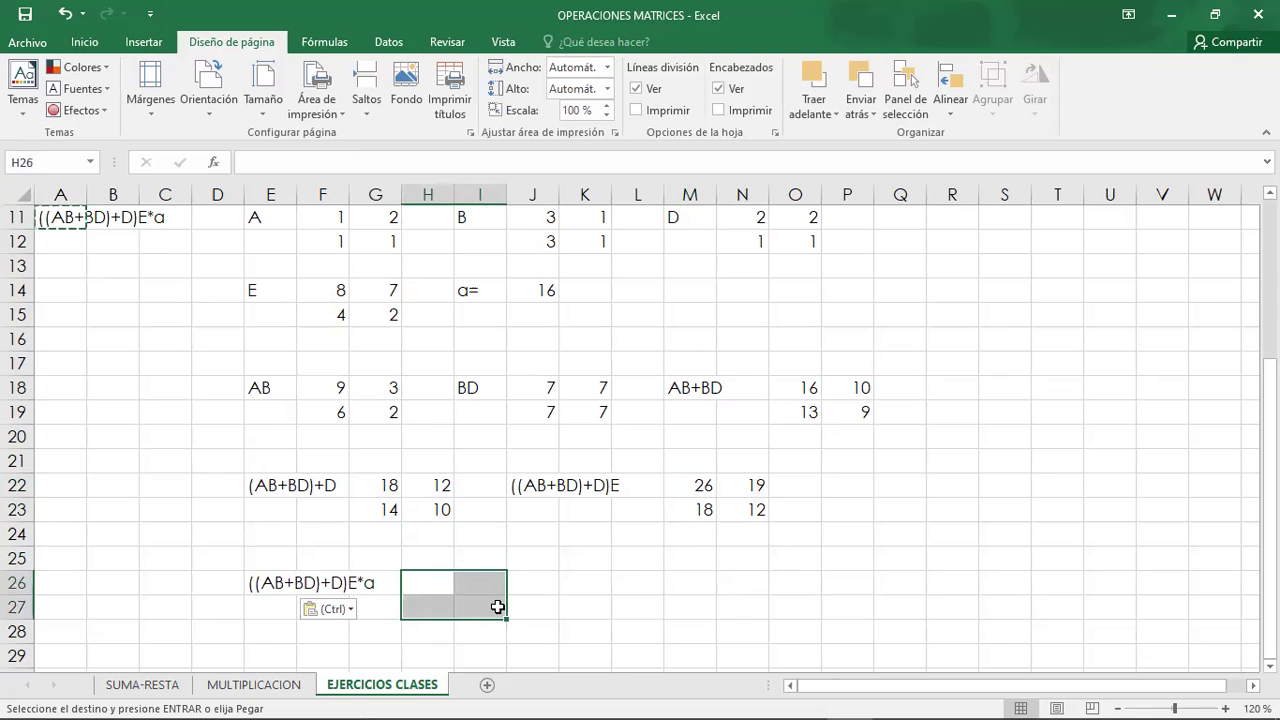
key(Escape)
text(=)
drag(703, 488, 733, 506)
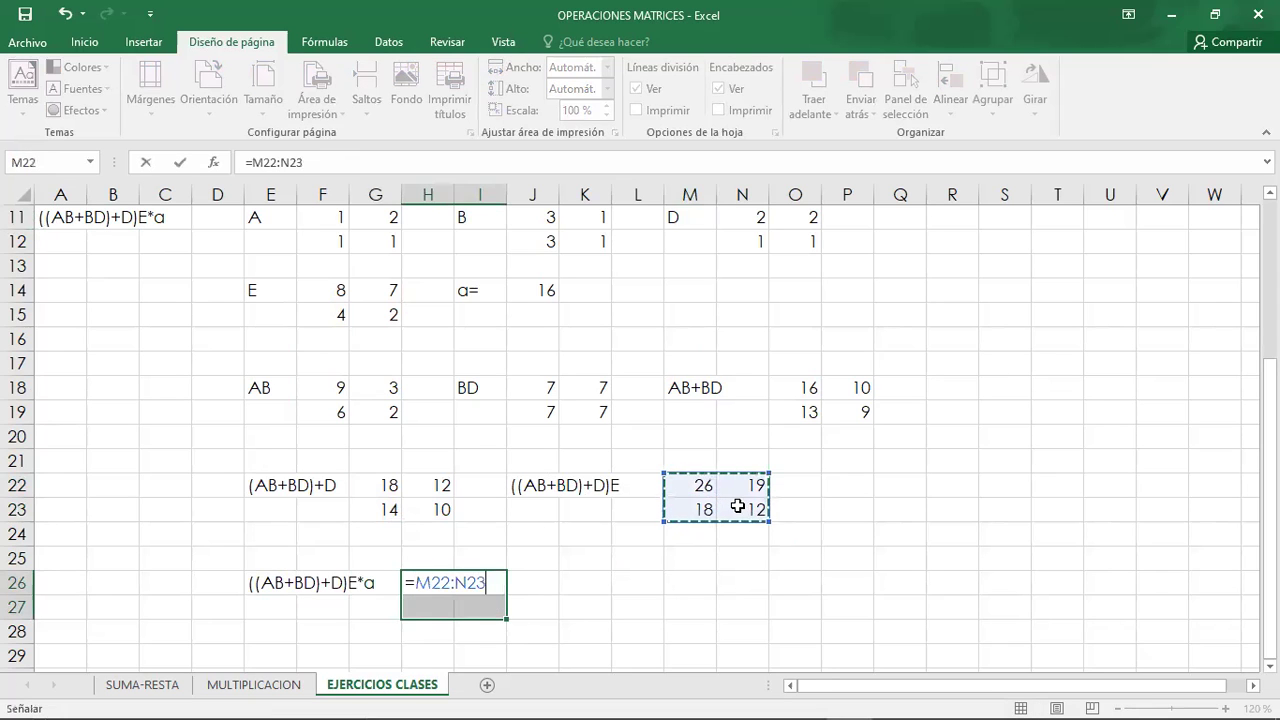
key(BackSpace)
key(BackSpace)
key(BackSpace)
key(BackSpace)
key(BackSpace)
key(BackSpace)
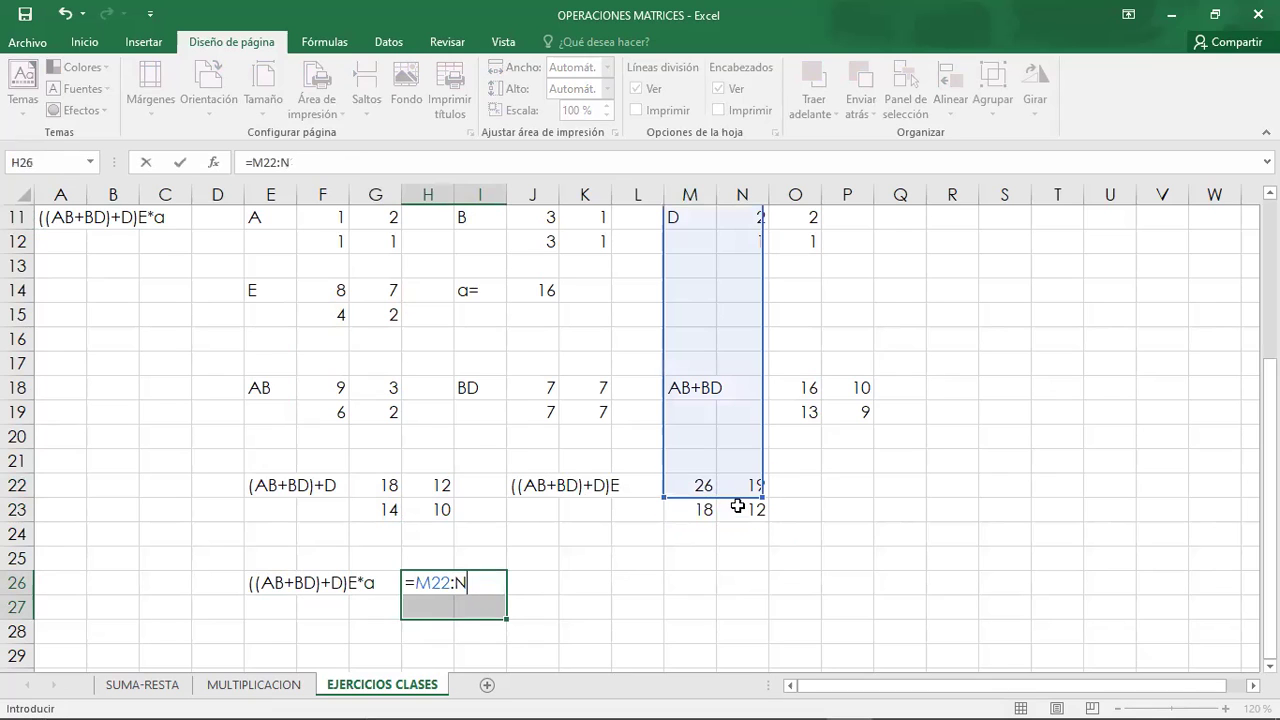
key(BackSpace)
key(BackSpace)
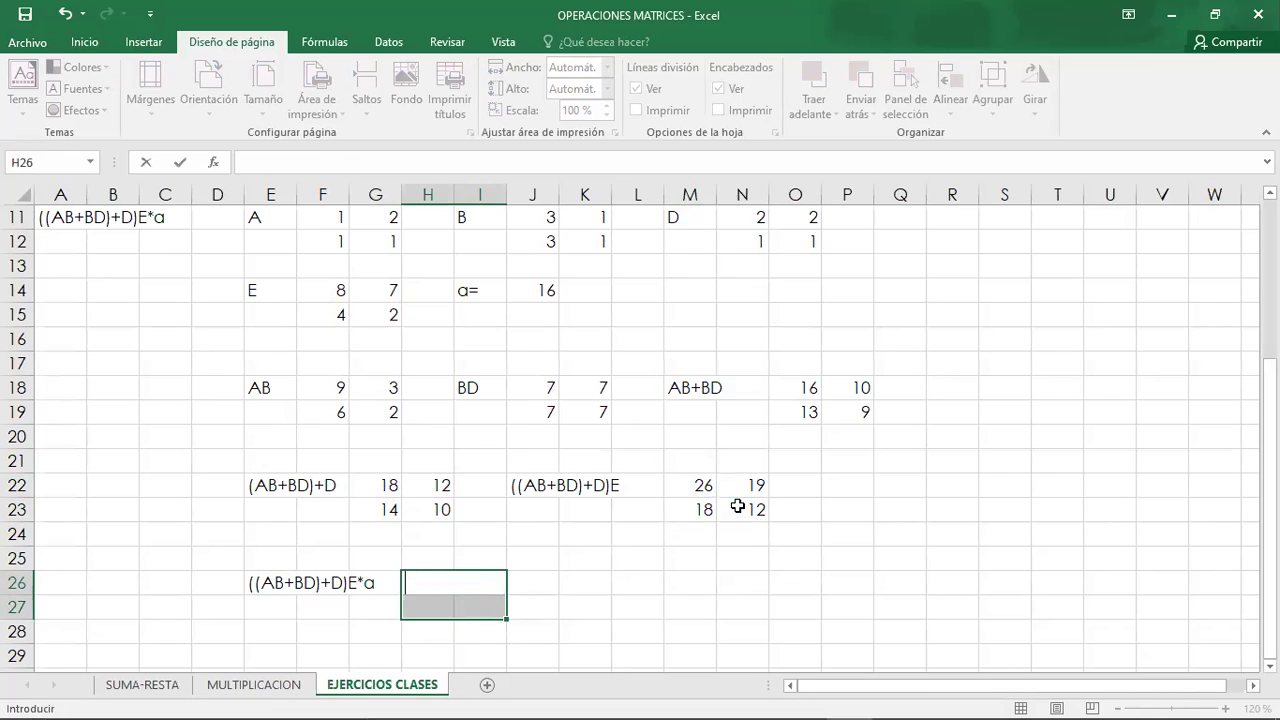
text(M)
key(BackSpace)
text(=M)
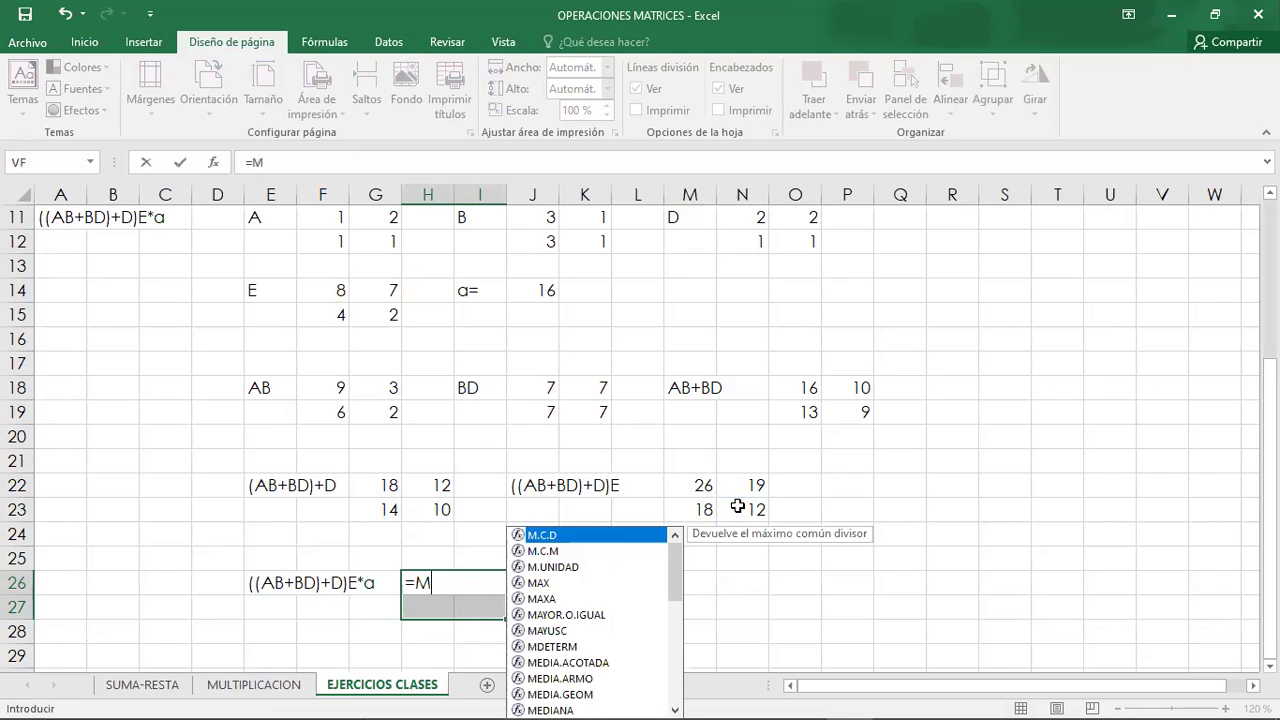
text(M)
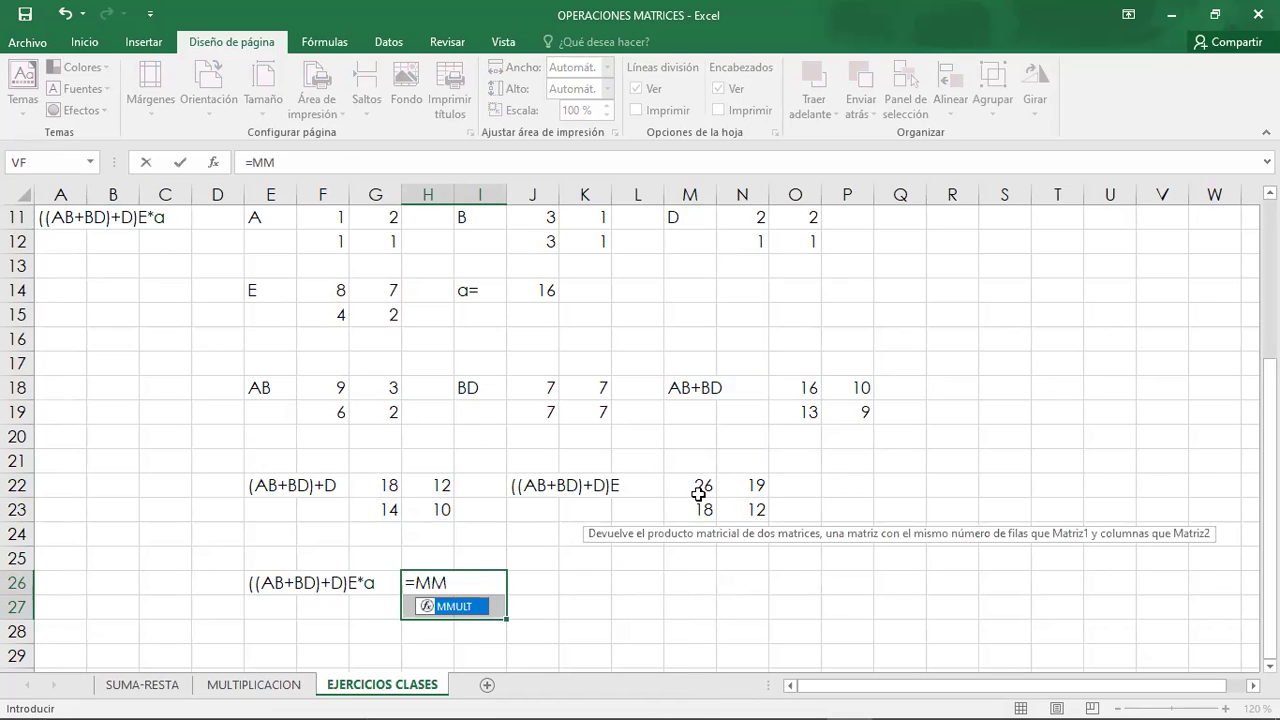
key(Tab)
click(706, 494)
drag(718, 502, 728, 510)
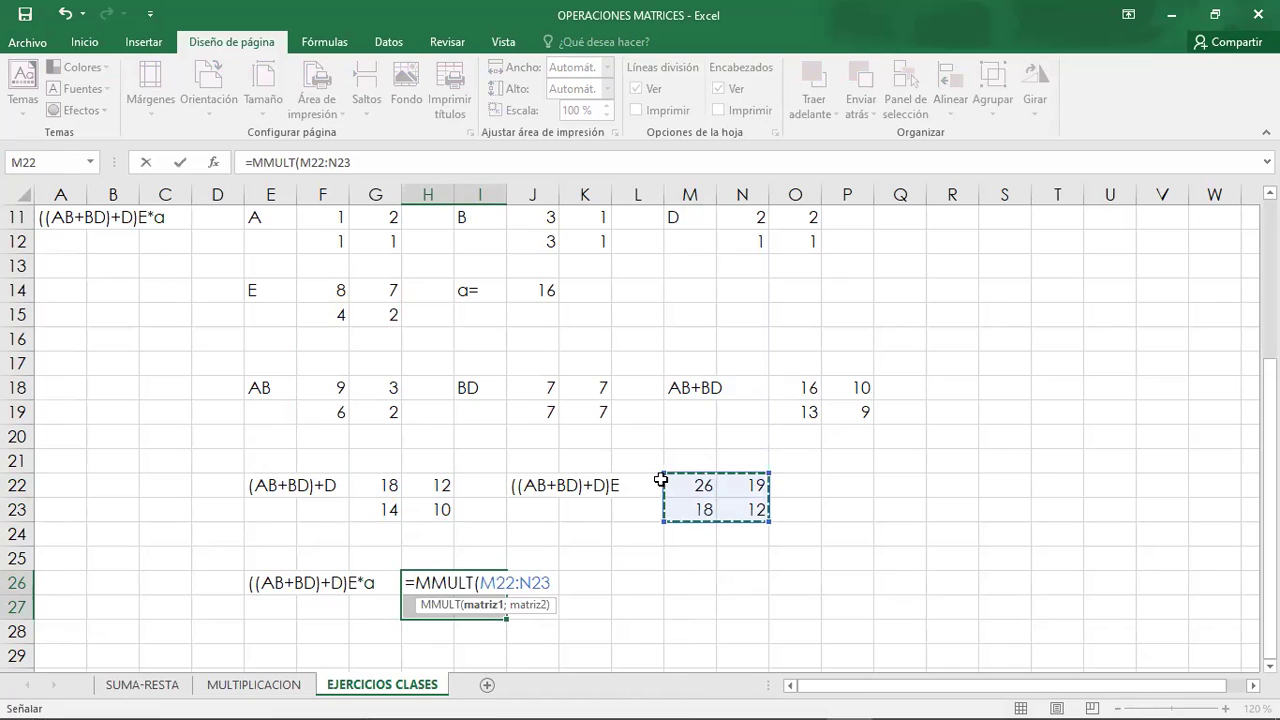
key(BackSpace)
key(BackSpace)
key(BackSpace)
key(BackSpace)
key(BackSpace)
key(BackSpace)
key(BackSpace)
key(BackSpace)
key(BackSpace)
key(BackSpace)
key(BackSpace)
key(BackSpace)
key(BackSpace)
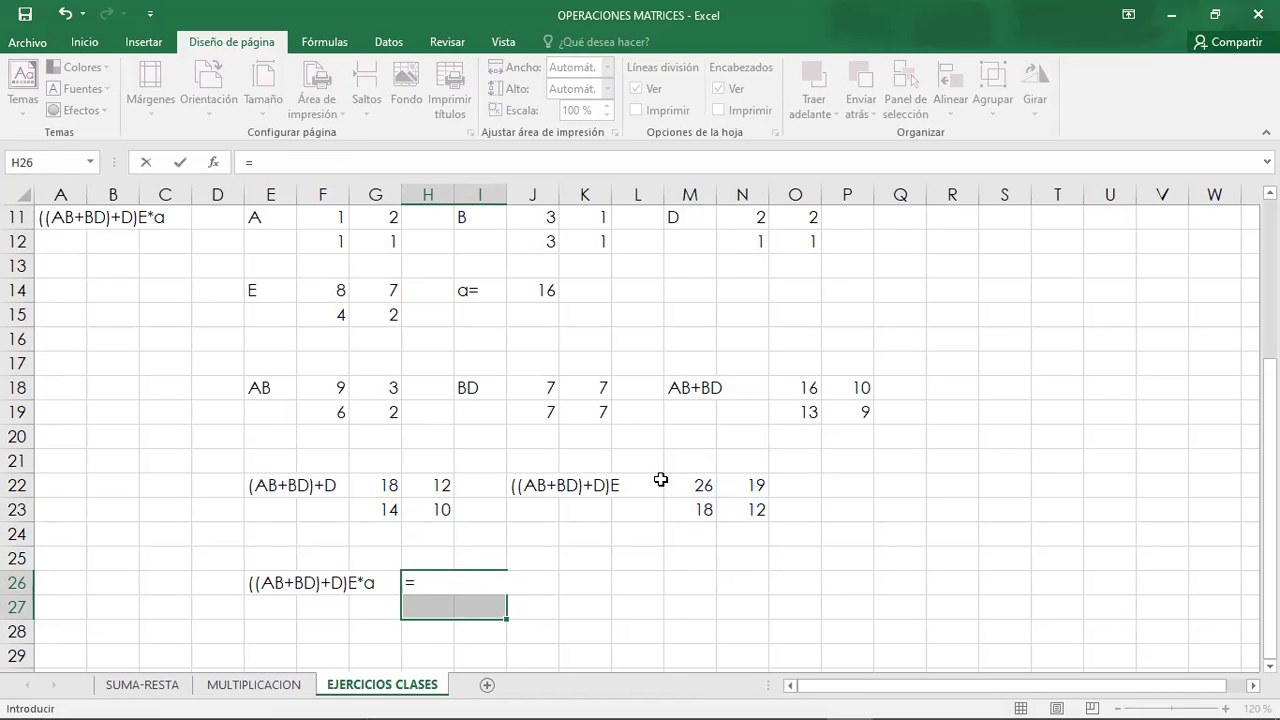
Multiply the ((AB+BD)+D)E matrix by the scalar a in H26:I27 with the array formula =M22:N23*J14
drag(690, 484, 727, 508)
text(*)
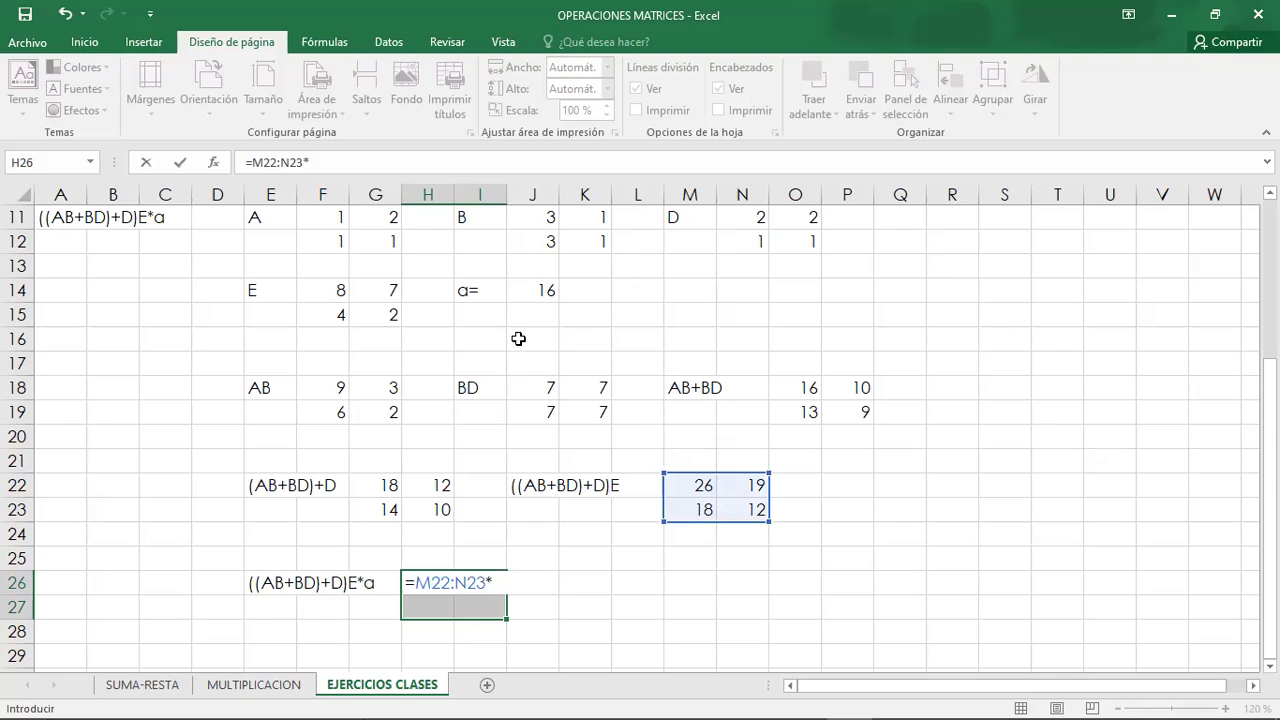
click(544, 288)
key(ctrl+shift+Return)
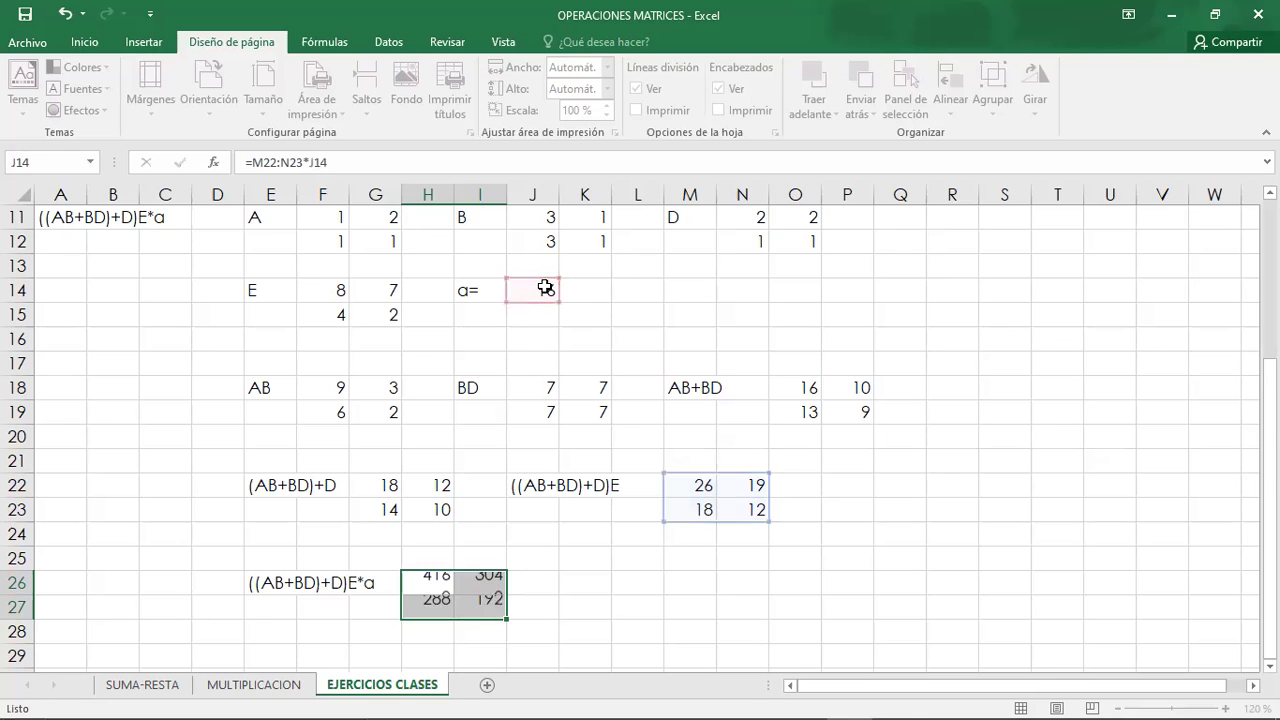
click(642, 600)
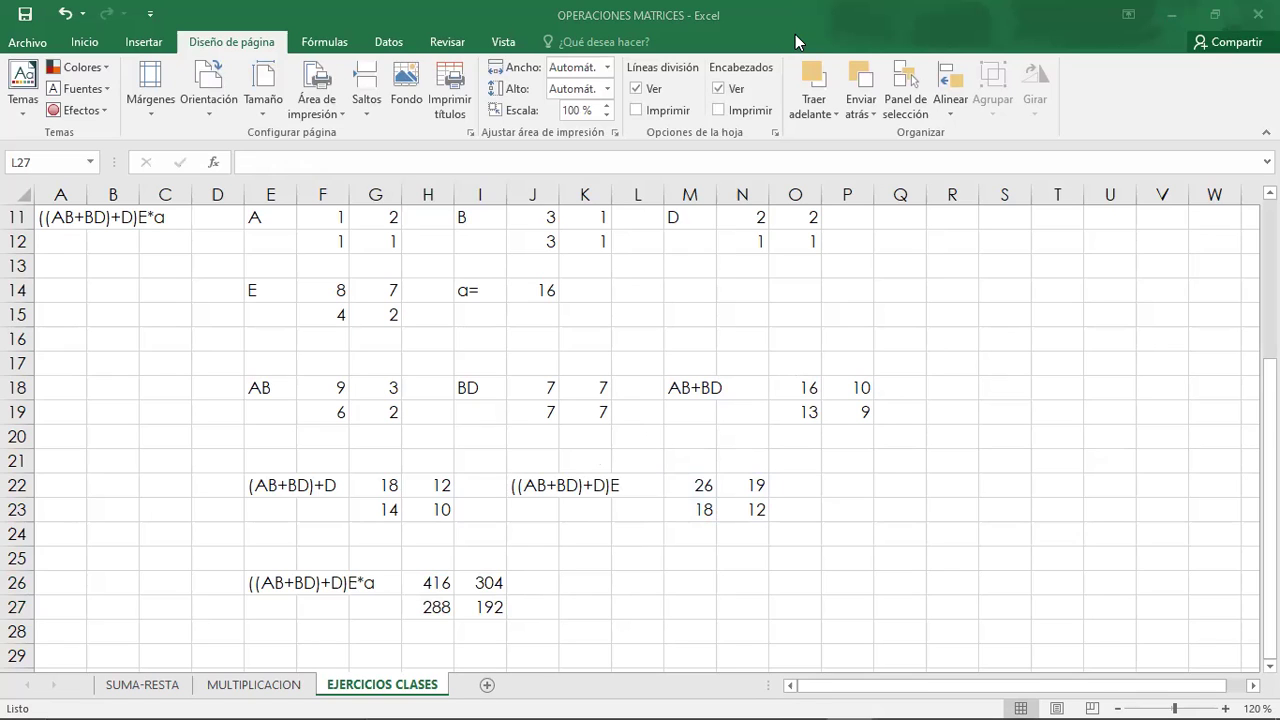
click(776, 84)
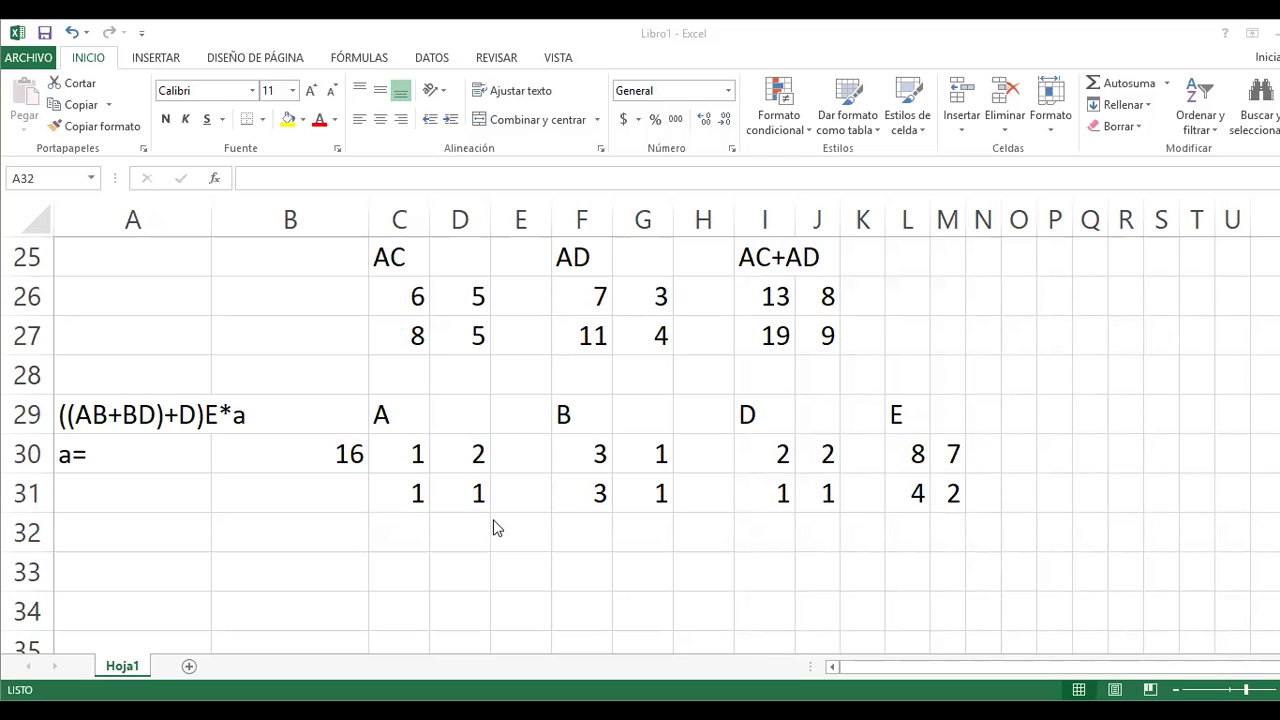
key(Down)
key(Down)
key(Down)
key(Down)
key(Down)
key(Down)
key(Down)
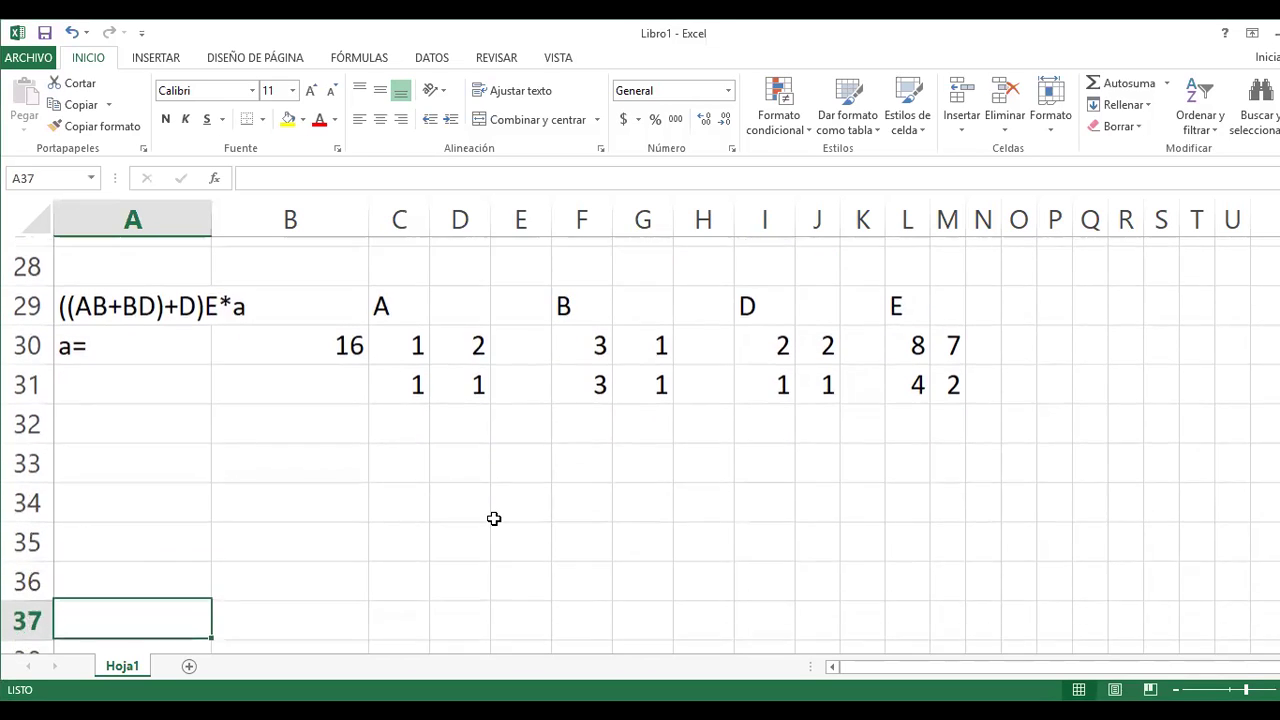
key(Up)
key(Up)
key(Up)
key(Up)
key(Up)
key(Up)
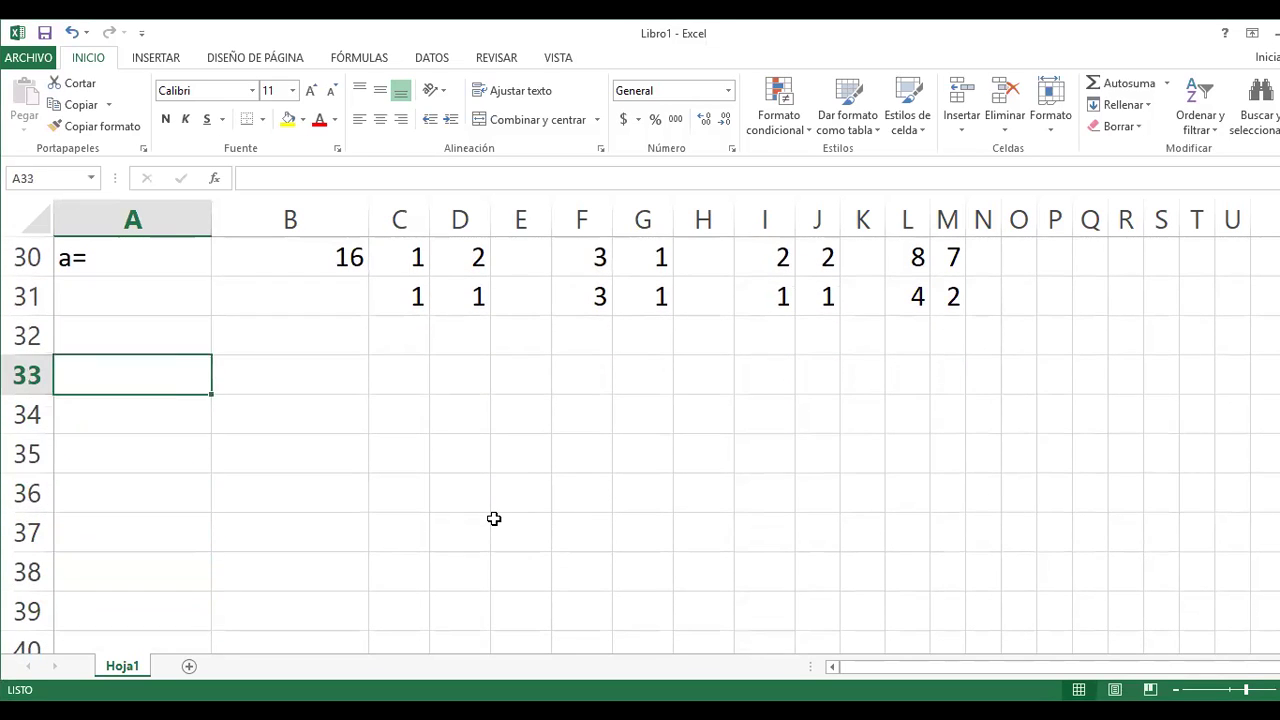
Start a formula in B33 that multiplies the scalar a by a matrix product, beginning with =B30*(mm for the MMULT function
key(Right)
text(=)
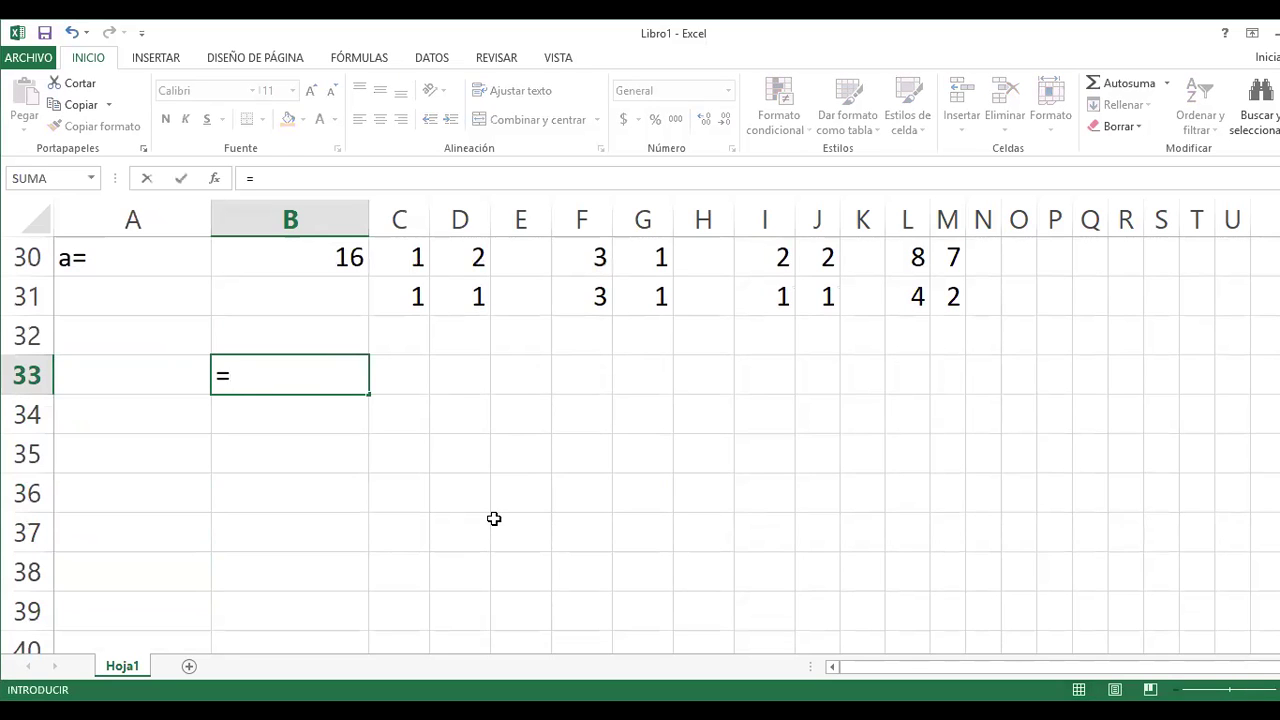
scroll(509, 487, up, 2)
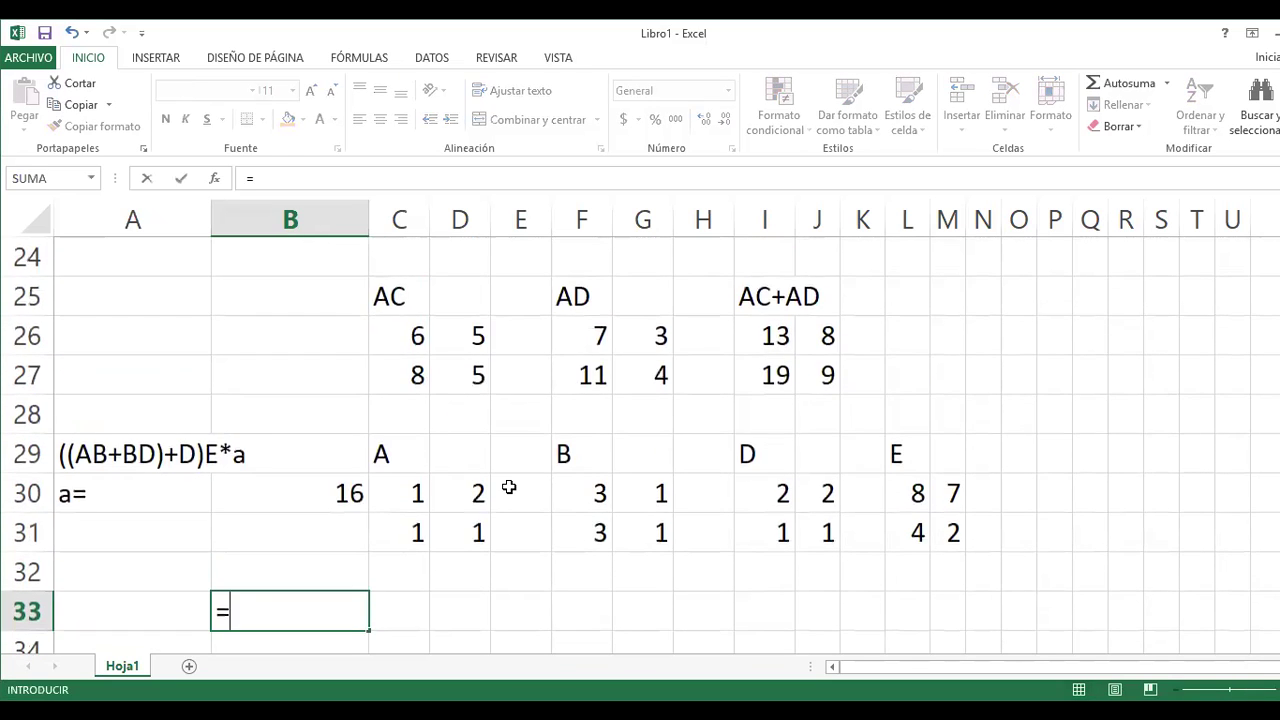
scroll(503, 477, down, 1)
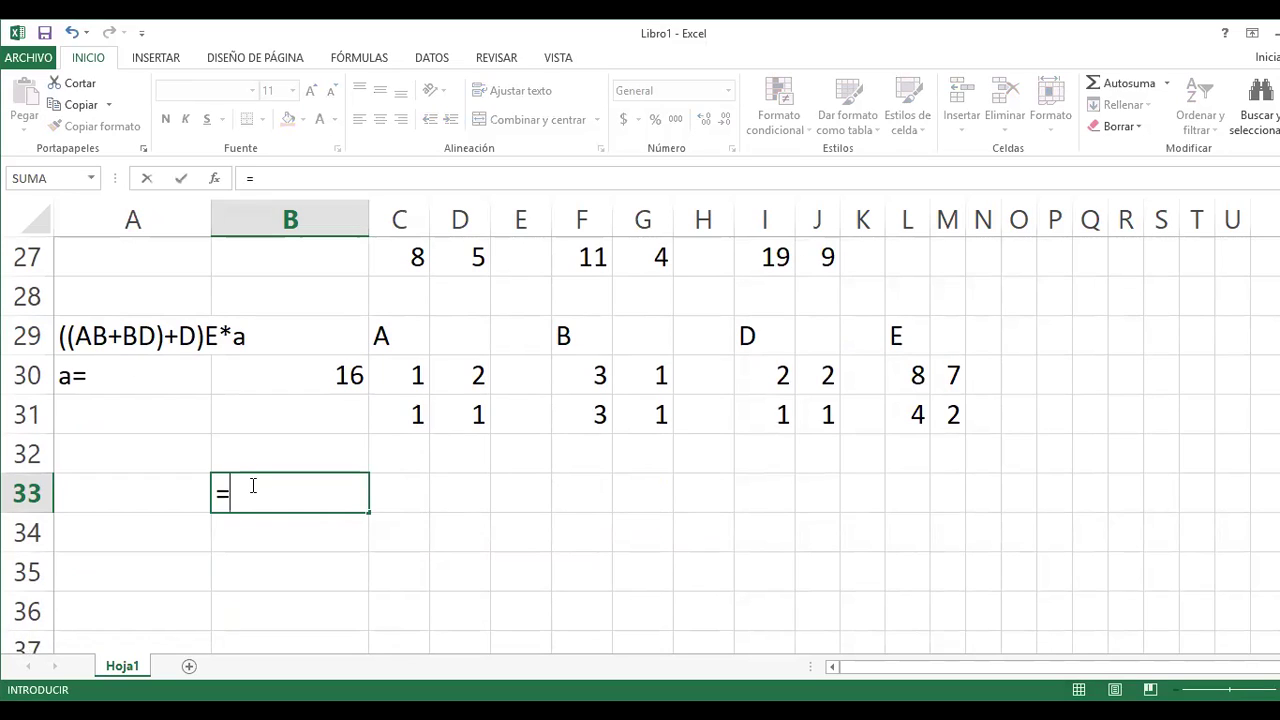
click(336, 368)
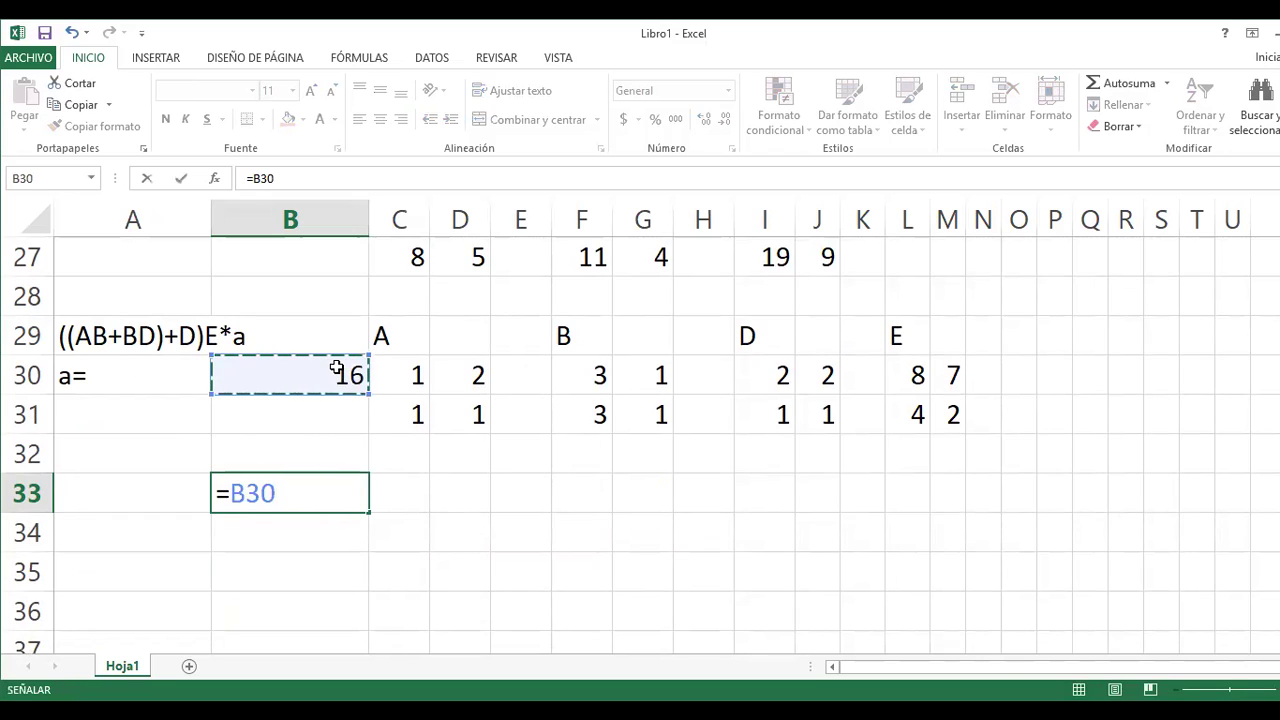
text(9)
key(BackSpace)
text(*)
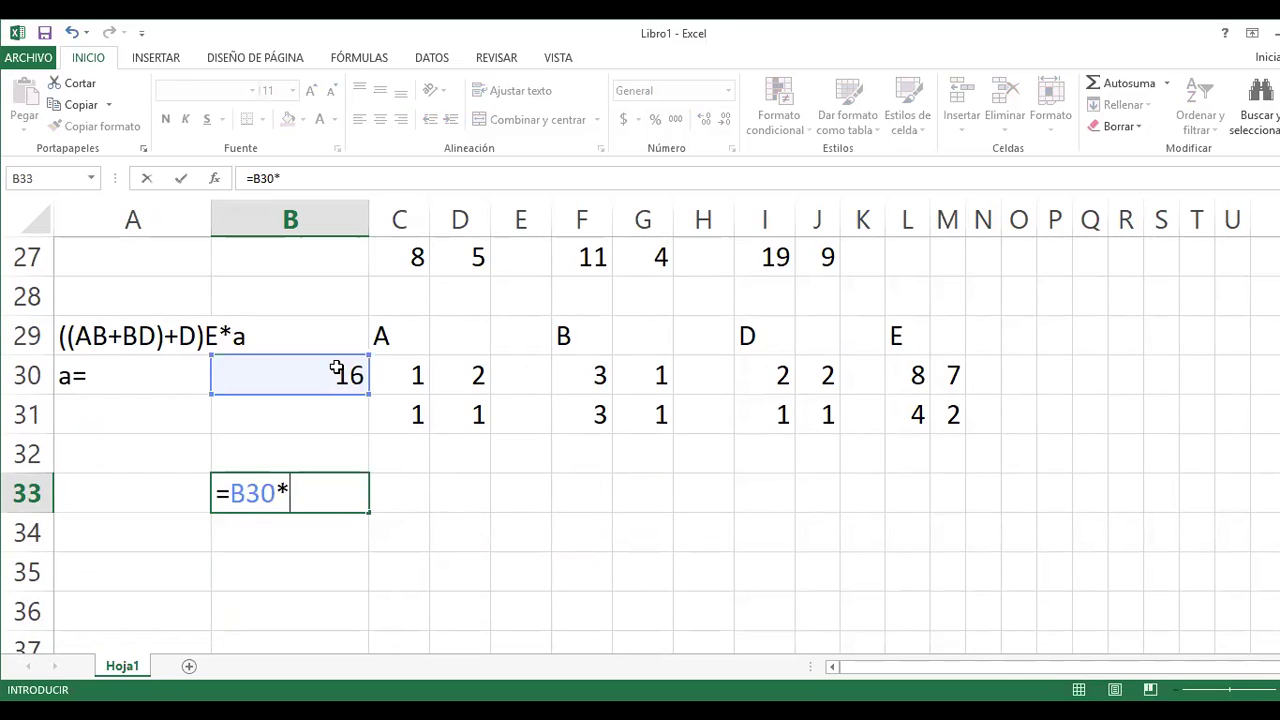
text((mm)
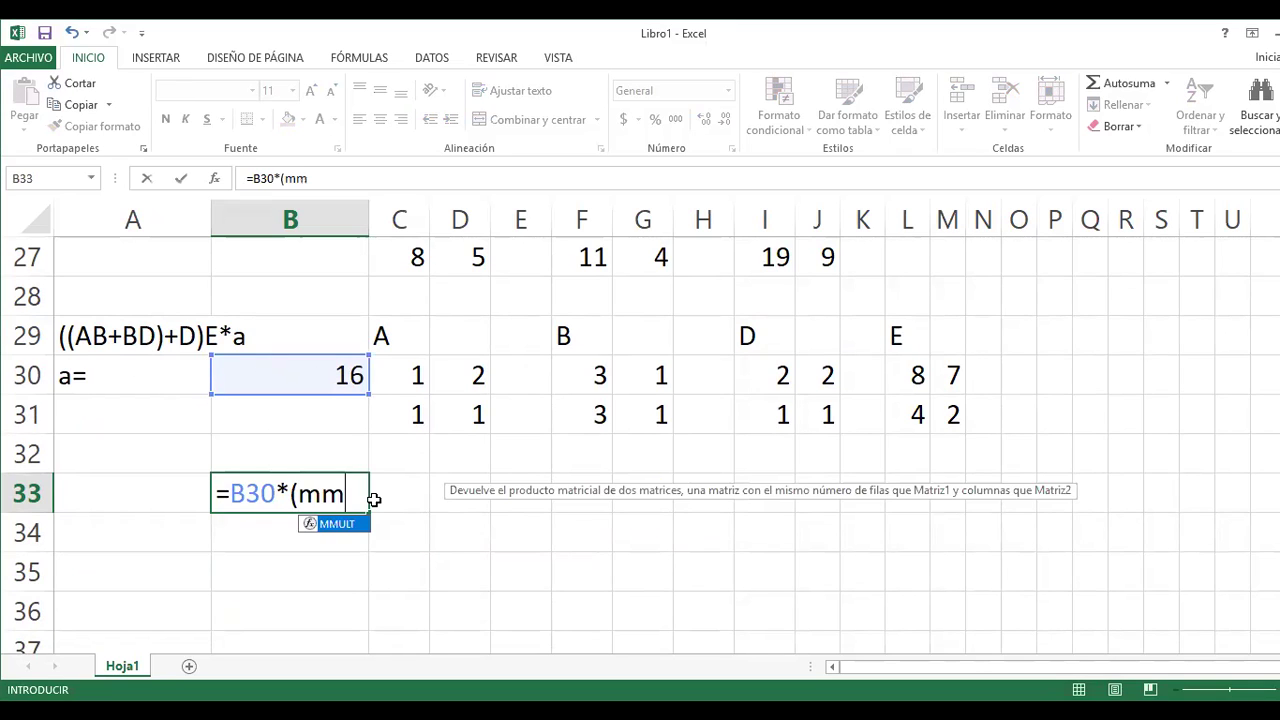